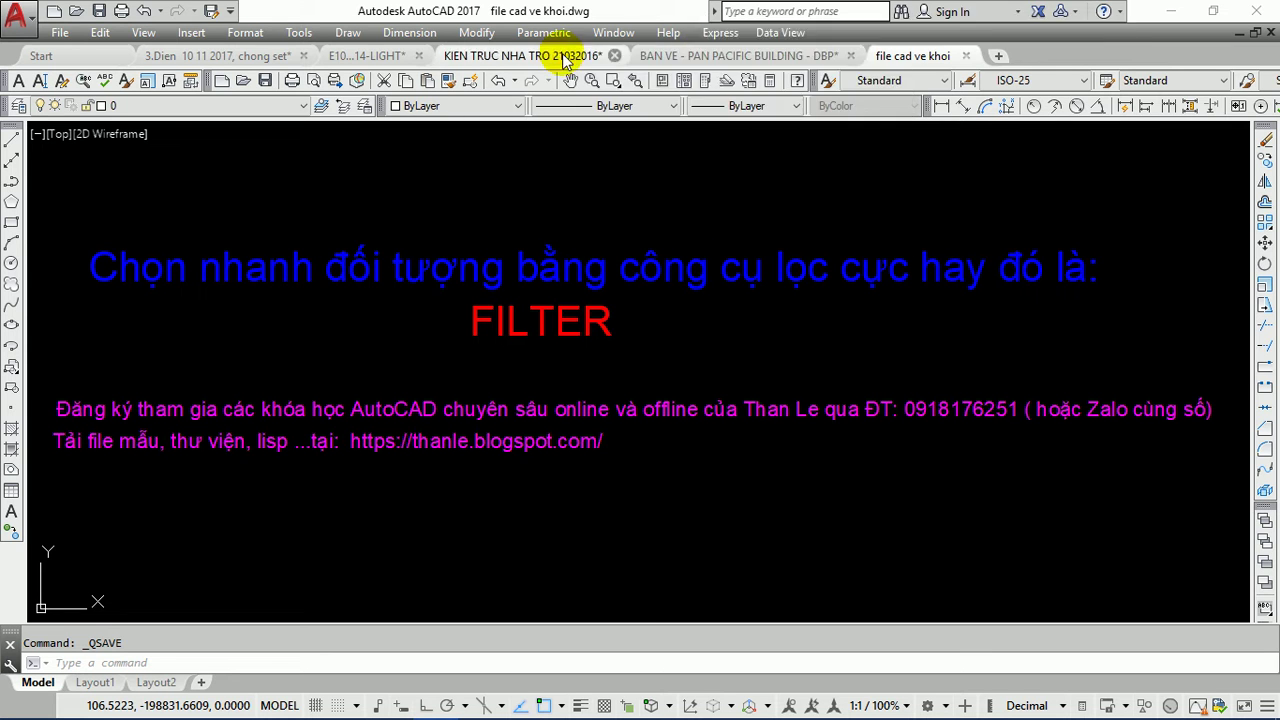
- Switch to the KIEN TRUC NHA TRO 21032016 drawing tab
{"action": "left_click", "coordinate": [512, 57]}
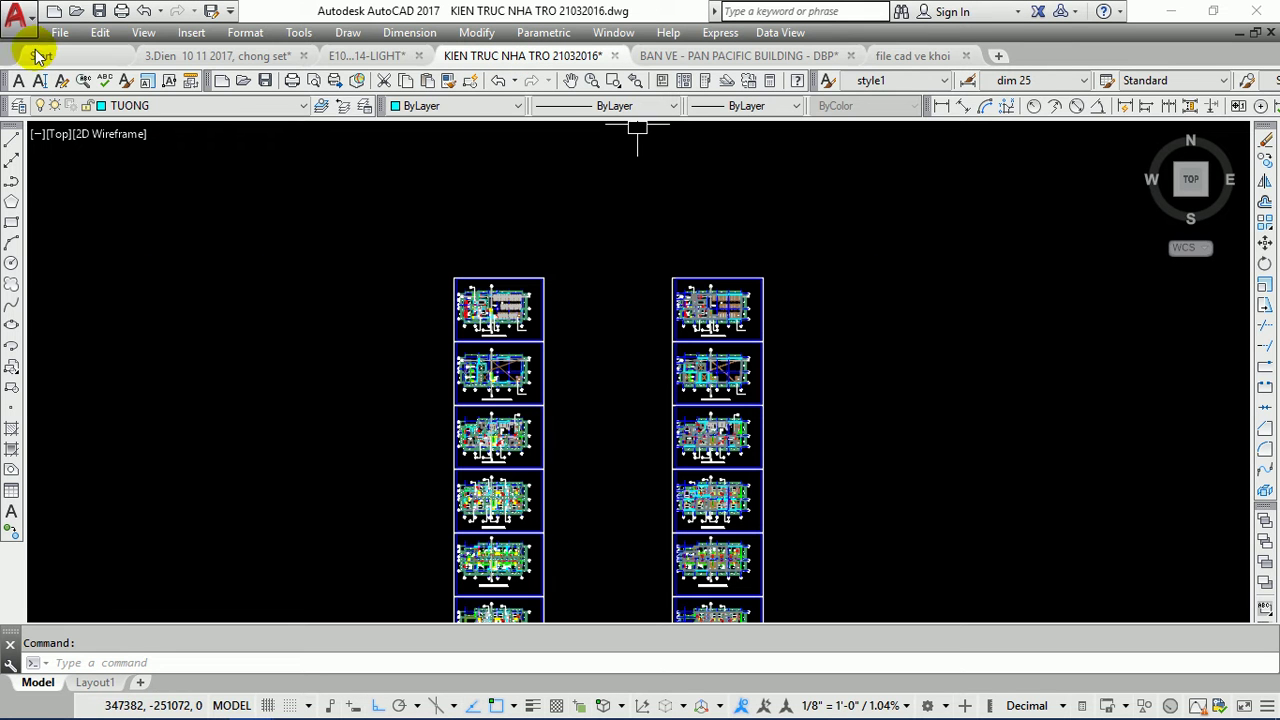
{"action": "scroll", "coordinate": [650, 240], "scroll_direction": "down", "scroll_amount": 3}
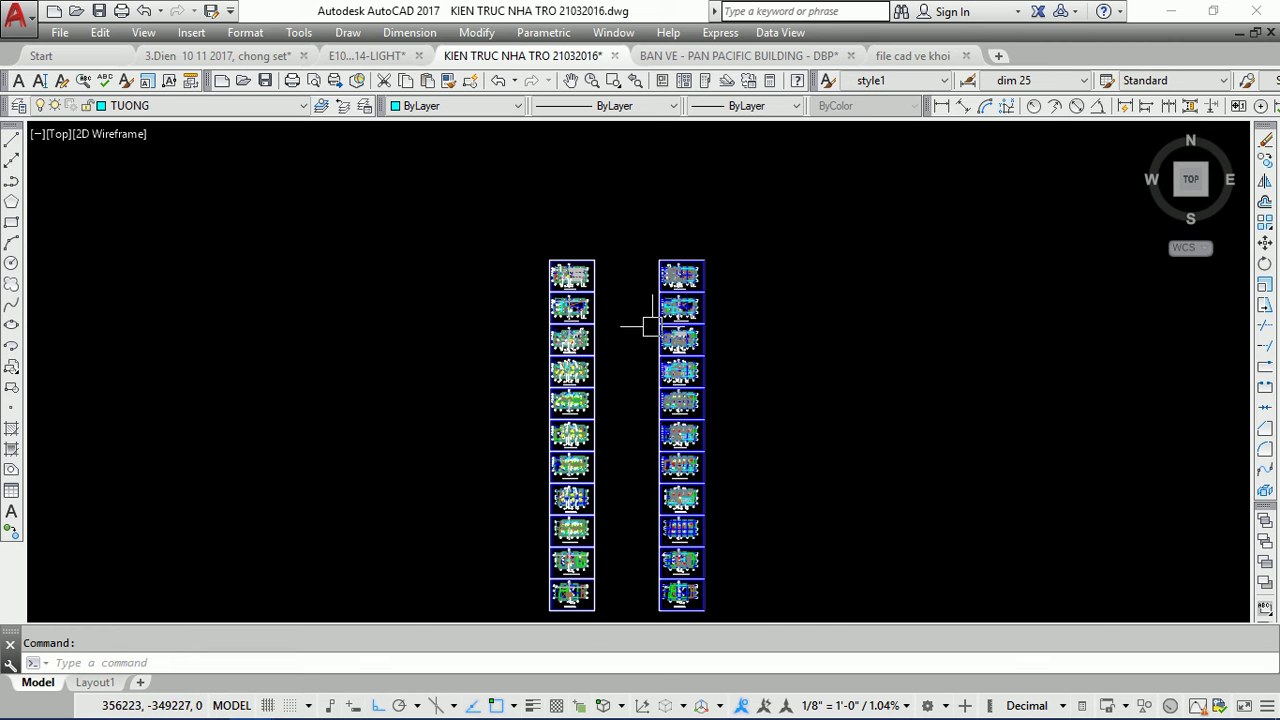
{"action": "scroll", "coordinate": [560, 271], "scroll_direction": "up", "scroll_amount": 6}
{"action": "scroll", "coordinate": [543, 269], "scroll_direction": "up", "scroll_amount": 3}
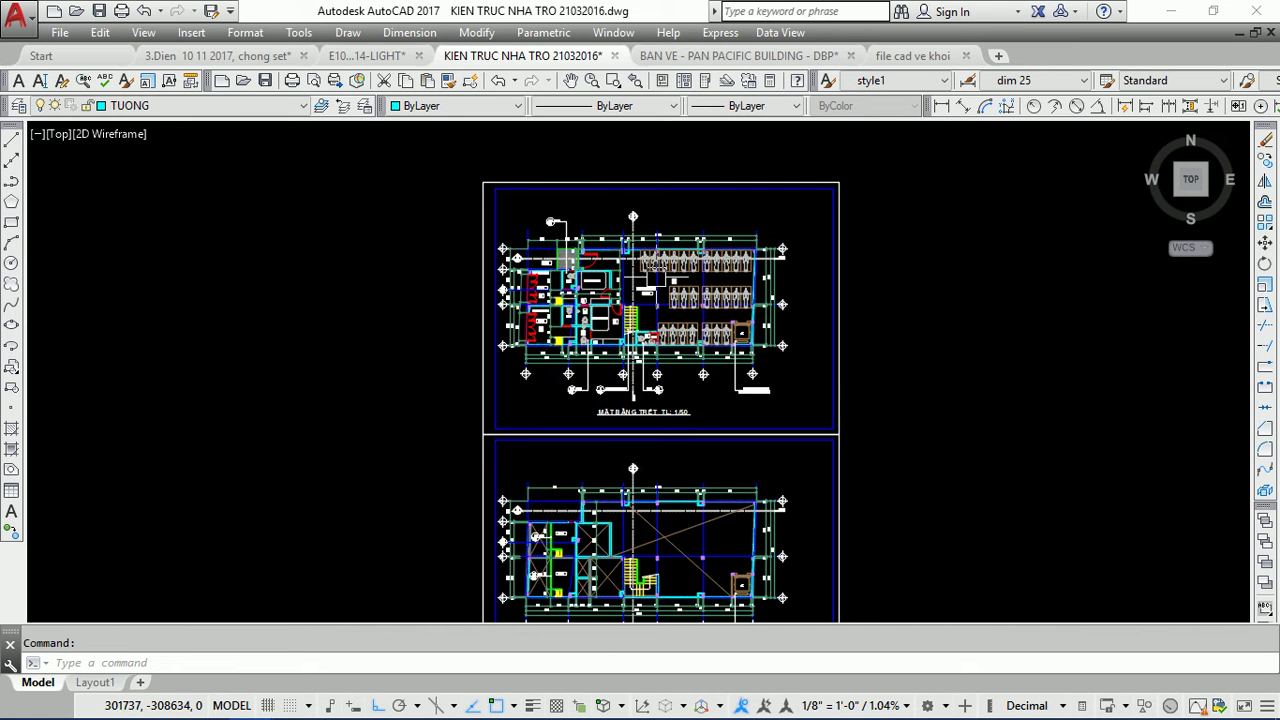
{"action": "scroll", "coordinate": [645, 300], "scroll_direction": "up", "scroll_amount": 7}
{"action": "scroll", "coordinate": [649, 345], "scroll_direction": "up", "scroll_amount": 4}
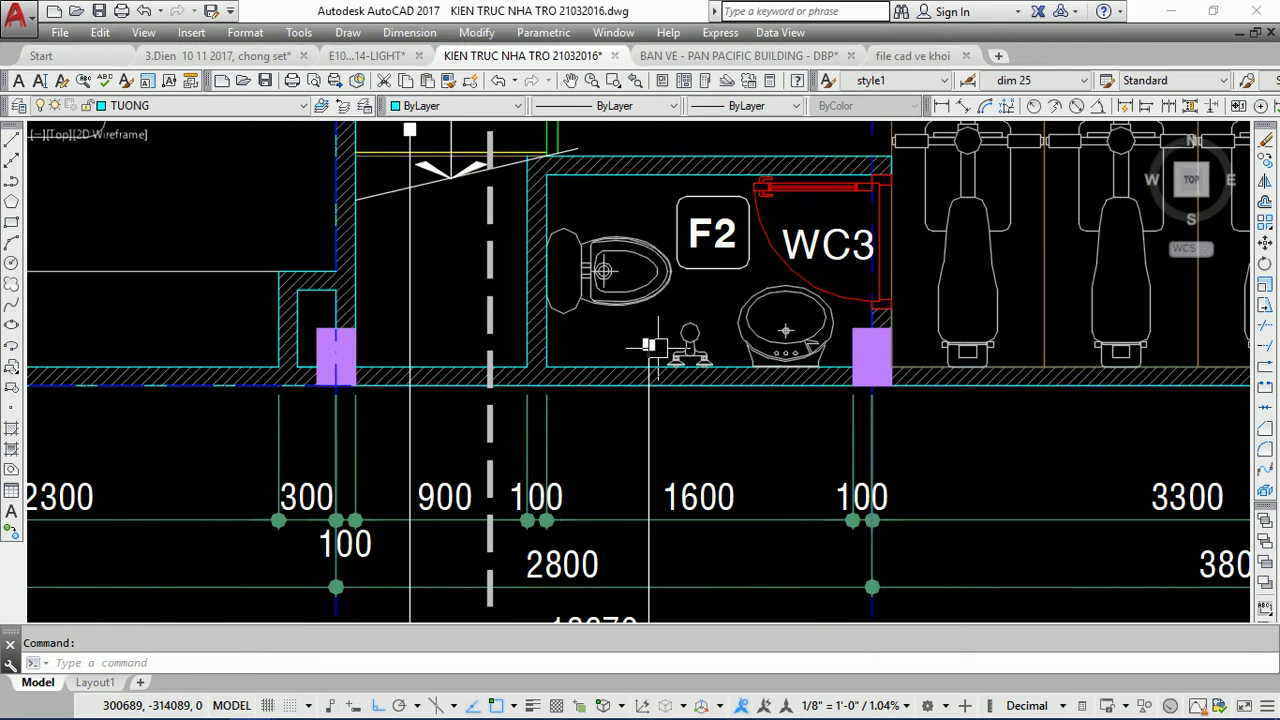
{"action": "scroll", "coordinate": [560, 350], "scroll_direction": "up", "scroll_amount": 6}
{"action": "left_click", "coordinate": [516, 353]}
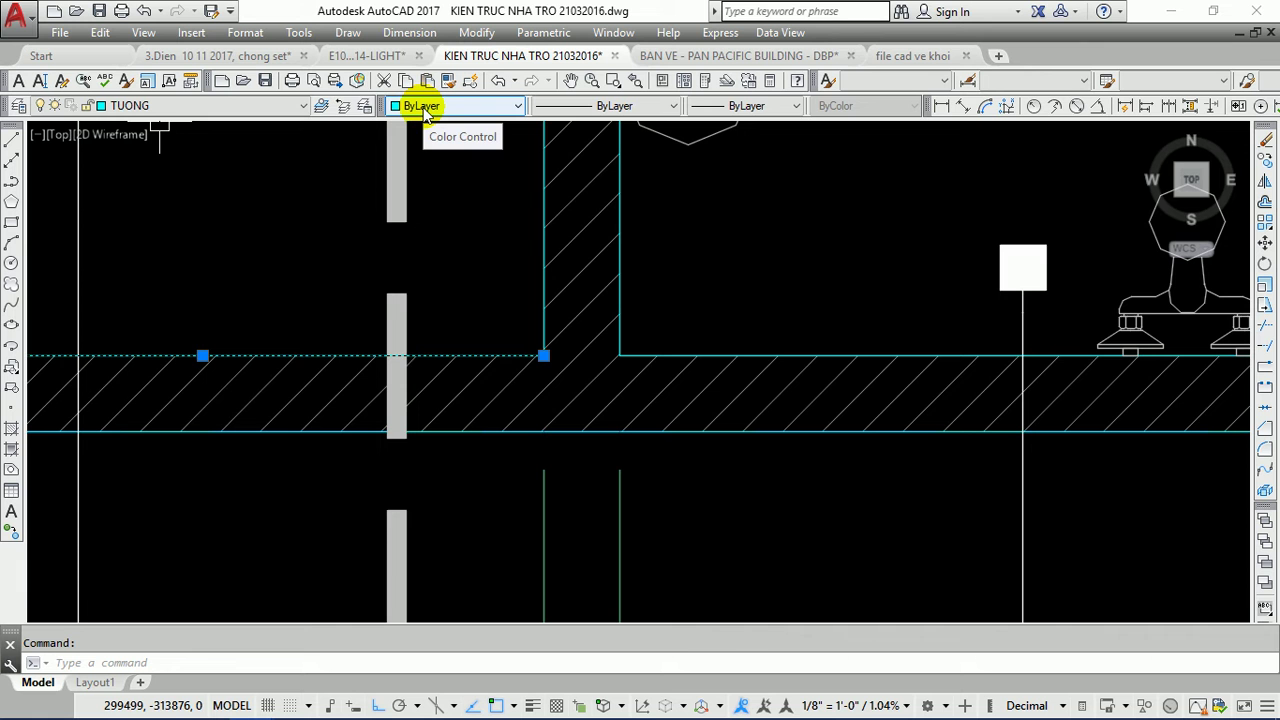
{"action": "scroll", "coordinate": [540, 330], "scroll_direction": "down", "scroll_amount": 5}
{"action": "scroll", "coordinate": [545, 322], "scroll_direction": "down", "scroll_amount": 3}
{"action": "scroll", "coordinate": [553, 318], "scroll_direction": "down", "scroll_amount": 2}
{"action": "scroll", "coordinate": [570, 250], "scroll_direction": "down", "scroll_amount": 2}
{"action": "scroll", "coordinate": [588, 210], "scroll_direction": "down", "scroll_amount": 4}
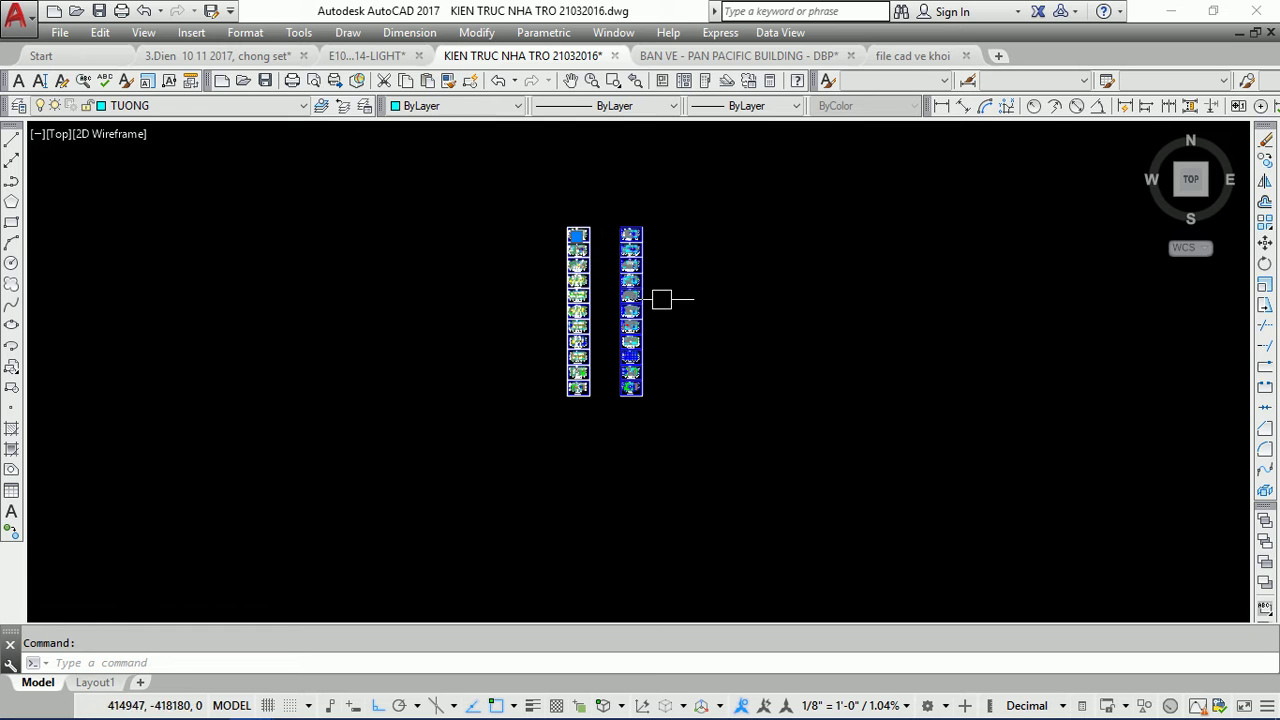
{"action": "scroll", "coordinate": [575, 242], "scroll_direction": "up", "scroll_amount": 3}
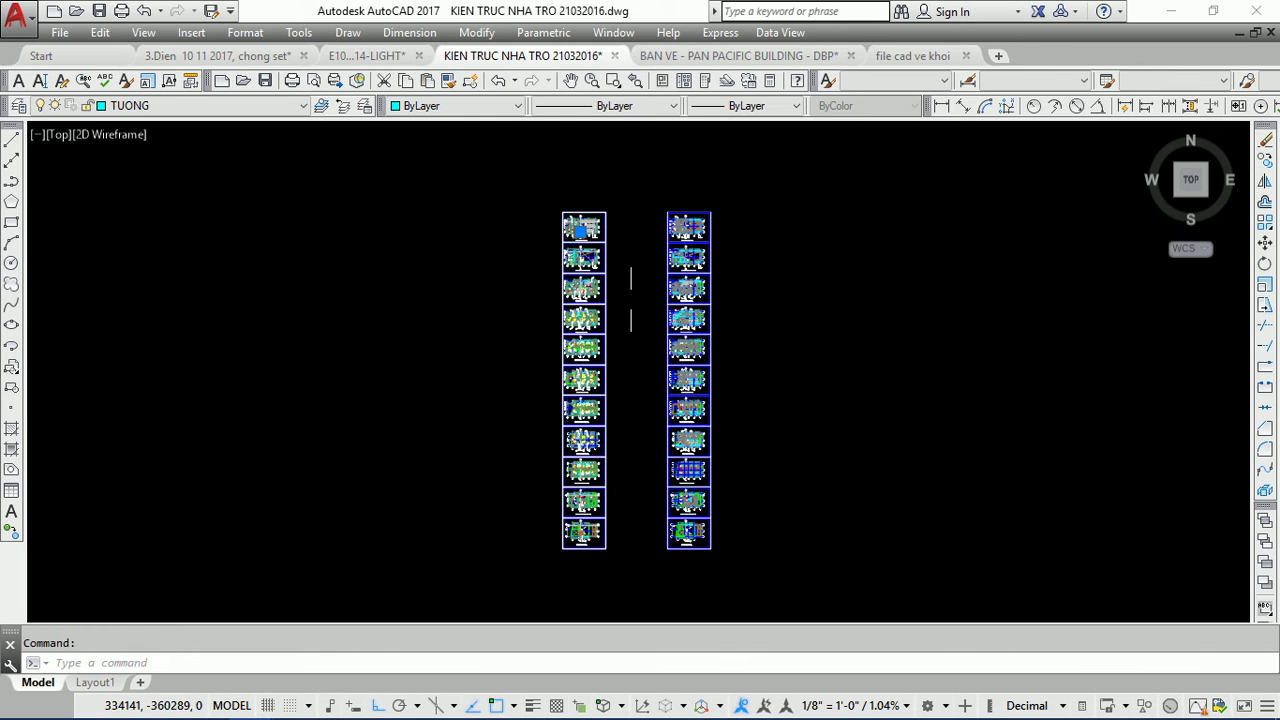
{"action": "scroll", "coordinate": [596, 218], "scroll_direction": "up", "scroll_amount": 5}
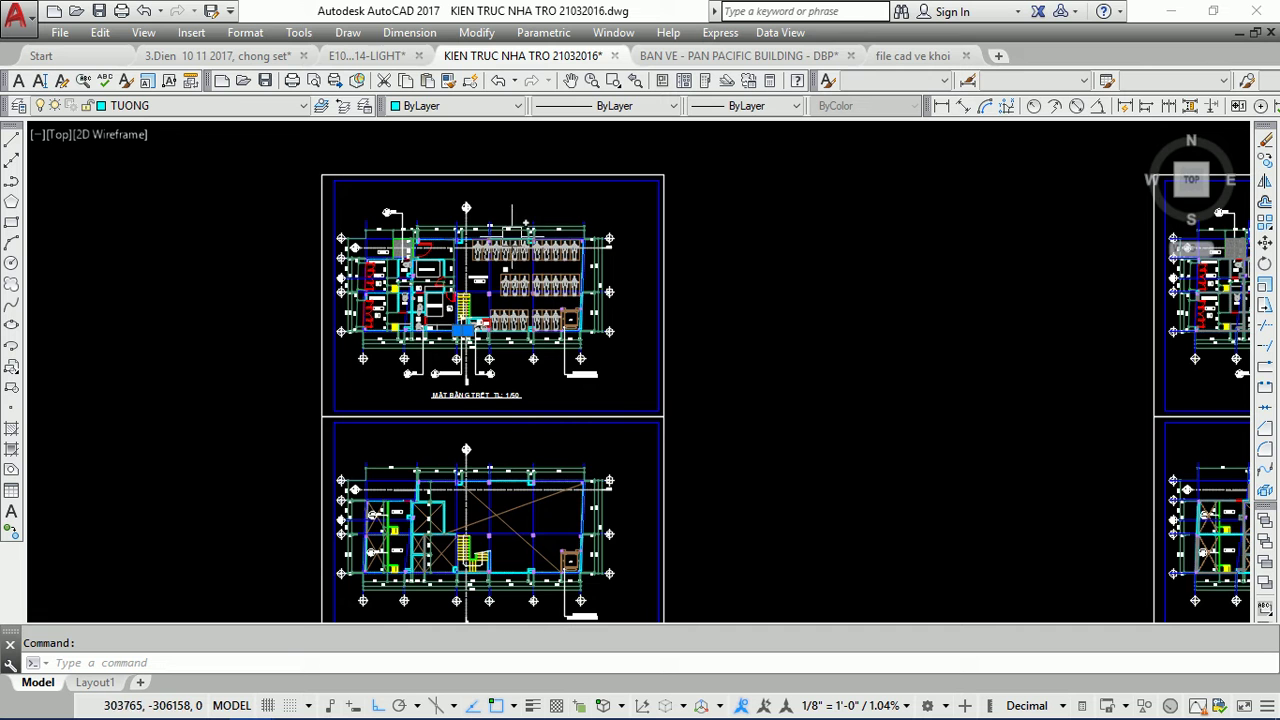
{"action": "scroll", "coordinate": [455, 237], "scroll_direction": "down", "scroll_amount": 5}
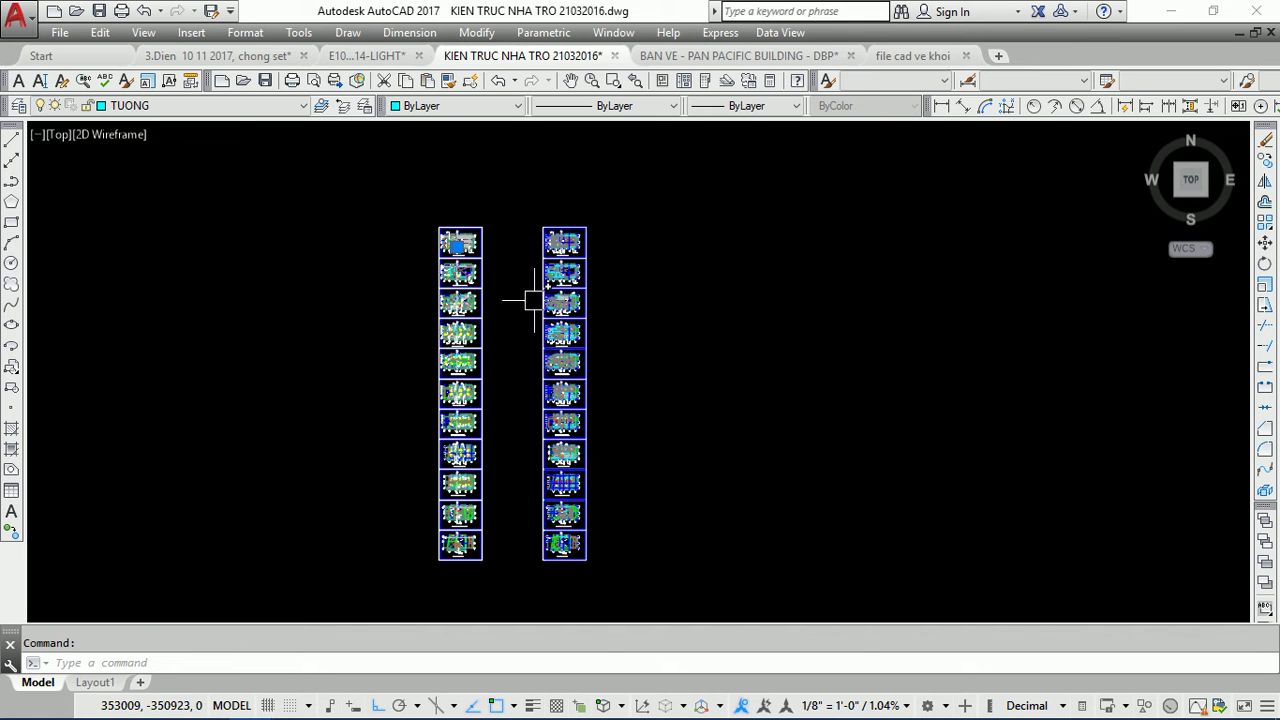
{"action": "scroll", "coordinate": [430, 240], "scroll_direction": "up", "scroll_amount": 3}
{"action": "scroll", "coordinate": [440, 242], "scroll_direction": "up", "scroll_amount": 2}
{"action": "scroll", "coordinate": [503, 252], "scroll_direction": "up", "scroll_amount": 3}
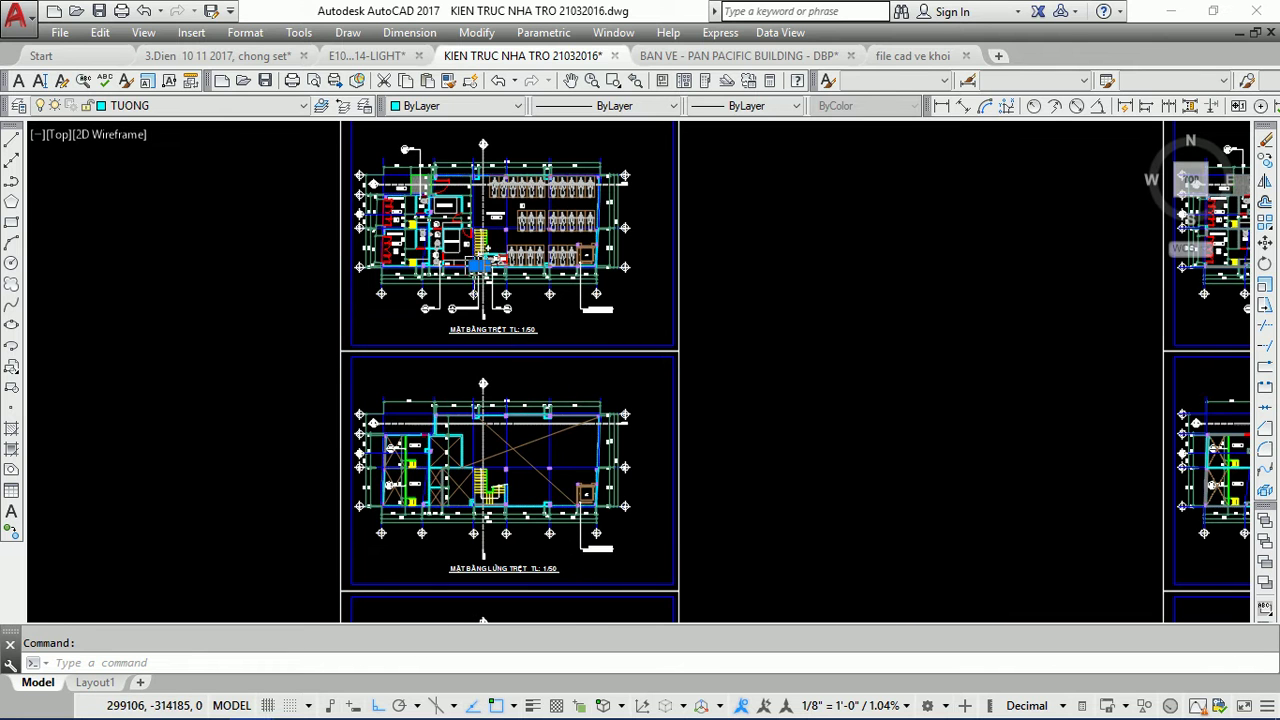
{"action": "scroll", "coordinate": [498, 197], "scroll_direction": "up", "scroll_amount": 3}
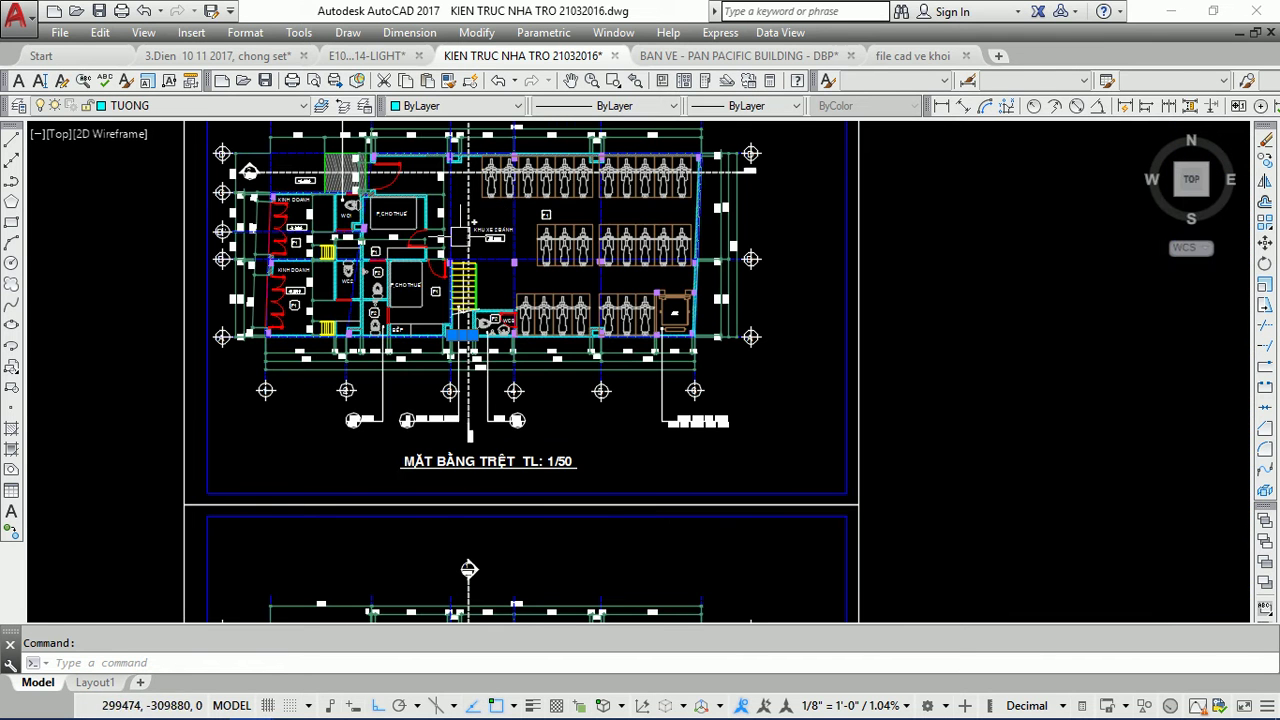
{"action": "key", "text": "Escape"}
{"action": "scroll", "coordinate": [478, 333], "scroll_direction": "up", "scroll_amount": 5}
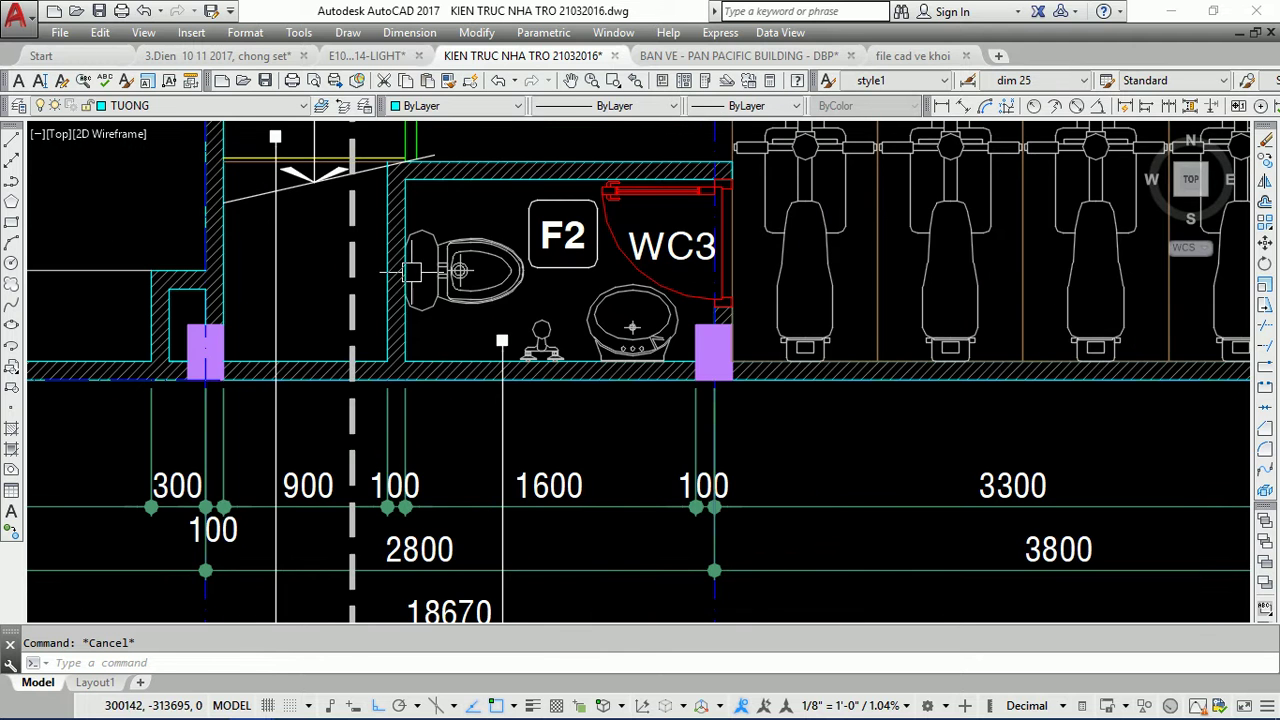
{"action": "scroll", "coordinate": [405, 200], "scroll_direction": "up", "scroll_amount": 5}
{"action": "left_click", "coordinate": [402, 200]}
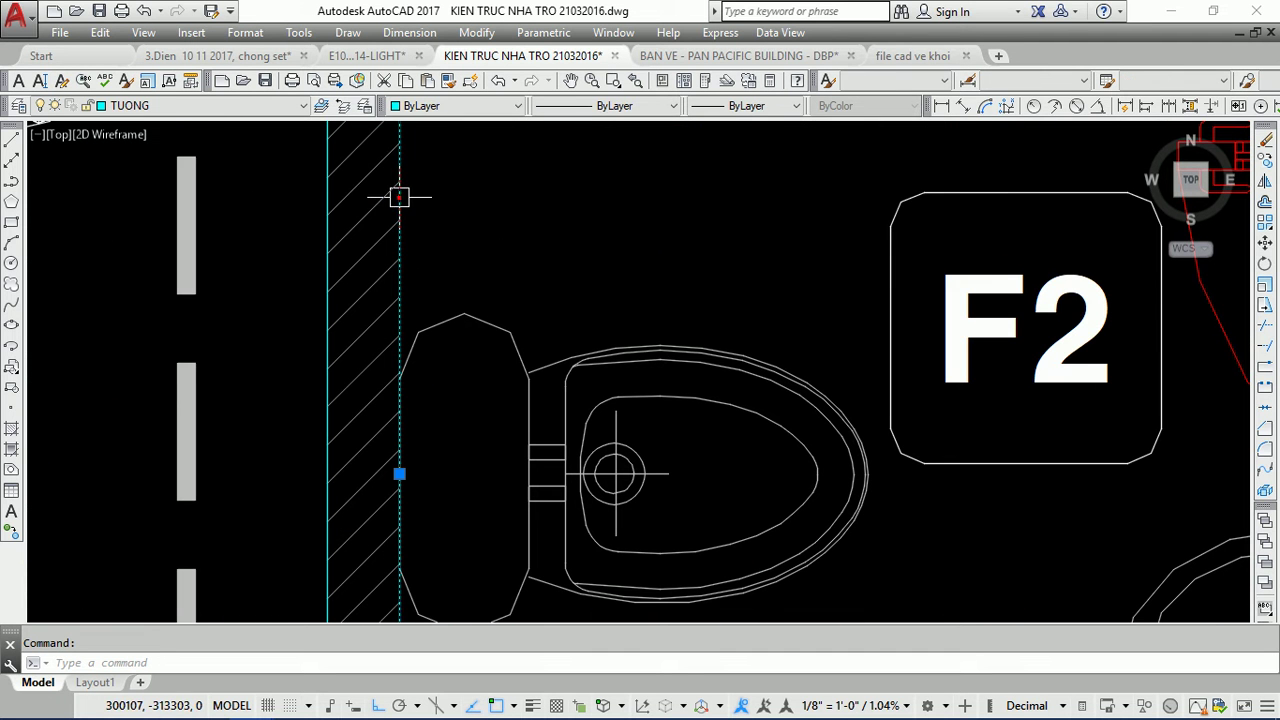
{"action": "scroll", "coordinate": [415, 190], "scroll_direction": "down", "scroll_amount": 10}
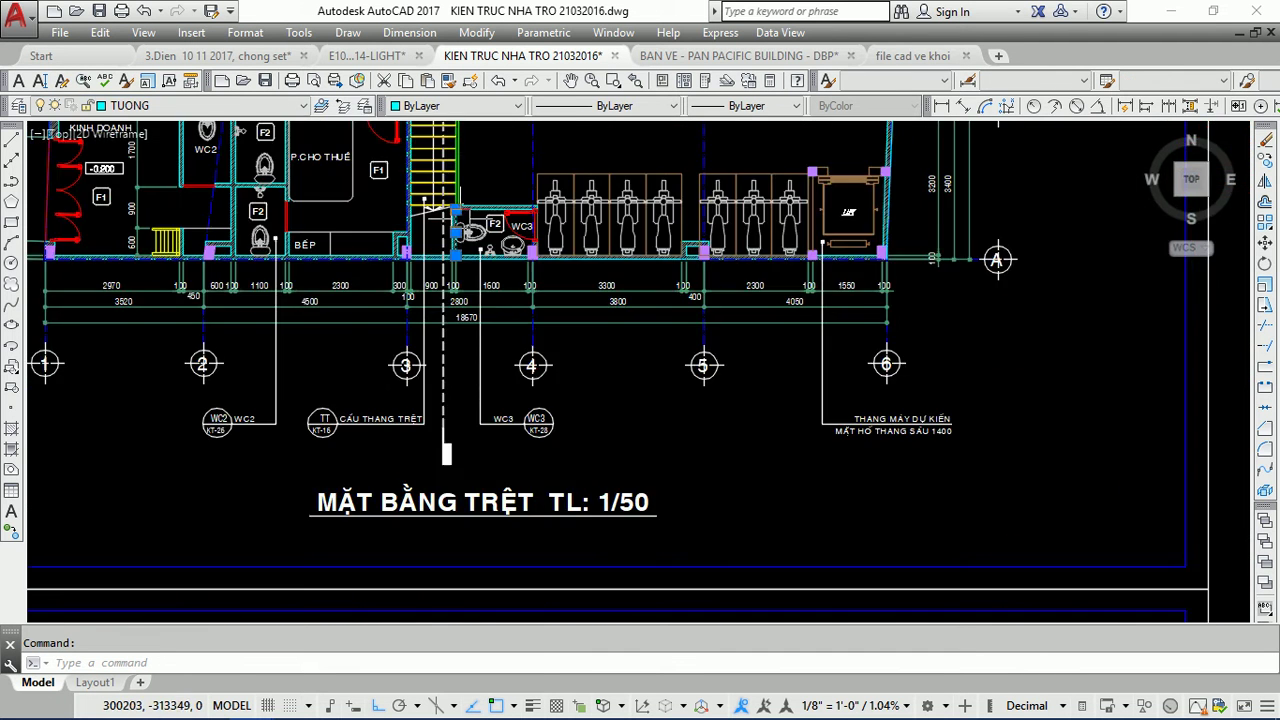
{"action": "key", "text": "Escape"}
{"action": "scroll", "coordinate": [581, 207], "scroll_direction": "down", "scroll_amount": 10}
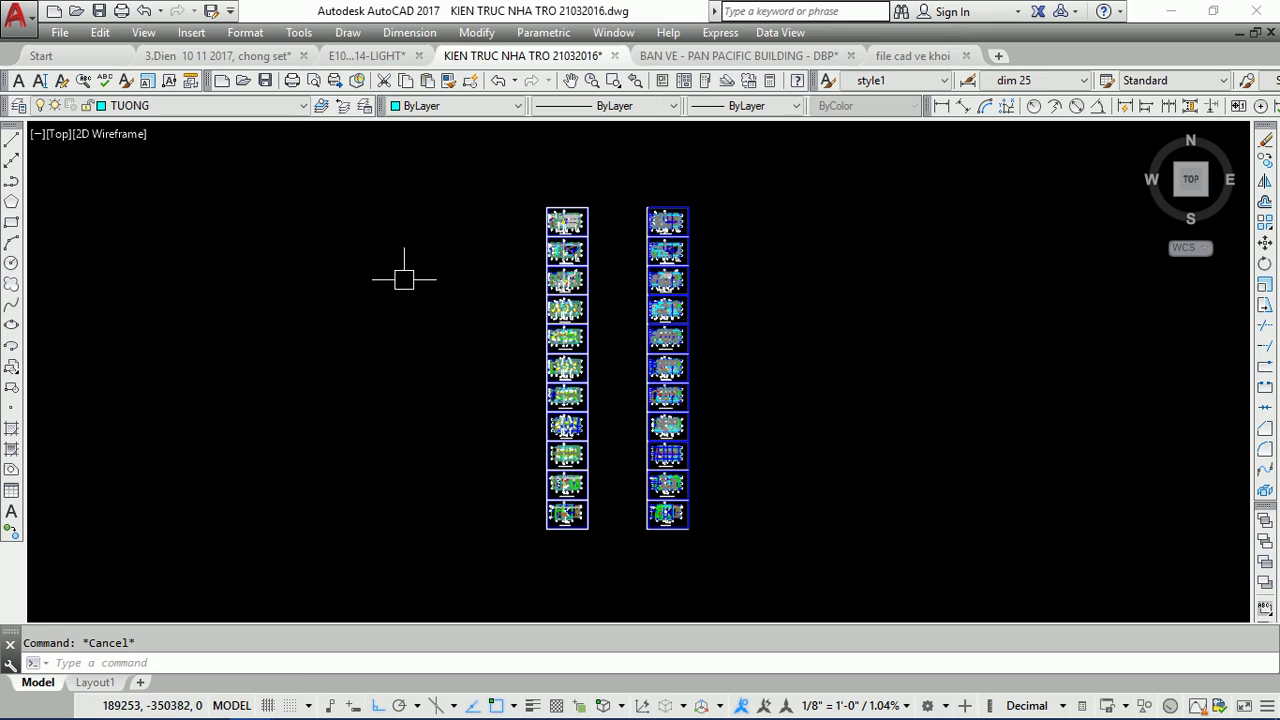
- Start the Move command and open Object Selection Filters transparently with 'FI
{"action": "left_click", "coordinate": [1266, 248]}
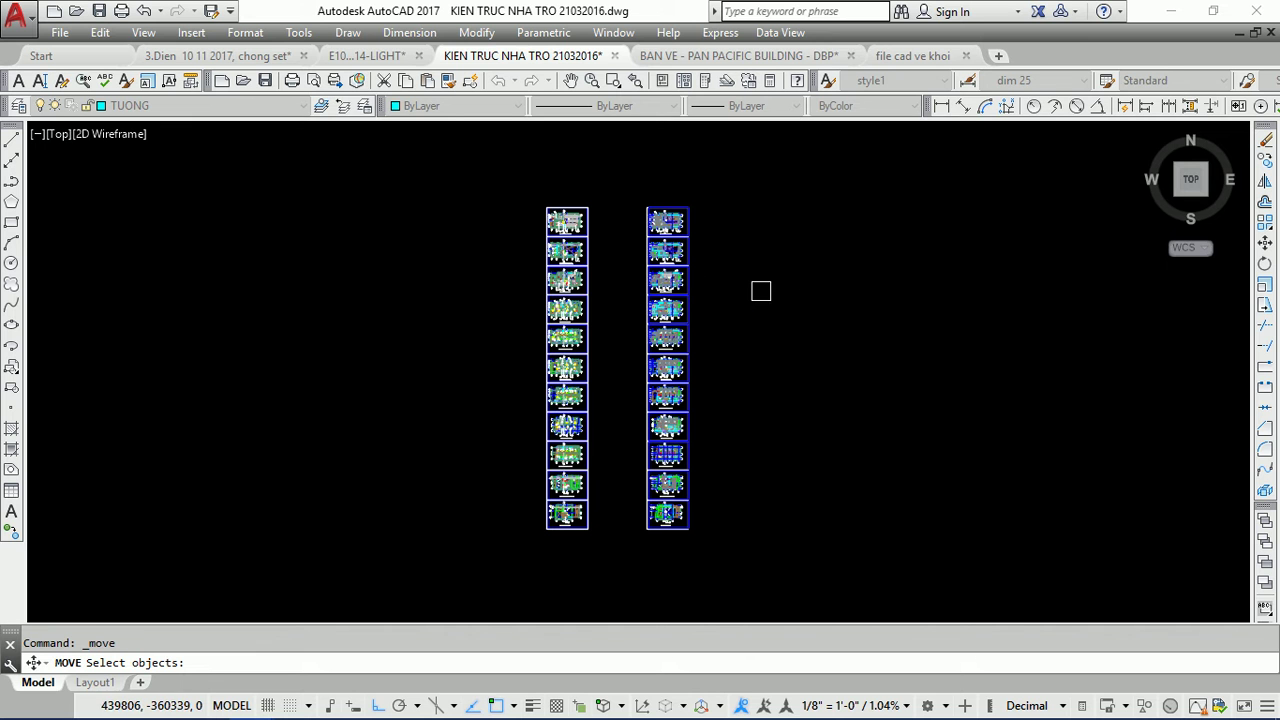
{"action": "scroll", "coordinate": [605, 187], "scroll_direction": "up", "scroll_amount": 6}
{"action": "type", "text": "'fi"}
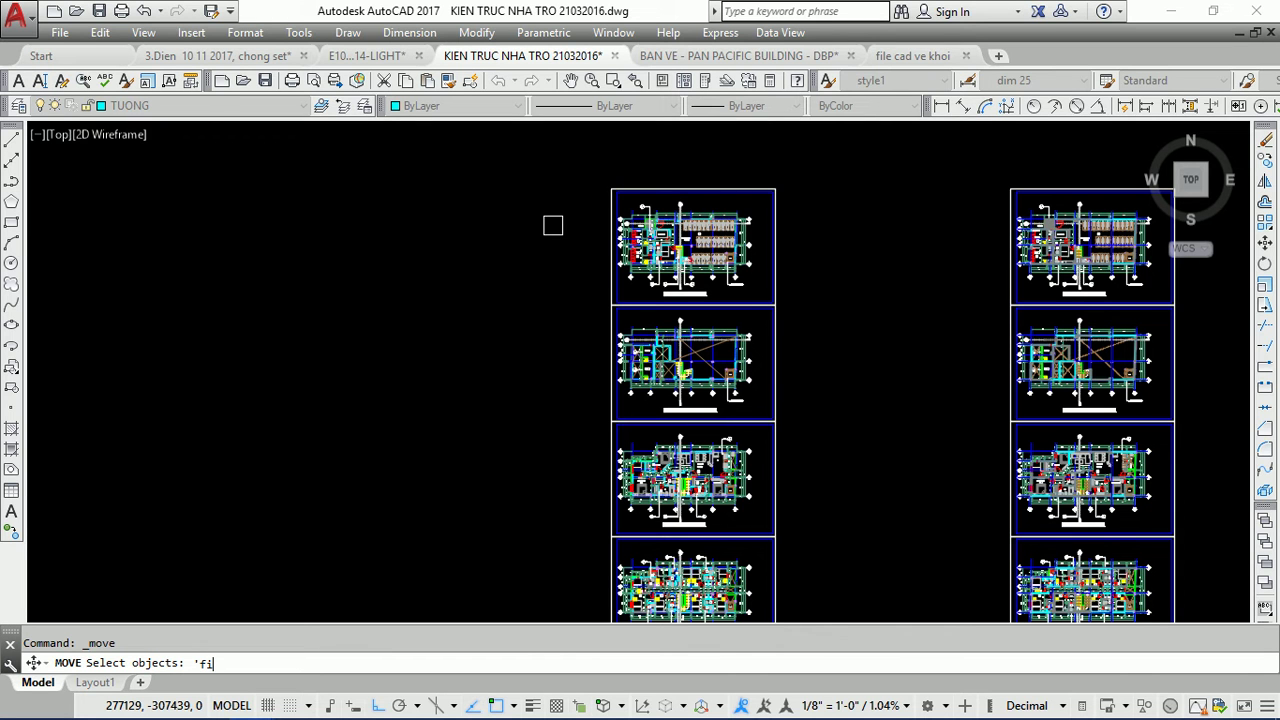
{"action": "key", "text": "Return"}
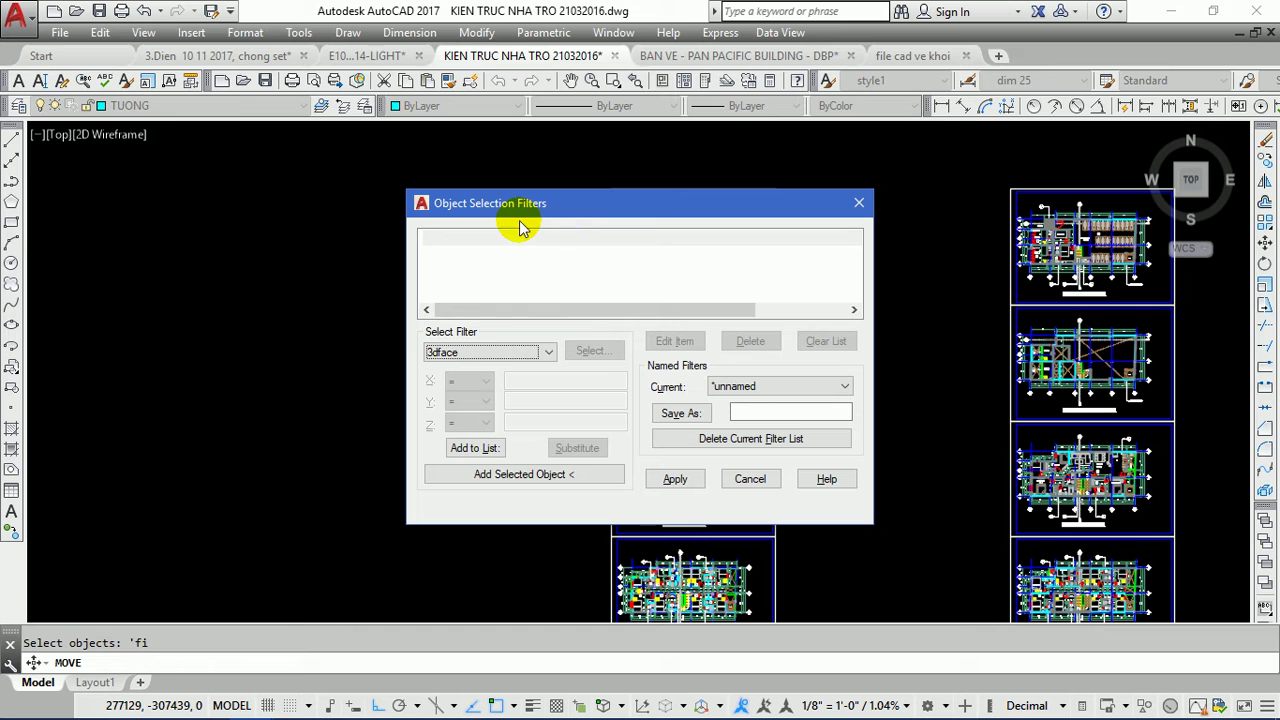
- Choose Layer as the filter property and open the Select Layer(s) list
{"action": "left_click", "coordinate": [485, 352]}
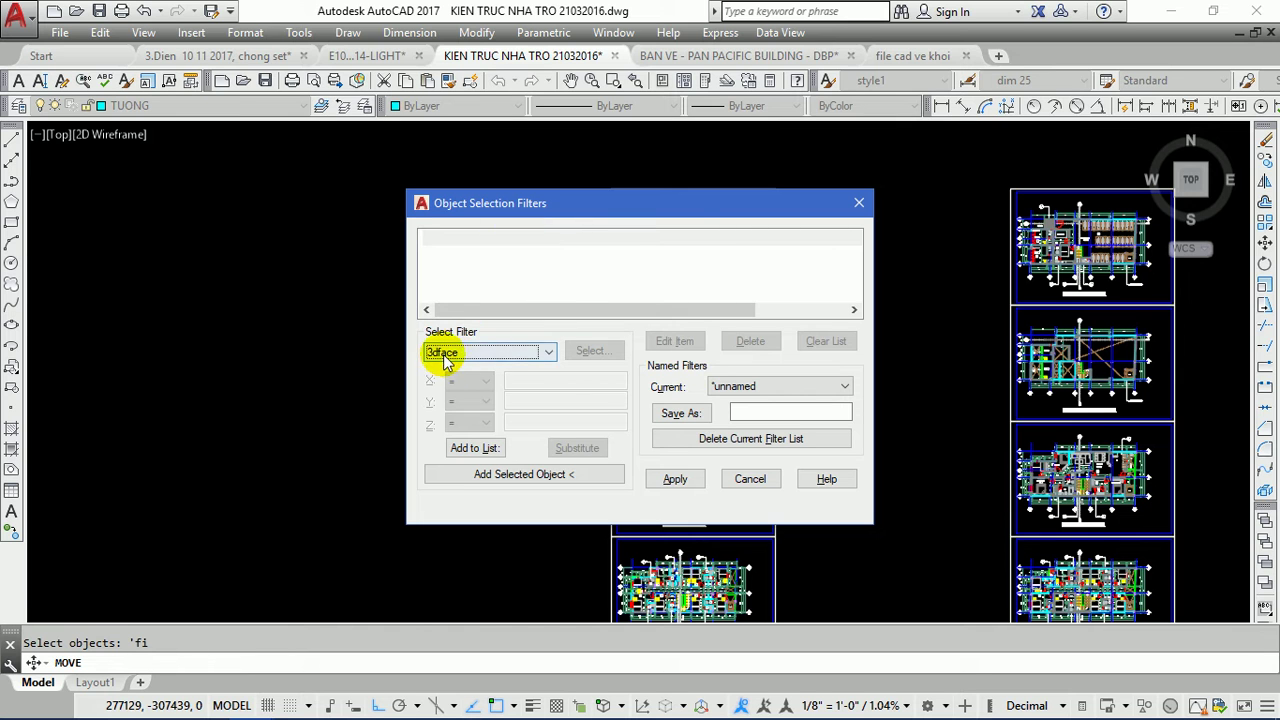
{"action": "left_click", "coordinate": [505, 352]}
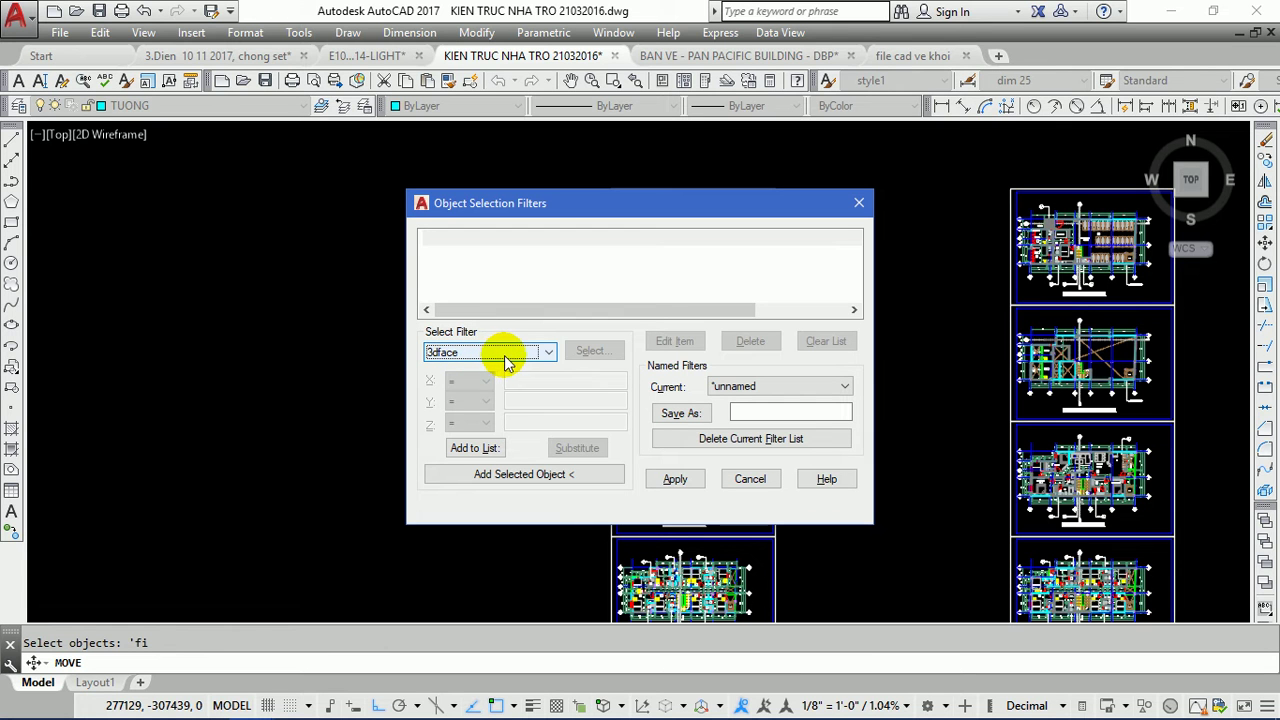
{"action": "left_click", "coordinate": [505, 362]}
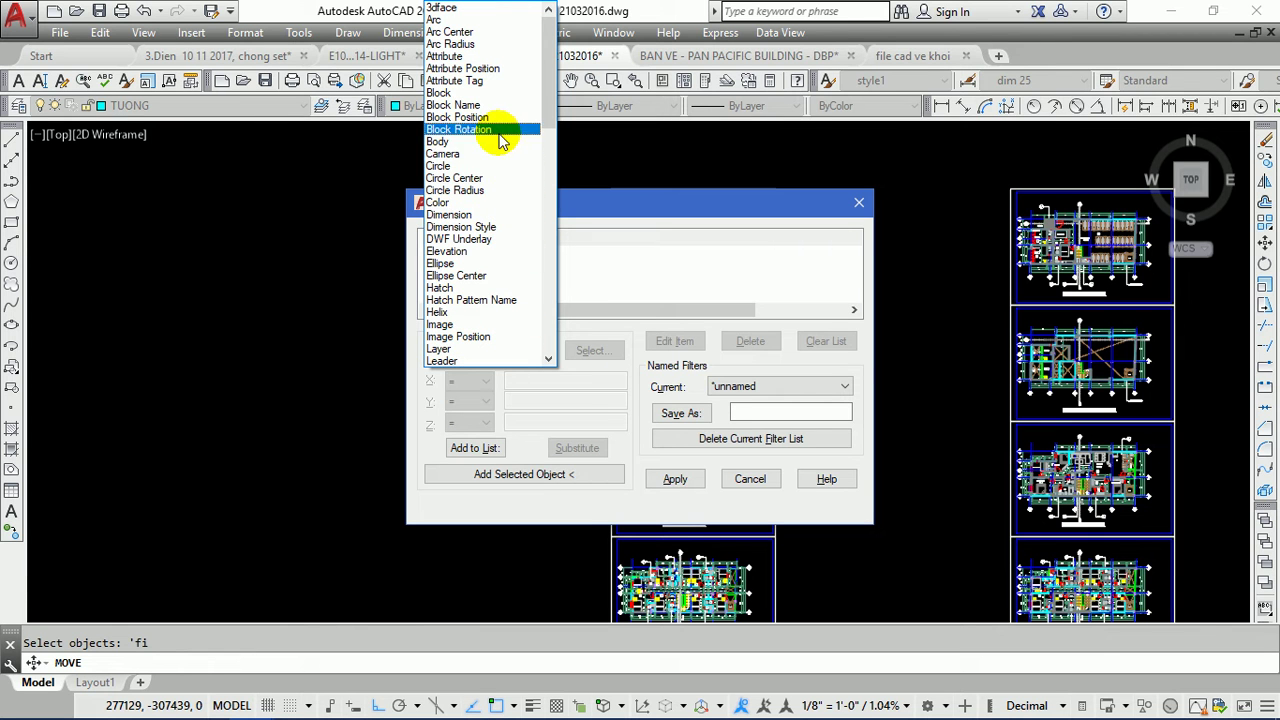
{"action": "scroll", "coordinate": [462, 180], "scroll_direction": "down", "scroll_amount": 1}
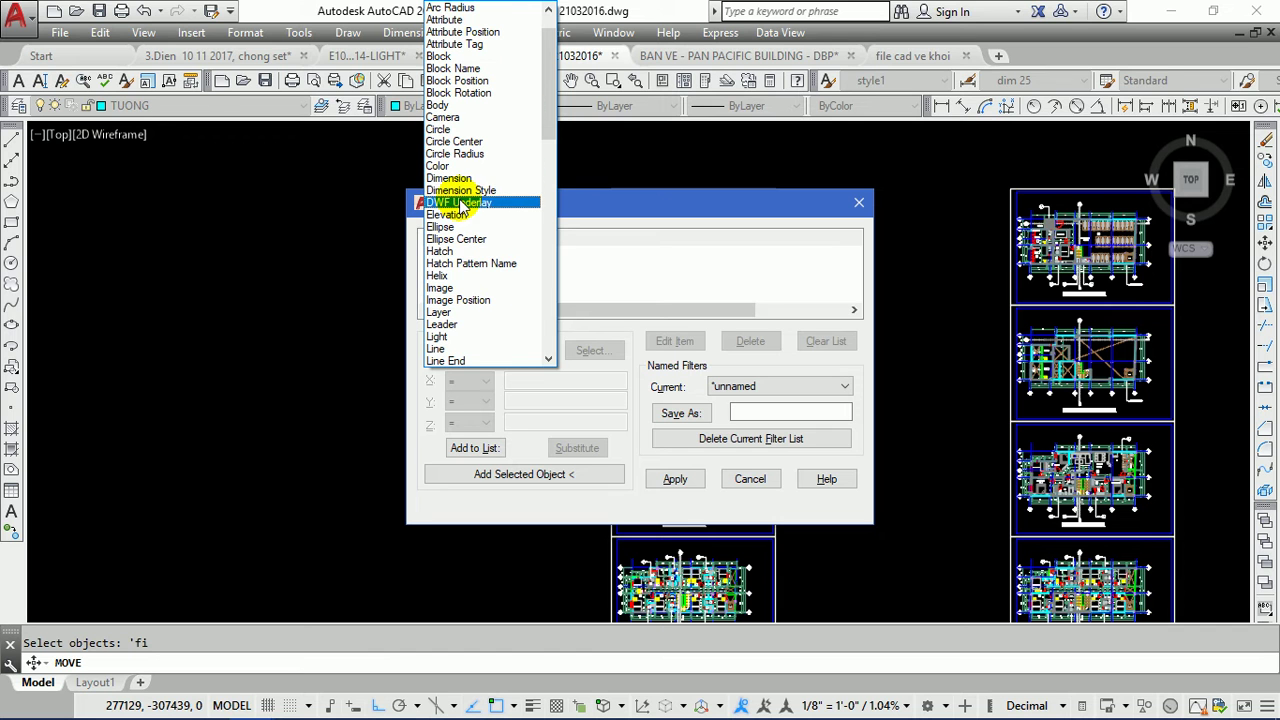
{"action": "left_click", "coordinate": [455, 312]}
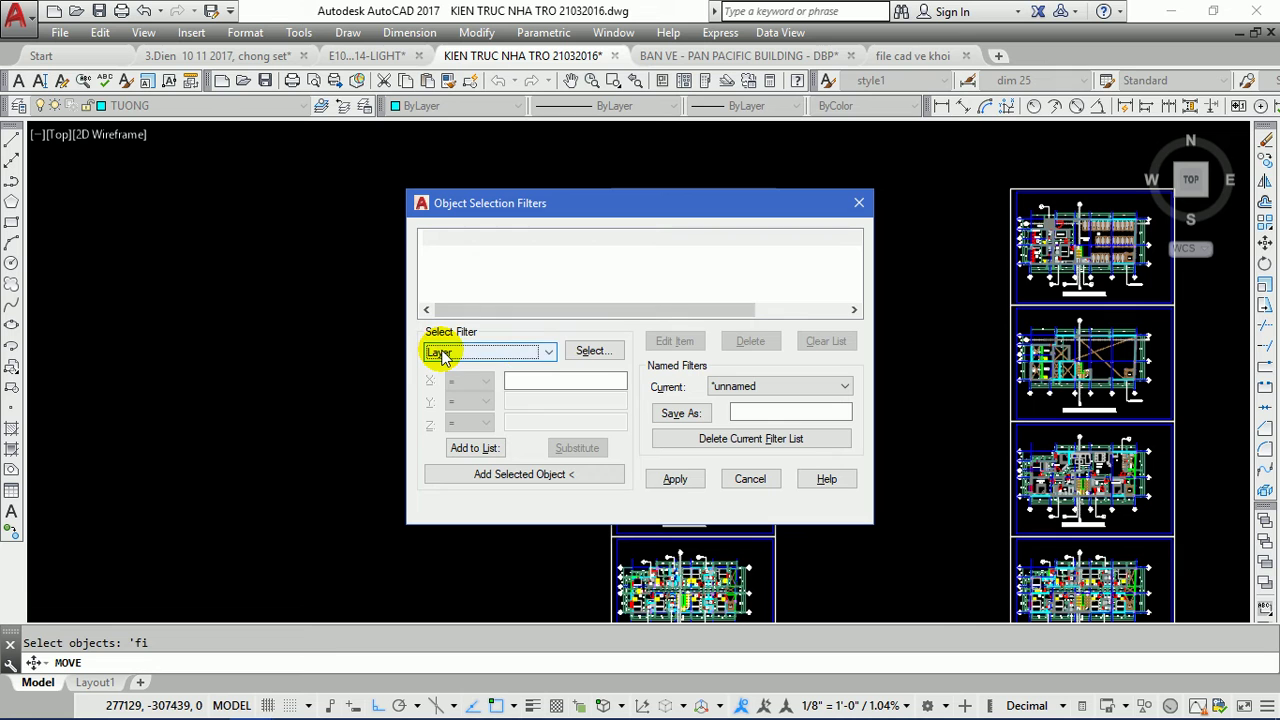
{"action": "left_click", "coordinate": [588, 352]}
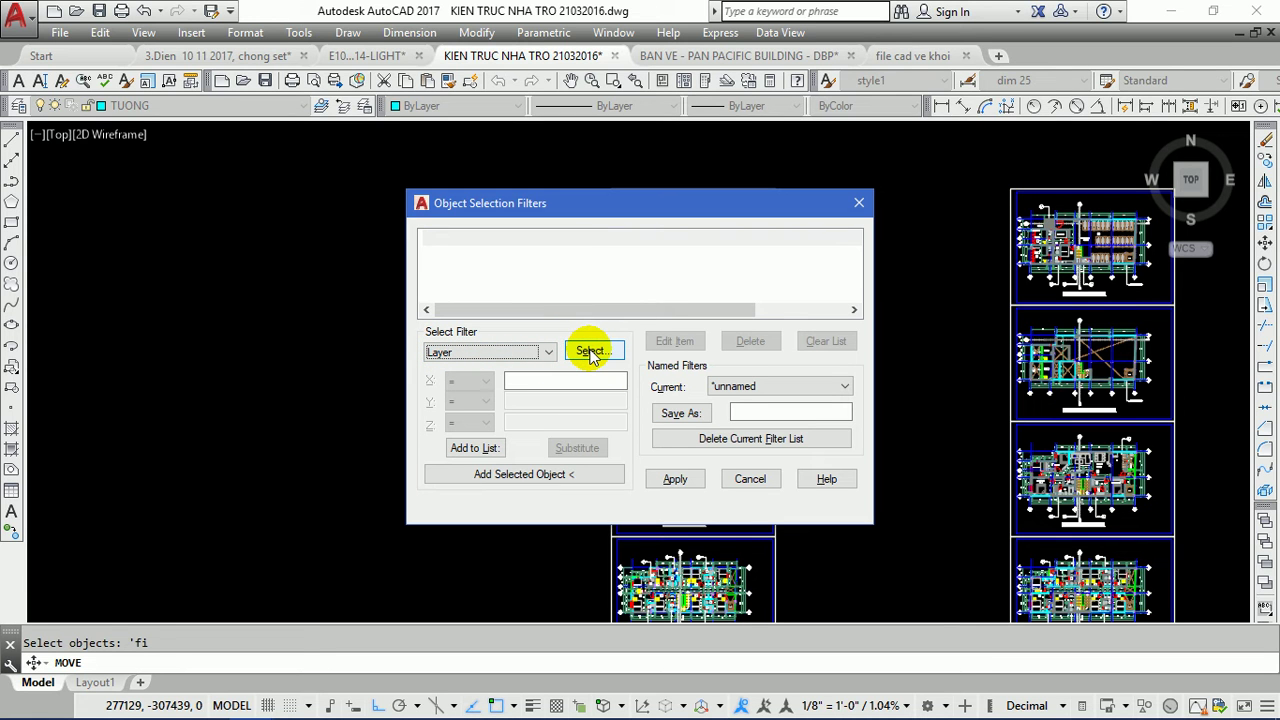
{"action": "left_click", "coordinate": [590, 353]}
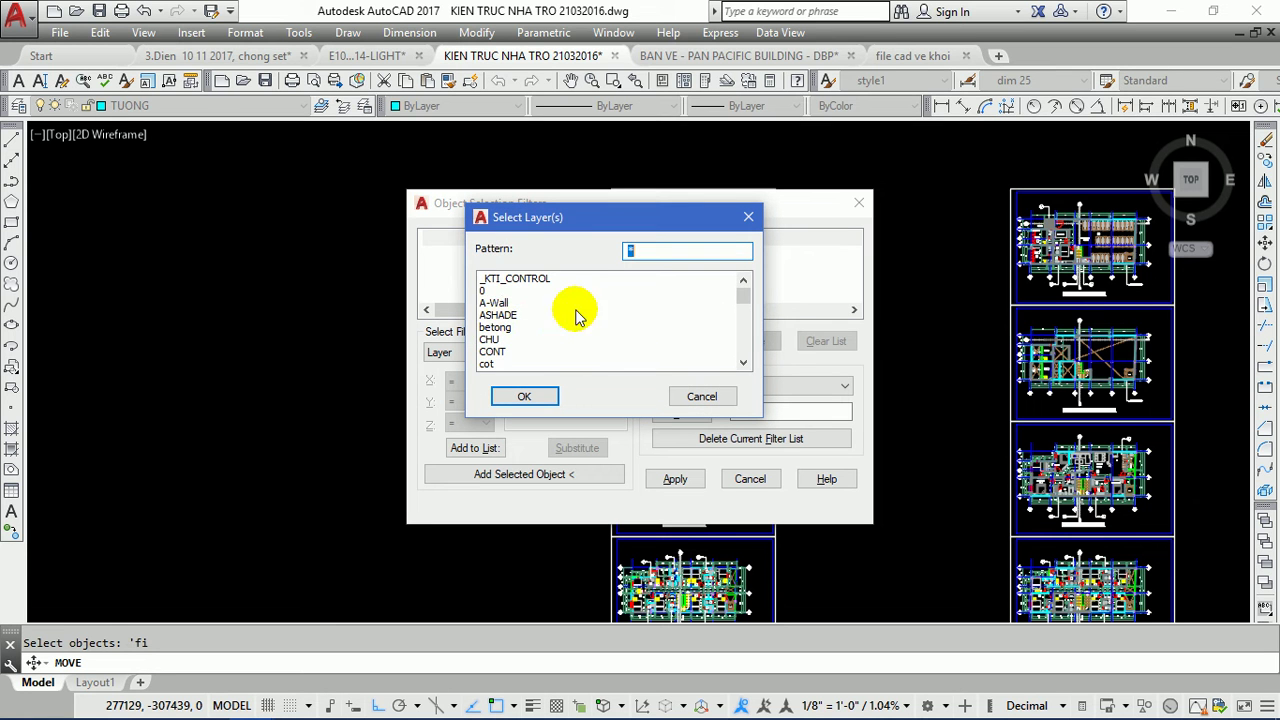
- Pick TUONG from the drawing's layer list as the Layer filter value
{"action": "left_click", "coordinate": [493, 315]}
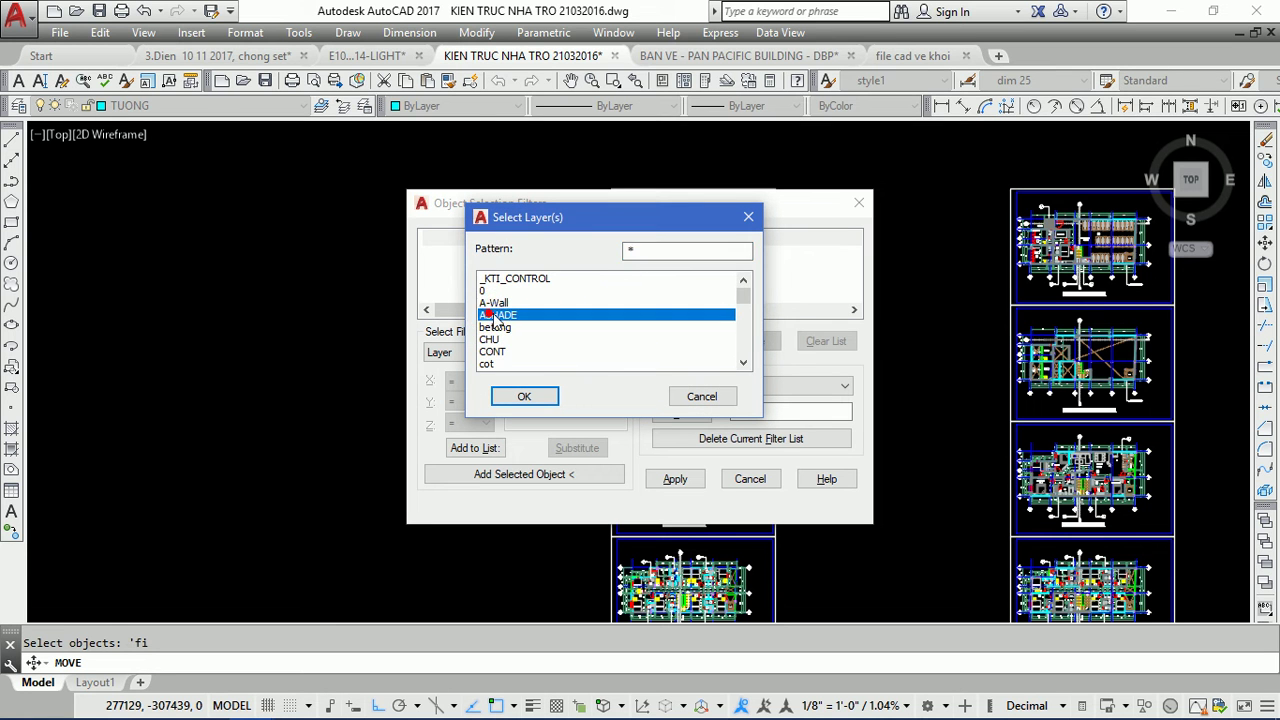
{"action": "key", "text": "Down"}
{"action": "key", "text": "Down"}
{"action": "key", "text": "Down"}
{"action": "key", "text": "Down"}
{"action": "key", "text": "Down"}
{"action": "key", "text": "Down"}
{"action": "key", "text": "Down"}
{"action": "key", "text": "Down"}
{"action": "key", "text": "Down"}
{"action": "key", "text": "Down"}
{"action": "key", "text": "Down"}
{"action": "key", "text": "Down"}
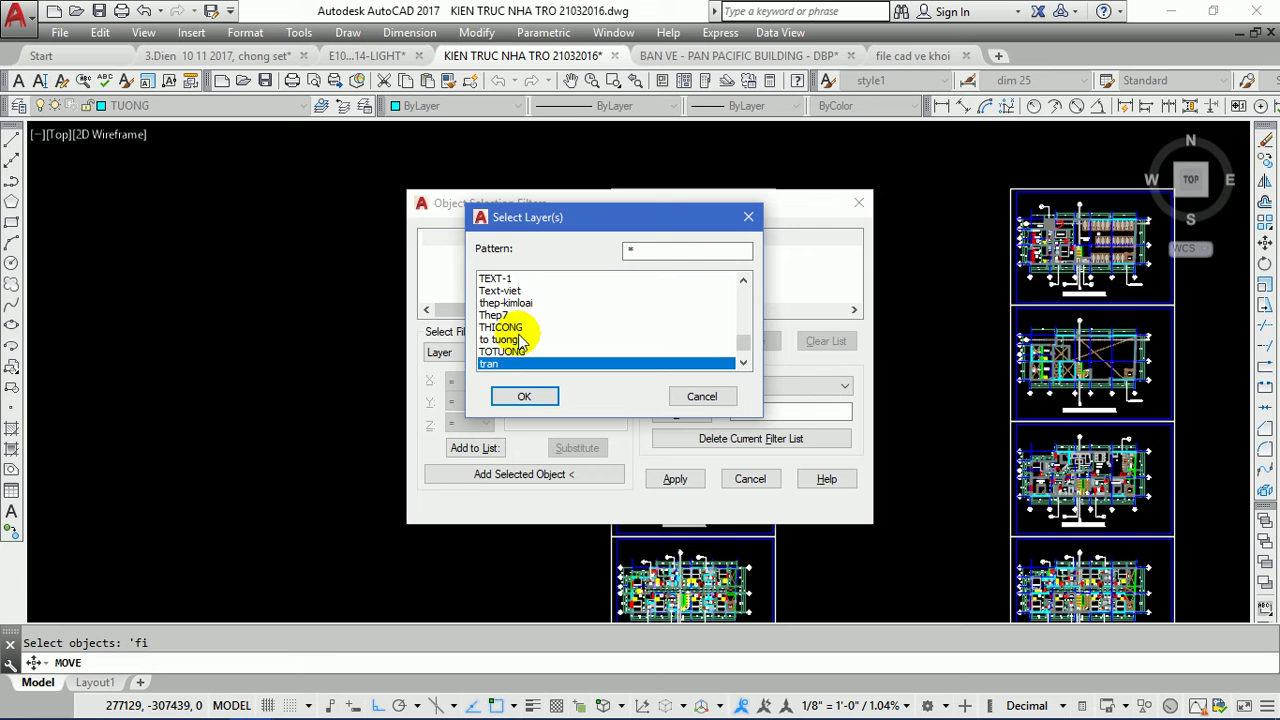
{"action": "key", "text": "Down"}
{"action": "key", "text": "Down"}
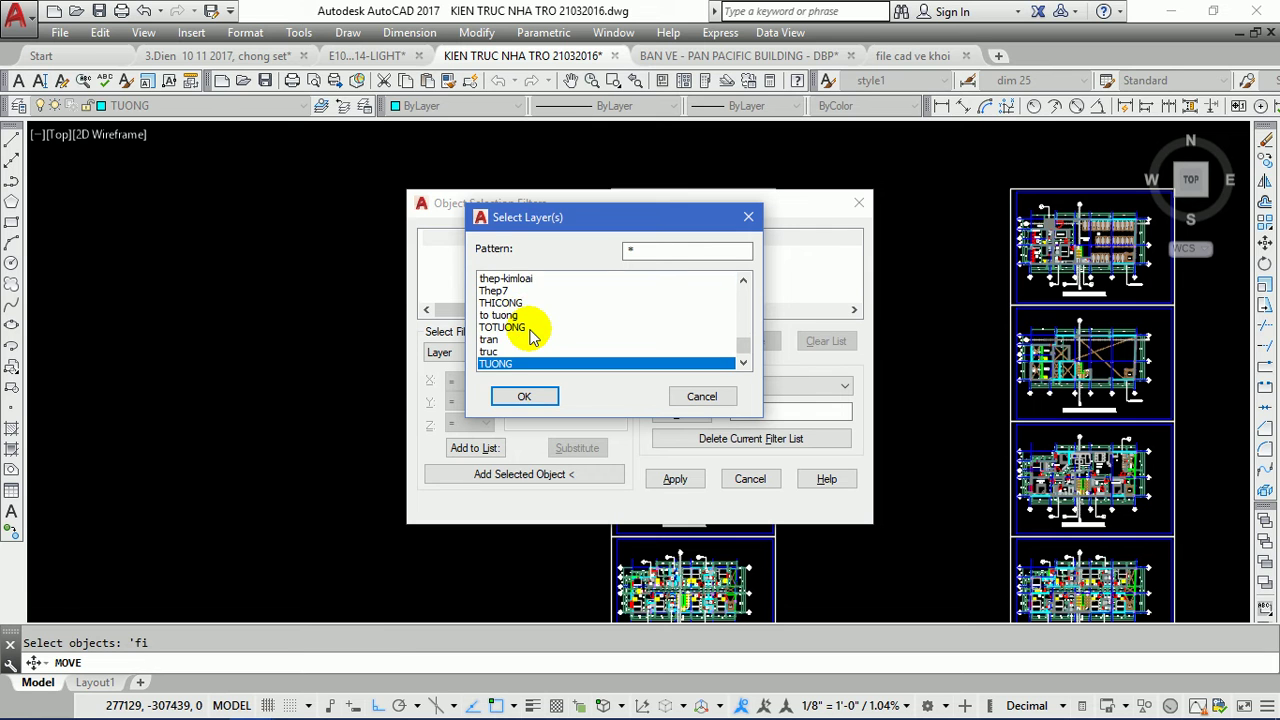
{"action": "key", "text": "t"}
{"action": "key", "text": "Down"}
{"action": "key", "text": "Down"}
{"action": "key", "text": "Down"}
{"action": "key", "text": "Down"}
{"action": "key", "text": "Down"}
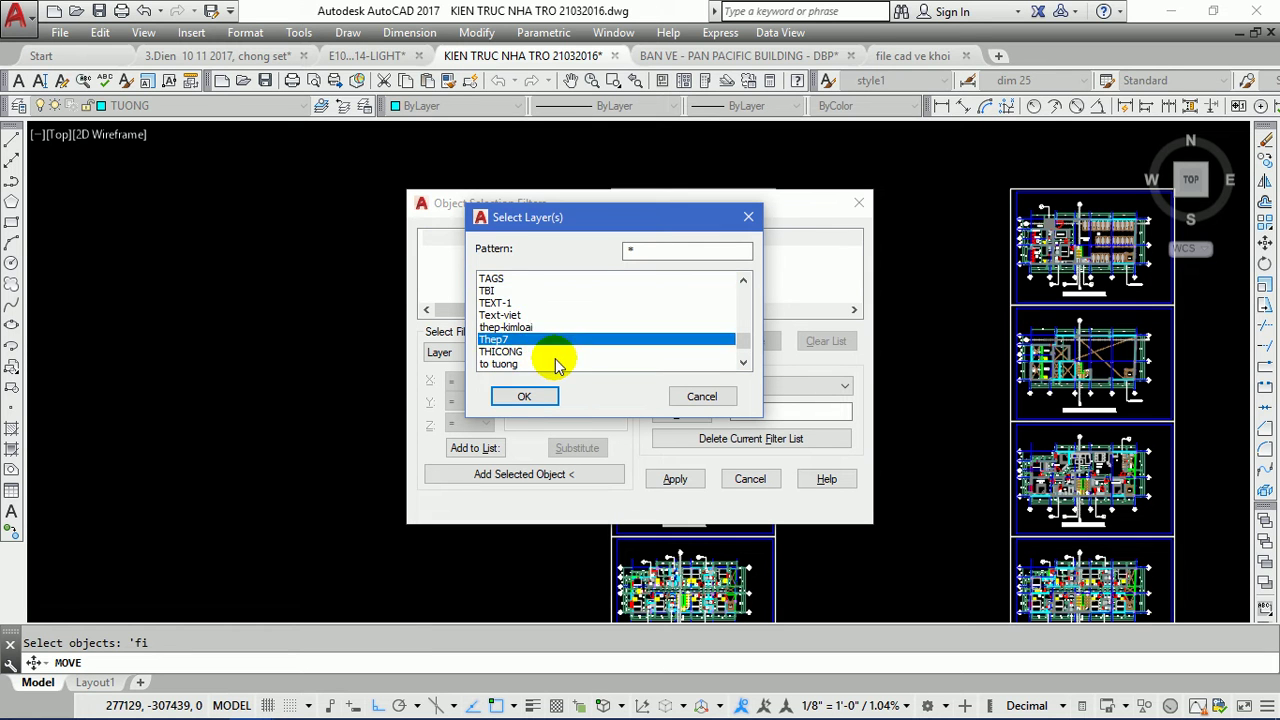
{"action": "key", "text": "Down"}
{"action": "key", "text": "Down"}
{"action": "key", "text": "Down"}
{"action": "key", "text": "Down"}
{"action": "key", "text": "Down"}
{"action": "key", "text": "Down"}
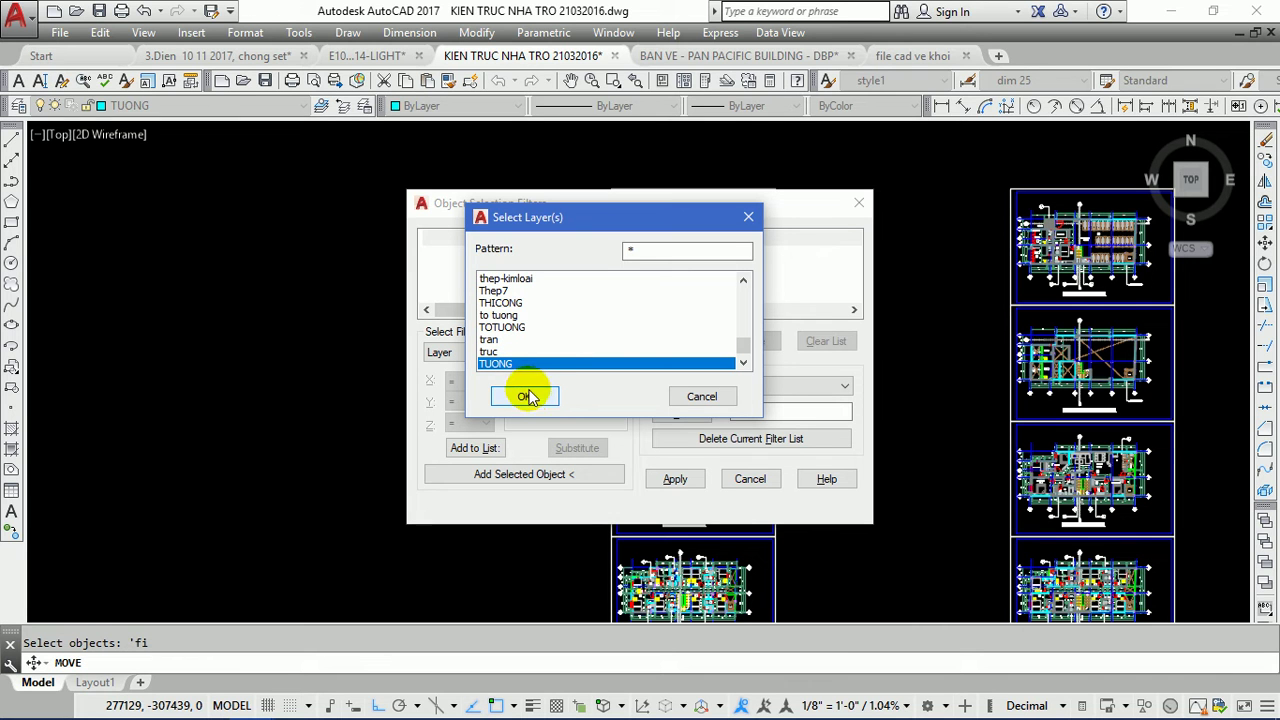
{"action": "left_click", "coordinate": [526, 397]}
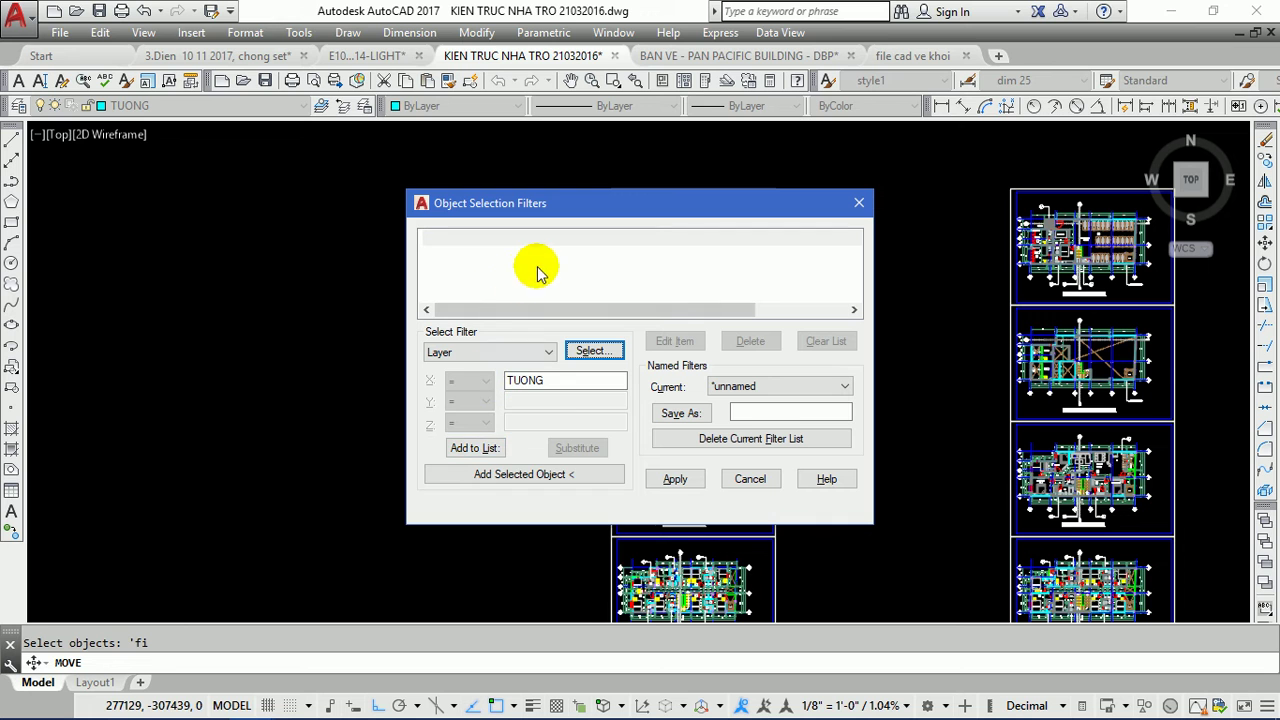
- Add Layer = TUONG and Object = Line as the two filter criteria
{"action": "left_click", "coordinate": [481, 450]}
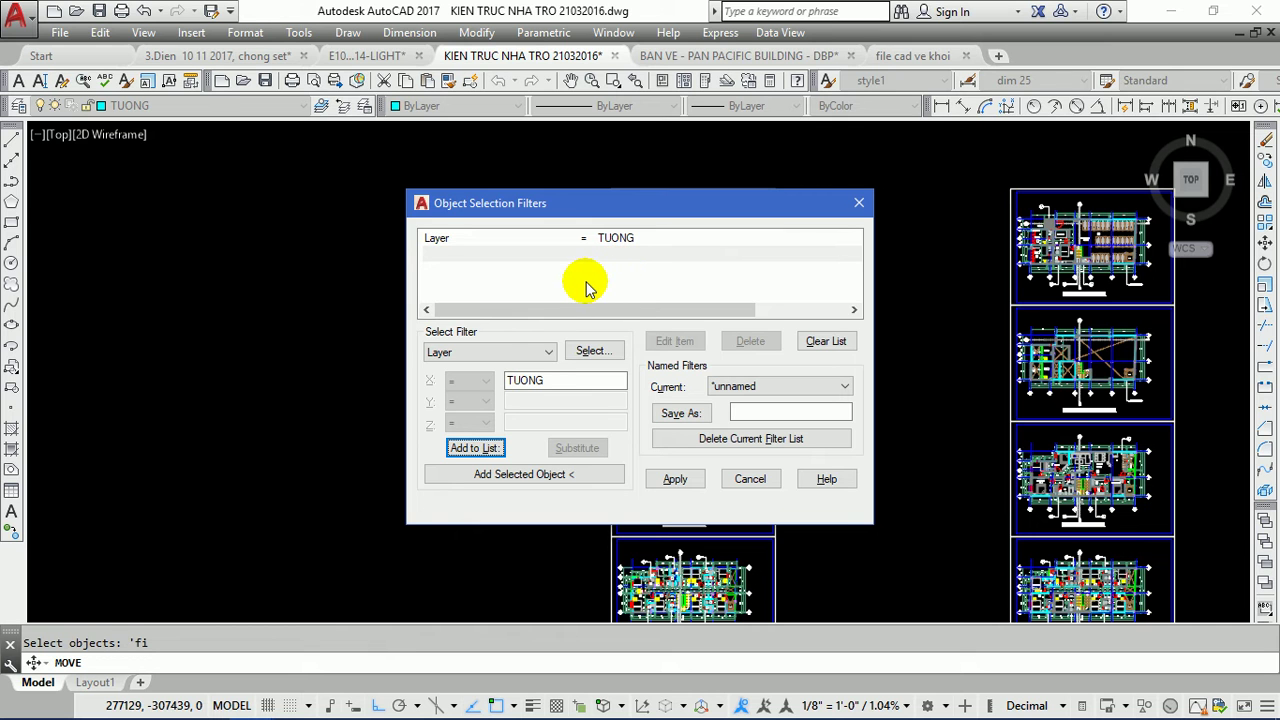
{"action": "left_click", "coordinate": [462, 352]}
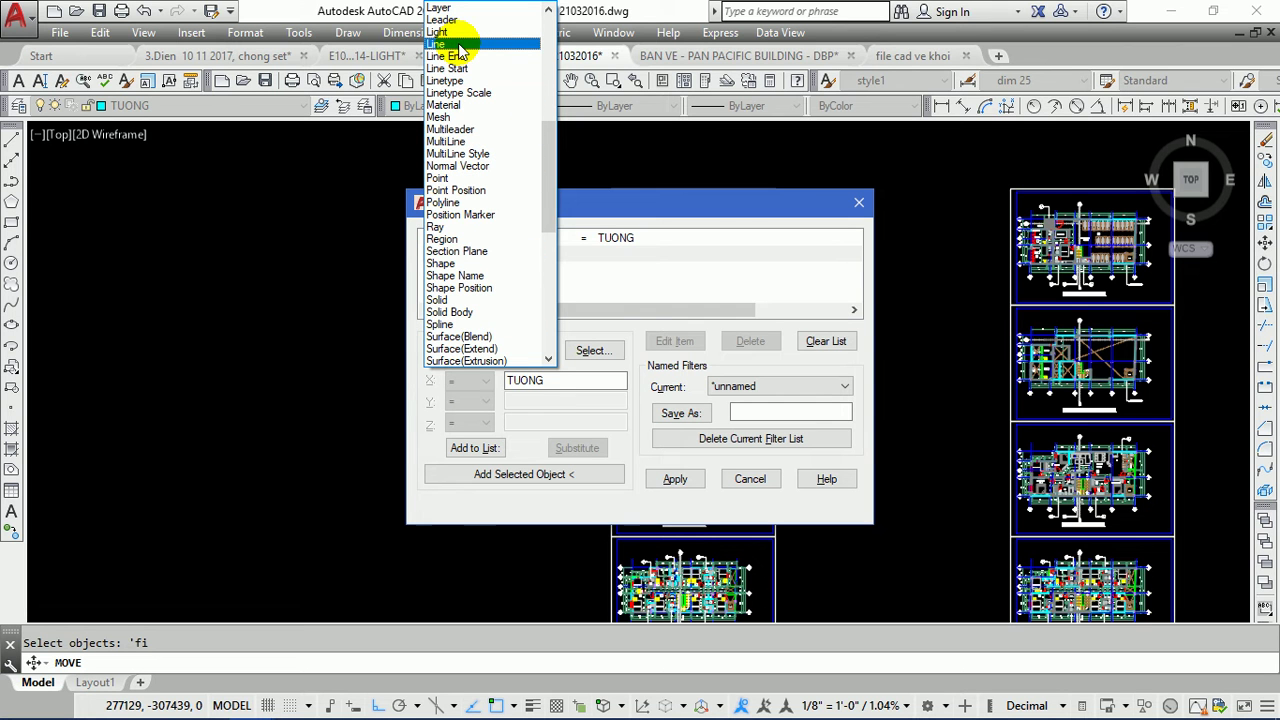
{"action": "left_click", "coordinate": [458, 45]}
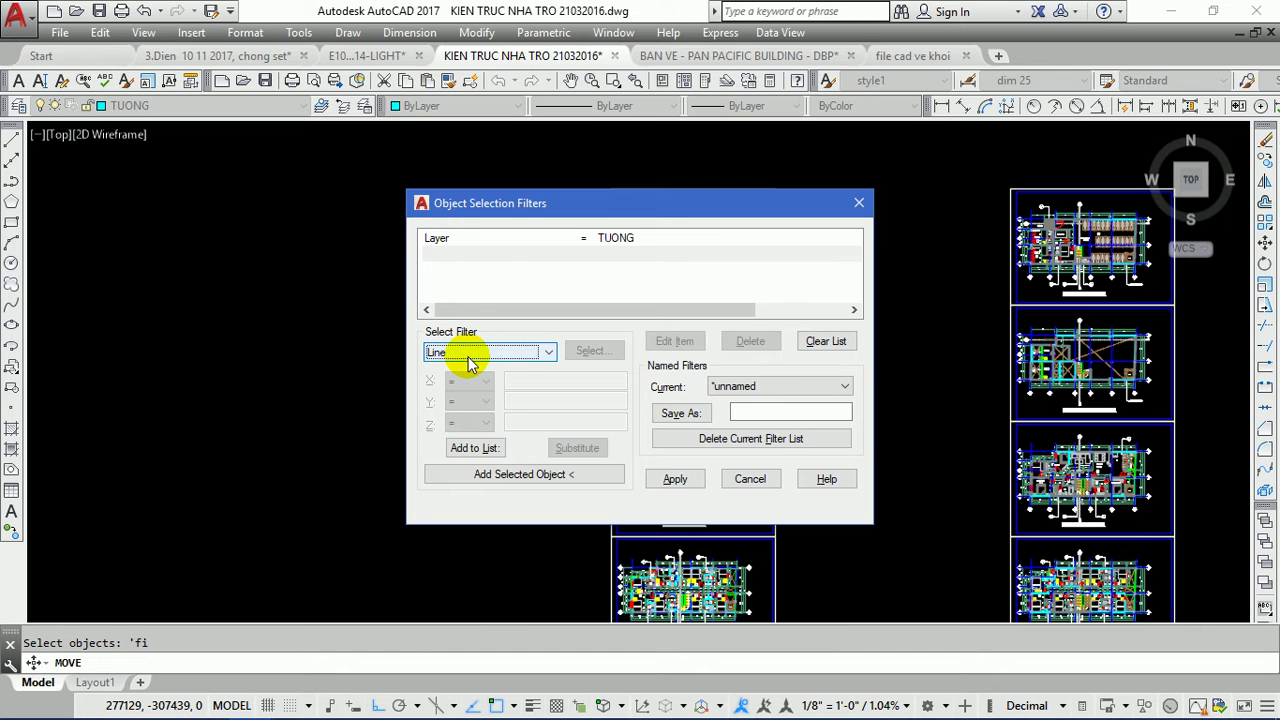
{"action": "left_click", "coordinate": [468, 448]}
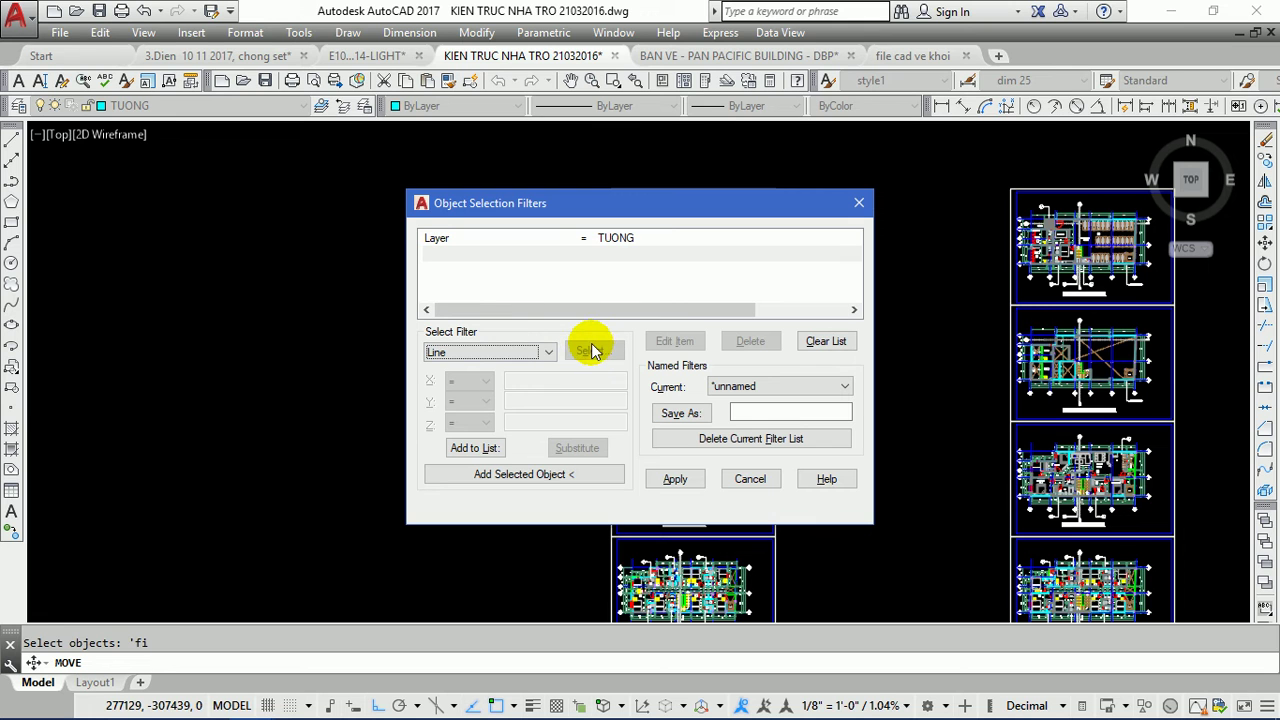
{"action": "left_click", "coordinate": [466, 448]}
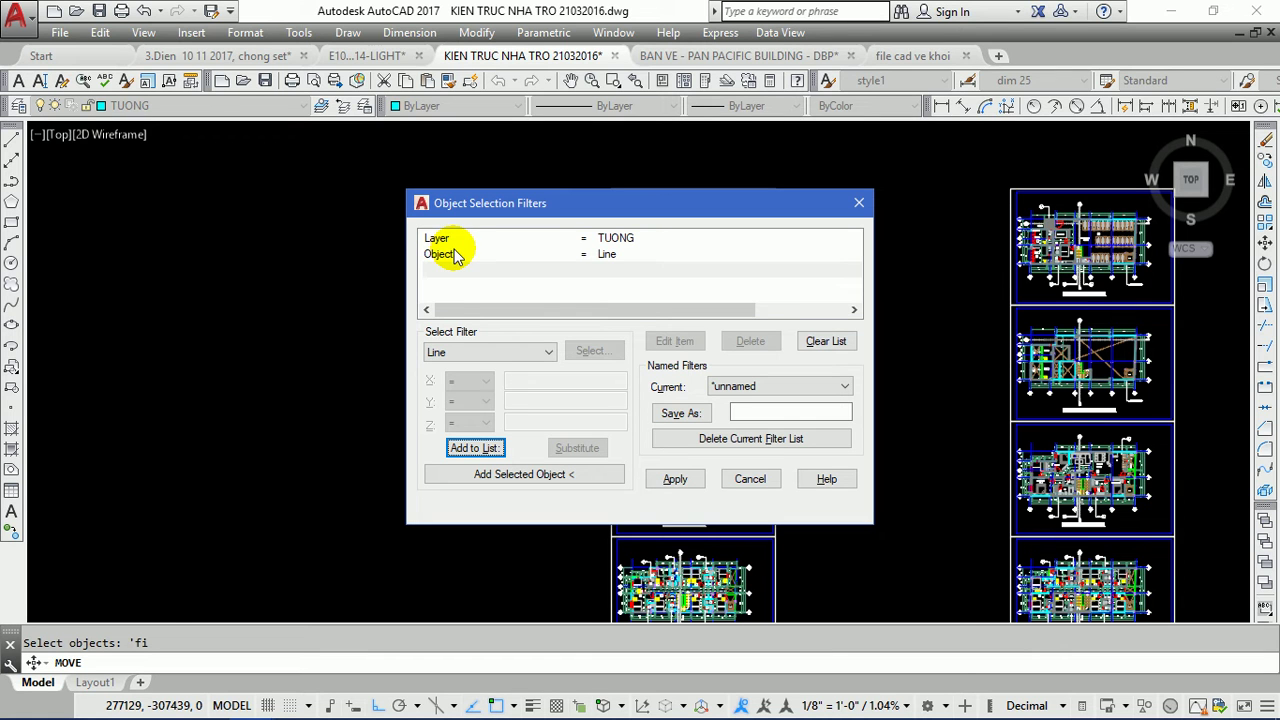
- Add a Color = 4 - Cyan condition to the filter list
{"action": "left_click", "coordinate": [480, 355]}
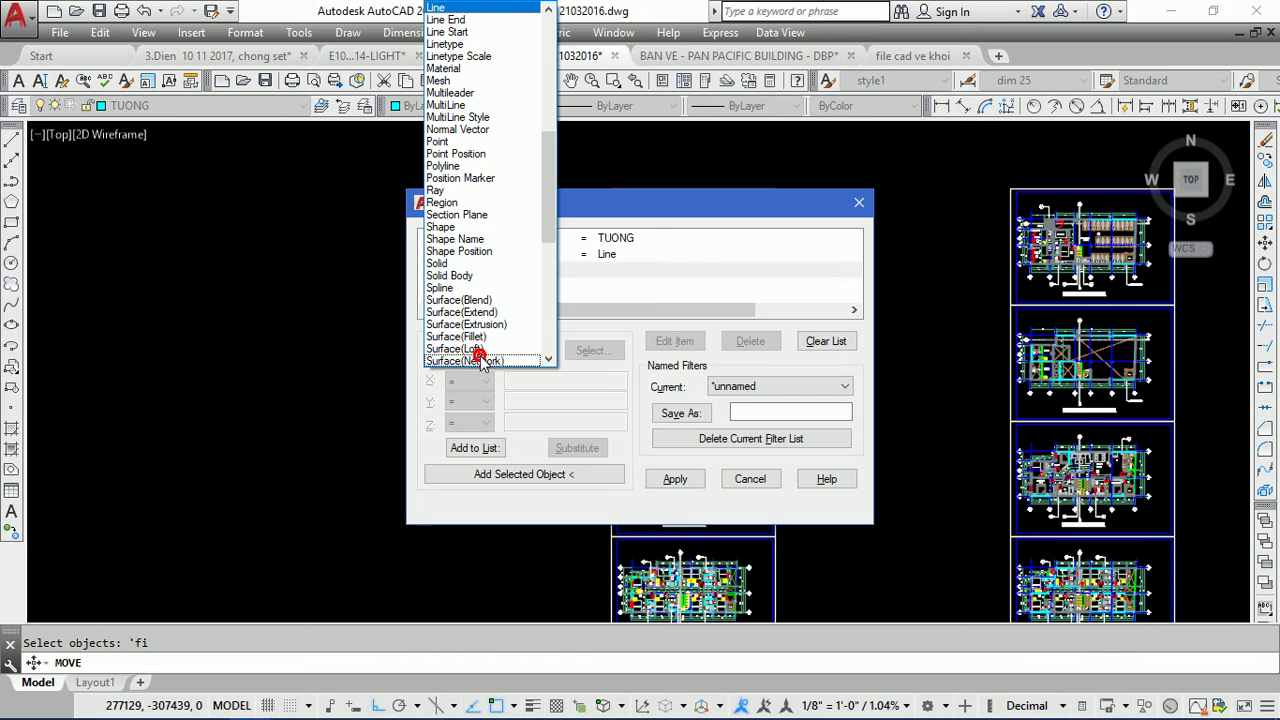
{"action": "scroll", "coordinate": [463, 95], "scroll_direction": "up", "scroll_amount": 2}
{"action": "scroll", "coordinate": [463, 95], "scroll_direction": "up", "scroll_amount": 2}
{"action": "scroll", "coordinate": [463, 95], "scroll_direction": "up", "scroll_amount": 2}
{"action": "scroll", "coordinate": [463, 95], "scroll_direction": "up", "scroll_amount": 1}
{"action": "scroll", "coordinate": [463, 93], "scroll_direction": "up", "scroll_amount": 1}
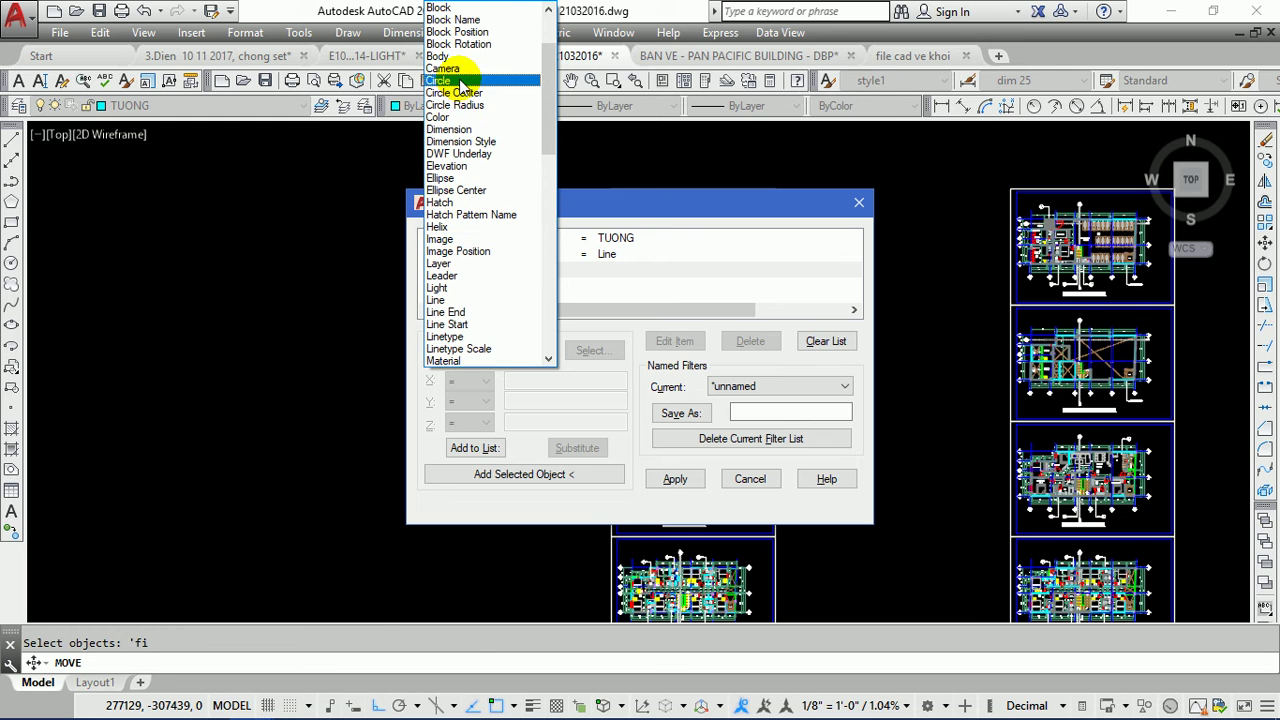
{"action": "scroll", "coordinate": [465, 110], "scroll_direction": "up", "scroll_amount": 1}
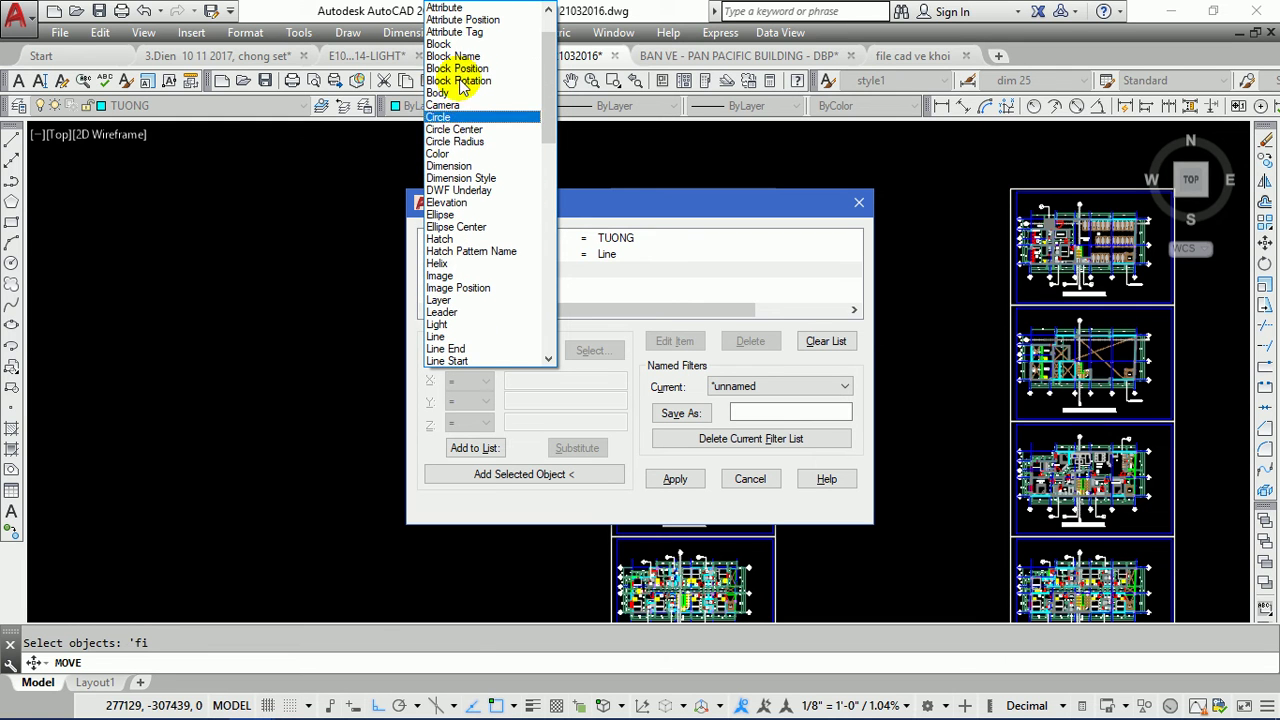
{"action": "left_click", "coordinate": [462, 156]}
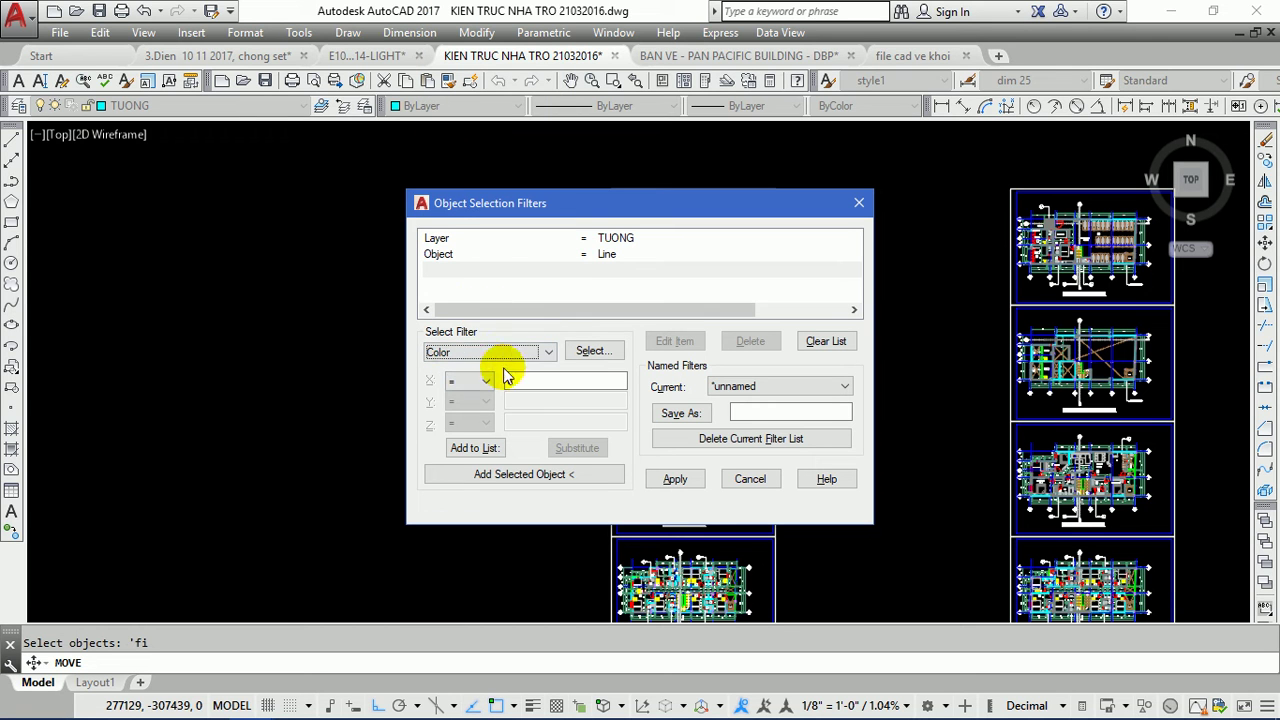
{"action": "left_click", "coordinate": [592, 351]}
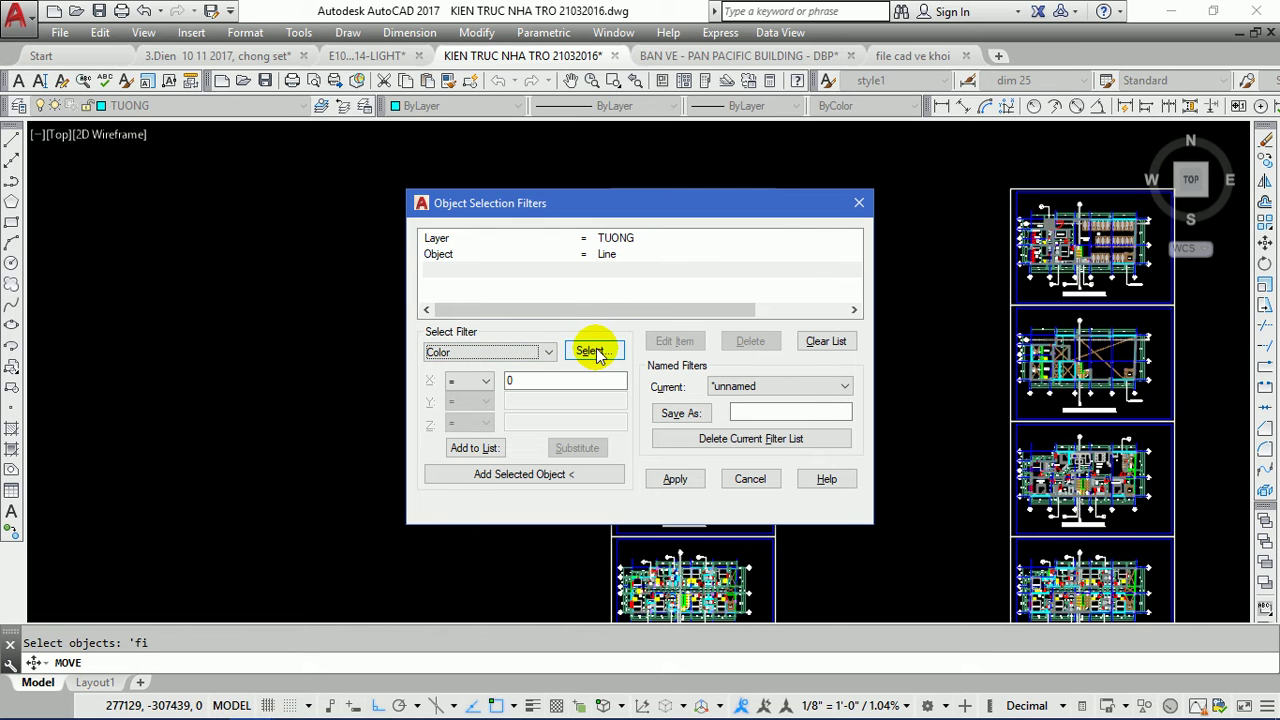
{"action": "left_click", "coordinate": [598, 352]}
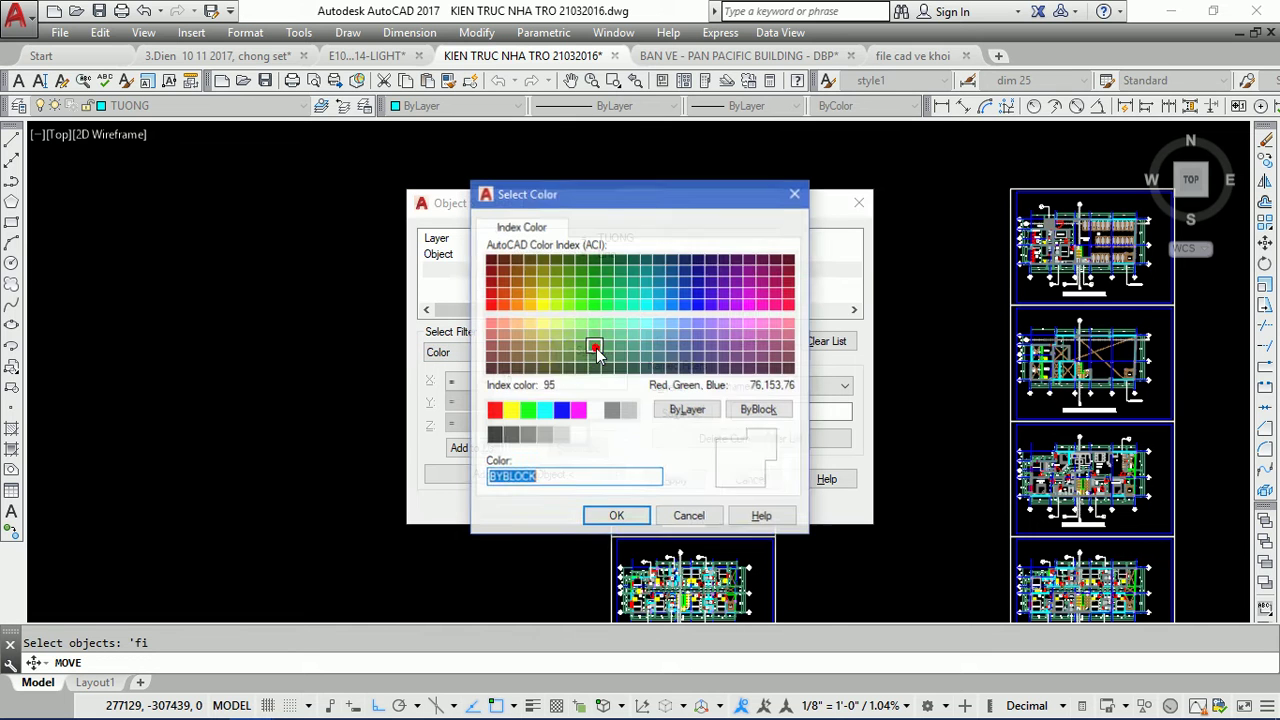
{"action": "left_click", "coordinate": [545, 411]}
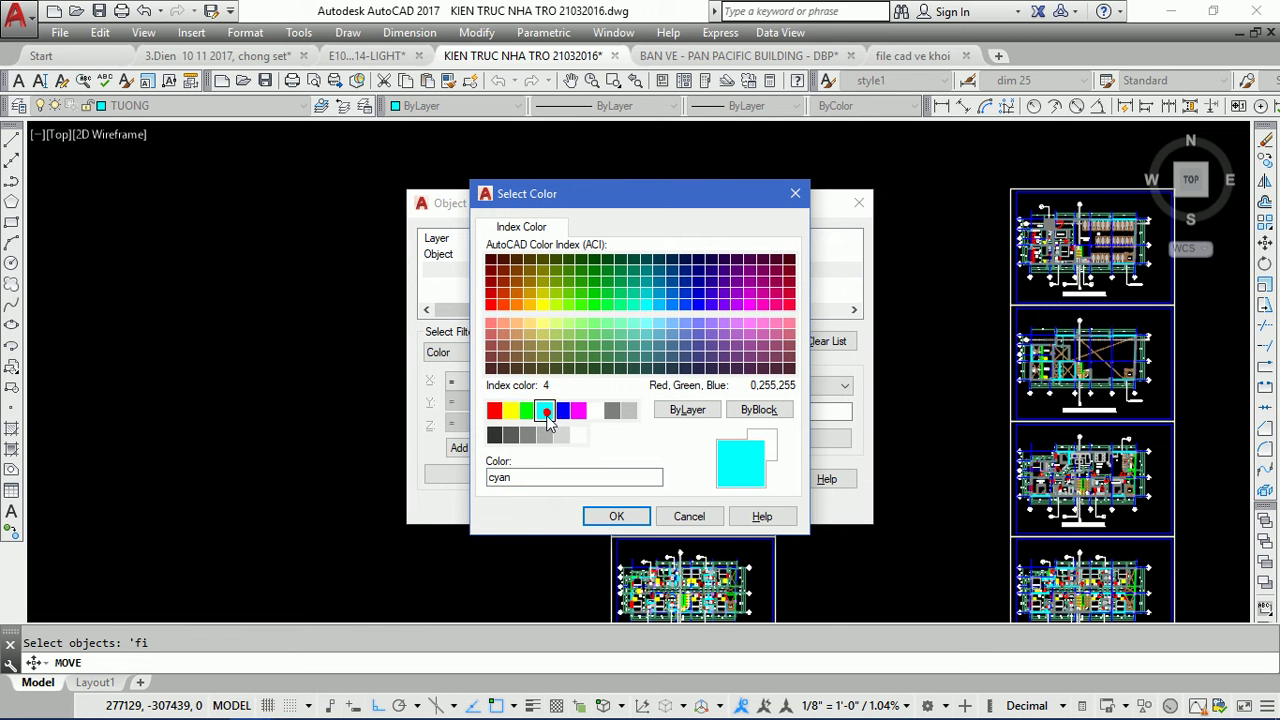
{"action": "left_click", "coordinate": [617, 518]}
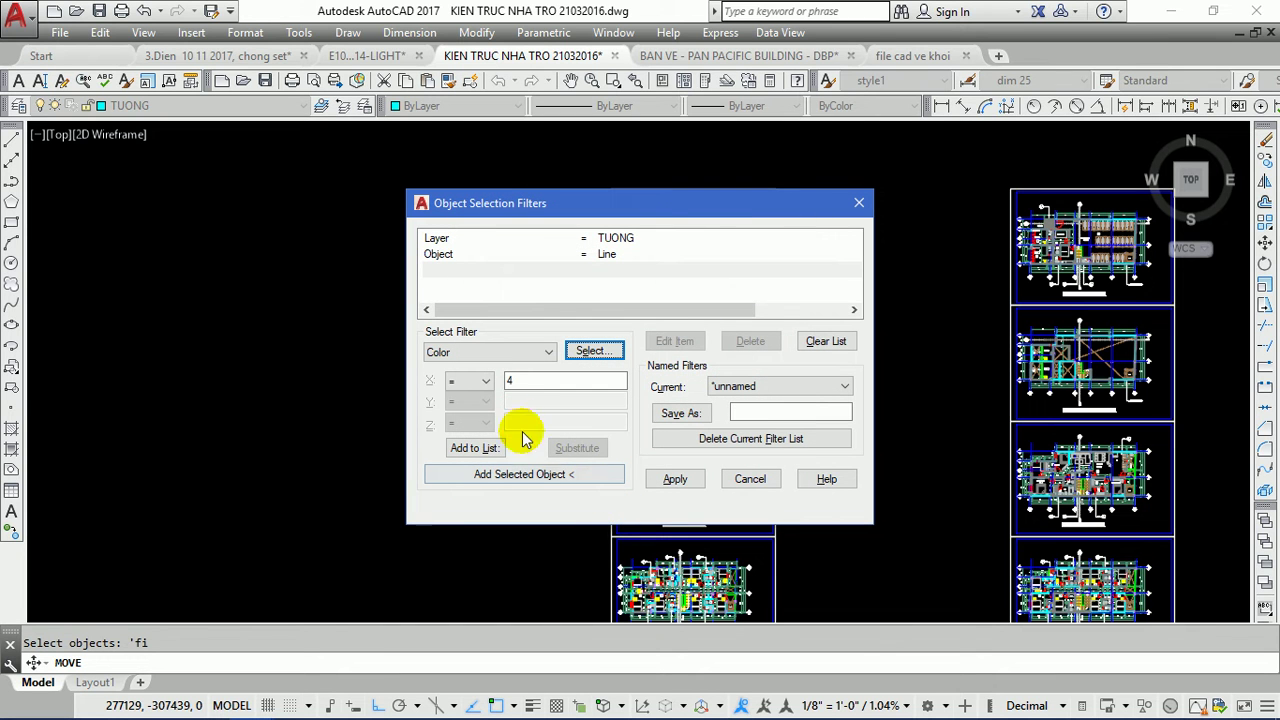
{"action": "left_click", "coordinate": [476, 447]}
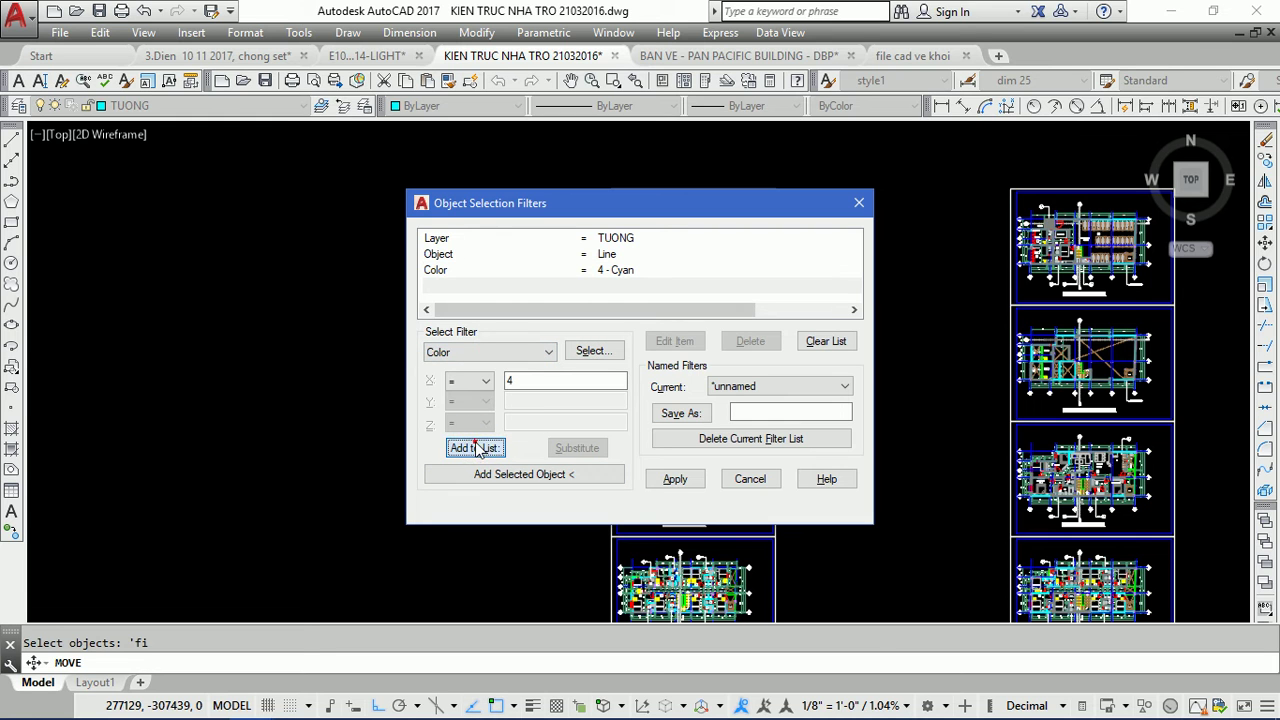
- Review the Layer = TUONG, Object = Line and Color = 4 - Cyan rows
{"action": "left_click", "coordinate": [436, 254]}
{"action": "left_click", "coordinate": [436, 270]}
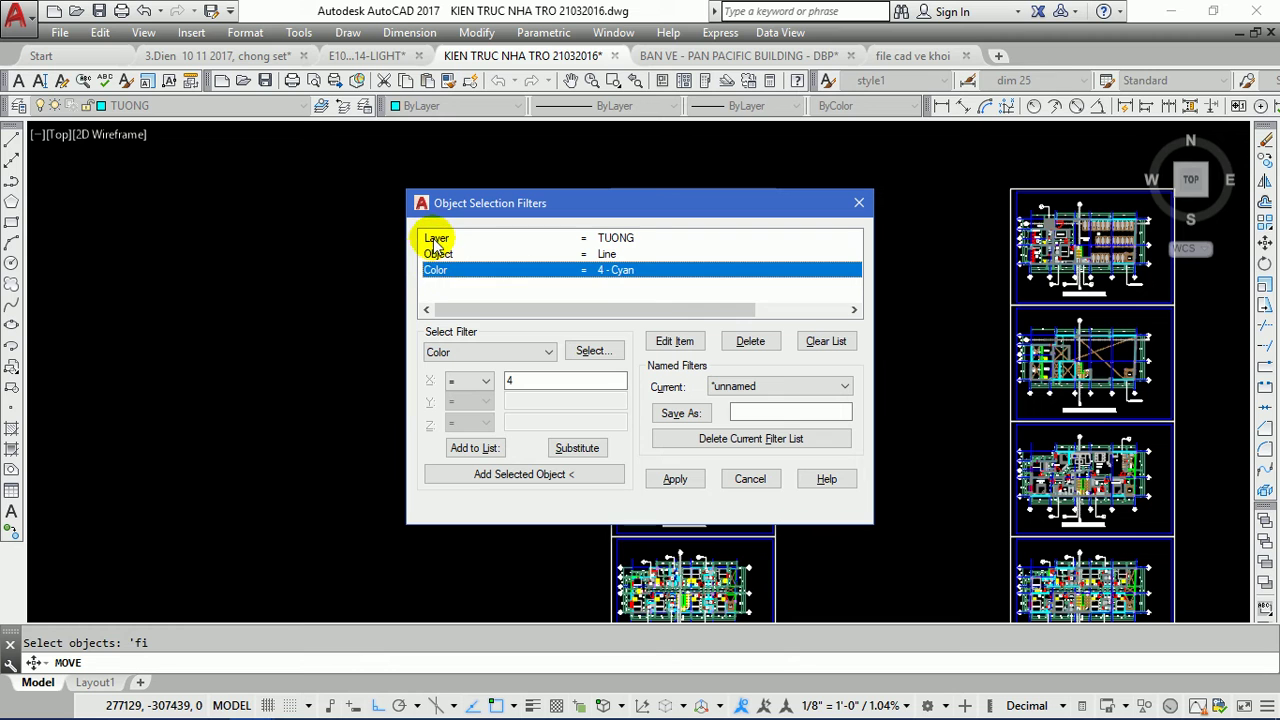
{"action": "left_click", "coordinate": [436, 239]}
{"action": "left_click", "coordinate": [436, 241]}
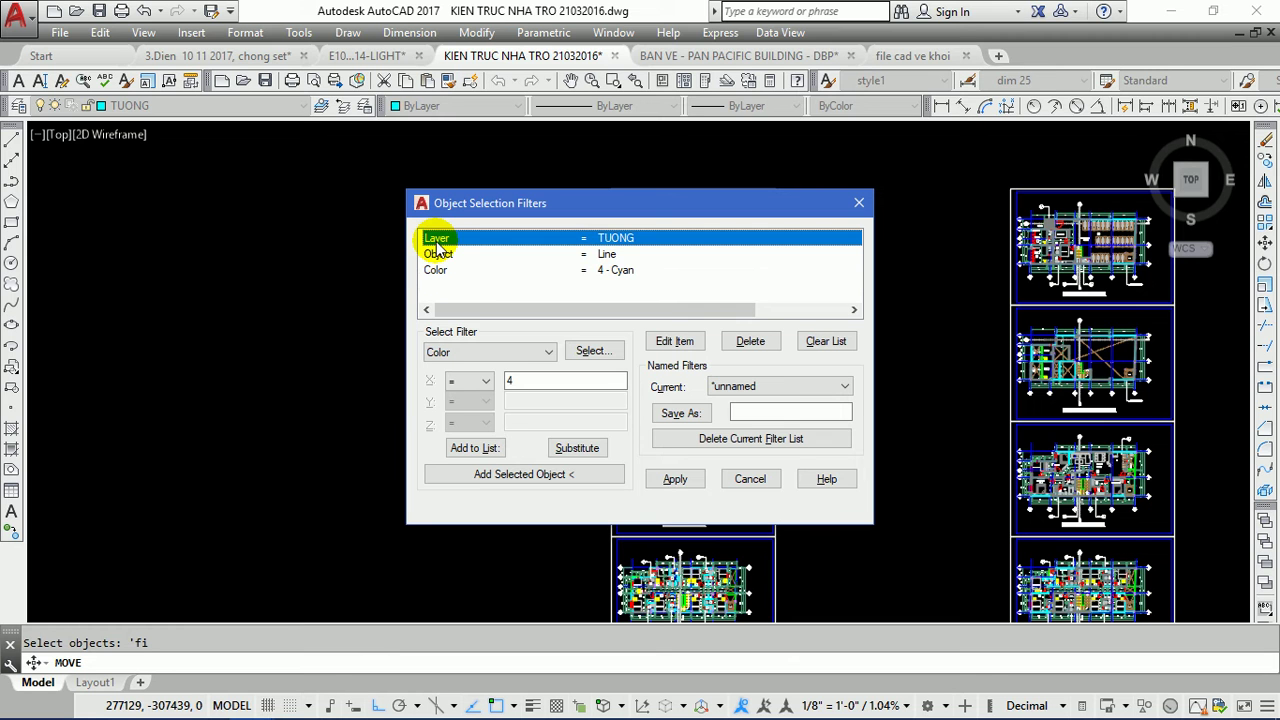
{"action": "left_click", "coordinate": [437, 269]}
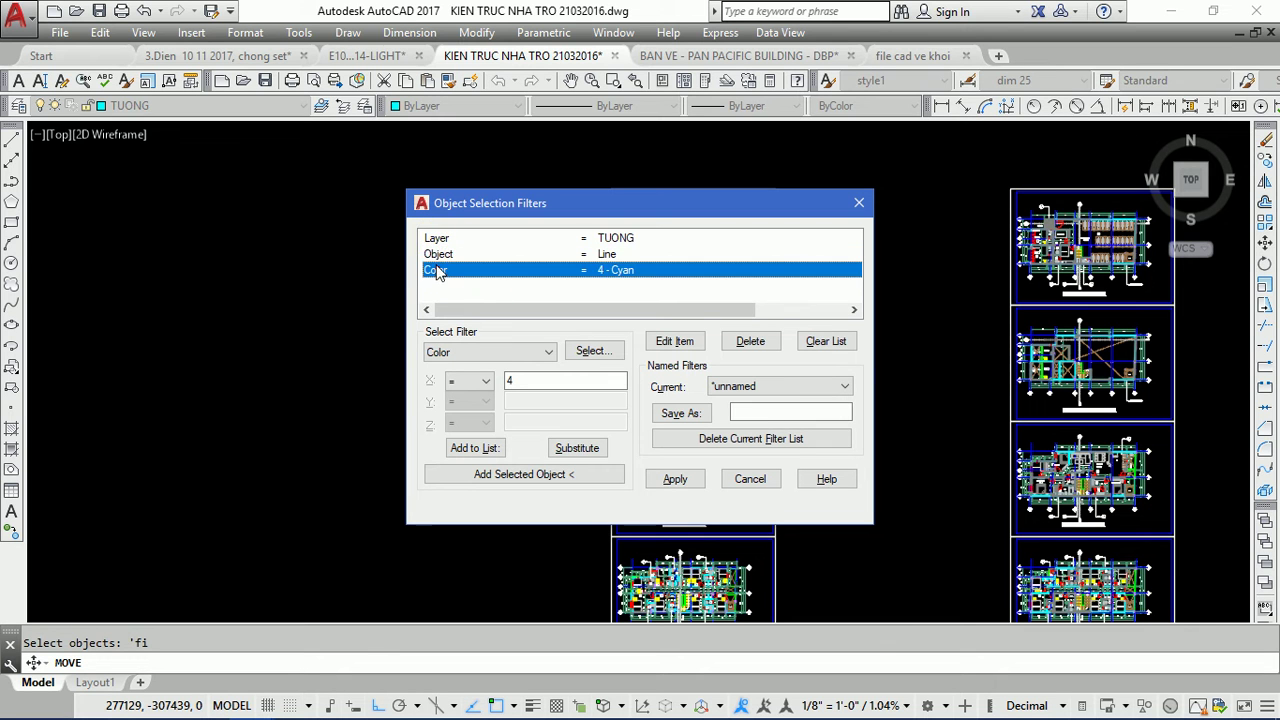
{"action": "left_click", "coordinate": [437, 256]}
{"action": "left_click", "coordinate": [438, 271]}
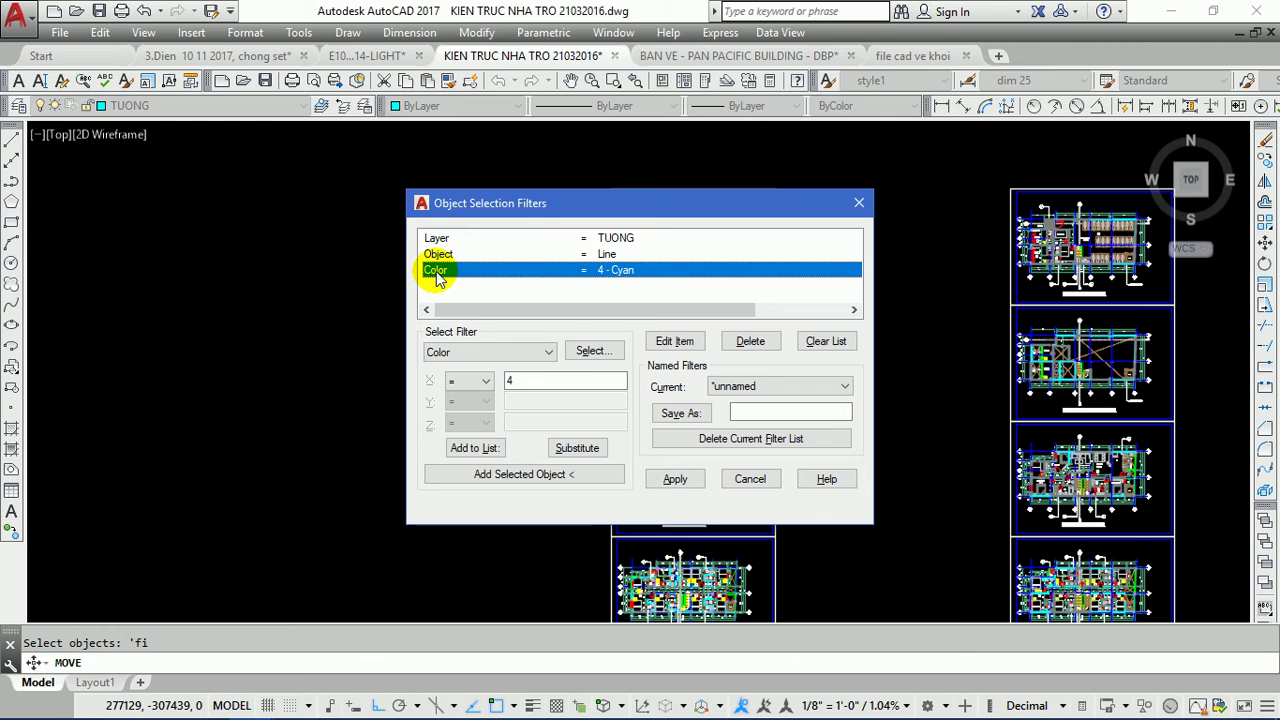
{"action": "left_click", "coordinate": [607, 238]}
{"action": "left_click", "coordinate": [607, 254]}
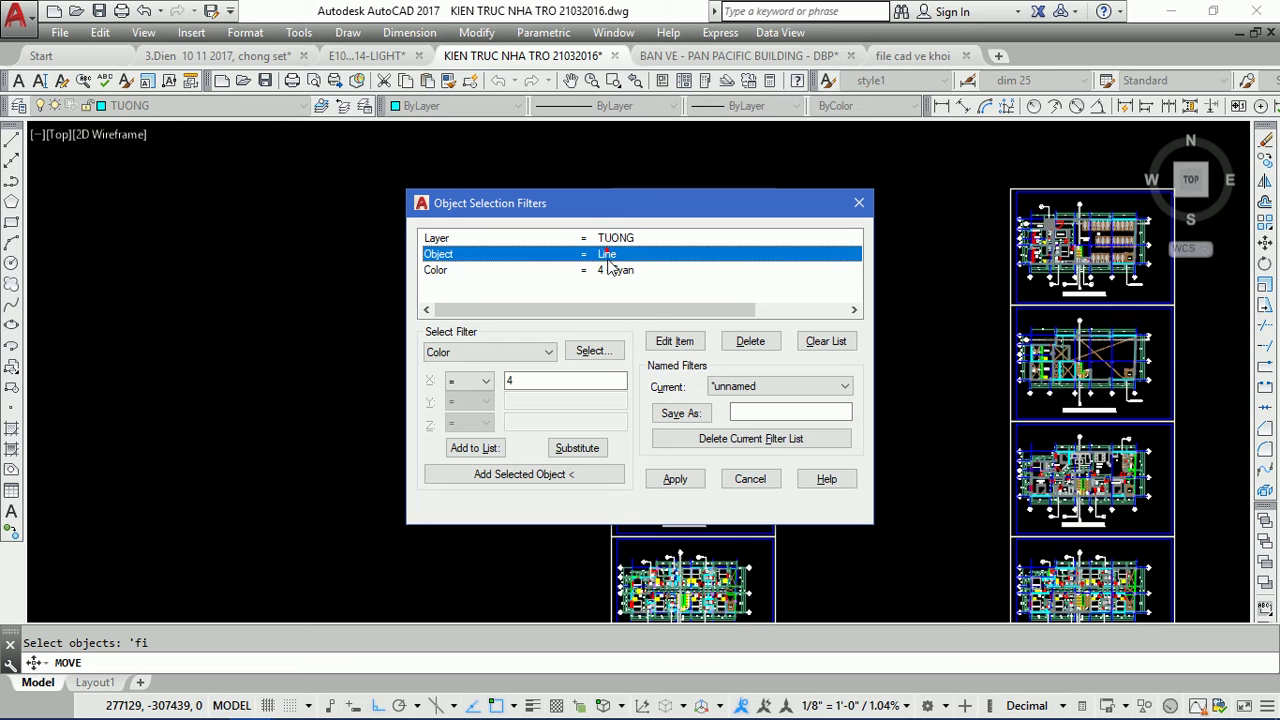
{"action": "left_click", "coordinate": [607, 270]}
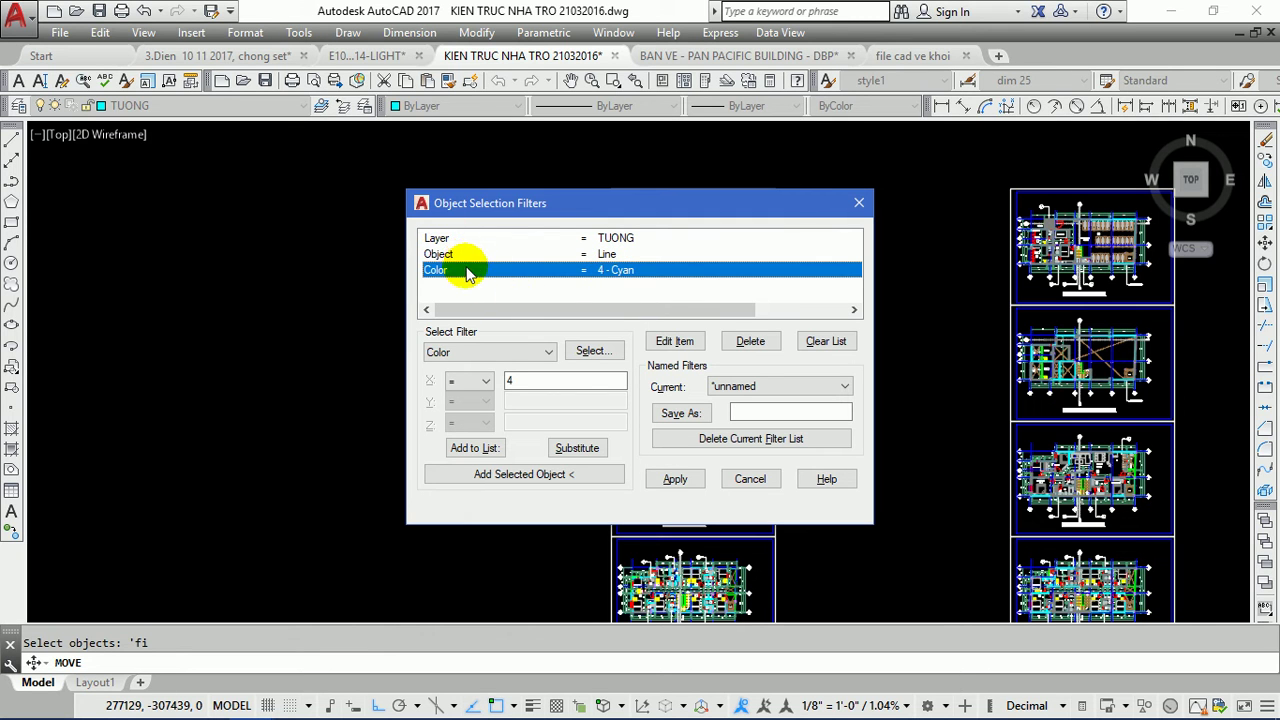
- Apply the TUONG, Line and Cyan filter to return to object selection
{"action": "left_click", "coordinate": [475, 448]}
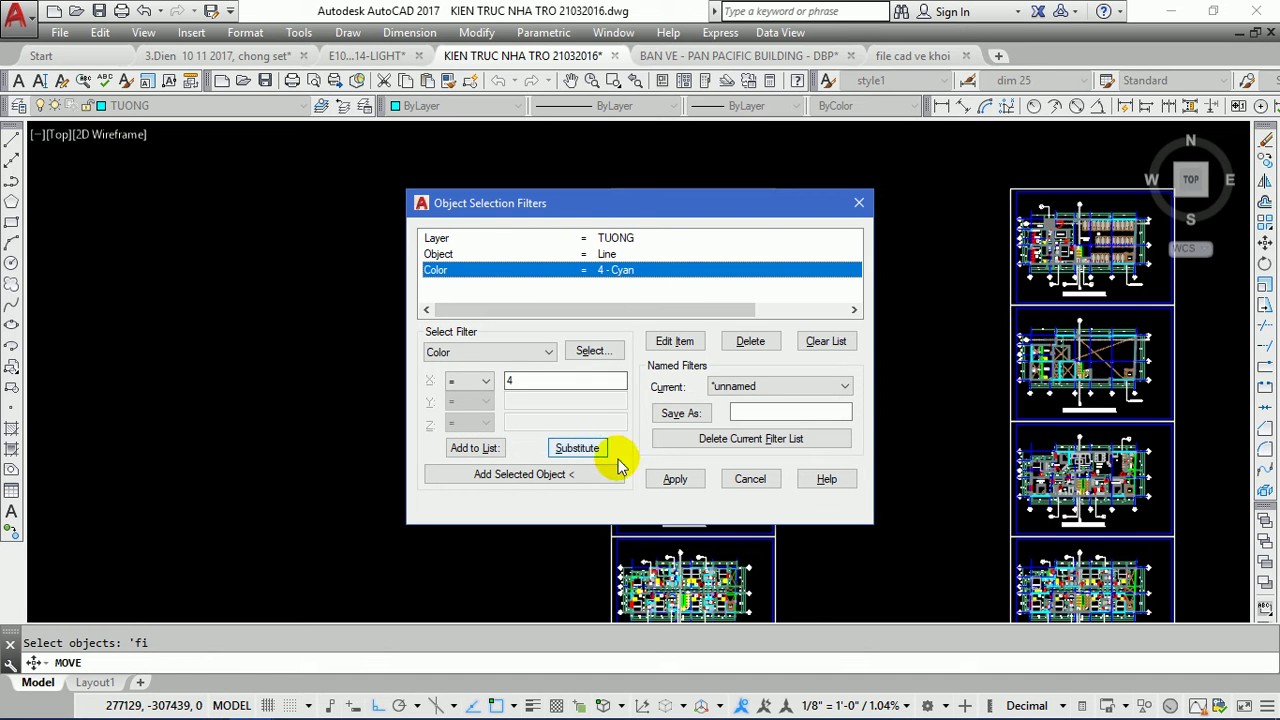
{"action": "left_click", "coordinate": [668, 485]}
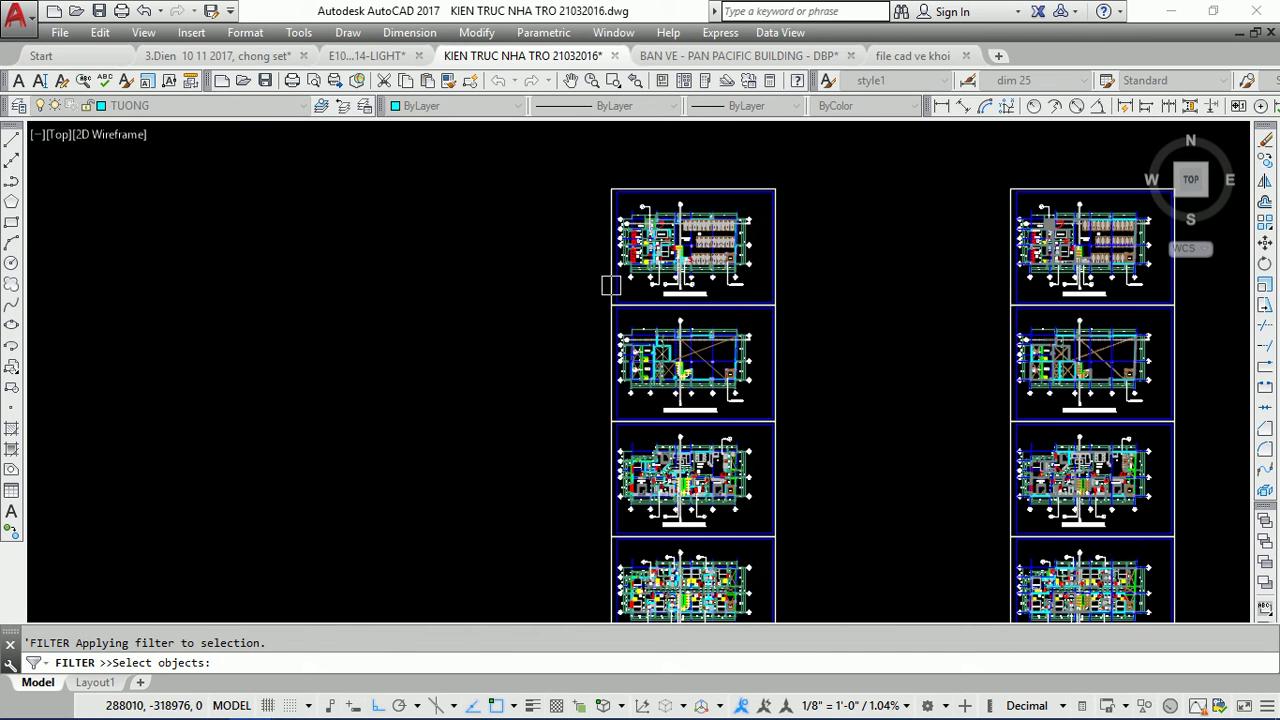
- Window-select the left plan column through the filter, which finds 0 objects
{"action": "left_click", "coordinate": [533, 163]}
{"action": "scroll", "coordinate": [630, 160], "scroll_direction": "down", "scroll_amount": 4}
{"action": "scroll", "coordinate": [630, 160], "scroll_direction": "down", "scroll_amount": 2}
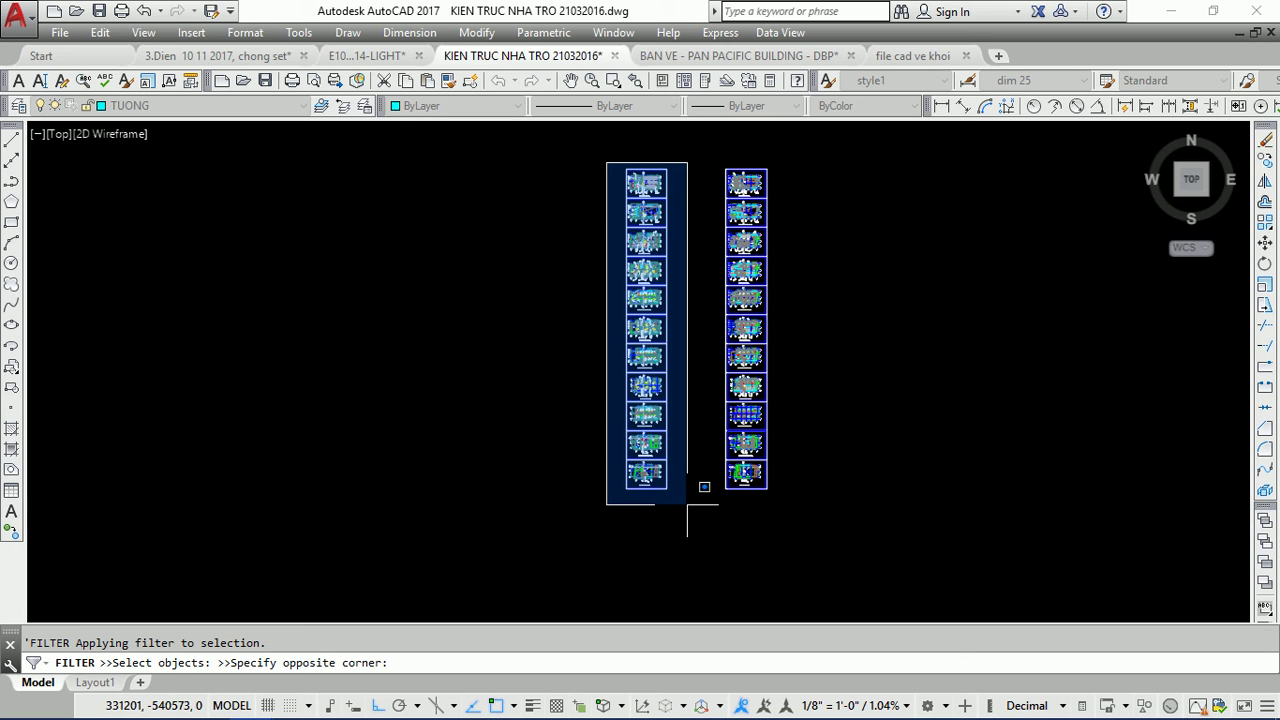
{"action": "middle_click_drag", "start_coordinate": [688, 494], "coordinate": [623, 514]}
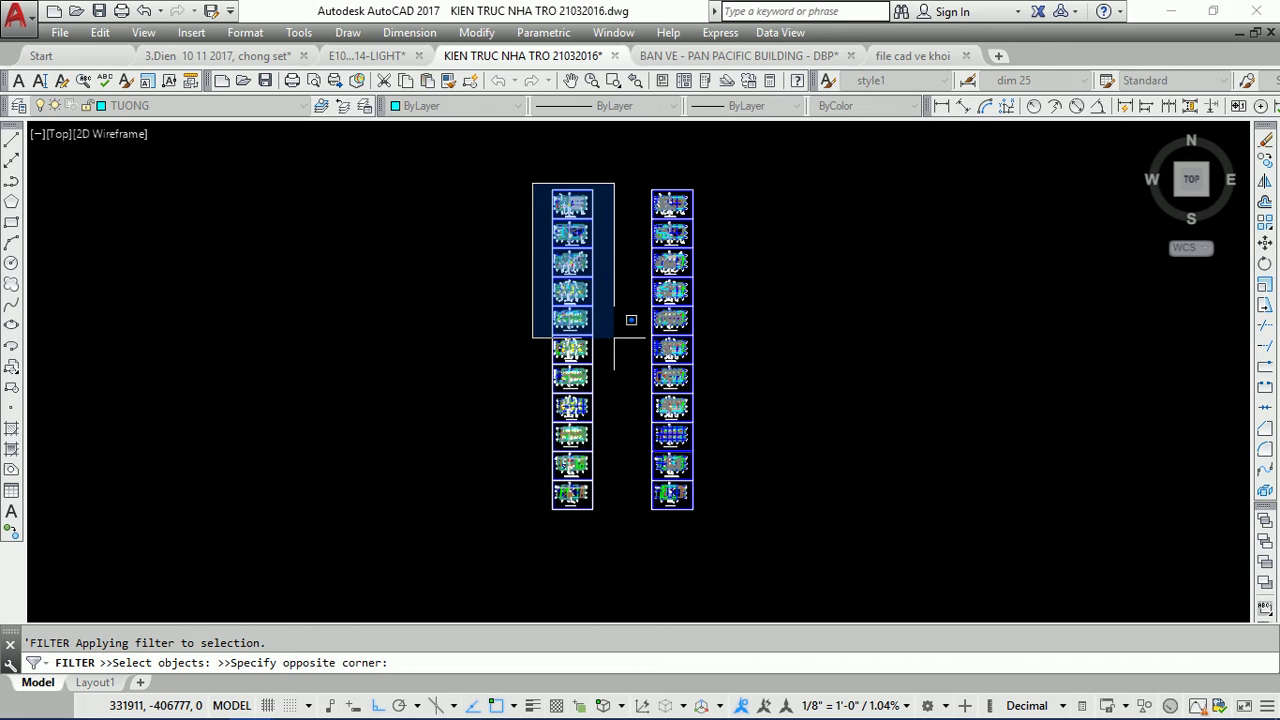
{"action": "scroll", "coordinate": [605, 320], "scroll_direction": "up", "scroll_amount": 3}
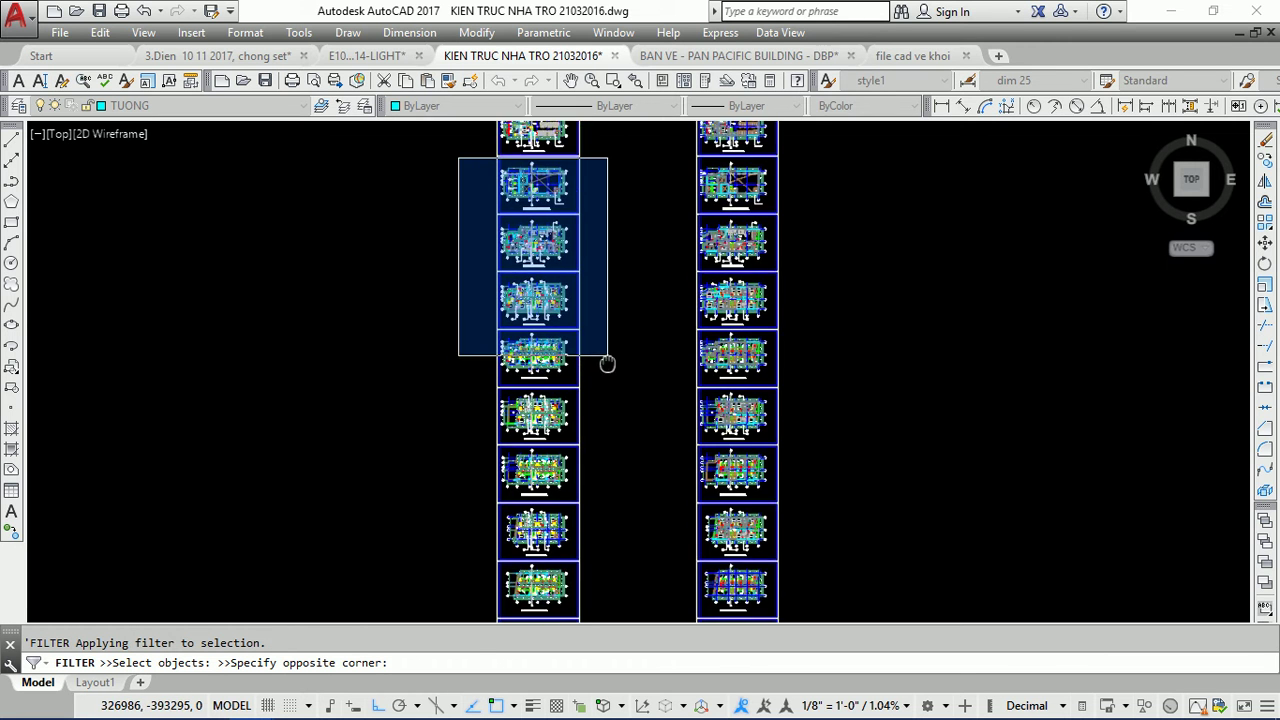
{"action": "scroll", "coordinate": [605, 360], "scroll_direction": "down", "scroll_amount": 3}
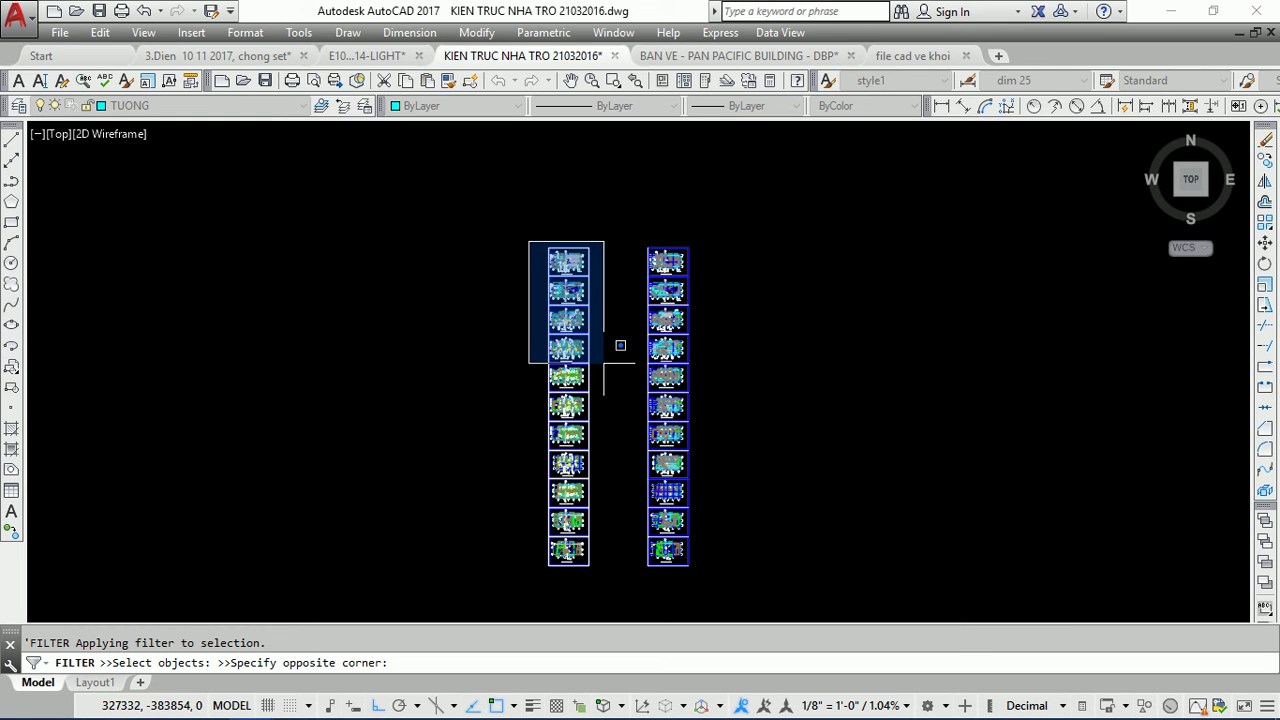
{"action": "scroll", "coordinate": [606, 368], "scroll_direction": "up", "scroll_amount": 2}
{"action": "scroll", "coordinate": [610, 385], "scroll_direction": "up", "scroll_amount": 2}
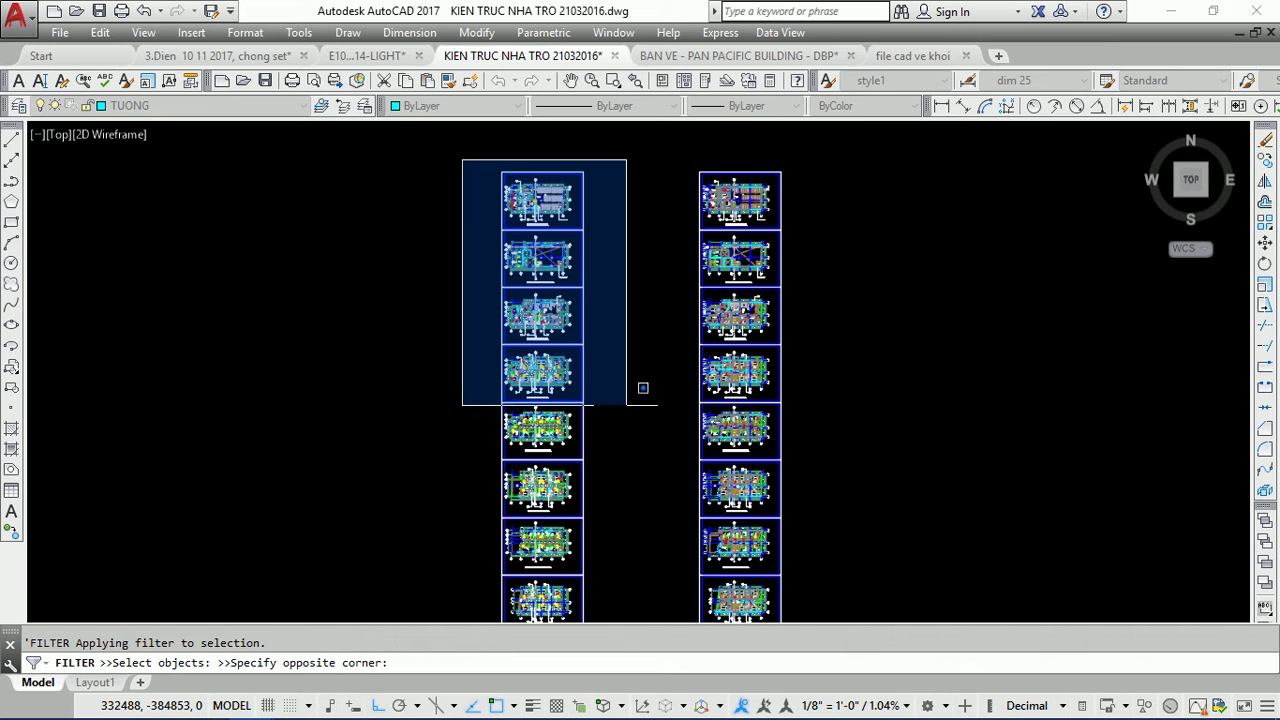
{"action": "scroll", "coordinate": [626, 368], "scroll_direction": "down", "scroll_amount": 4}
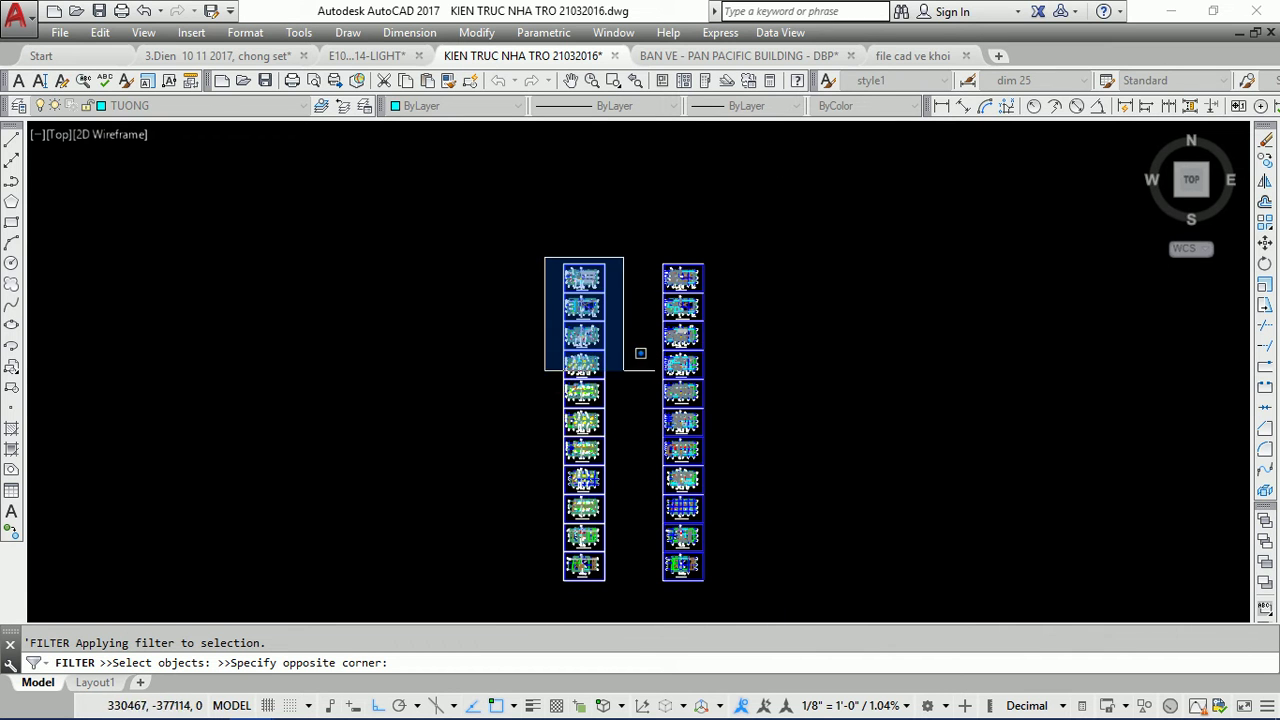
{"action": "left_click", "coordinate": [624, 589]}
{"action": "scroll", "coordinate": [584, 338], "scroll_direction": "up", "scroll_amount": 9}
{"action": "scroll", "coordinate": [511, 361], "scroll_direction": "up", "scroll_amount": 4}
{"action": "scroll", "coordinate": [511, 361], "scroll_direction": "up", "scroll_amount": 6}
{"action": "scroll", "coordinate": [470, 344], "scroll_direction": "up", "scroll_amount": 3}
{"action": "scroll", "coordinate": [470, 344], "scroll_direction": "down", "scroll_amount": 9}
{"action": "scroll", "coordinate": [527, 484], "scroll_direction": "down", "scroll_amount": 3}
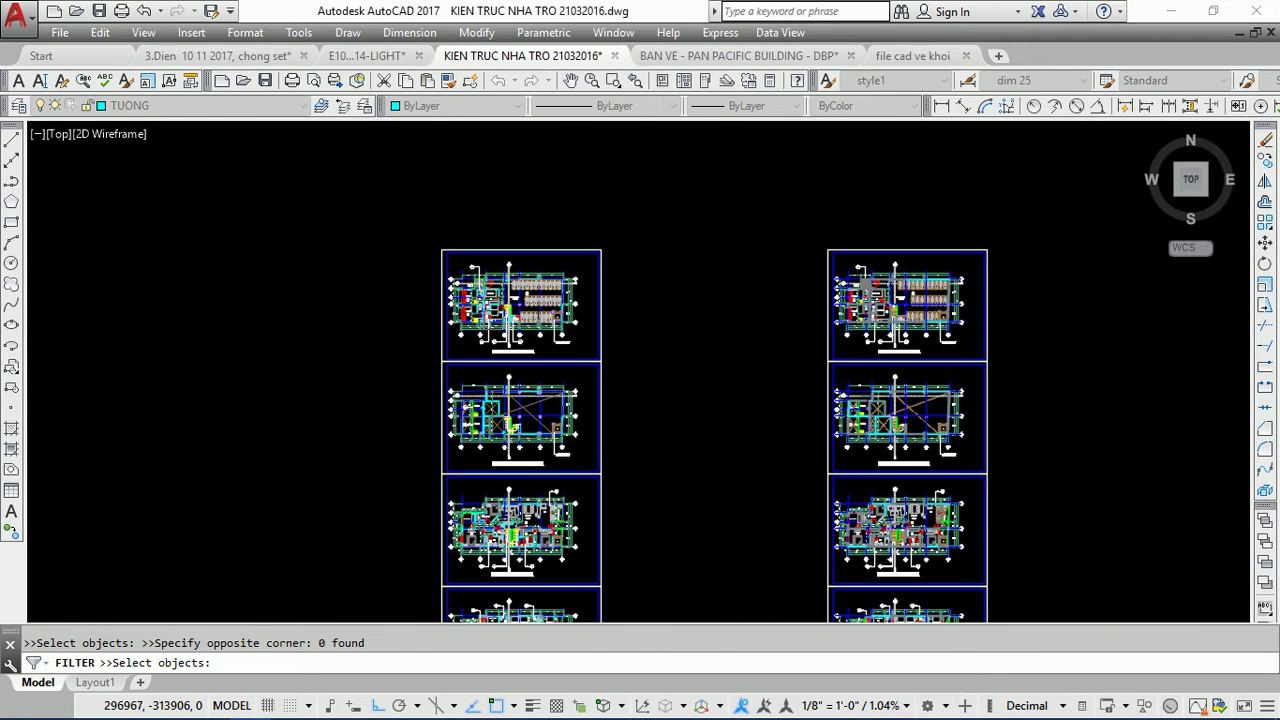
{"action": "scroll", "coordinate": [505, 379], "scroll_direction": "up", "scroll_amount": 8}
{"action": "scroll", "coordinate": [505, 379], "scroll_direction": "up", "scroll_amount": 5}
{"action": "scroll", "coordinate": [459, 290], "scroll_direction": "up", "scroll_amount": 6}
{"action": "scroll", "coordinate": [451, 363], "scroll_direction": "down", "scroll_amount": 5}
{"action": "scroll", "coordinate": [451, 363], "scroll_direction": "down", "scroll_amount": 10}
- End the selection, start a new Move with M, and reopen the object filters
{"action": "key", "text": "Return"}
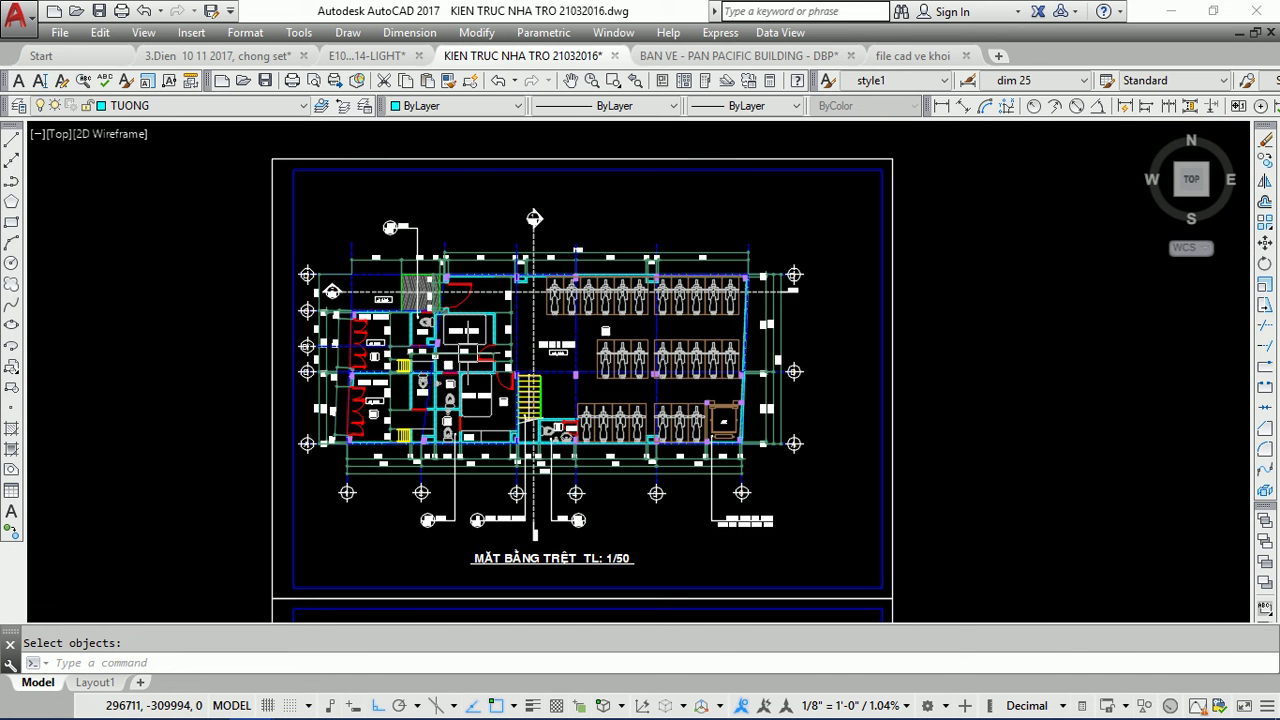
{"action": "type", "text": "m"}
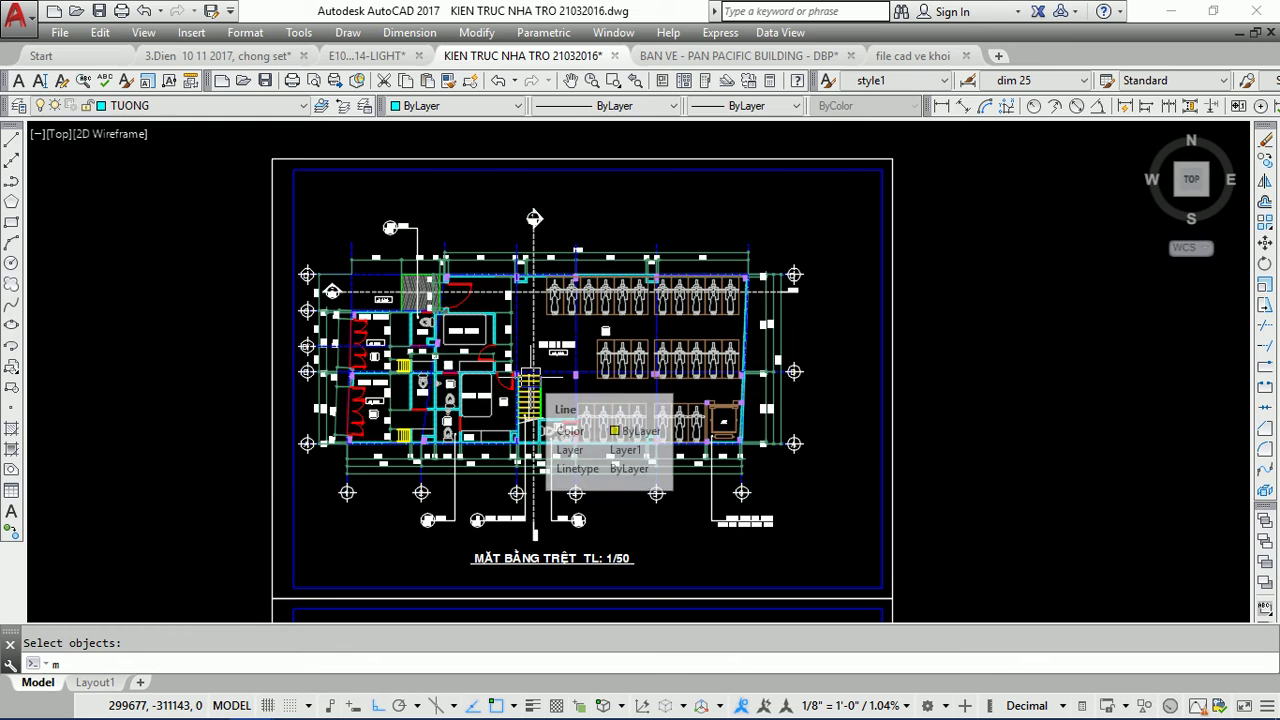
{"action": "key", "text": "Return"}
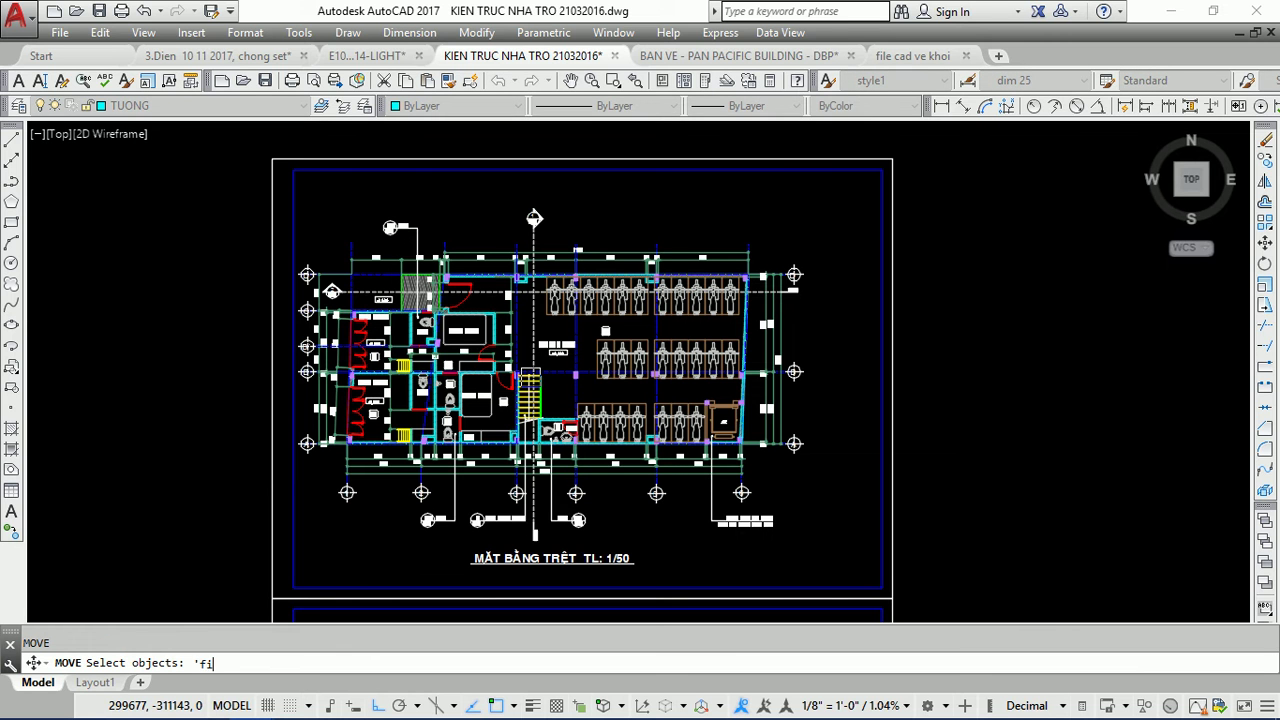
{"action": "key", "text": "Return"}
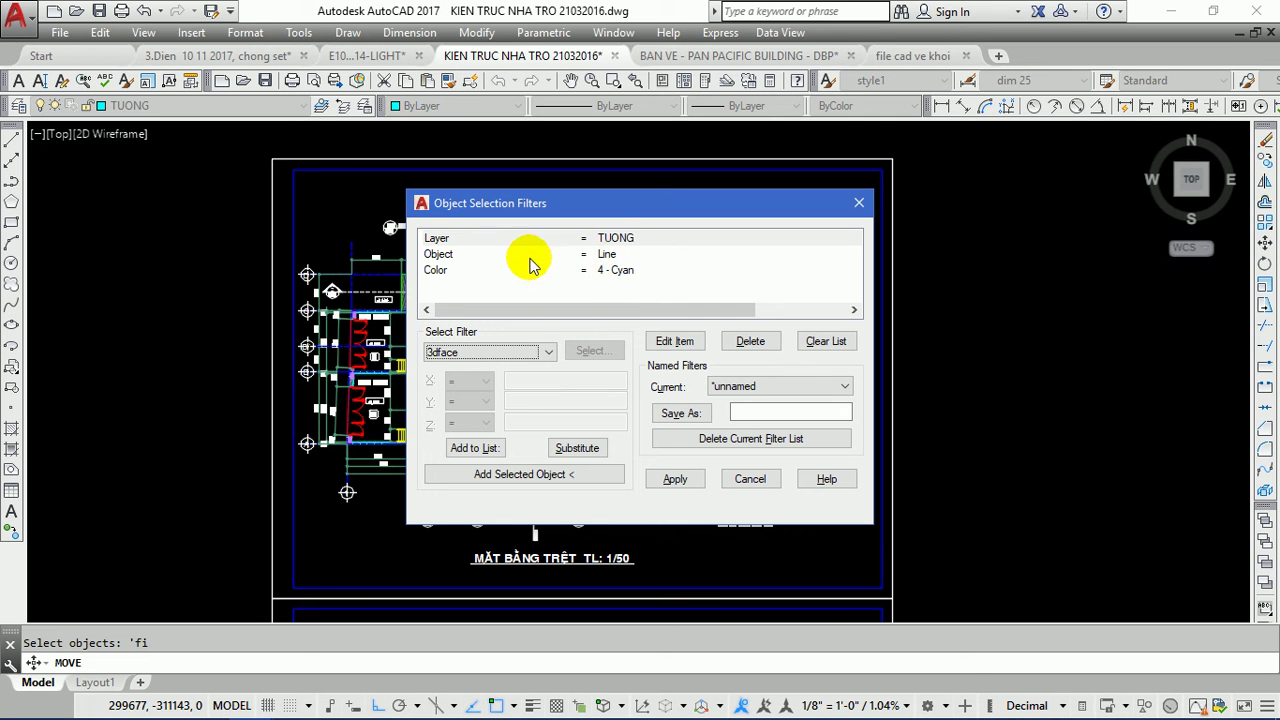
- Delete the Color = 4 - Cyan row and apply the Layer TUONG, Line filter
{"action": "left_click", "coordinate": [432, 272]}
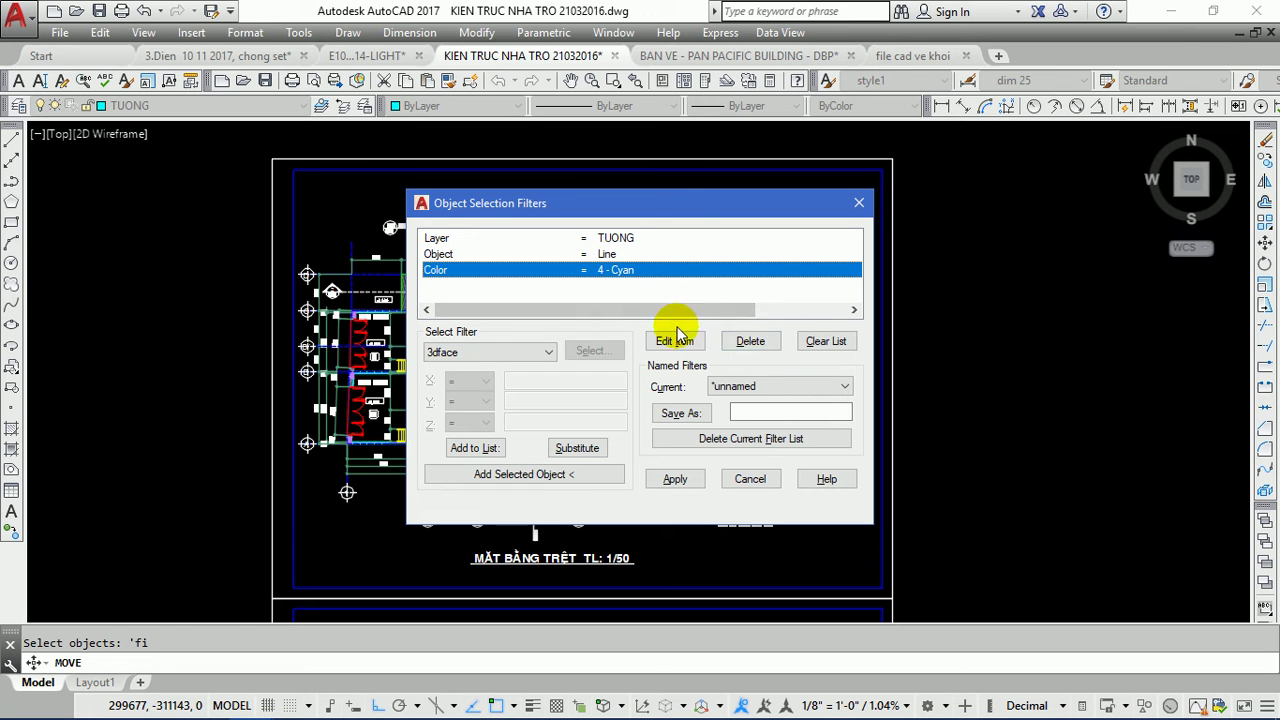
{"action": "left_click", "coordinate": [750, 340]}
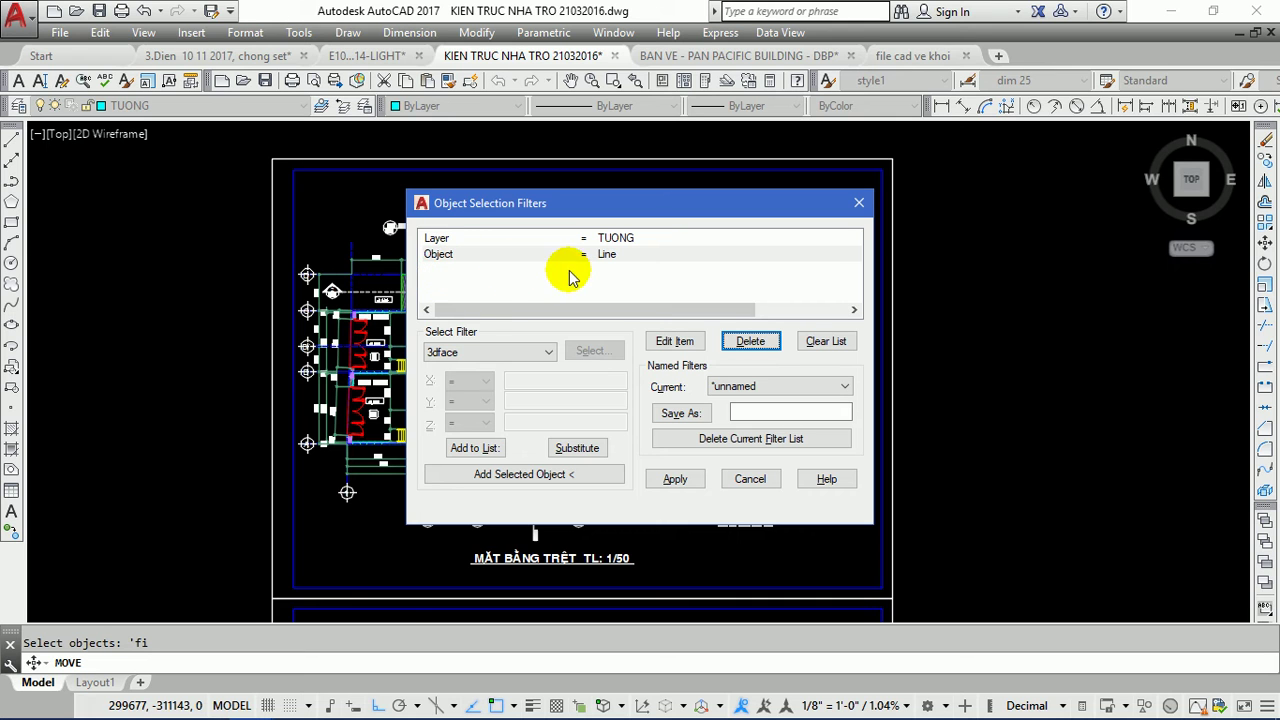
{"action": "left_click", "coordinate": [440, 255]}
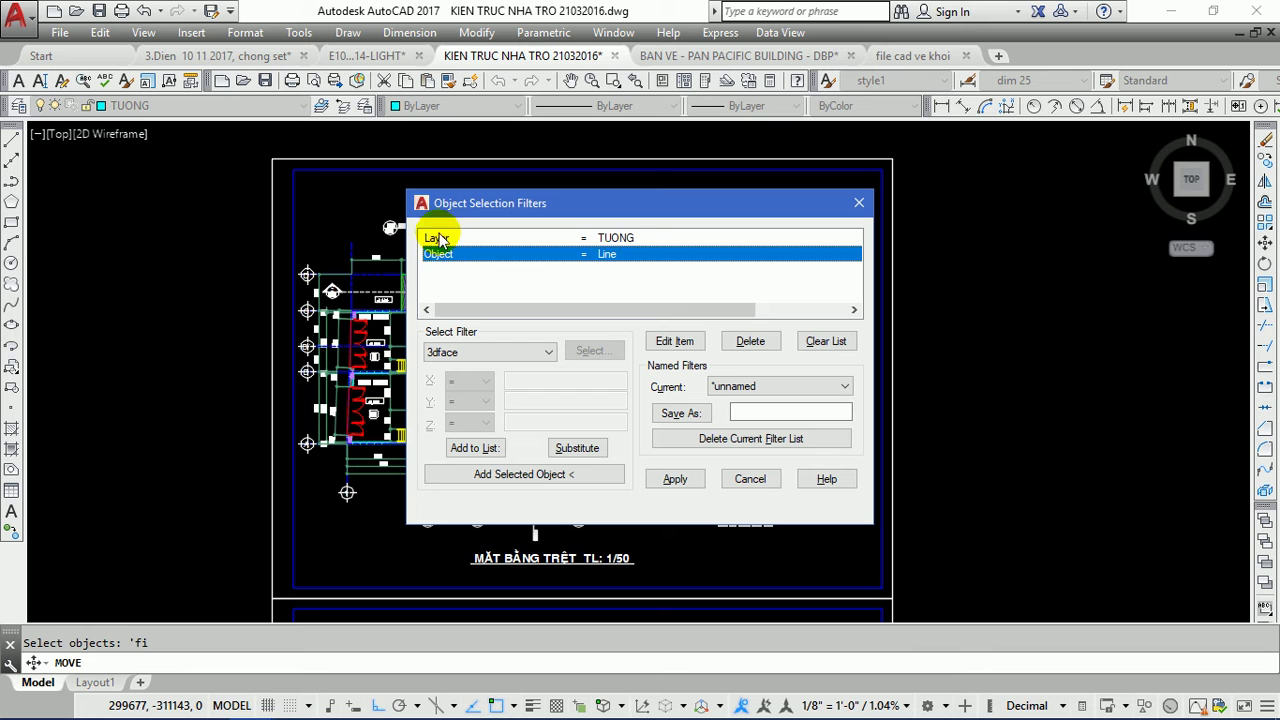
{"action": "left_click", "coordinate": [444, 237]}
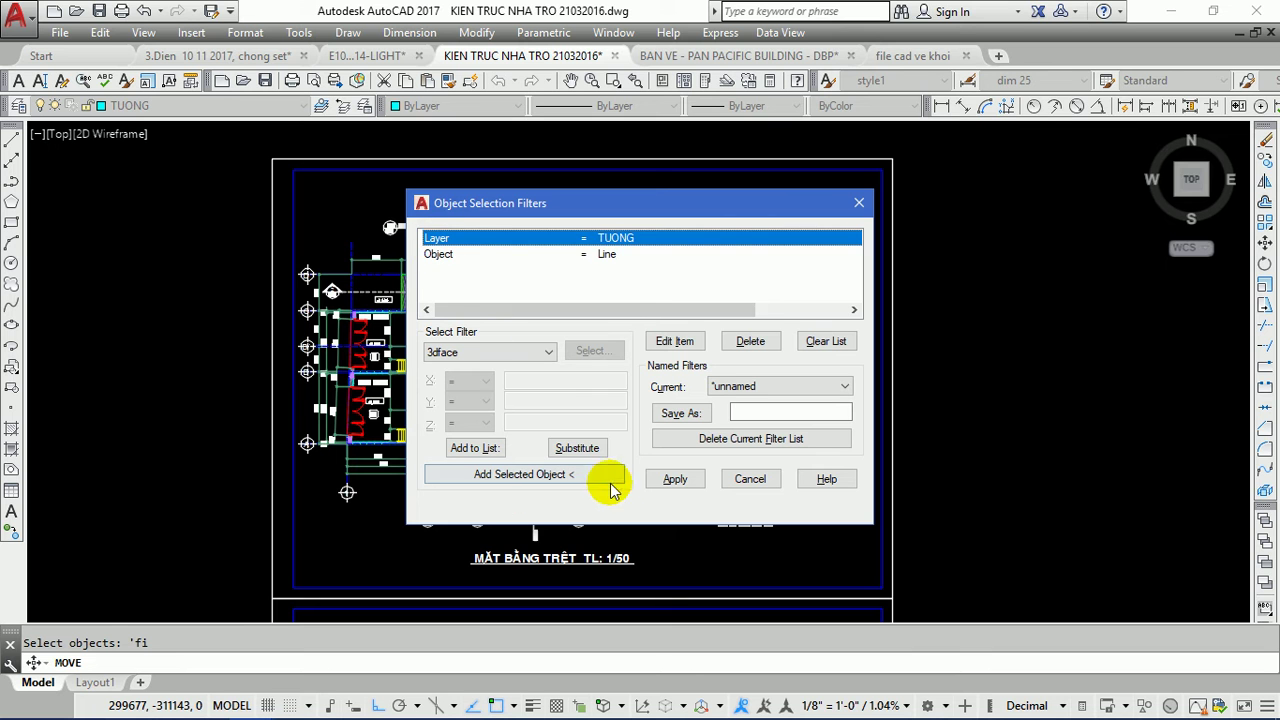
{"action": "left_click", "coordinate": [675, 479]}
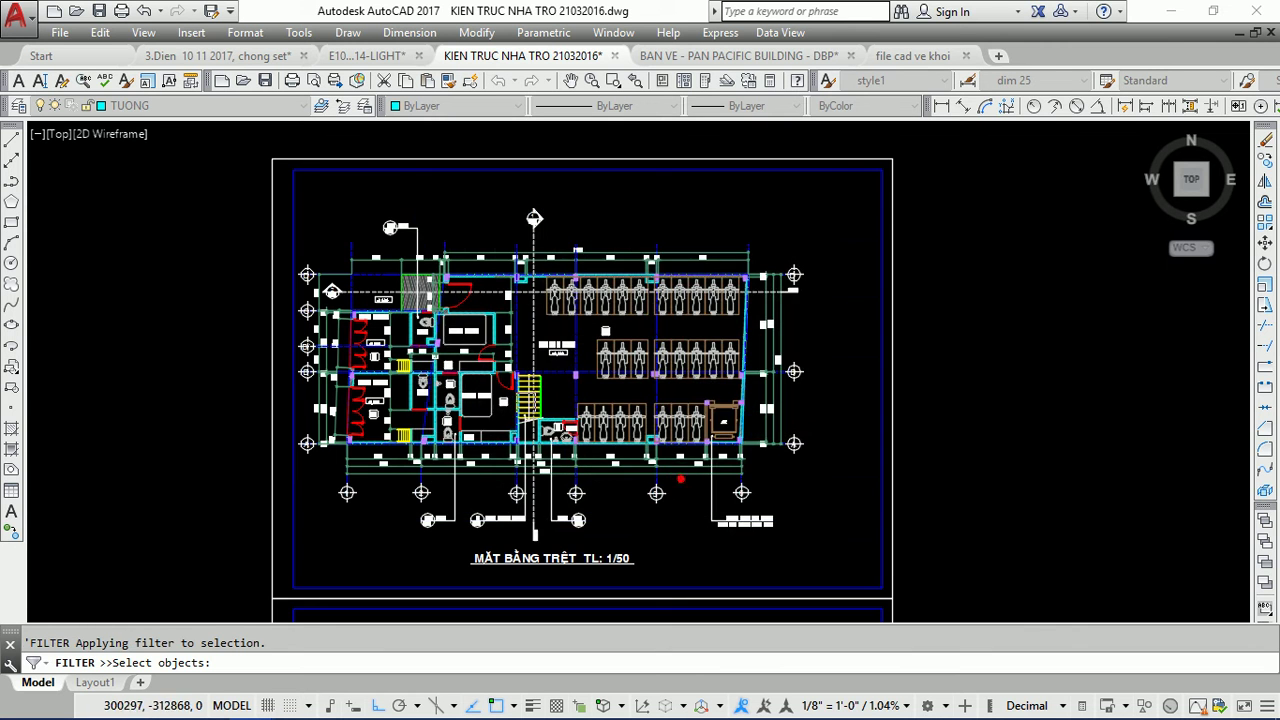
- Window-select both sheet columns through the filter, finding 1639 TUONG lines
{"action": "left_click", "coordinate": [222, 200]}
{"action": "scroll", "coordinate": [550, 200], "scroll_direction": "down", "scroll_amount": 8}
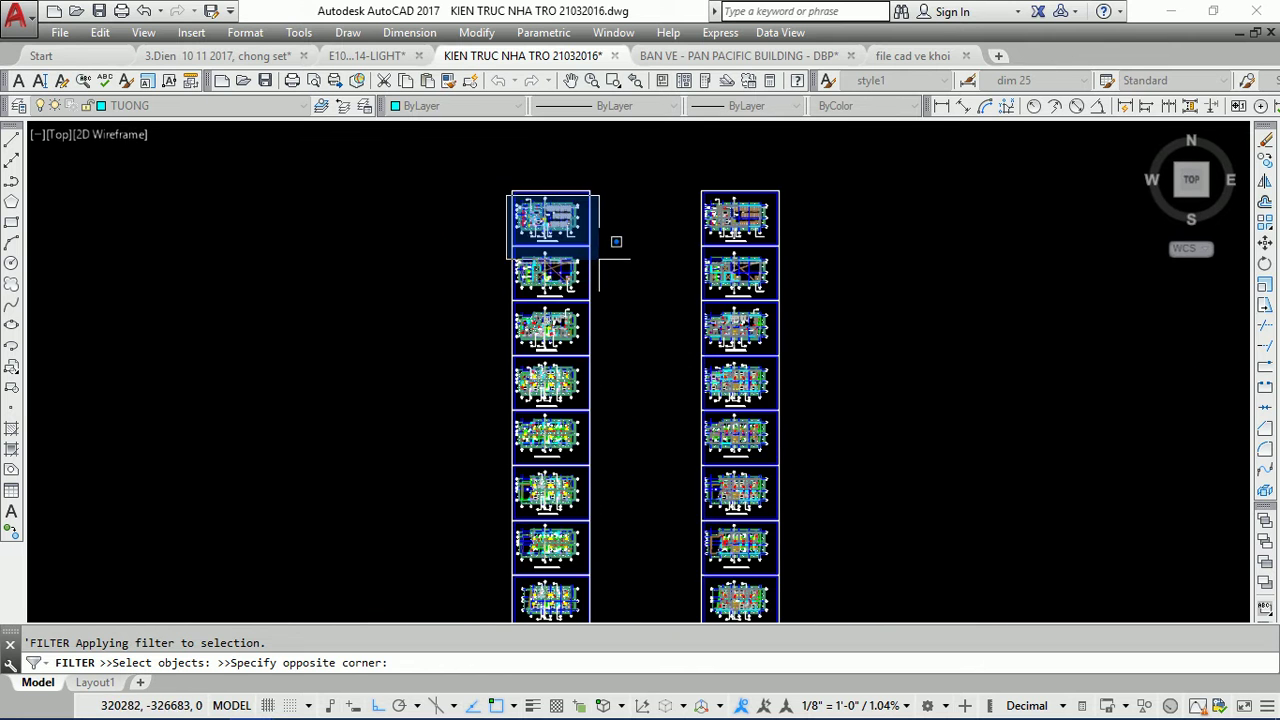
{"action": "scroll", "coordinate": [619, 259], "scroll_direction": "down", "scroll_amount": 3}
{"action": "left_click", "coordinate": [614, 543]}
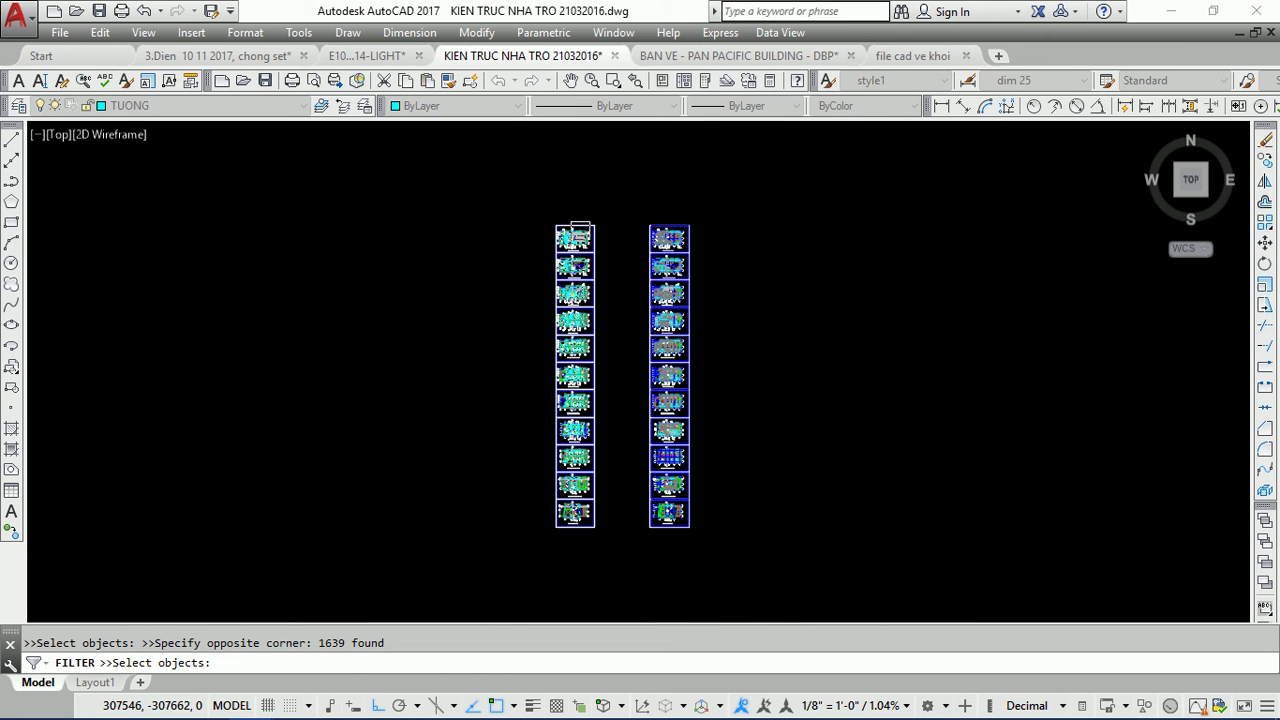
- Zoom and pan across the floor plans to check the selected wall lines
{"action": "scroll", "coordinate": [576, 216], "scroll_direction": "up", "scroll_amount": 4}
{"action": "scroll", "coordinate": [565, 230], "scroll_direction": "up", "scroll_amount": 5}
{"action": "scroll", "coordinate": [538, 248], "scroll_direction": "up", "scroll_amount": 3}
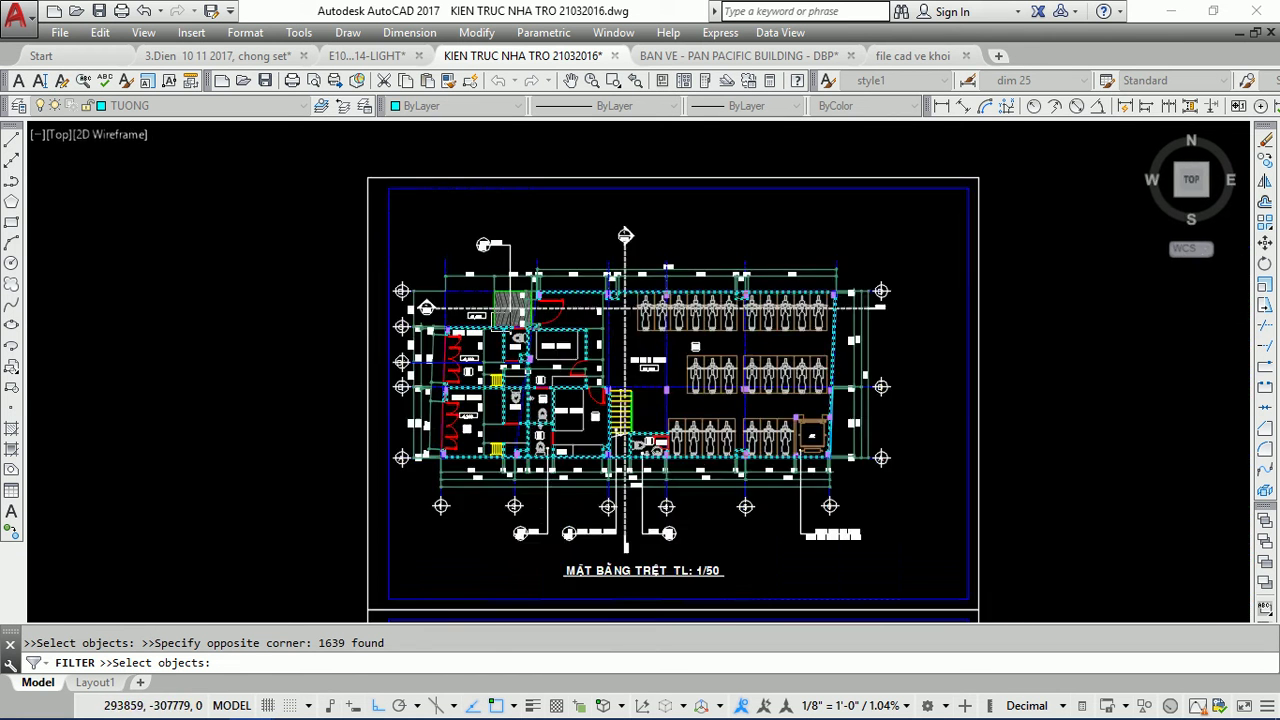
{"action": "scroll", "coordinate": [500, 322], "scroll_direction": "up", "scroll_amount": 5}
{"action": "scroll", "coordinate": [489, 365], "scroll_direction": "up", "scroll_amount": 8}
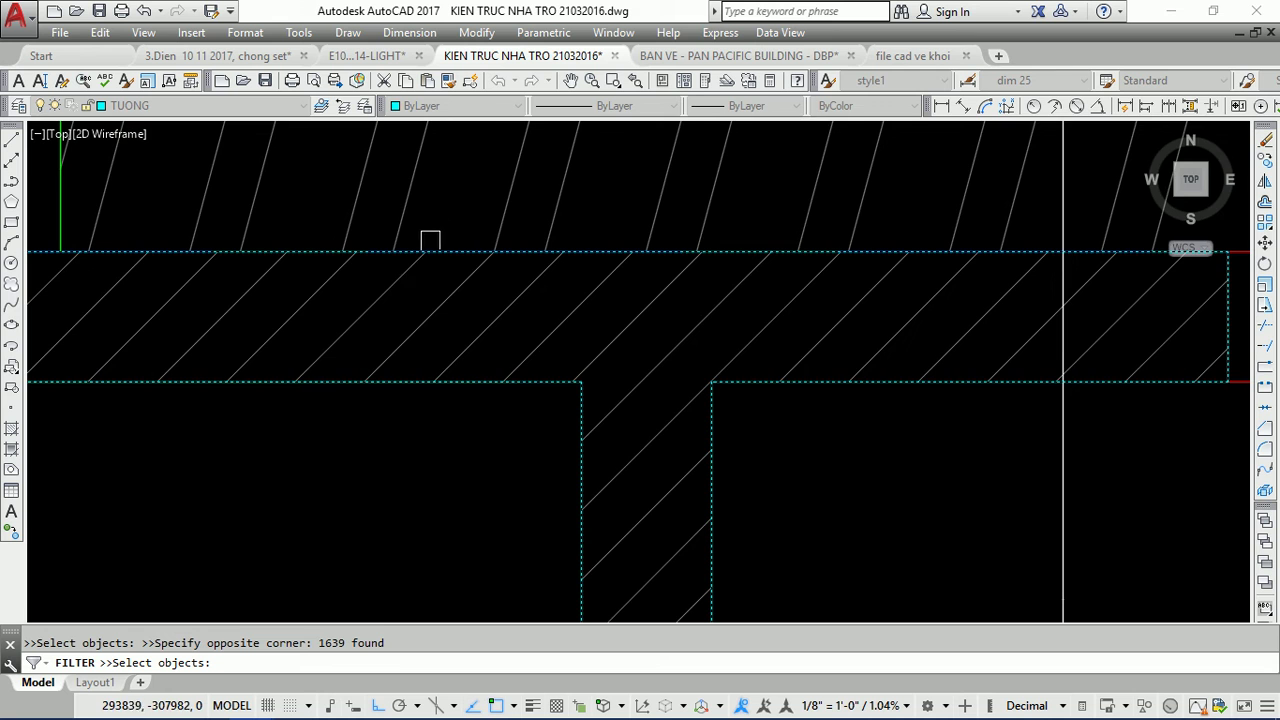
{"action": "scroll", "coordinate": [423, 249], "scroll_direction": "down", "scroll_amount": 8}
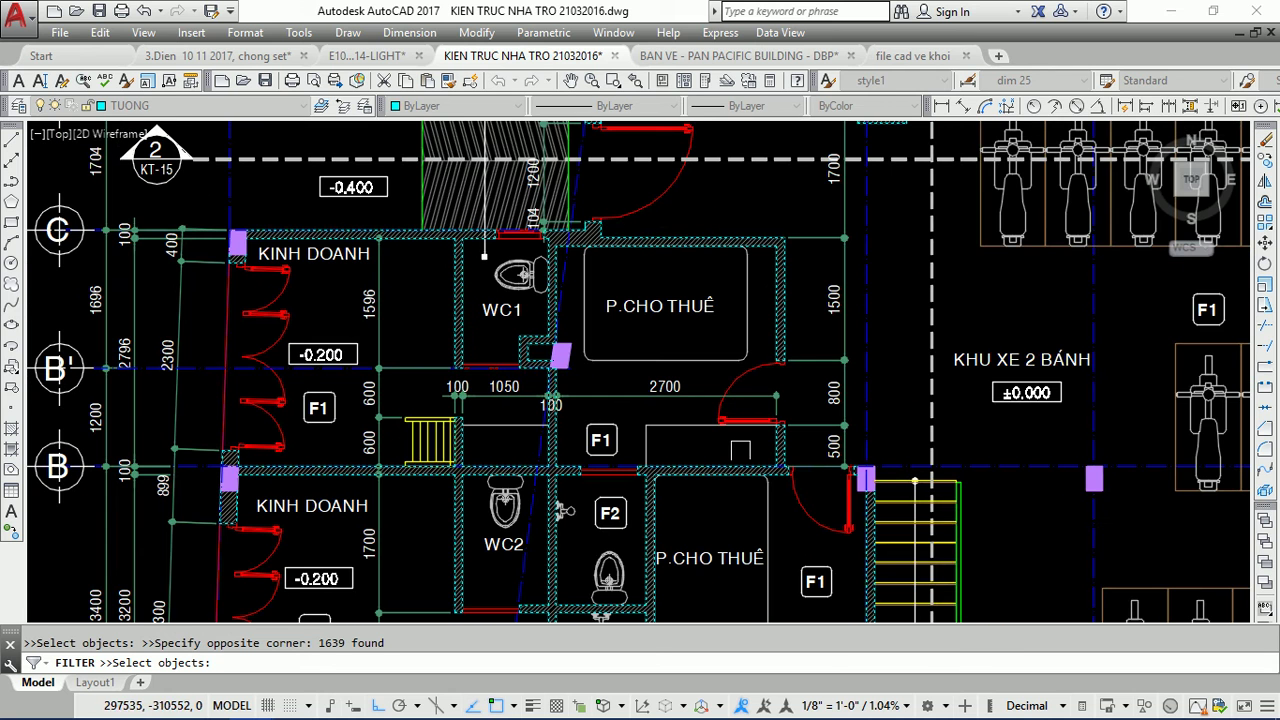
{"action": "middle_click_drag", "start_coordinate": [523, 517], "coordinate": [503, 323]}
{"action": "scroll", "coordinate": [442, 405], "scroll_direction": "up", "scroll_amount": 2}
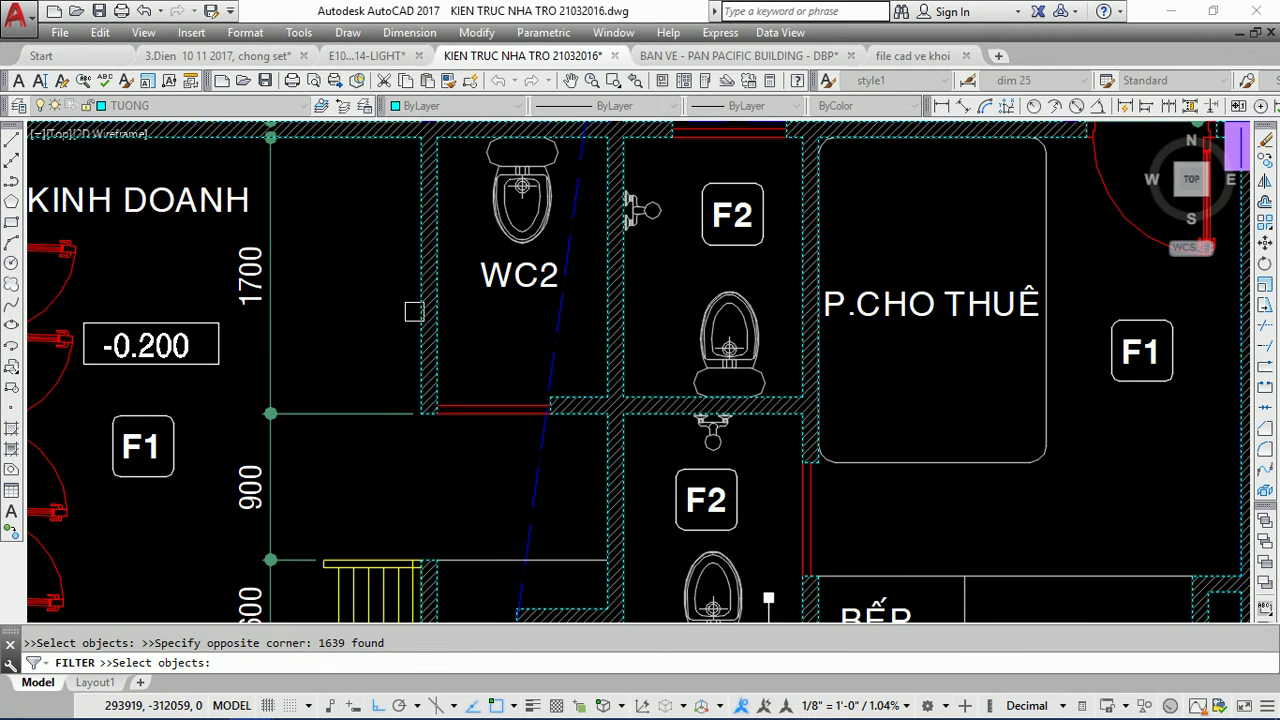
{"action": "scroll", "coordinate": [418, 262], "scroll_direction": "up", "scroll_amount": 4}
{"action": "scroll", "coordinate": [345, 271], "scroll_direction": "down", "scroll_amount": 3}
{"action": "scroll", "coordinate": [361, 259], "scroll_direction": "down", "scroll_amount": 3}
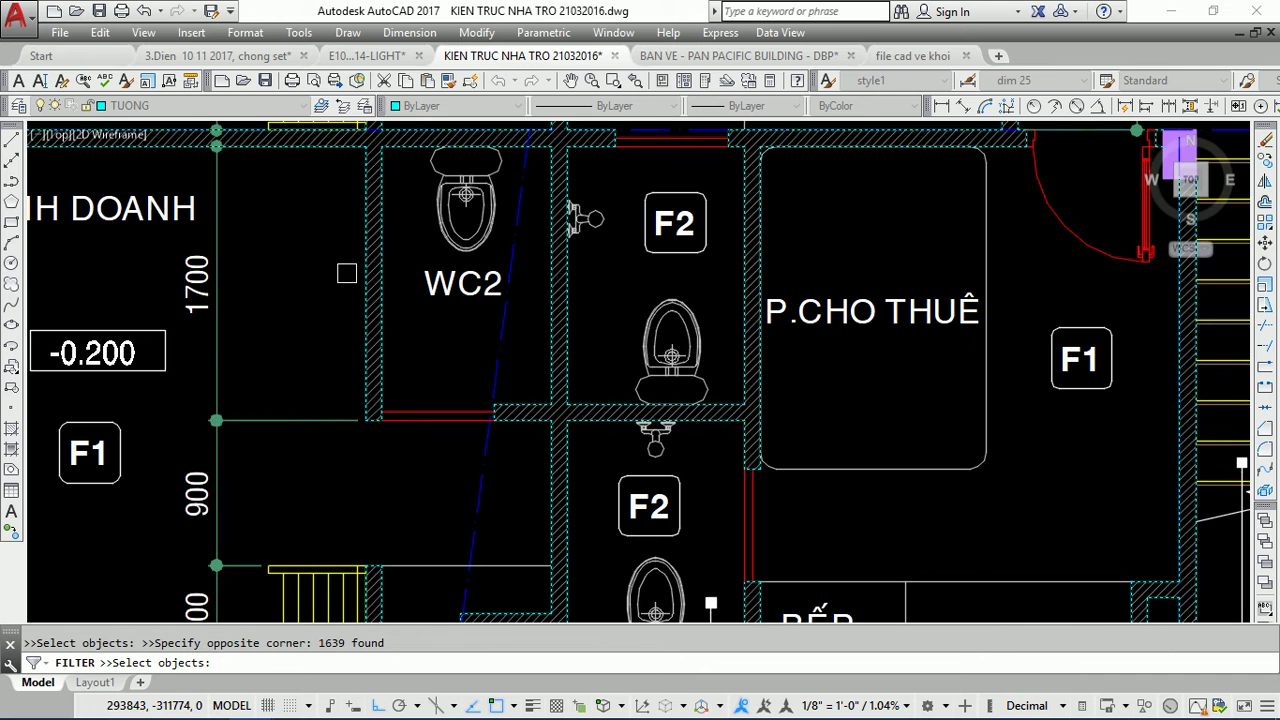
{"action": "scroll", "coordinate": [411, 234], "scroll_direction": "down", "scroll_amount": 3}
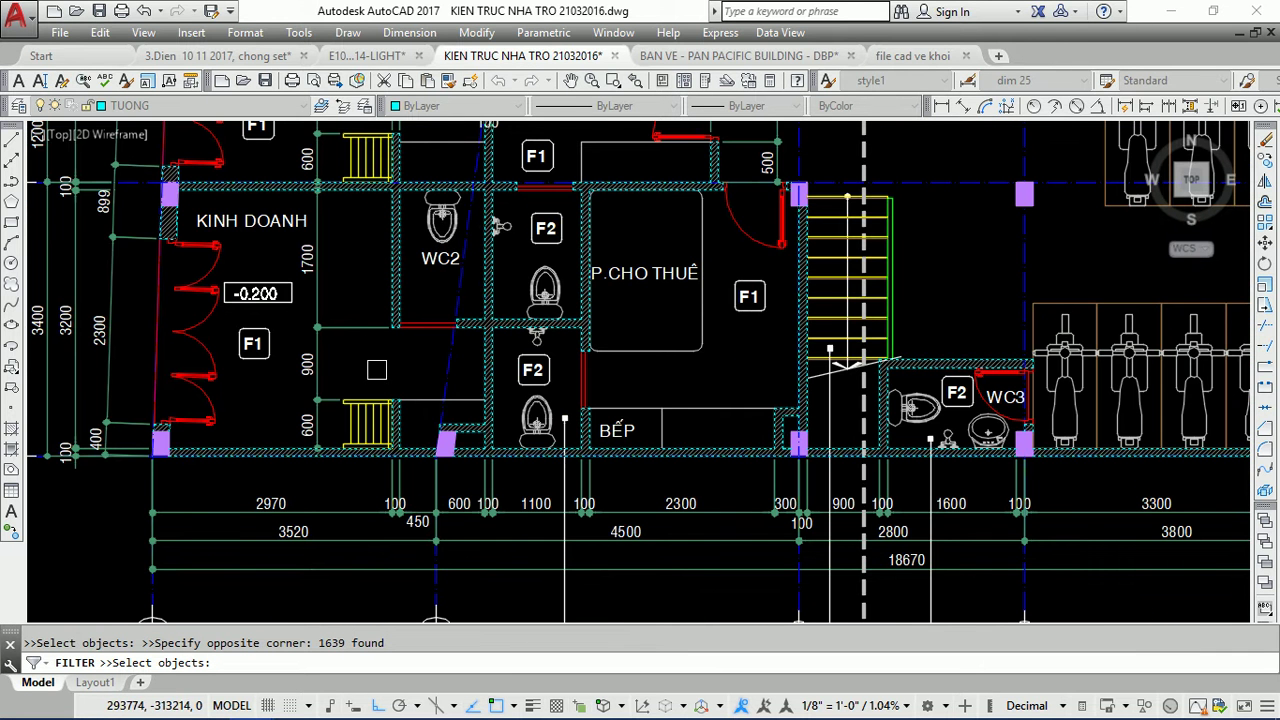
{"action": "middle_click_drag", "start_coordinate": [640, 450], "coordinate": [638, 180]}
{"action": "middle_click_drag", "start_coordinate": [415, 452], "coordinate": [415, 130]}
{"action": "scroll", "coordinate": [620, 450], "scroll_direction": "down", "scroll_amount": 5}
{"action": "scroll", "coordinate": [620, 450], "scroll_direction": "up", "scroll_amount": 5}
{"action": "scroll", "coordinate": [620, 450], "scroll_direction": "up", "scroll_amount": 3}
{"action": "scroll", "coordinate": [560, 350], "scroll_direction": "up", "scroll_amount": 3}
{"action": "scroll", "coordinate": [480, 249], "scroll_direction": "up", "scroll_amount": 3}
{"action": "scroll", "coordinate": [394, 277], "scroll_direction": "up", "scroll_amount": 3}
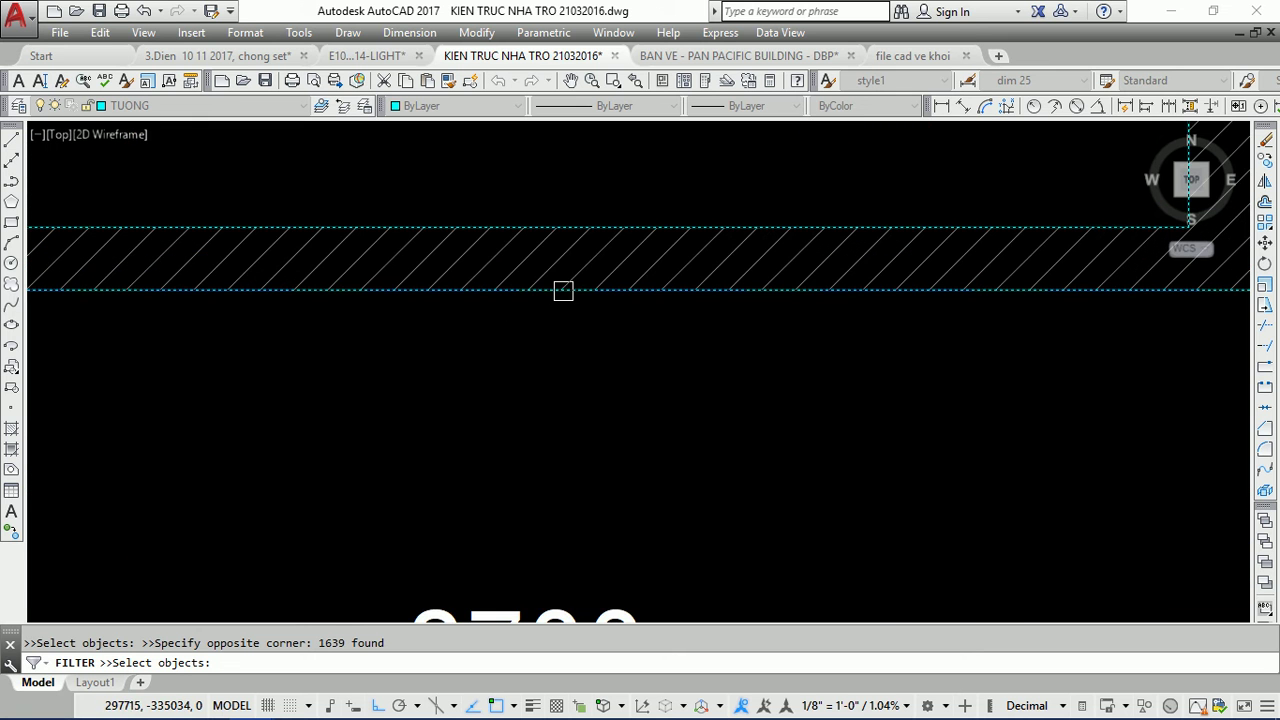
{"action": "scroll", "coordinate": [665, 255], "scroll_direction": "down", "scroll_amount": 3}
{"action": "scroll", "coordinate": [660, 250], "scroll_direction": "down", "scroll_amount": 2}
{"action": "scroll", "coordinate": [550, 300], "scroll_direction": "down", "scroll_amount": 5}
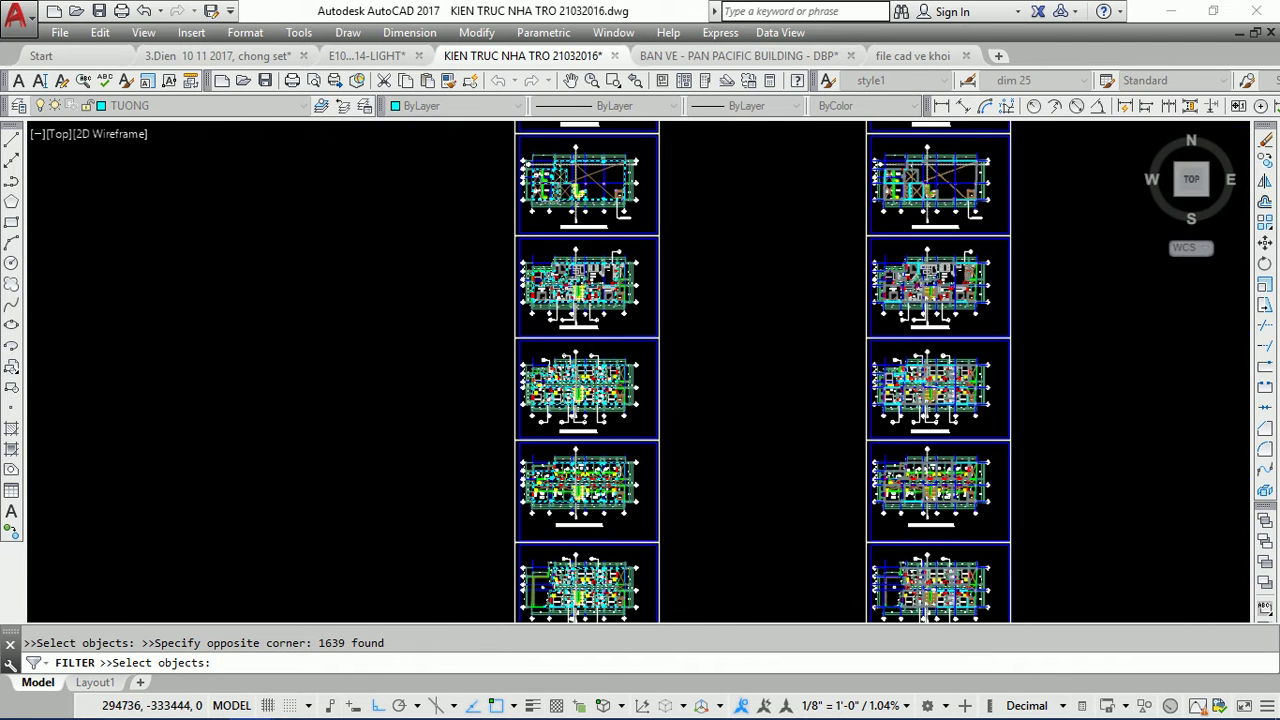
{"action": "scroll", "coordinate": [540, 300], "scroll_direction": "down", "scroll_amount": 1}
{"action": "scroll", "coordinate": [521, 280], "scroll_direction": "down", "scroll_amount": 1}
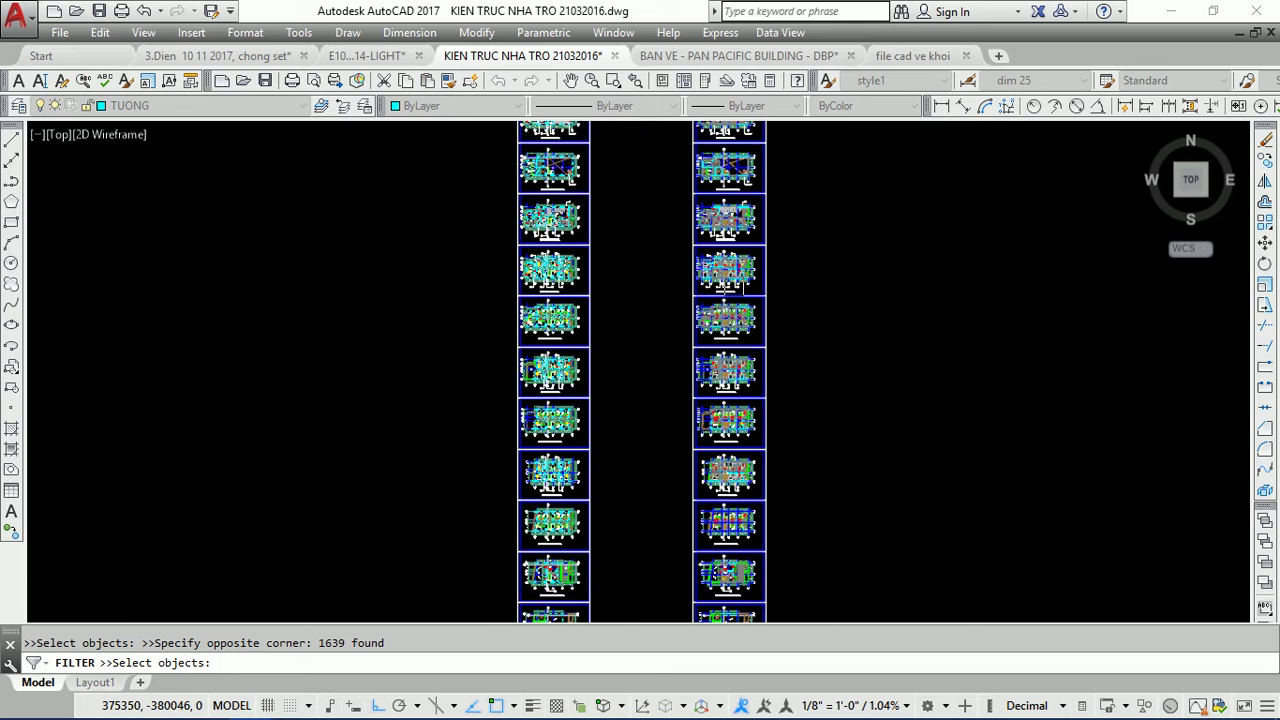
{"action": "scroll", "coordinate": [730, 345], "scroll_direction": "up", "scroll_amount": 3}
{"action": "scroll", "coordinate": [728, 345], "scroll_direction": "up", "scroll_amount": 3}
{"action": "scroll", "coordinate": [690, 335], "scroll_direction": "up", "scroll_amount": 2}
{"action": "scroll", "coordinate": [538, 328], "scroll_direction": "up", "scroll_amount": 2}
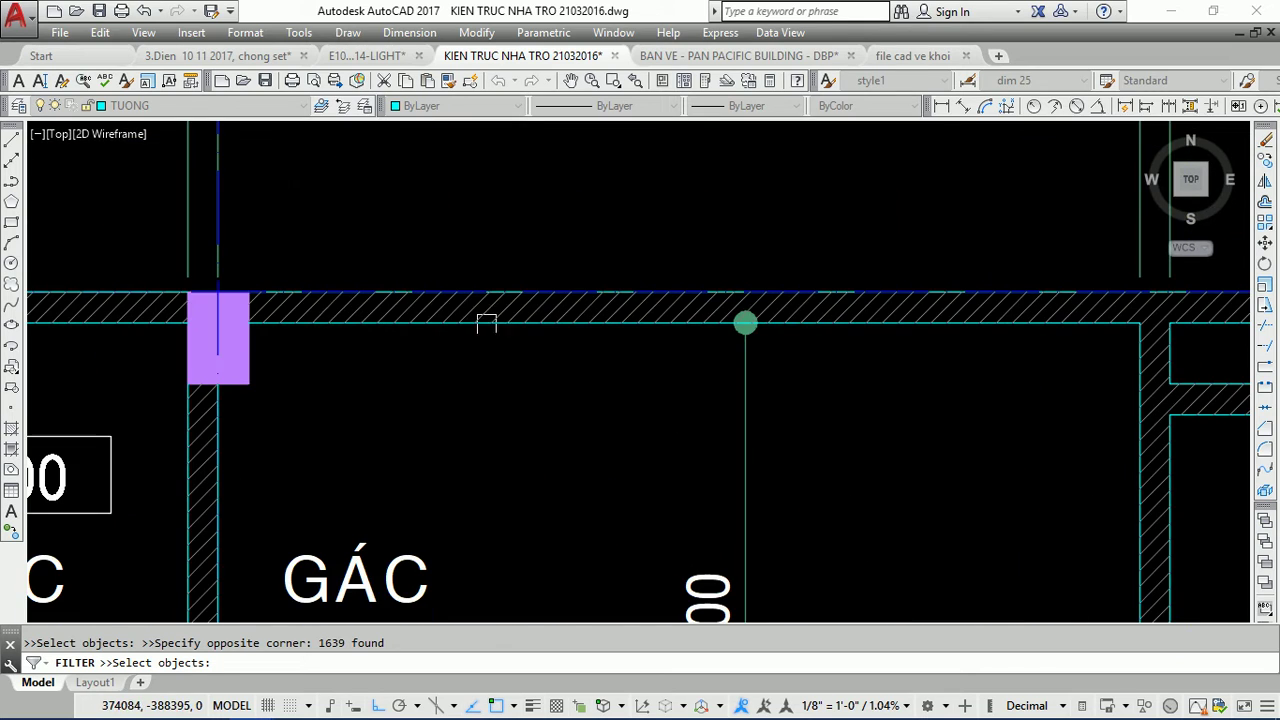
{"action": "scroll", "coordinate": [731, 294], "scroll_direction": "down", "scroll_amount": 3}
{"action": "scroll", "coordinate": [740, 300], "scroll_direction": "down", "scroll_amount": 3}
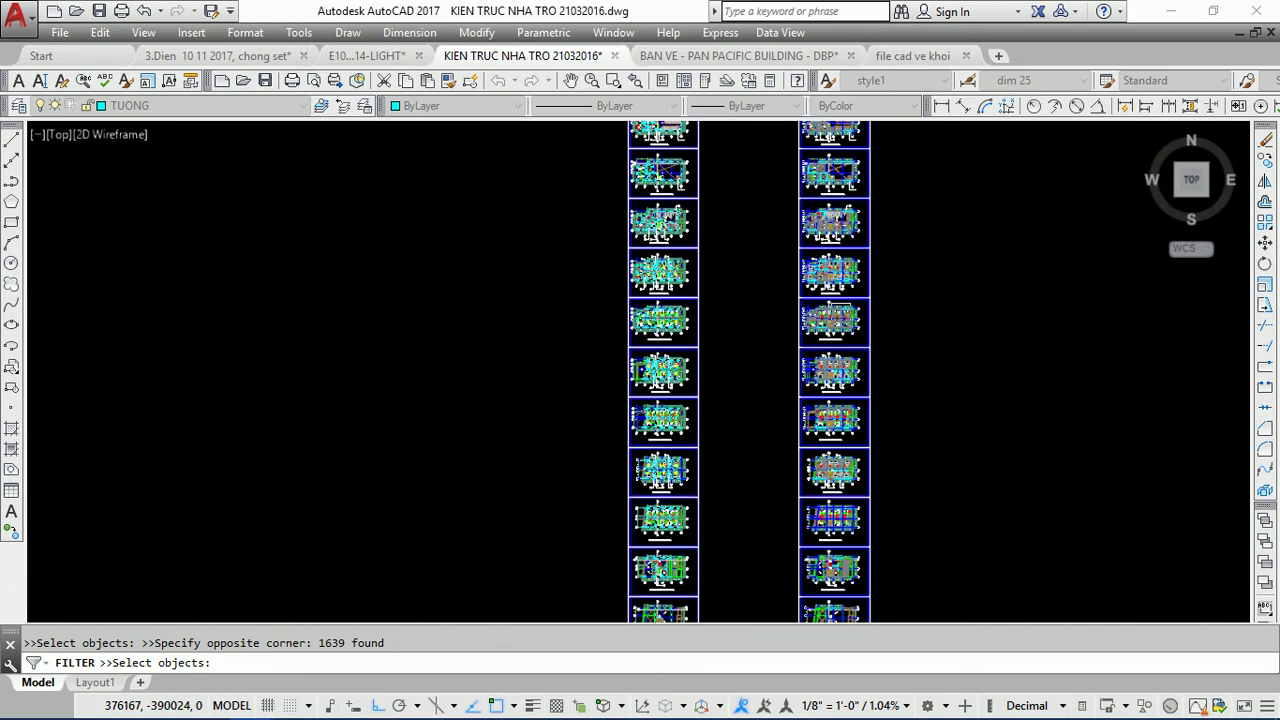
{"action": "scroll", "coordinate": [753, 303], "scroll_direction": "down", "scroll_amount": 1}
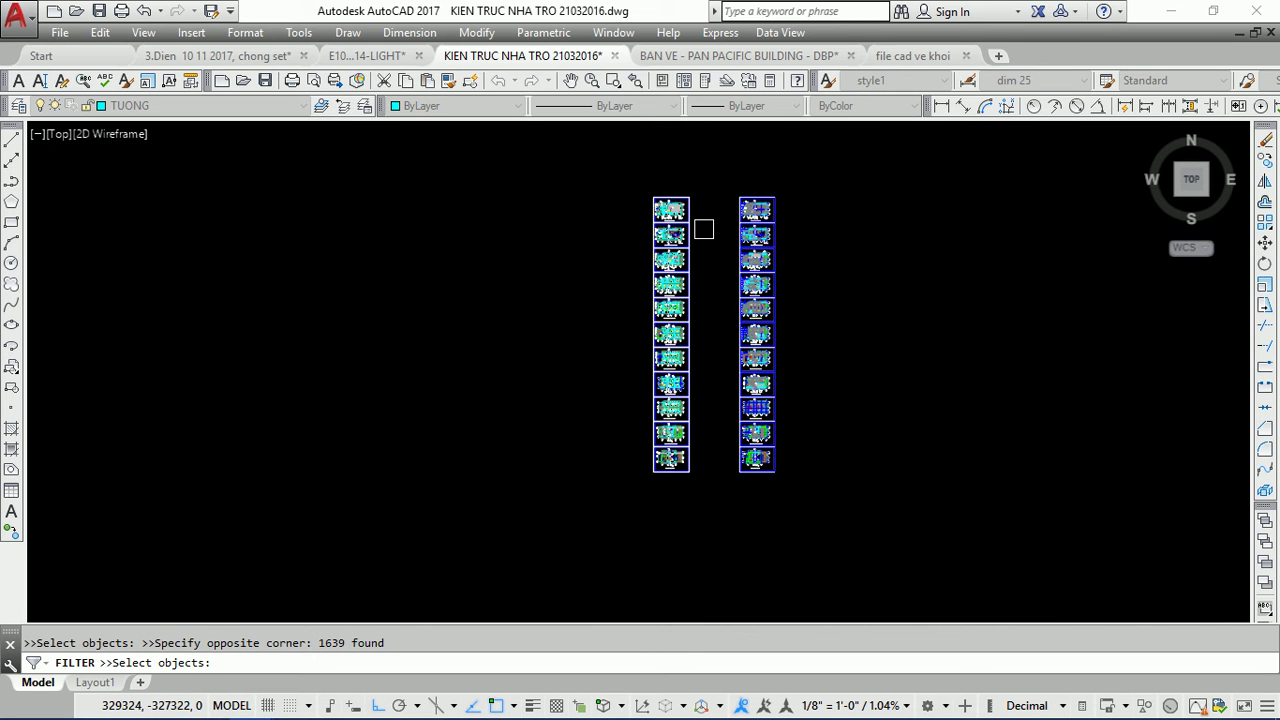
{"action": "scroll", "coordinate": [688, 214], "scroll_direction": "up", "scroll_amount": 3}
{"action": "scroll", "coordinate": [672, 190], "scroll_direction": "up", "scroll_amount": 5}
{"action": "scroll", "coordinate": [672, 230], "scroll_direction": "up", "scroll_amount": 4}
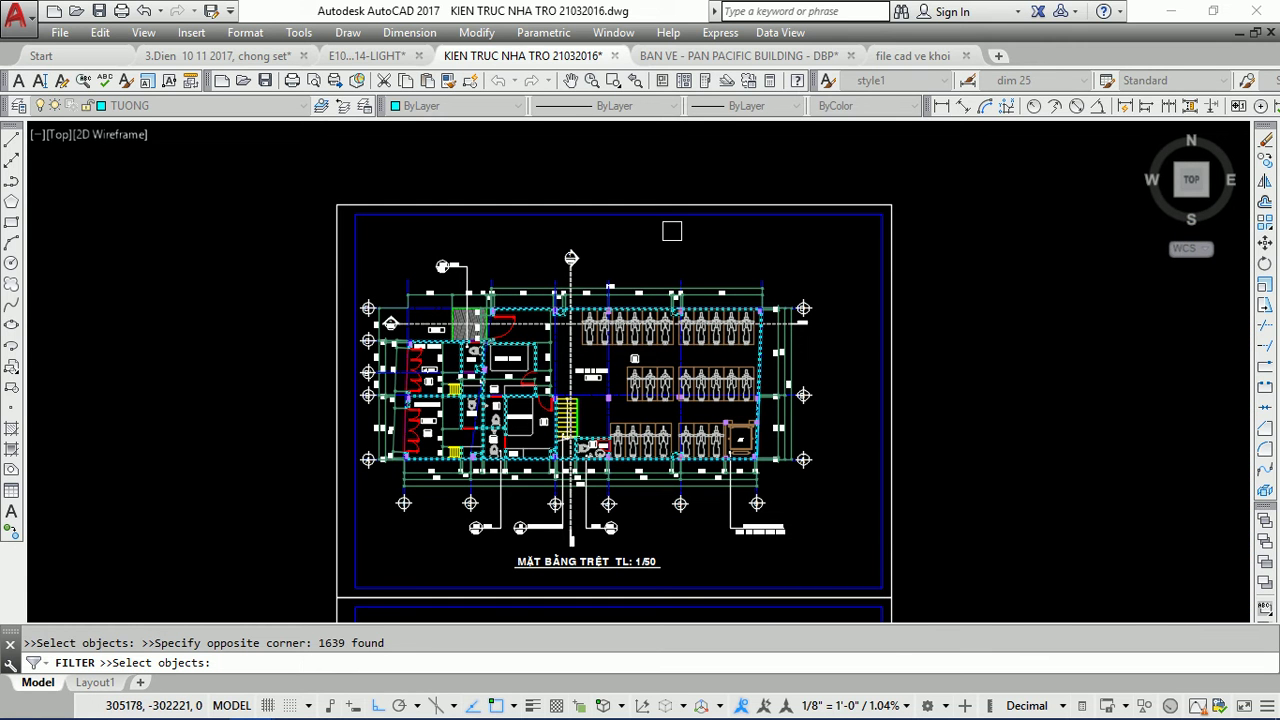
{"action": "scroll", "coordinate": [565, 152], "scroll_direction": "down", "scroll_amount": 12}
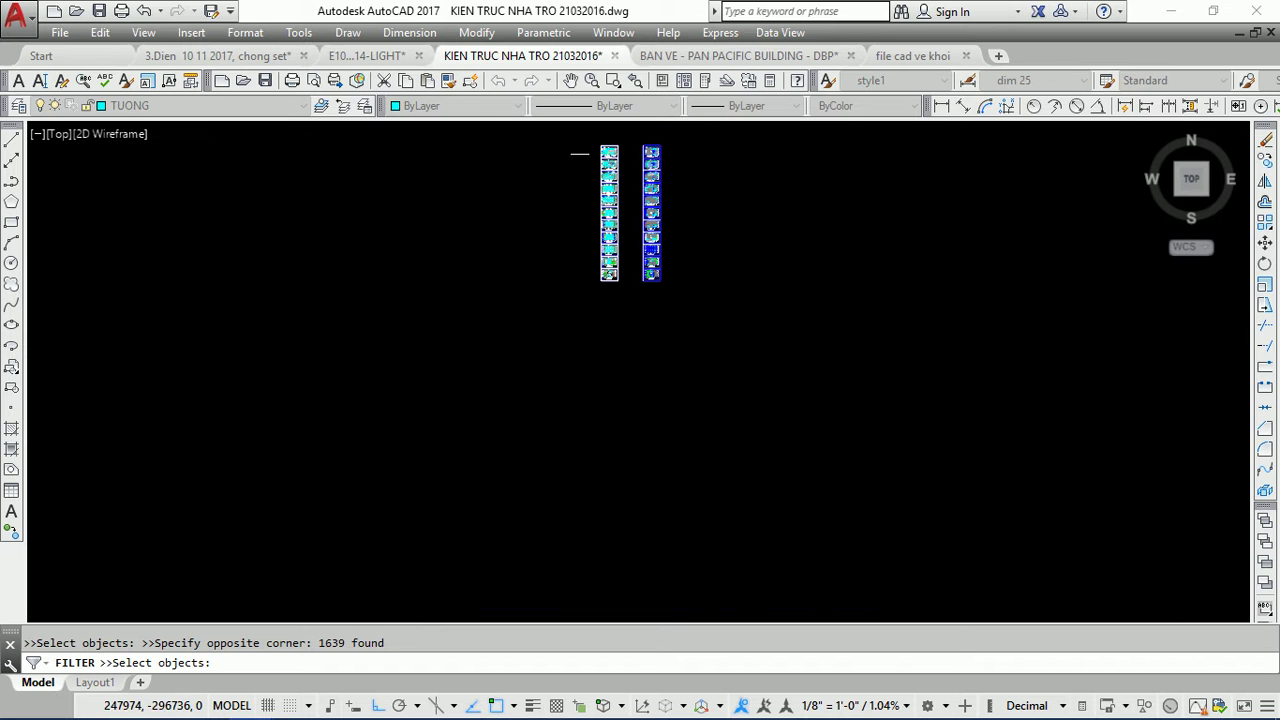
- Move the 1639 filtered TUONG wall lines from a base point to a spot left of the sheets
{"action": "scroll", "coordinate": [591, 187], "scroll_direction": "up", "scroll_amount": 3}
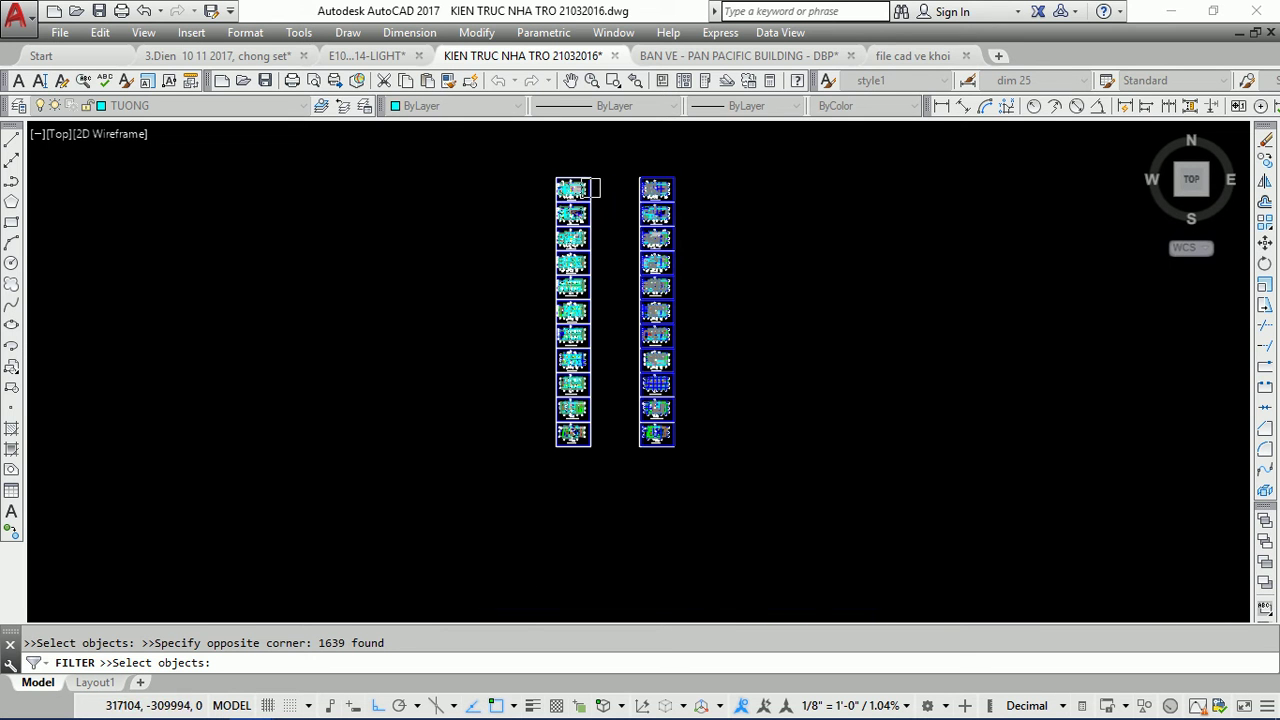
{"action": "key", "text": "Return"}
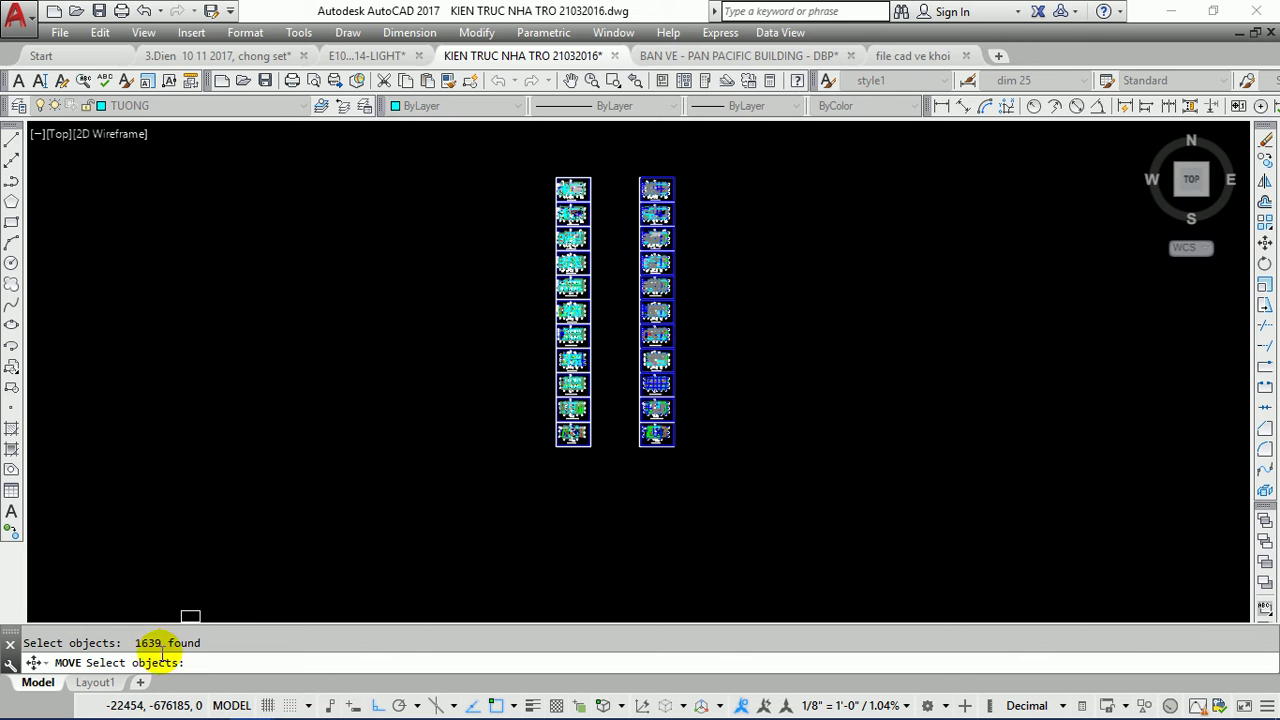
{"action": "key", "text": "Return"}
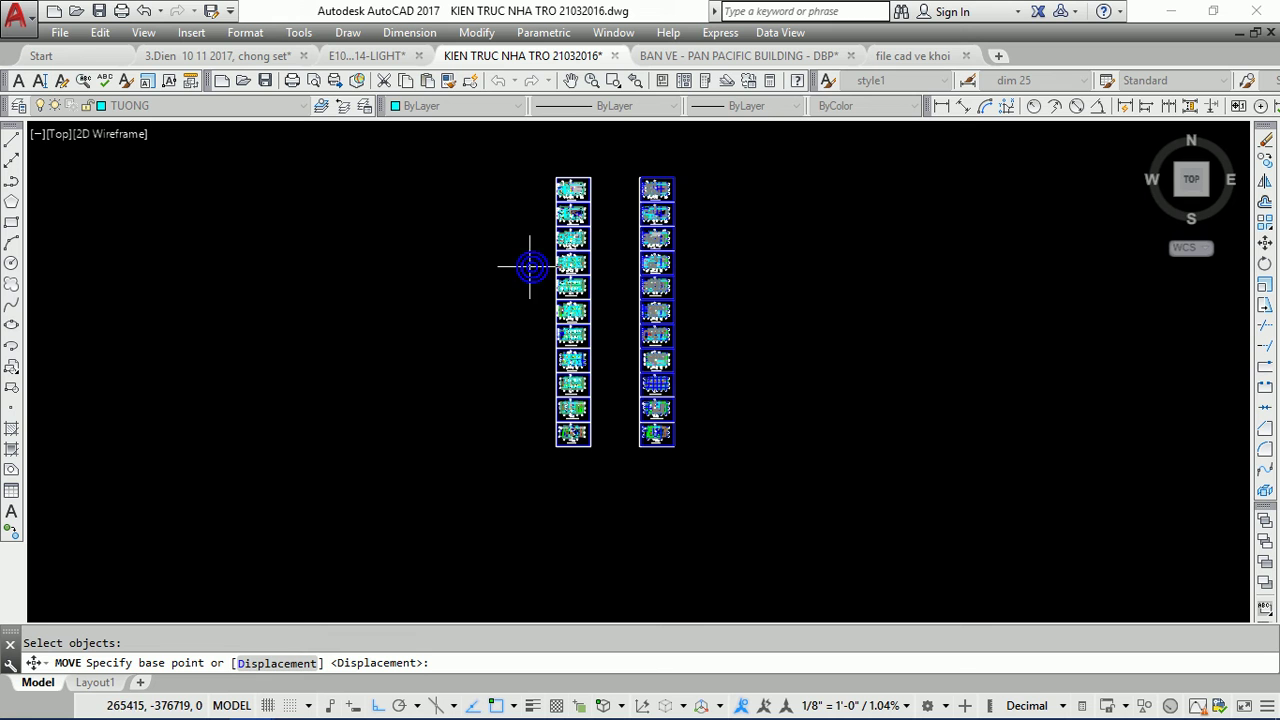
{"action": "left_click", "coordinate": [573, 238]}
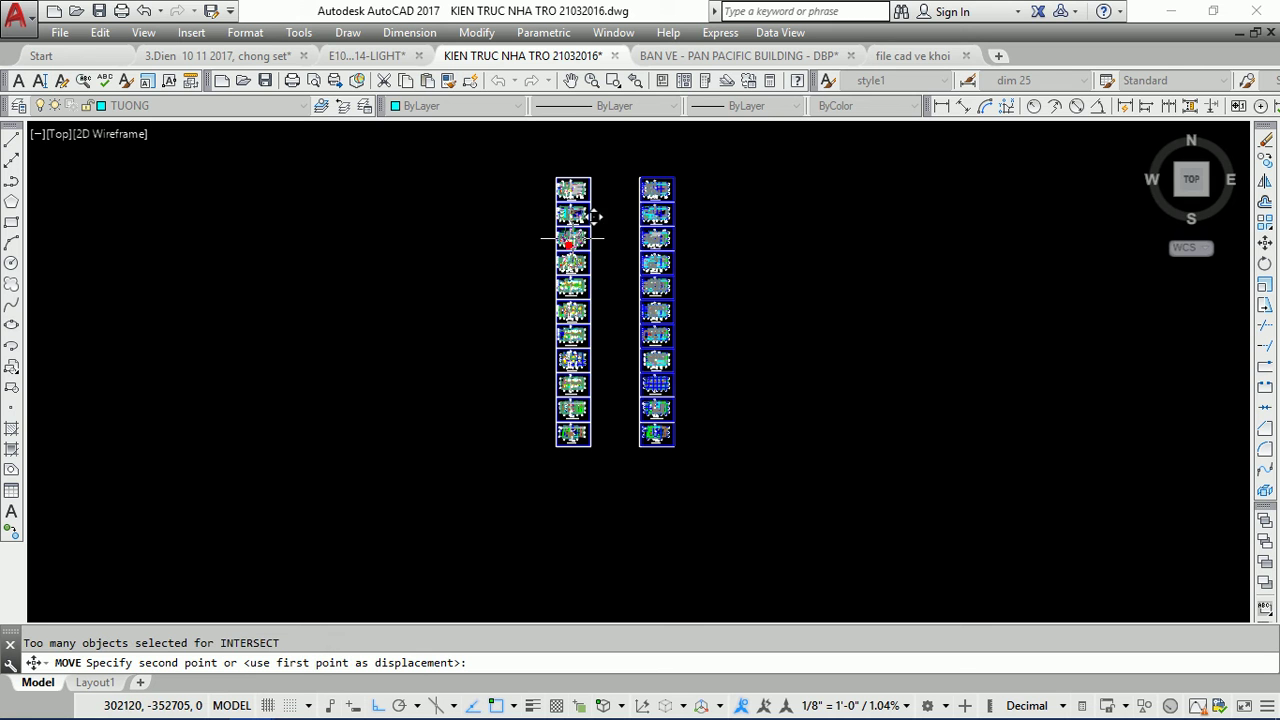
{"action": "left_click", "coordinate": [456, 268]}
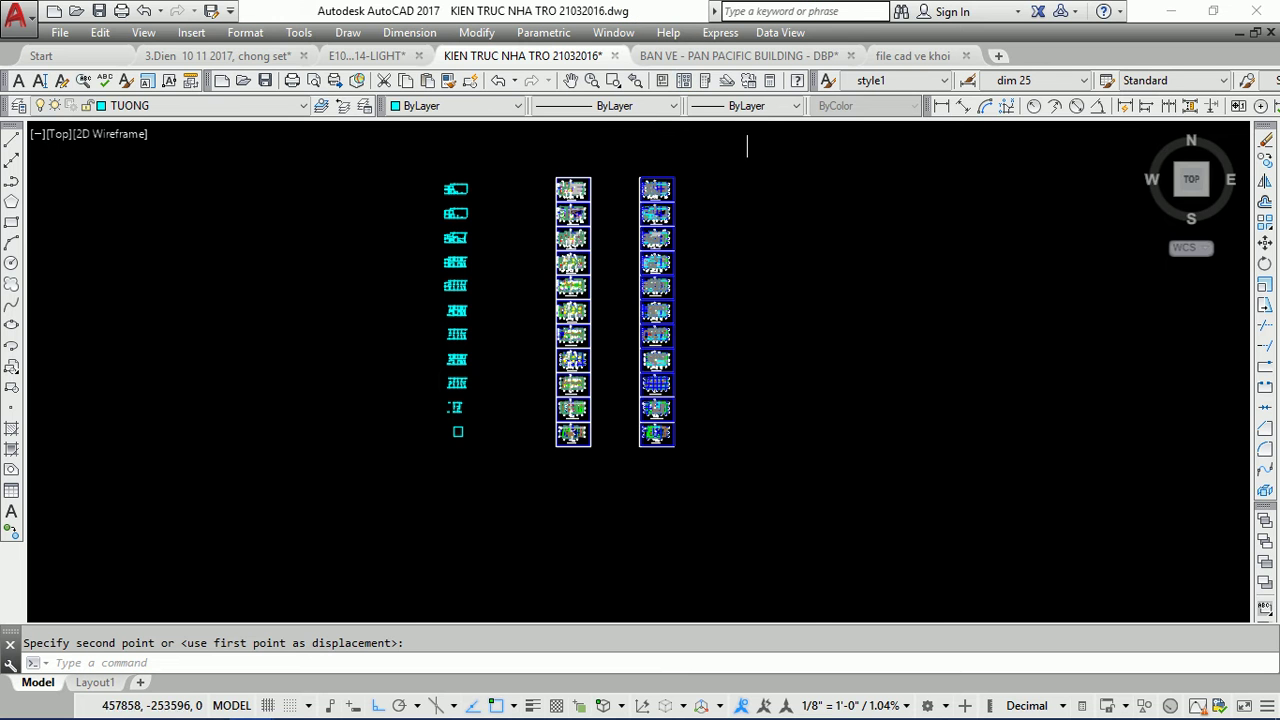
{"action": "scroll", "coordinate": [452, 190], "scroll_direction": "up", "scroll_amount": 3}
{"action": "scroll", "coordinate": [453, 185], "scroll_direction": "up", "scroll_amount": 3}
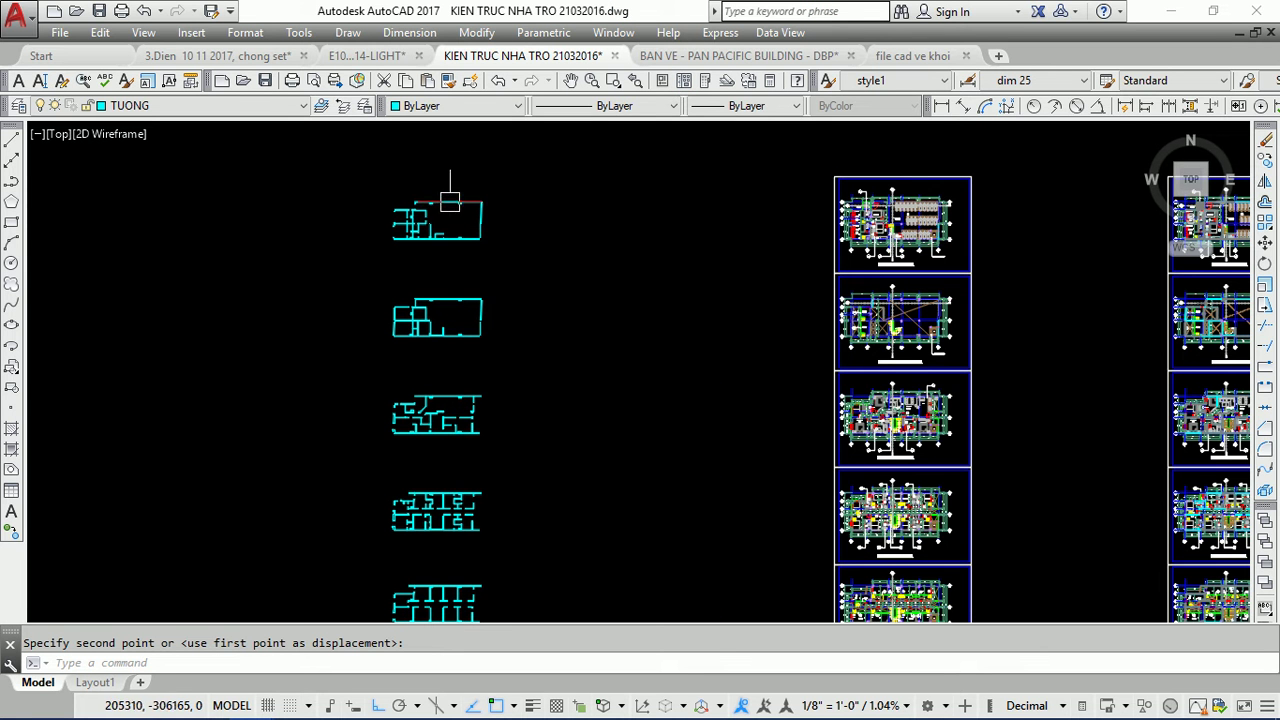
{"action": "scroll", "coordinate": [497, 211], "scroll_direction": "up", "scroll_amount": 3}
{"action": "scroll", "coordinate": [407, 184], "scroll_direction": "up", "scroll_amount": 3}
{"action": "scroll", "coordinate": [315, 200], "scroll_direction": "up", "scroll_amount": 3}
{"action": "scroll", "coordinate": [320, 202], "scroll_direction": "down", "scroll_amount": 3}
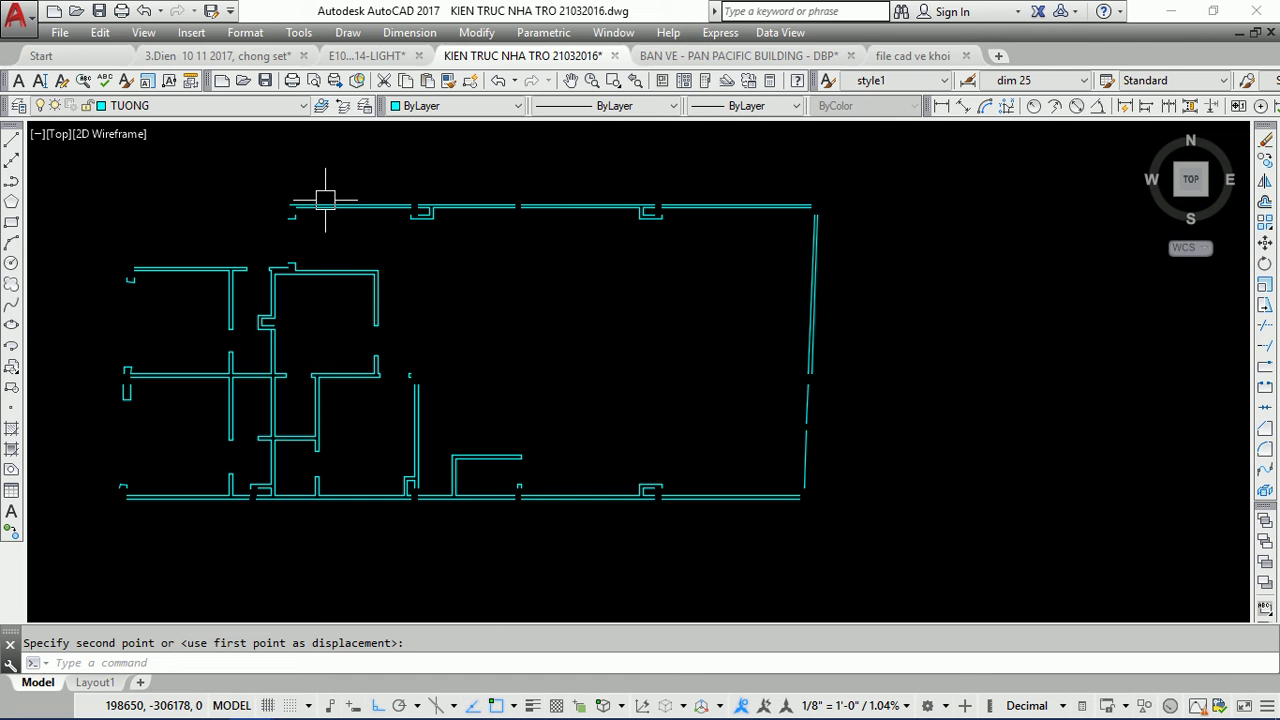
{"action": "scroll", "coordinate": [325, 199], "scroll_direction": "down", "scroll_amount": 5}
{"action": "scroll", "coordinate": [394, 191], "scroll_direction": "down", "scroll_amount": 3}
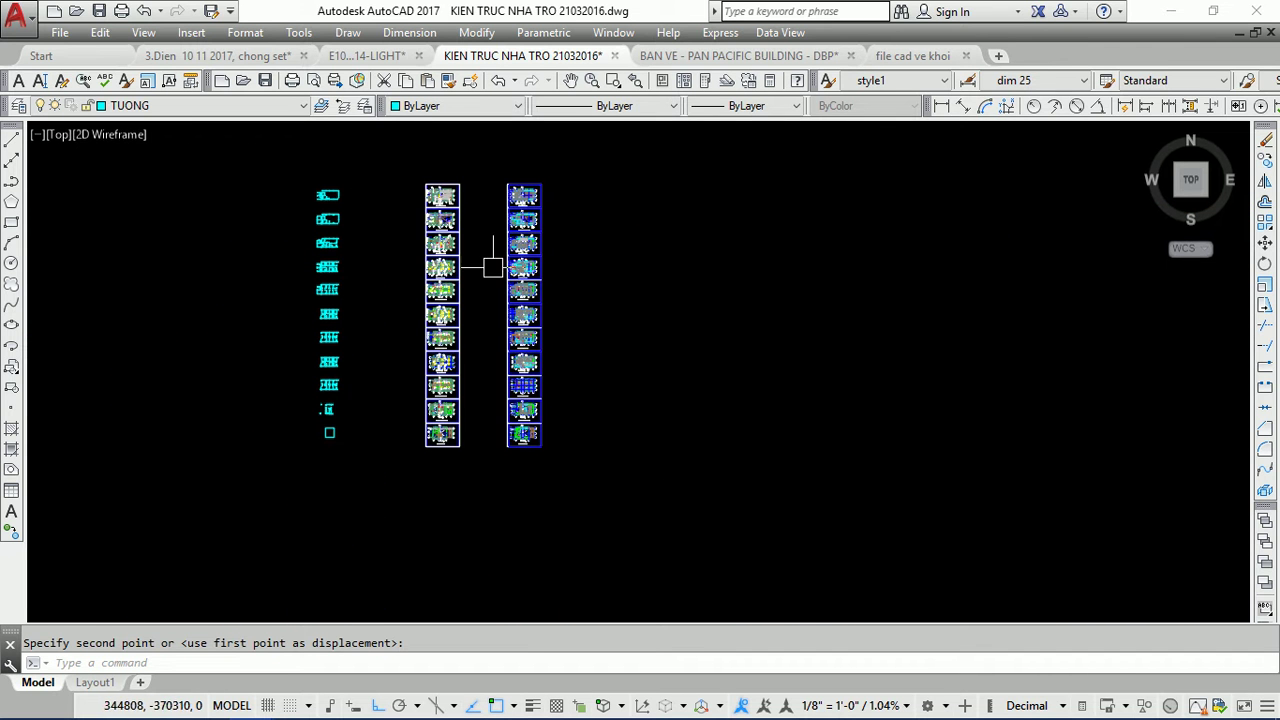
{"action": "scroll", "coordinate": [309, 357], "scroll_direction": "up", "scroll_amount": 2}
{"action": "scroll", "coordinate": [320, 350], "scroll_direction": "up", "scroll_amount": 2}
{"action": "scroll", "coordinate": [337, 338], "scroll_direction": "up", "scroll_amount": 3}
{"action": "middle_click_drag", "start_coordinate": [866, 366], "coordinate": [616, 366]}
{"action": "scroll", "coordinate": [738, 538], "scroll_direction": "up", "scroll_amount": 2}
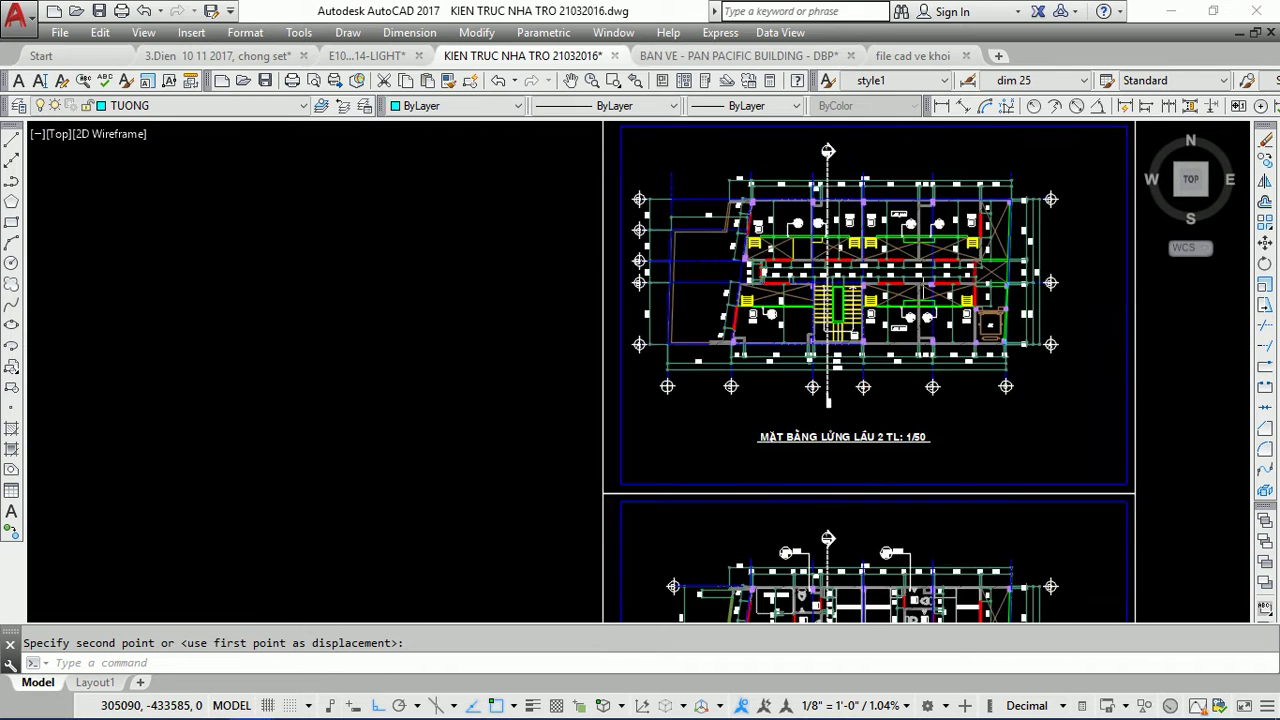
{"action": "scroll", "coordinate": [738, 538], "scroll_direction": "up", "scroll_amount": 2}
{"action": "scroll", "coordinate": [670, 348], "scroll_direction": "up", "scroll_amount": 5}
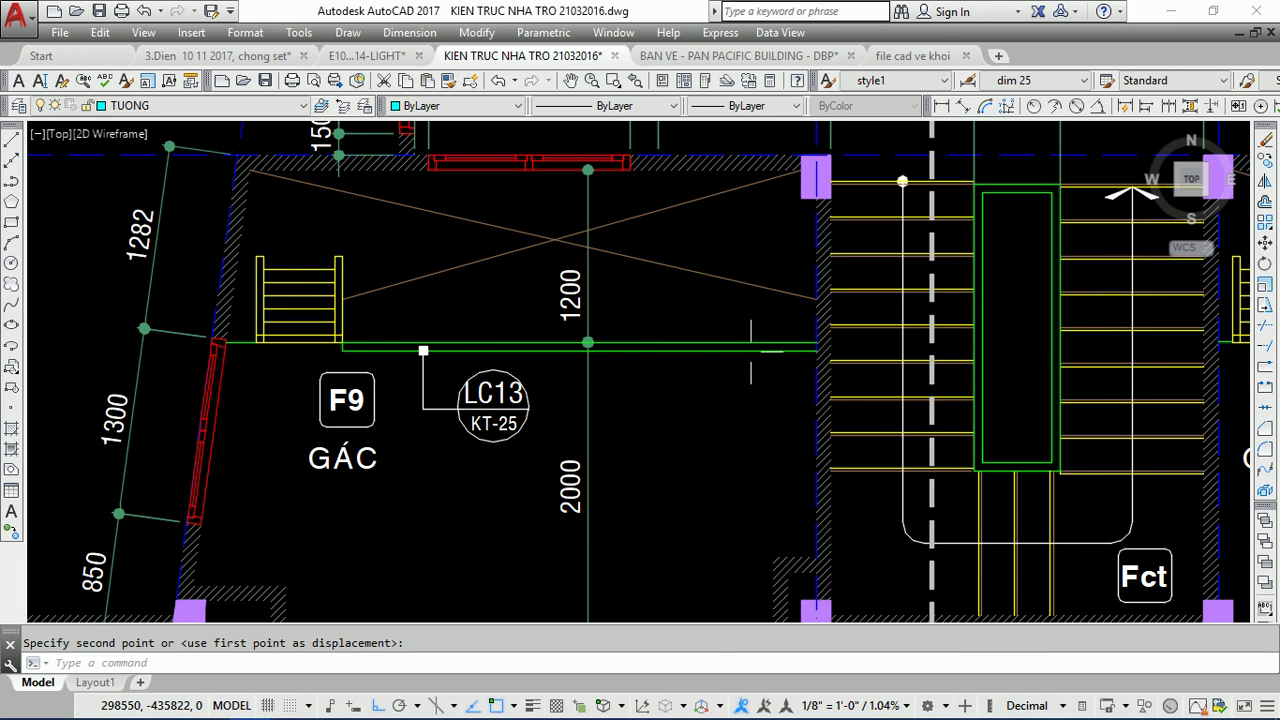
{"action": "scroll", "coordinate": [666, 324], "scroll_direction": "down", "scroll_amount": 3}
{"action": "scroll", "coordinate": [814, 443], "scroll_direction": "down", "scroll_amount": 4}
{"action": "scroll", "coordinate": [580, 334], "scroll_direction": "down", "scroll_amount": 3}
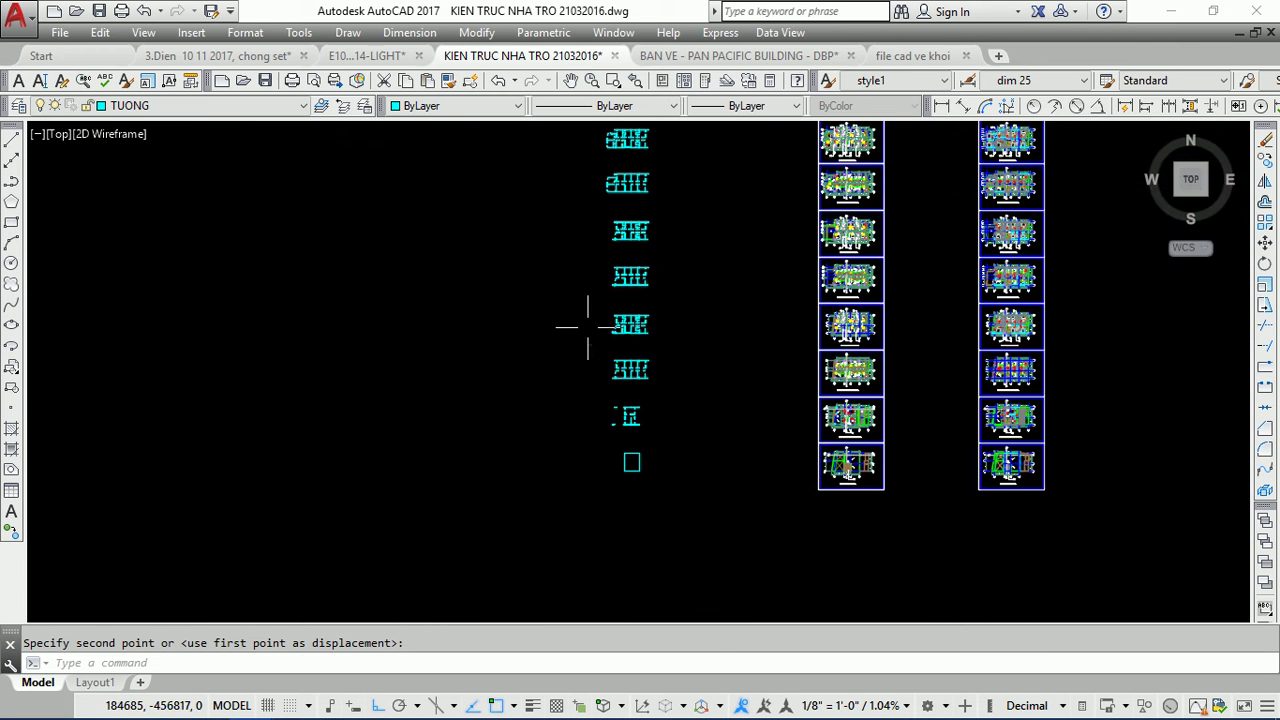
{"action": "mouse_move", "coordinate": [720, 264]}
{"action": "middle_mouse_down"}
{"action": "mouse_move", "coordinate": [660, 334]}
{"action": "mouse_move", "coordinate": [629, 409]}
{"action": "middle_mouse_up"}
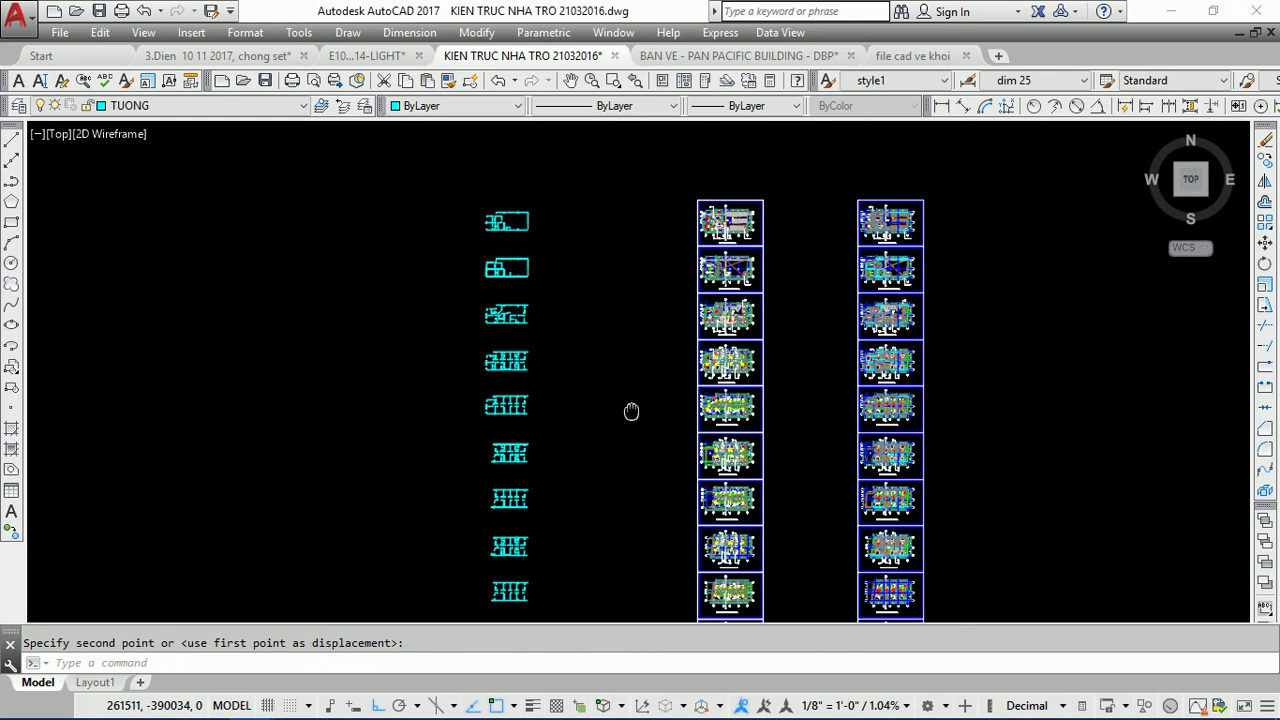
{"action": "scroll", "coordinate": [743, 238], "scroll_direction": "up", "scroll_amount": 5}
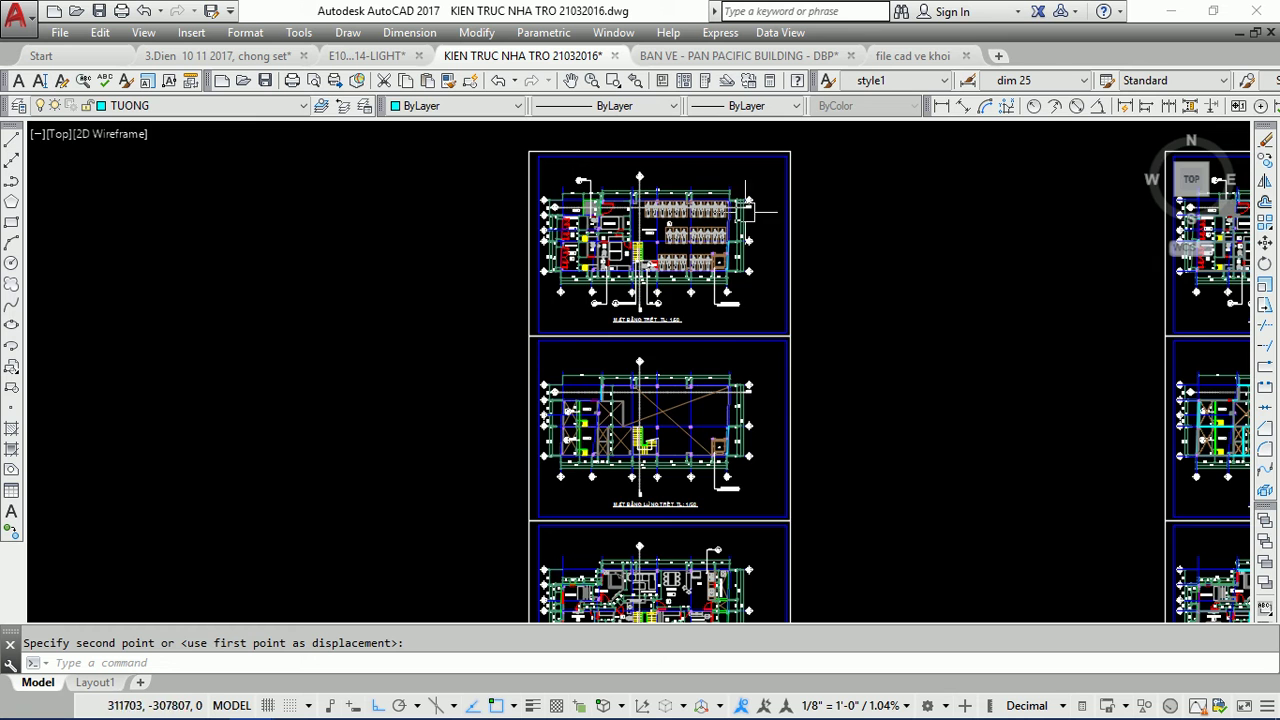
{"action": "scroll", "coordinate": [705, 183], "scroll_direction": "up", "scroll_amount": 3}
{"action": "scroll", "coordinate": [745, 193], "scroll_direction": "down", "scroll_amount": 5}
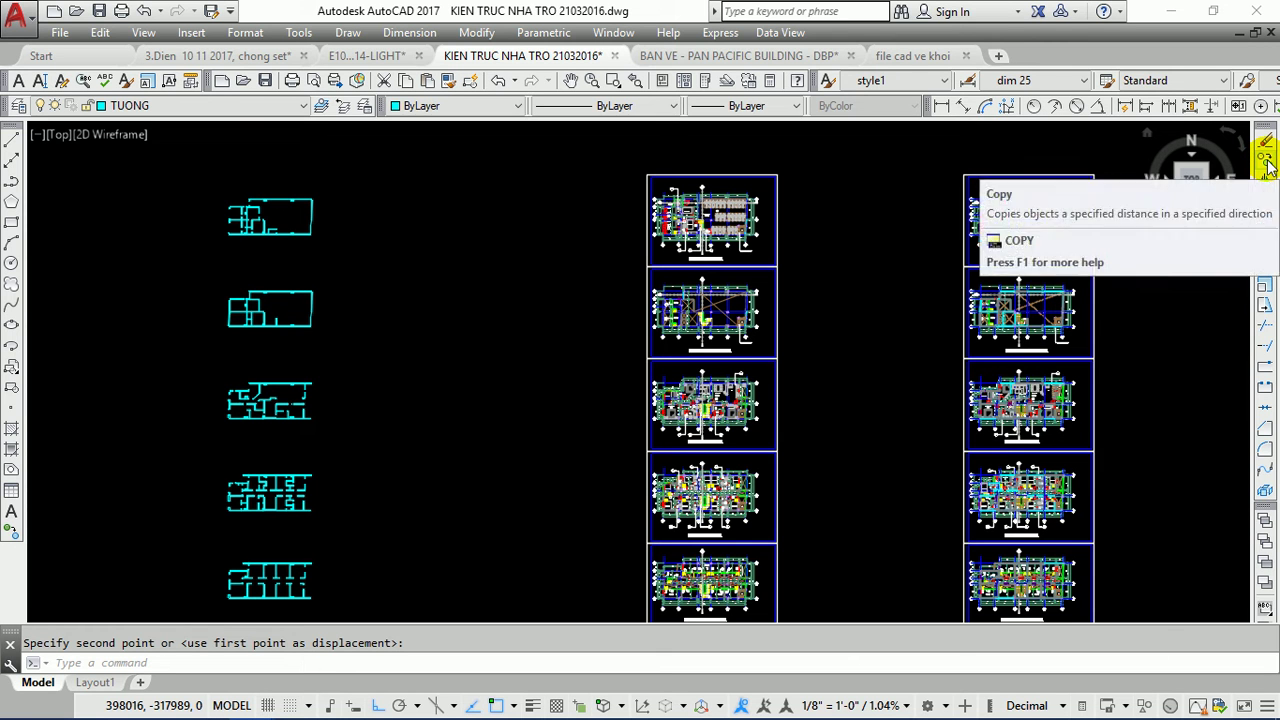
- Start COPY and reopen Object Selection Filters, still showing Layer = TUONG and Object = Line
{"action": "left_click", "coordinate": [1265, 160]}
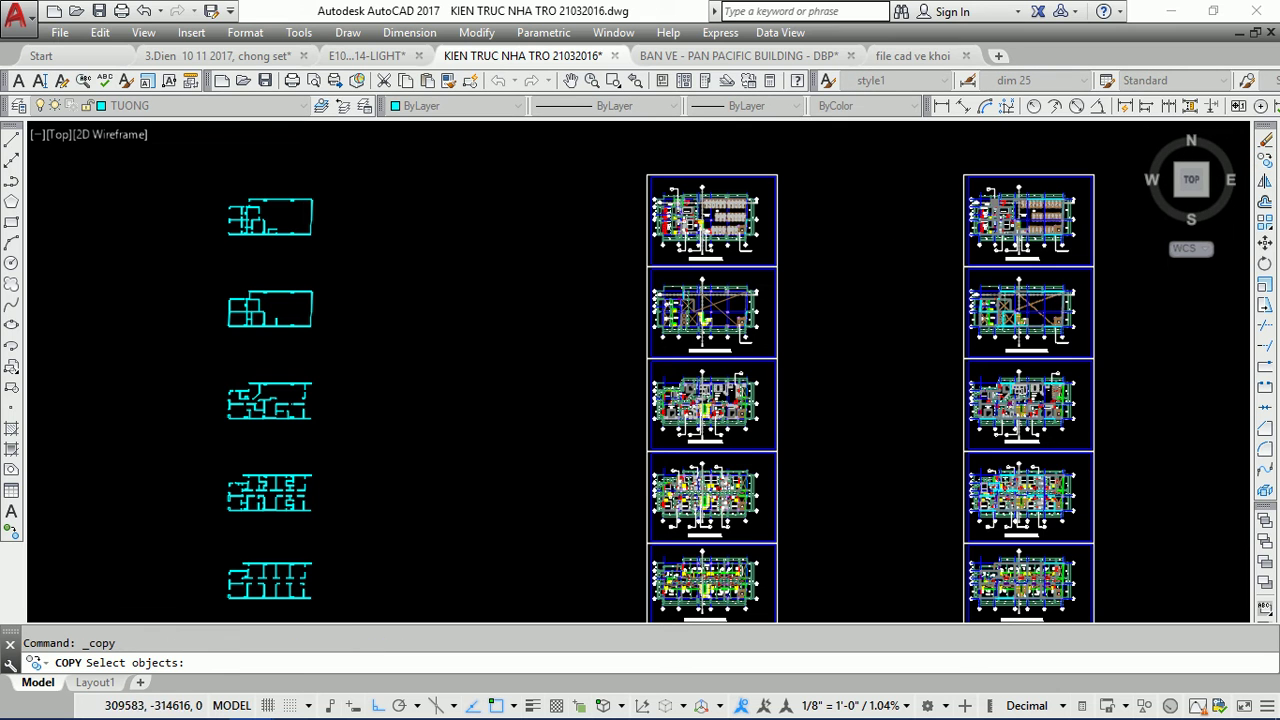
{"action": "scroll", "coordinate": [708, 230], "scroll_direction": "down", "scroll_amount": 3}
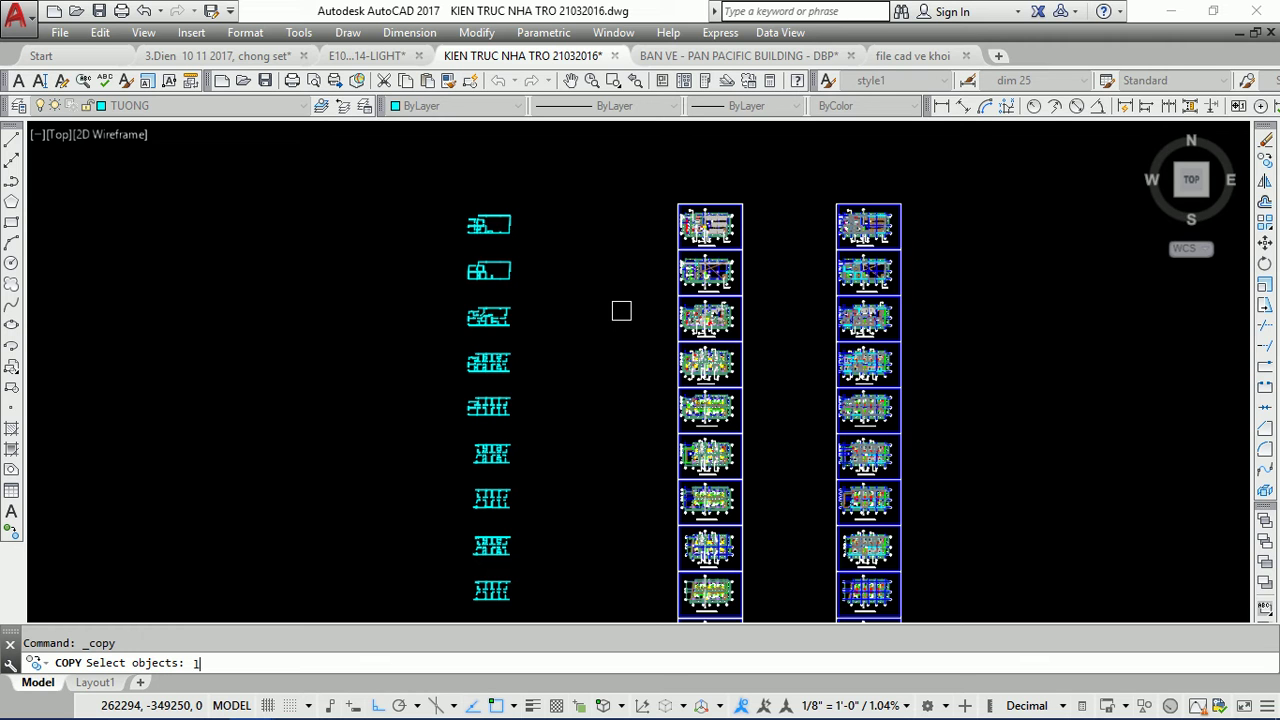
{"action": "type", "text": "'fi"}
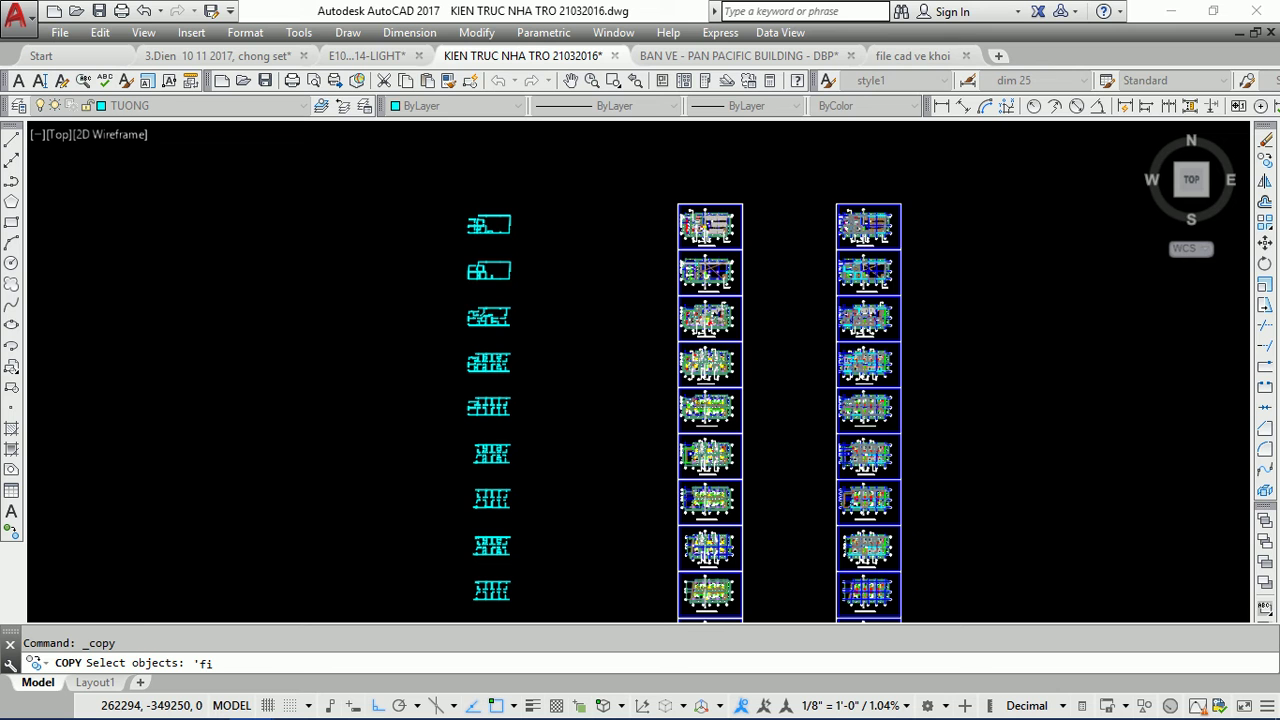
{"action": "key", "text": "Return"}
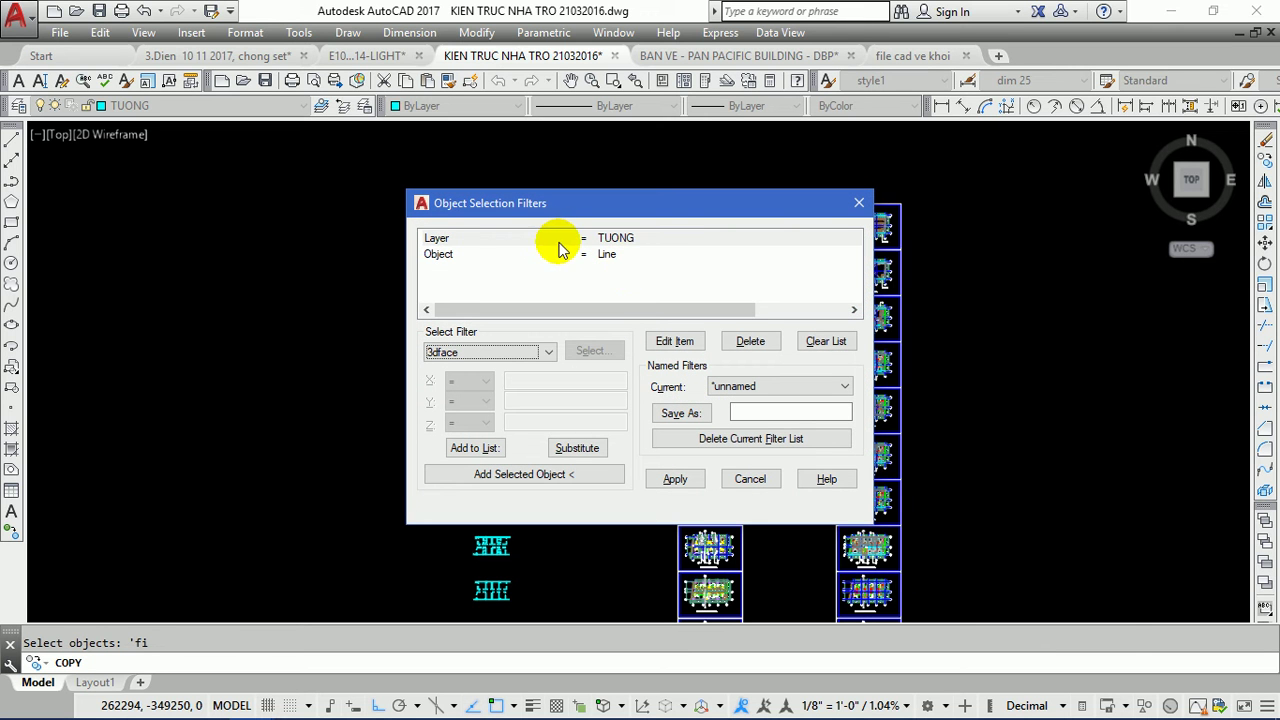
- Clear the TUONG and Line criteria and pick Dimension as the filter object type
{"action": "left_click", "coordinate": [825, 342]}
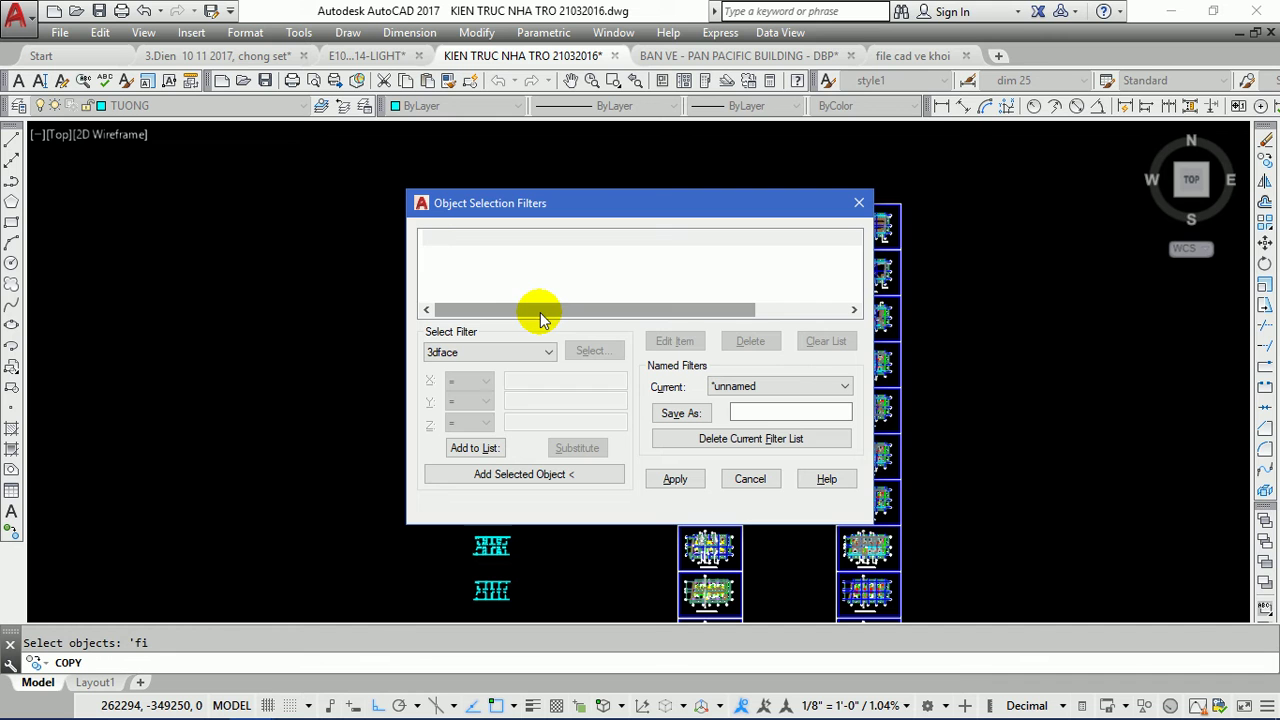
{"action": "left_click", "coordinate": [470, 353]}
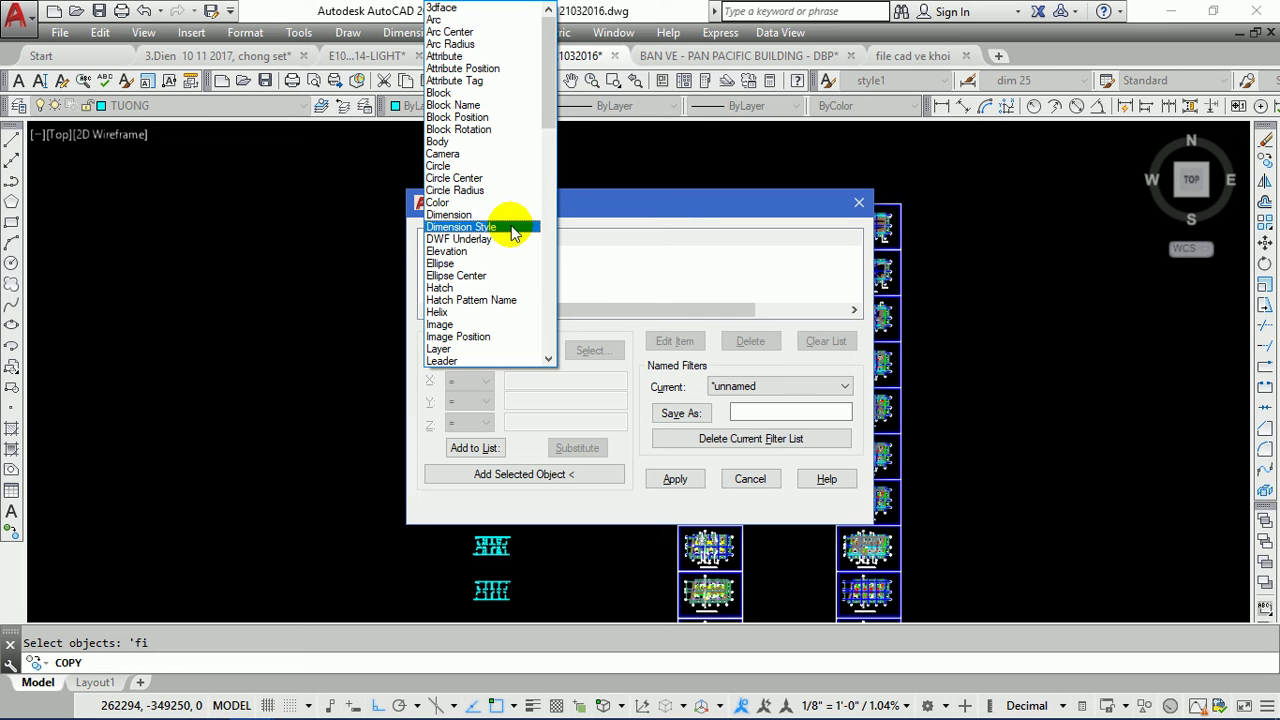
{"action": "left_click", "coordinate": [460, 213]}
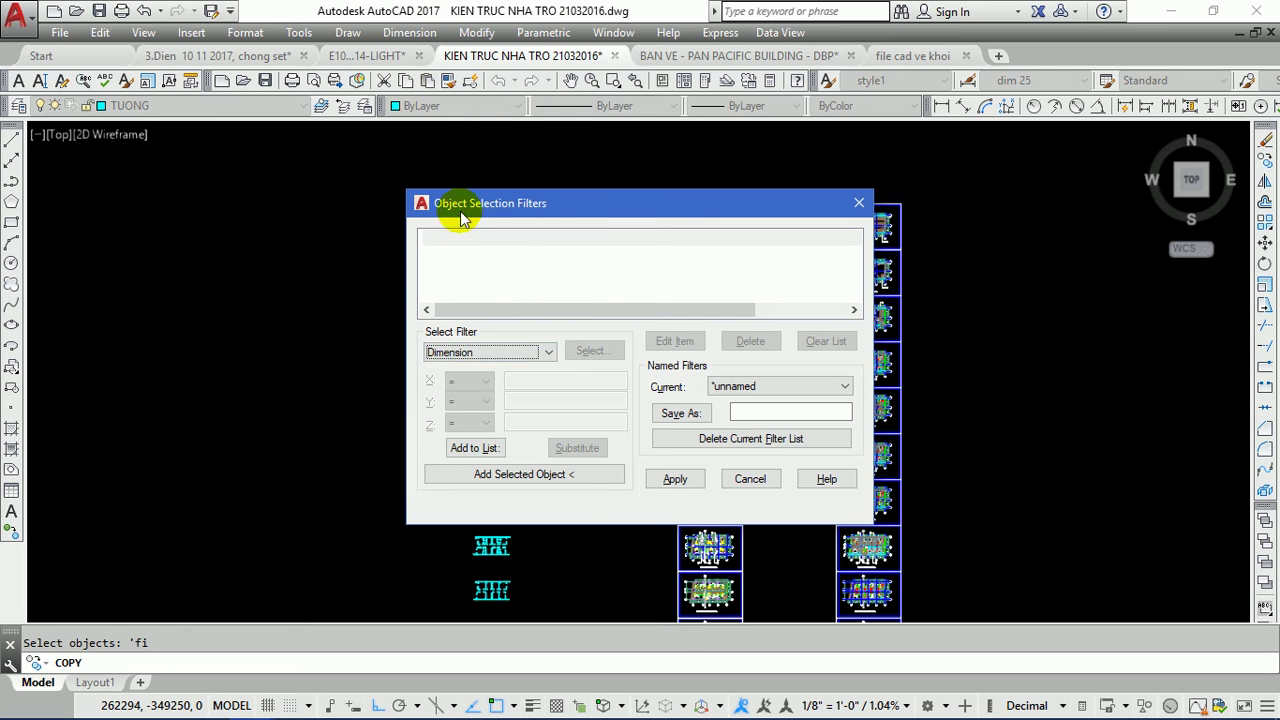
- Add Object = Dimension as the sole filter criterion and apply the filter
{"action": "left_click", "coordinate": [475, 447]}
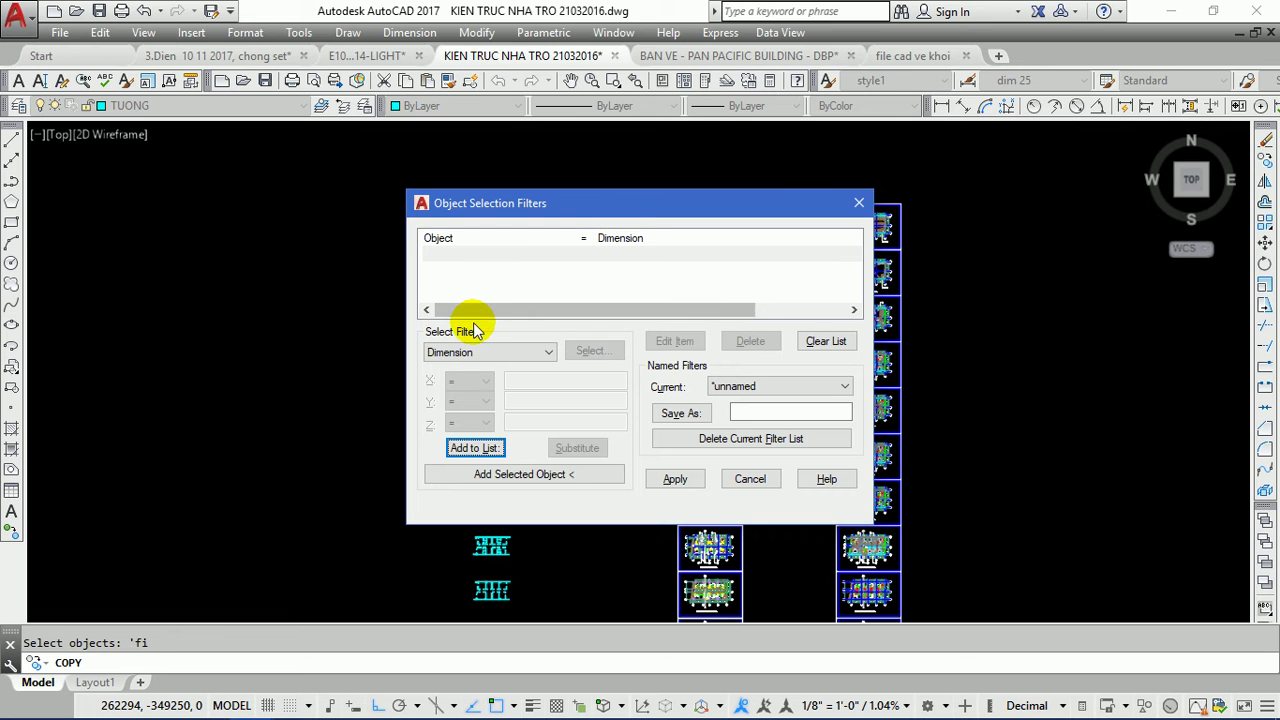
{"action": "left_click", "coordinate": [486, 353]}
{"action": "left_click", "coordinate": [479, 352]}
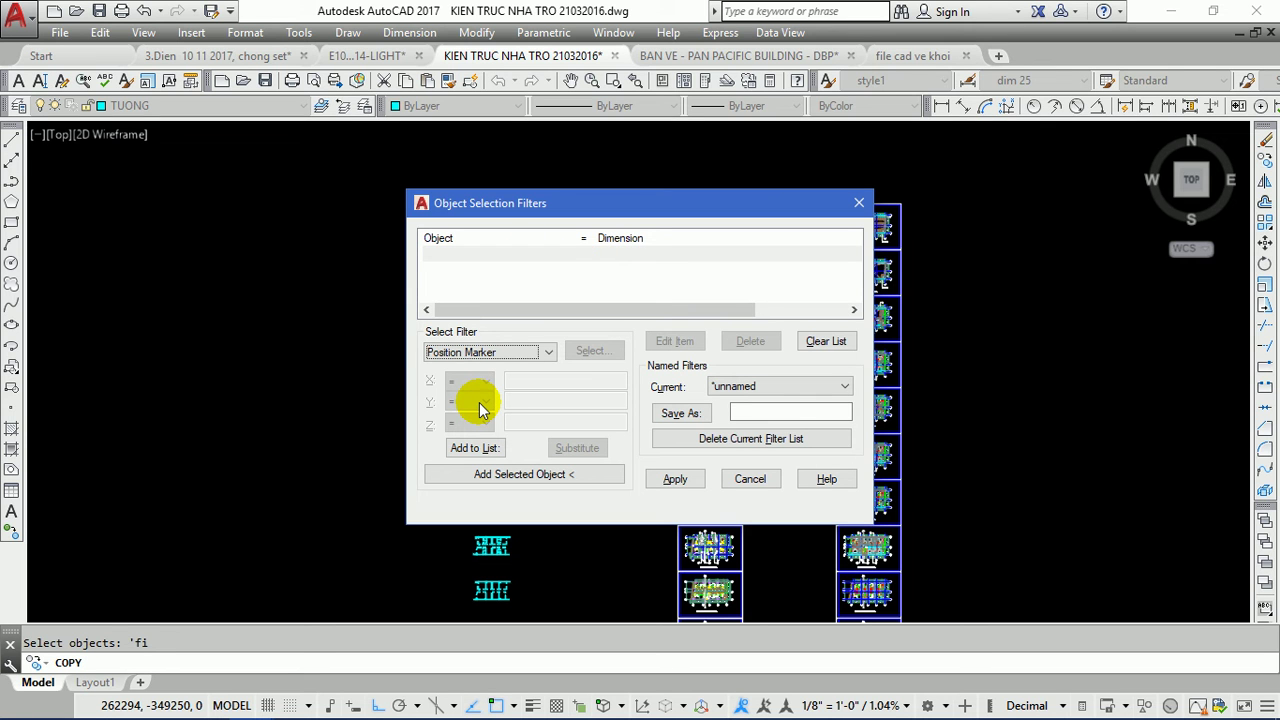
{"action": "left_click", "coordinate": [490, 352]}
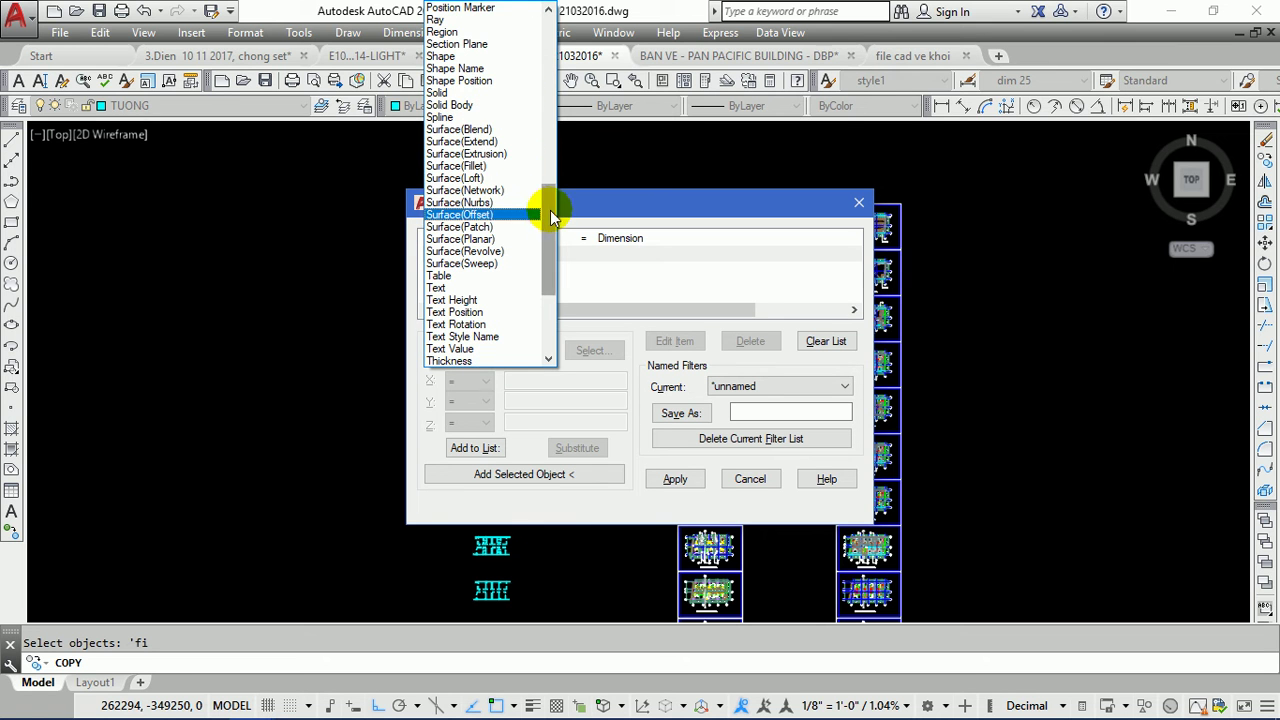
{"action": "scroll", "coordinate": [544, 259], "scroll_direction": "down", "scroll_amount": 3}
{"action": "scroll", "coordinate": [538, 295], "scroll_direction": "up", "scroll_amount": 3}
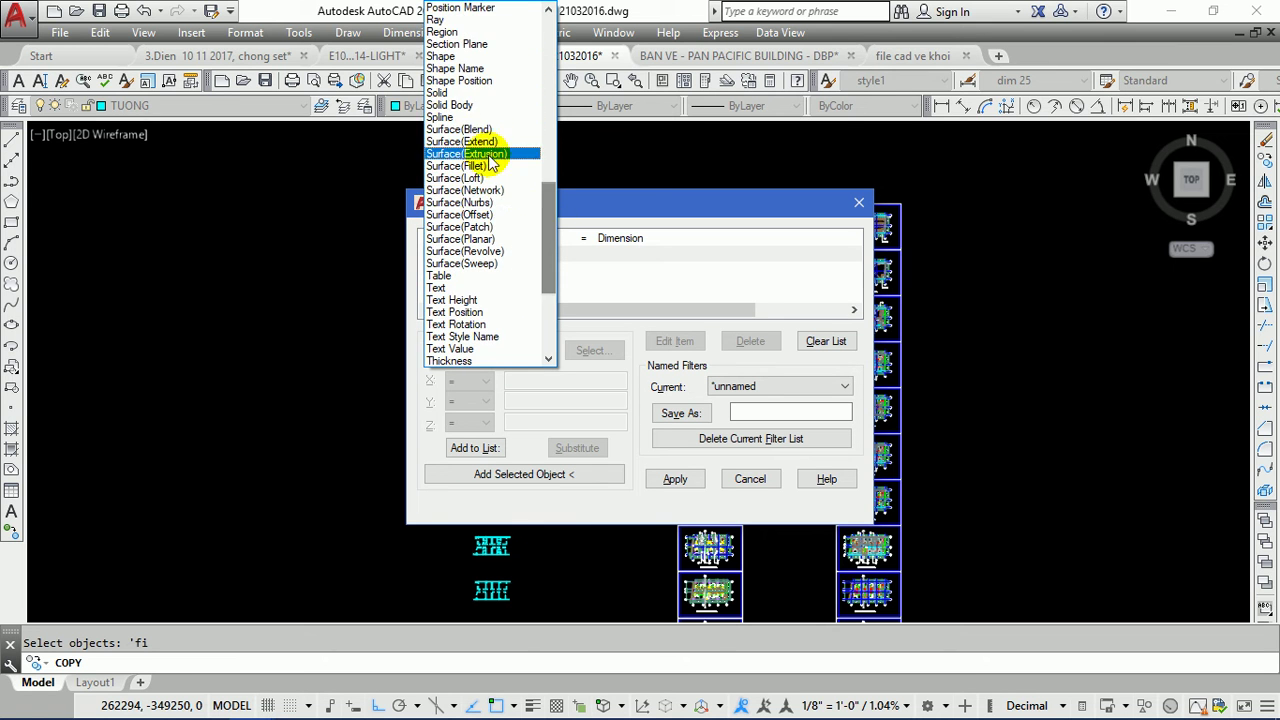
{"action": "mouse_move", "coordinate": [548, 214]}
{"action": "left_mouse_down"}
{"action": "mouse_move", "coordinate": [546, 257]}
{"action": "mouse_move", "coordinate": [543, 12]}
{"action": "left_mouse_up"}
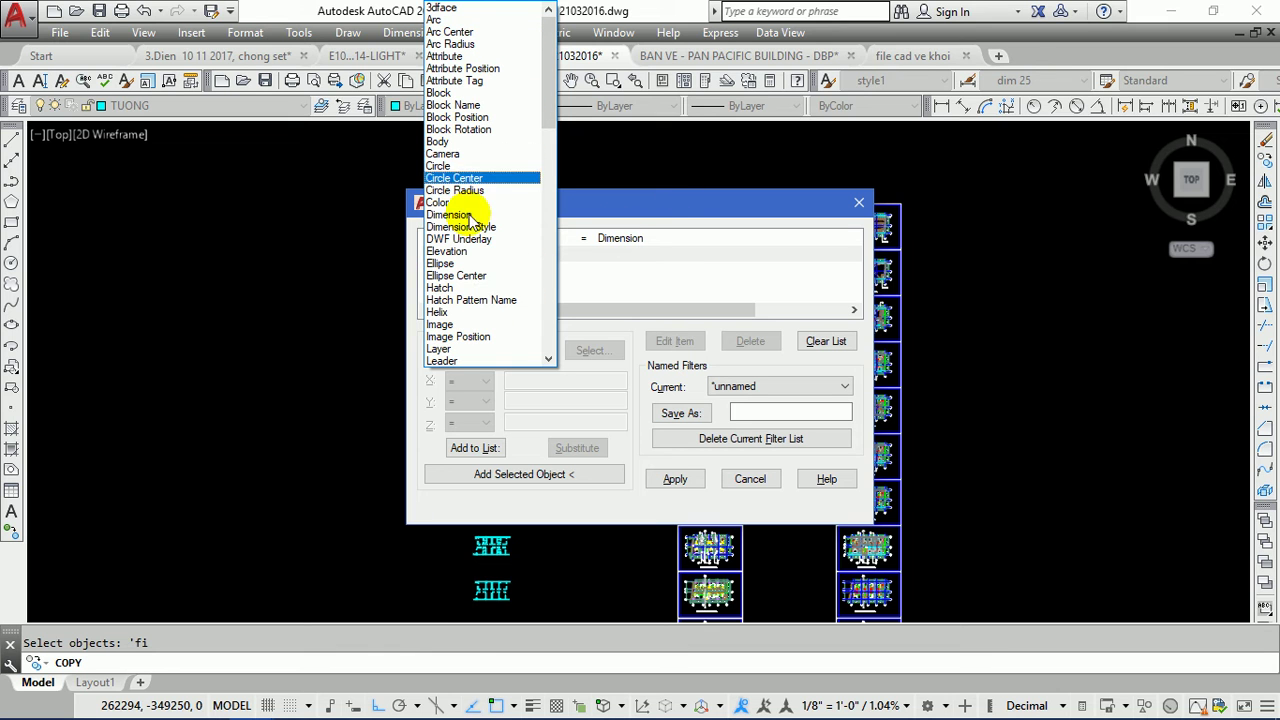
{"action": "left_click", "coordinate": [677, 197]}
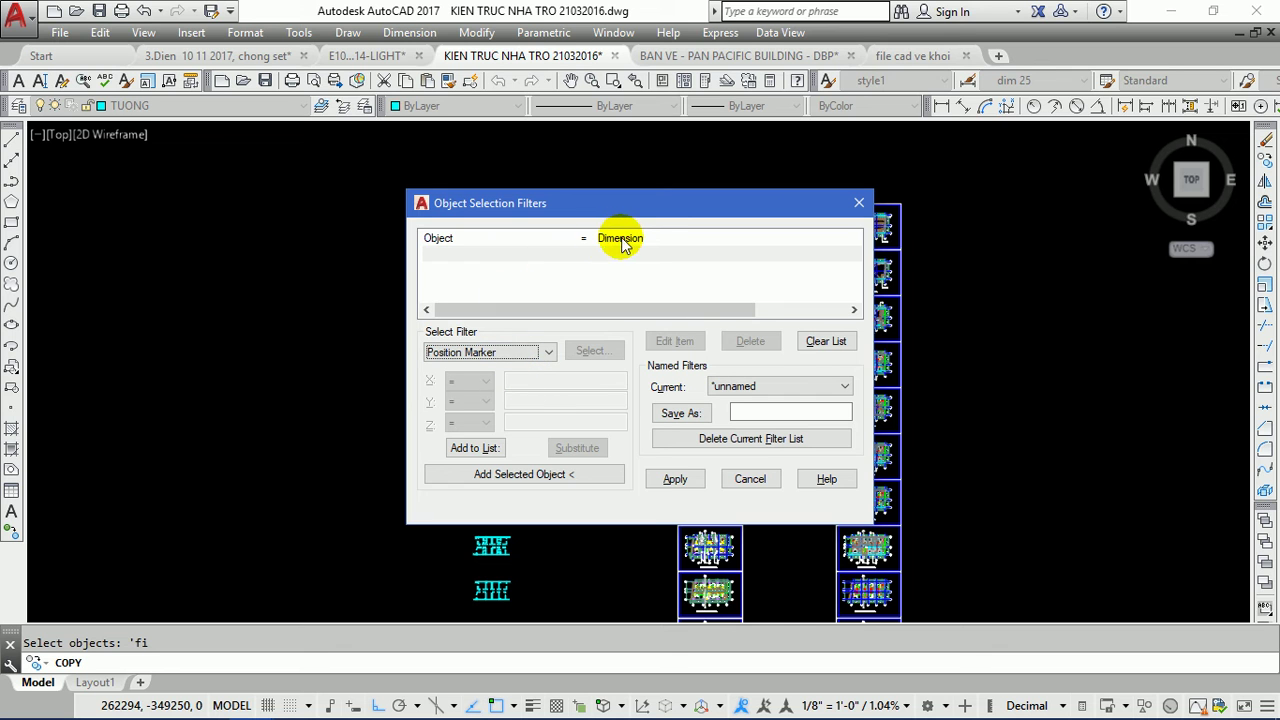
{"action": "left_click", "coordinate": [476, 448]}
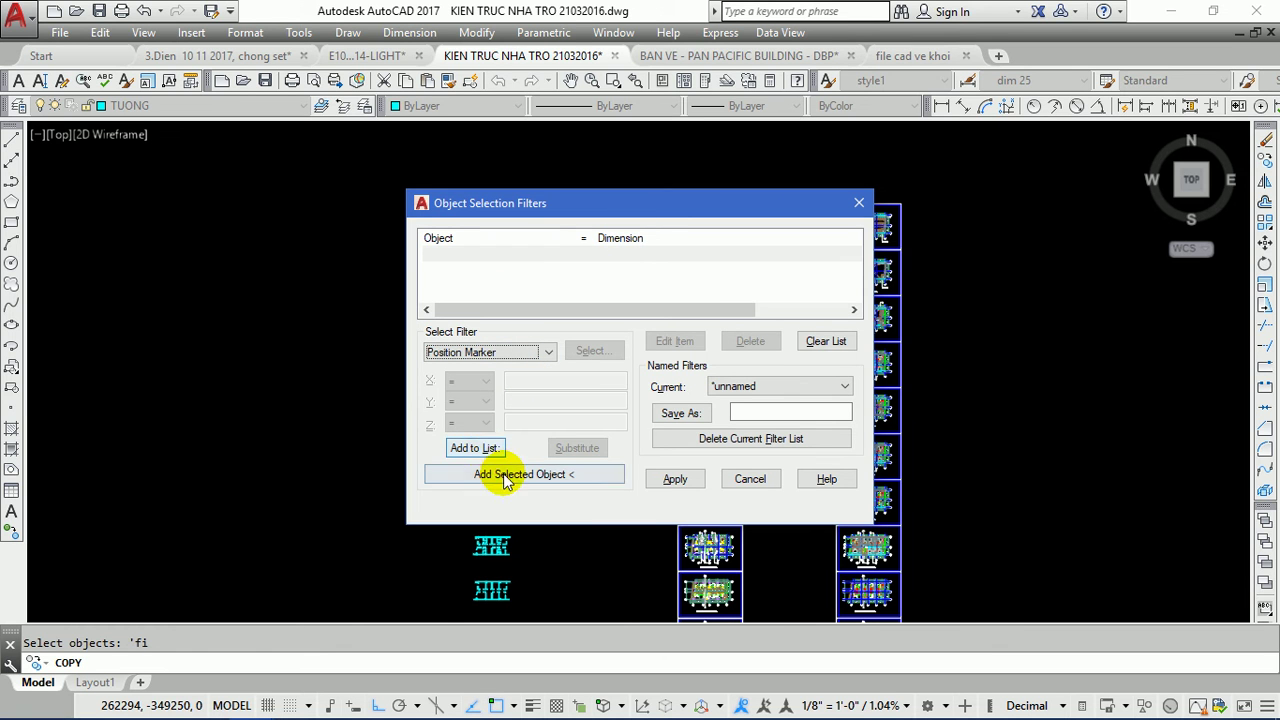
{"action": "left_click", "coordinate": [675, 479]}
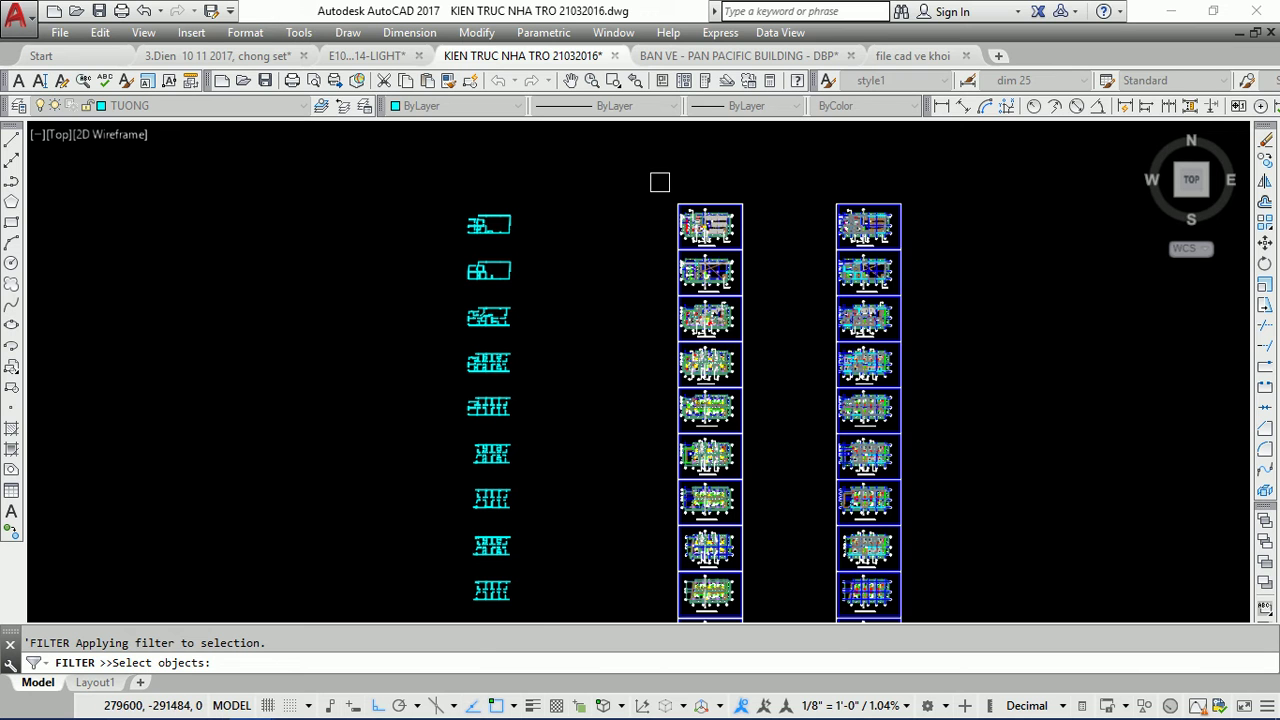
- Window-select the floor plan sheets so the Dimension filter finds 1142 objects
{"action": "left_click", "coordinate": [659, 182]}
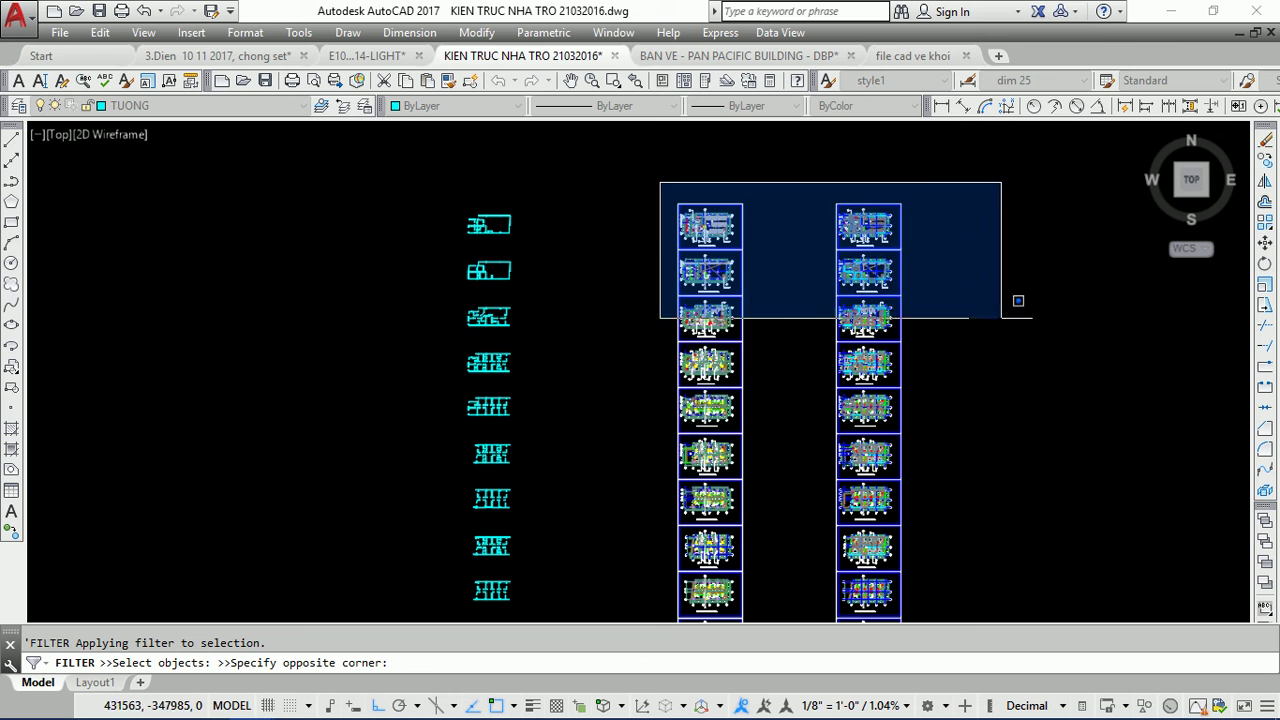
{"action": "scroll", "coordinate": [600, 318], "scroll_direction": "down", "scroll_amount": 4}
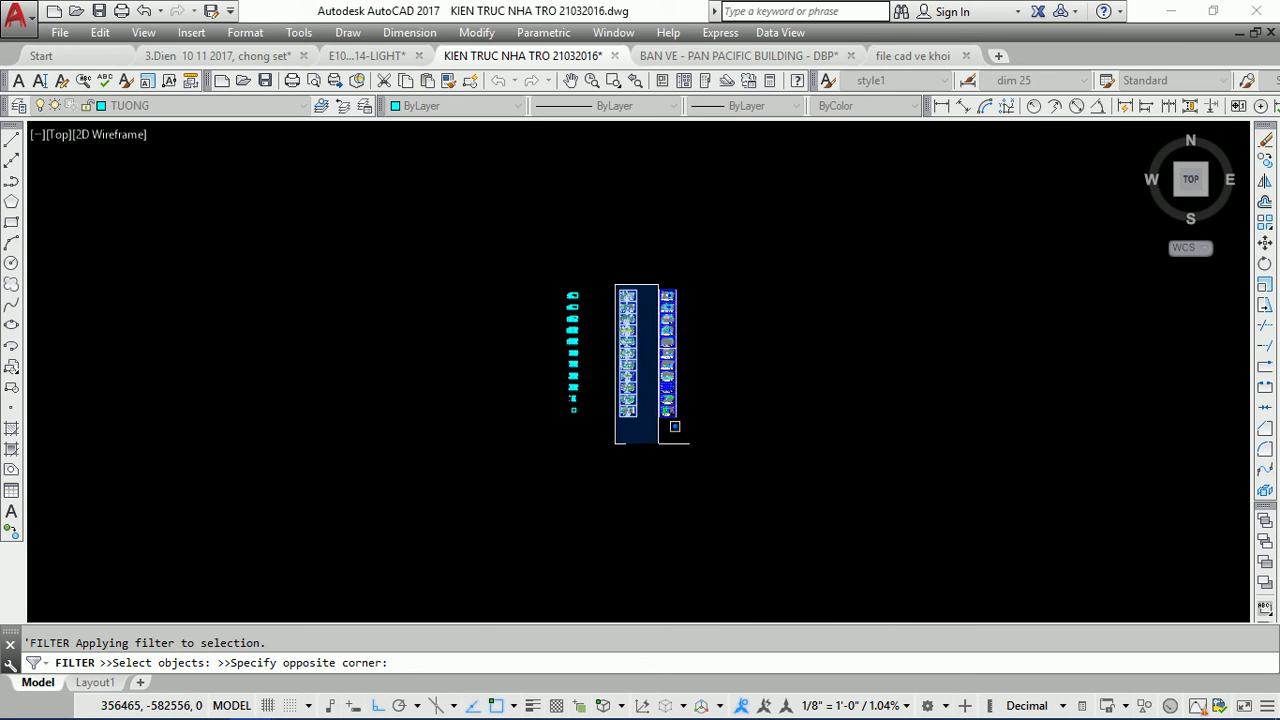
{"action": "scroll", "coordinate": [618, 315], "scroll_direction": "up", "scroll_amount": 3}
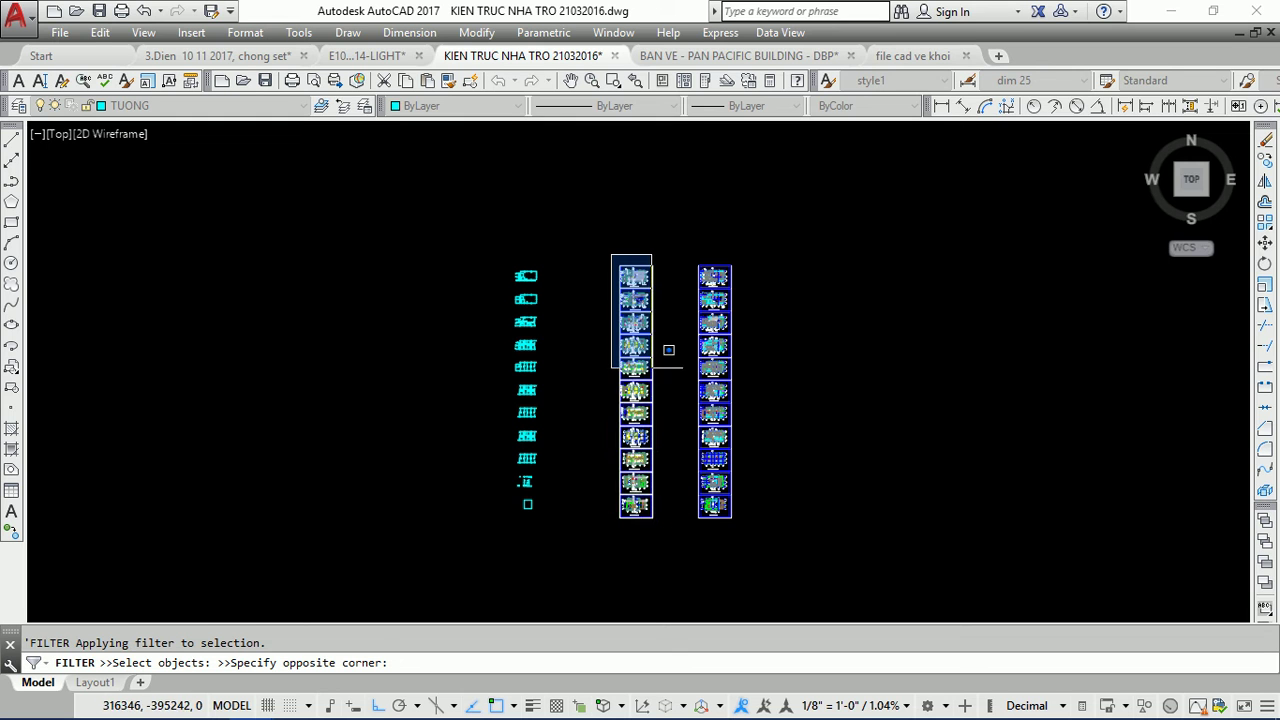
{"action": "left_click", "coordinate": [663, 561]}
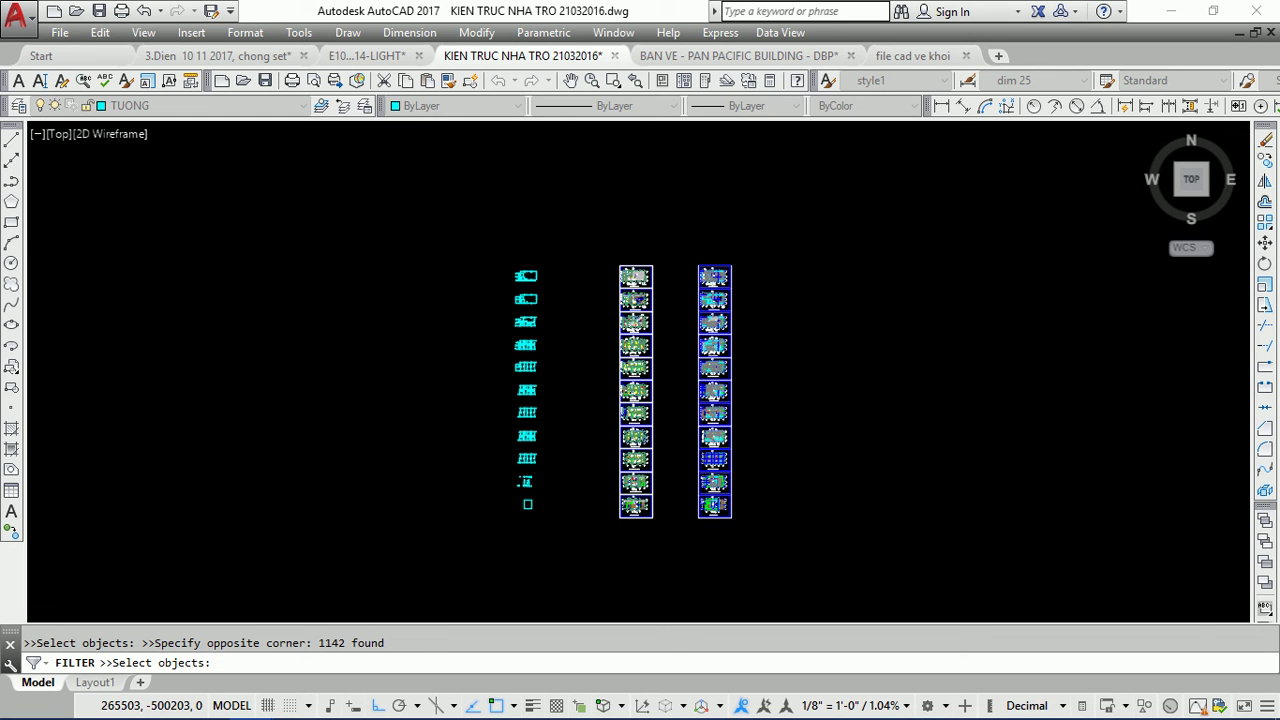
{"action": "scroll", "coordinate": [685, 459], "scroll_direction": "up", "scroll_amount": 8}
{"action": "scroll", "coordinate": [685, 459], "scroll_direction": "up", "scroll_amount": 3}
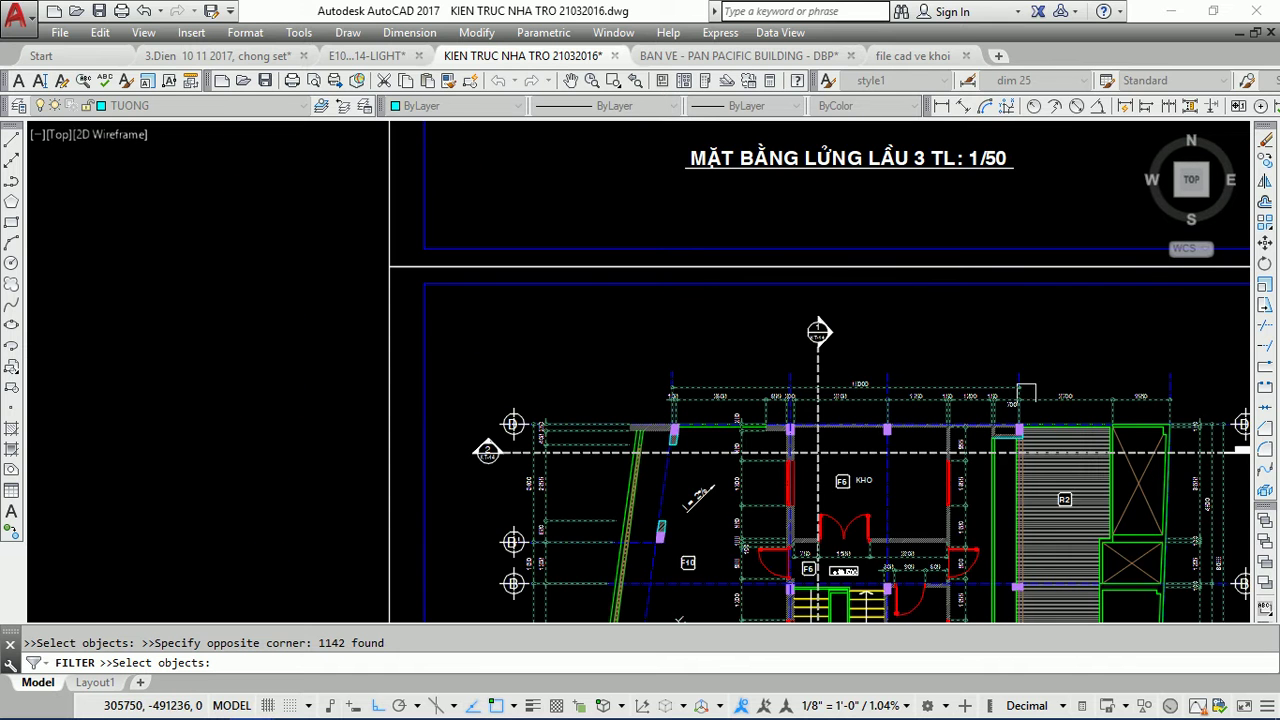
{"action": "scroll", "coordinate": [950, 500], "scroll_direction": "up", "scroll_amount": 2}
{"action": "scroll", "coordinate": [955, 502], "scroll_direction": "up", "scroll_amount": 2}
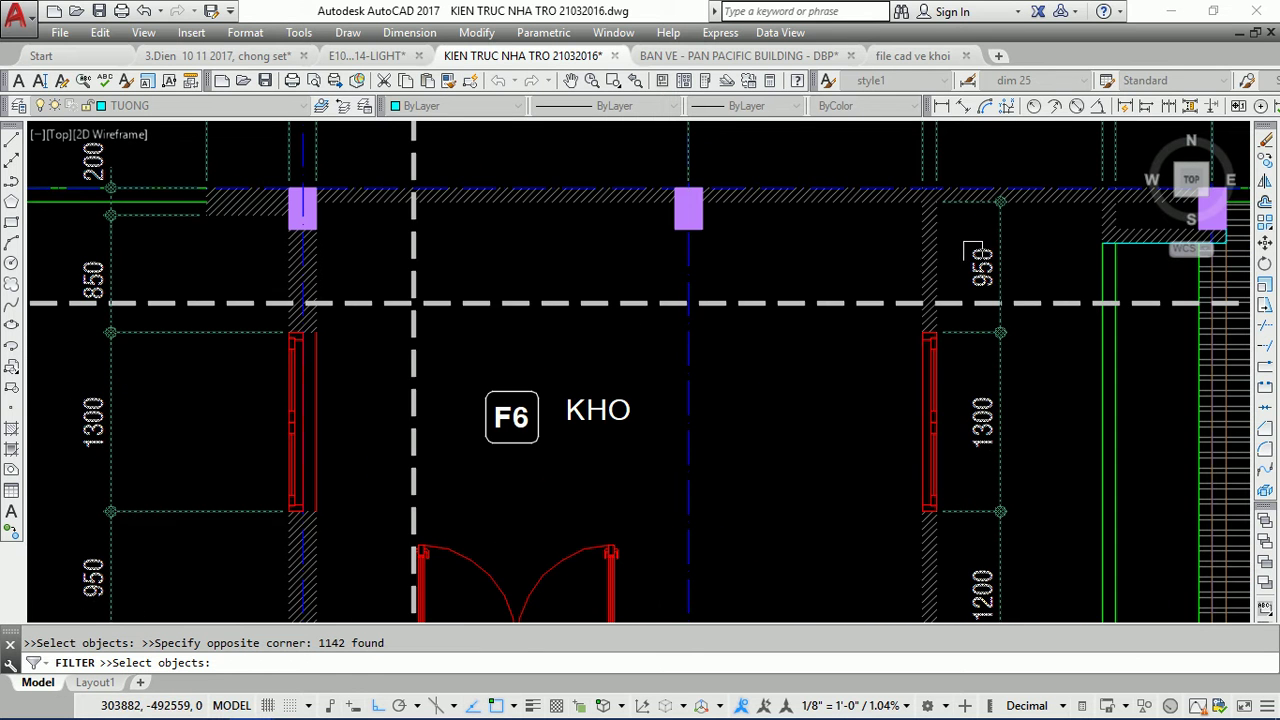
{"action": "scroll", "coordinate": [975, 252], "scroll_direction": "down", "scroll_amount": 6}
{"action": "scroll", "coordinate": [569, 352], "scroll_direction": "down", "scroll_amount": 4}
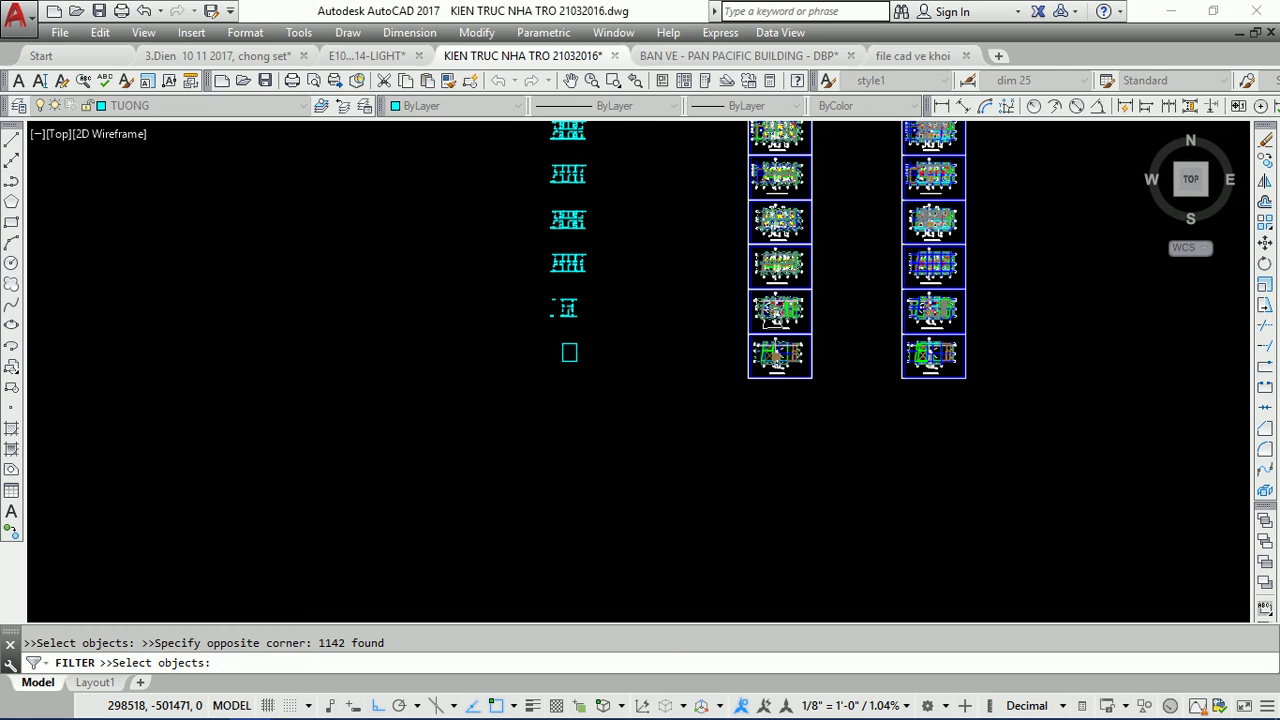
- Copy the 1142 filtered dimensions from a base point onto the wall-only plans beside the floor plans
{"action": "key", "text": "Return"}
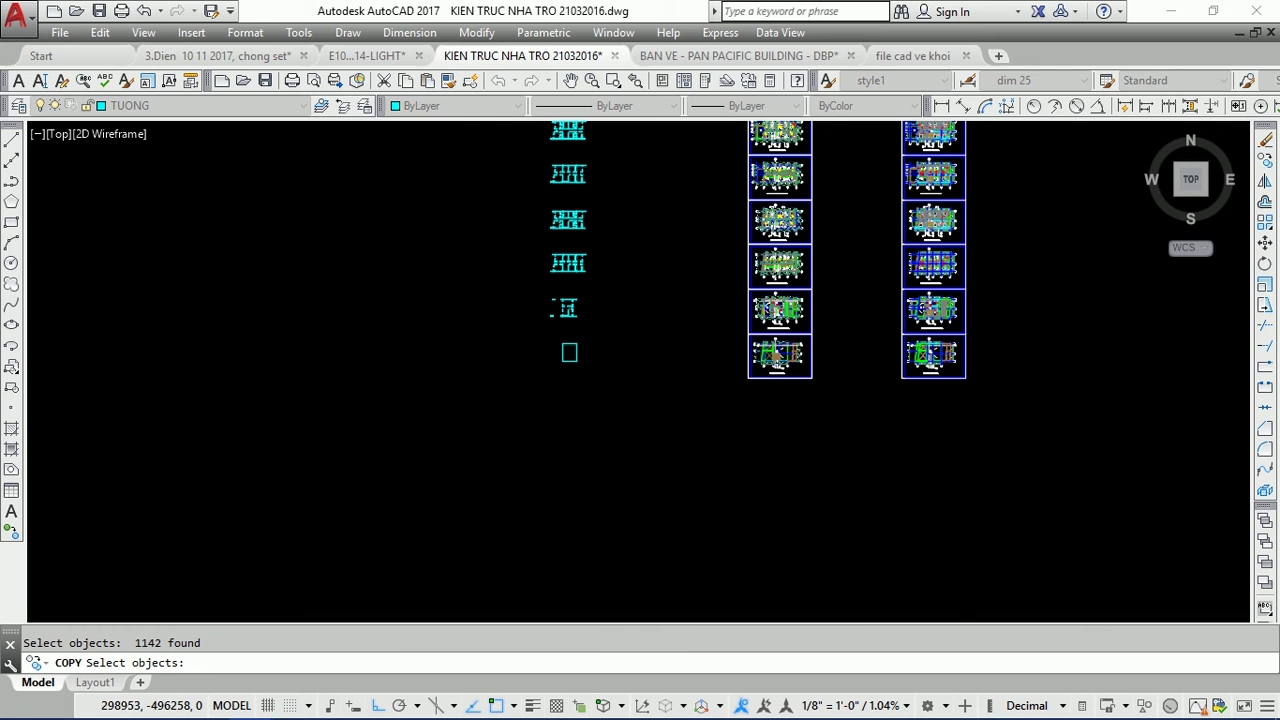
{"action": "middle_click_drag", "start_coordinate": [691, 408], "coordinate": [557, 586]}
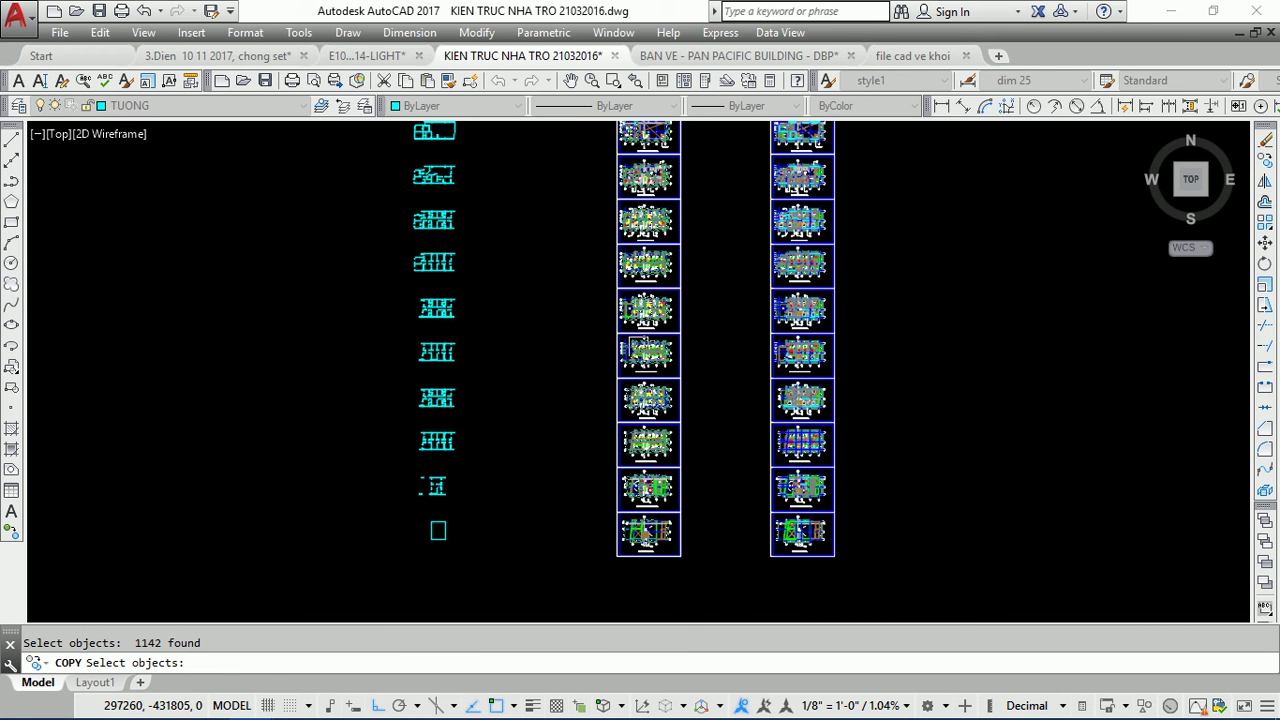
{"action": "scroll", "coordinate": [640, 328], "scroll_direction": "up", "scroll_amount": 3}
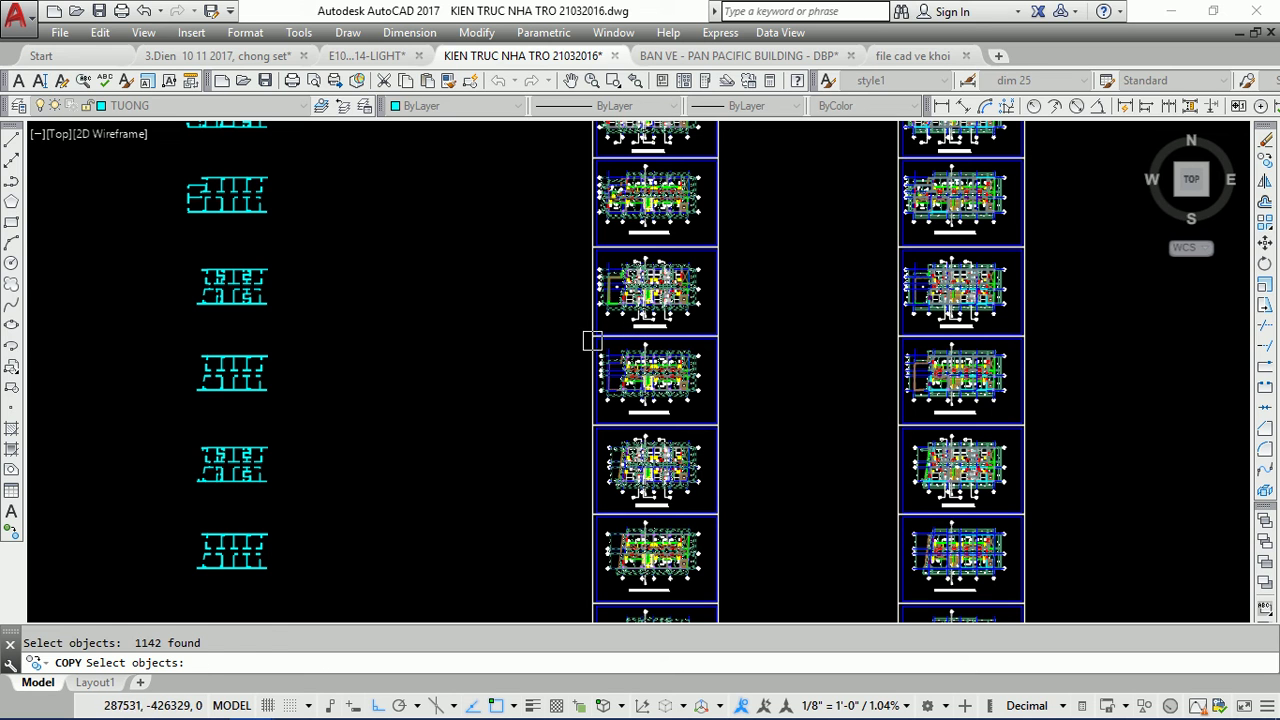
{"action": "key", "text": "Return"}
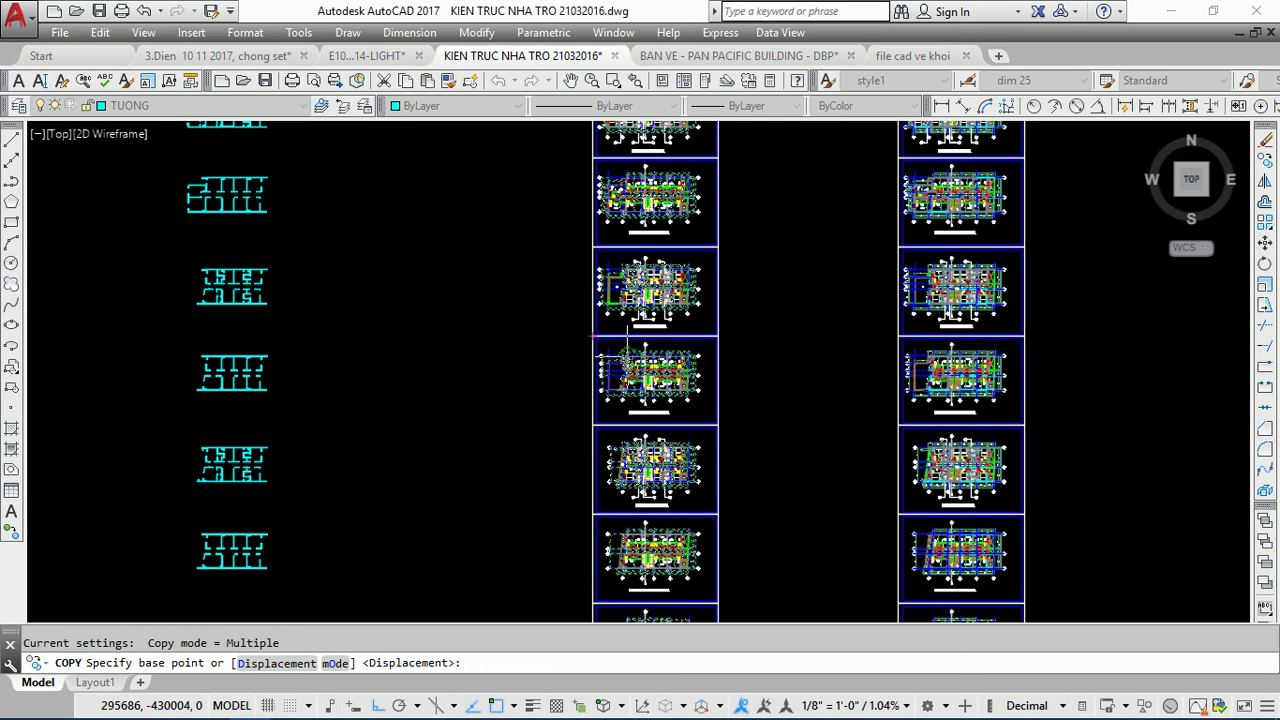
{"action": "left_click", "coordinate": [627, 352]}
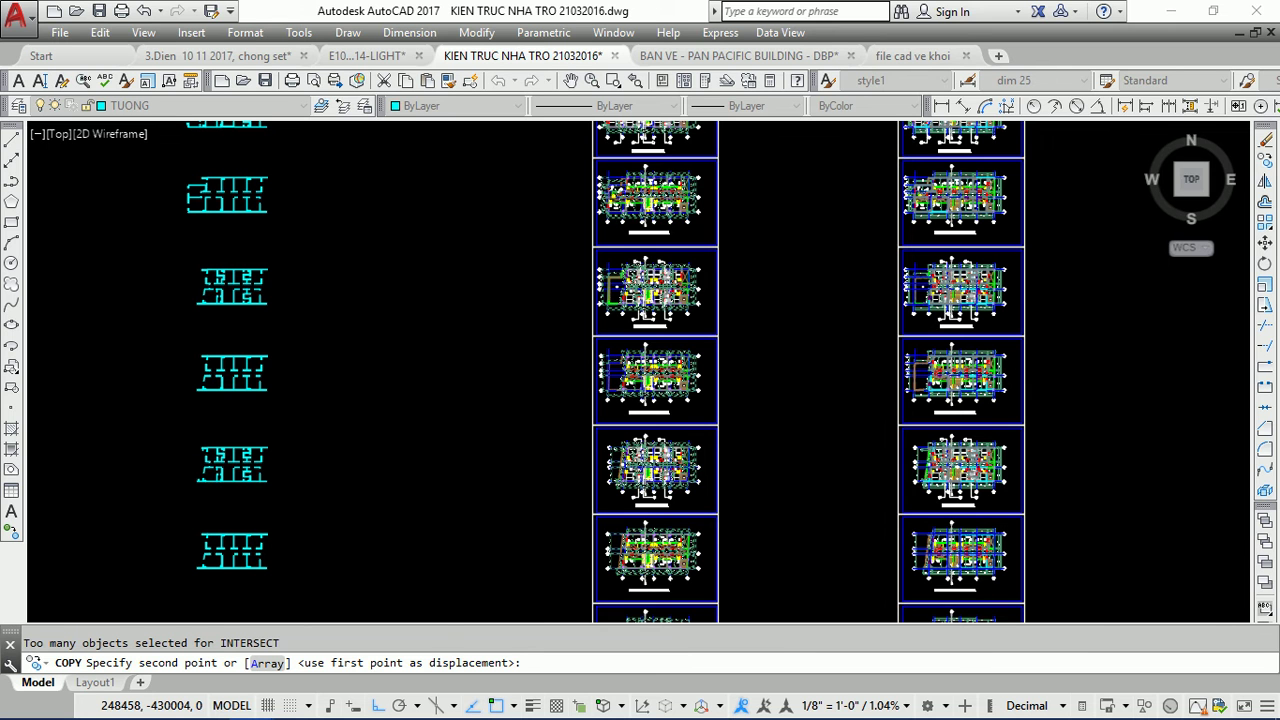
{"action": "left_click", "coordinate": [430, 360]}
- Pan and zoom around the sheets to check the copied dimensions
{"action": "middle_click_drag", "start_coordinate": [502, 404], "coordinate": [520, 392]}
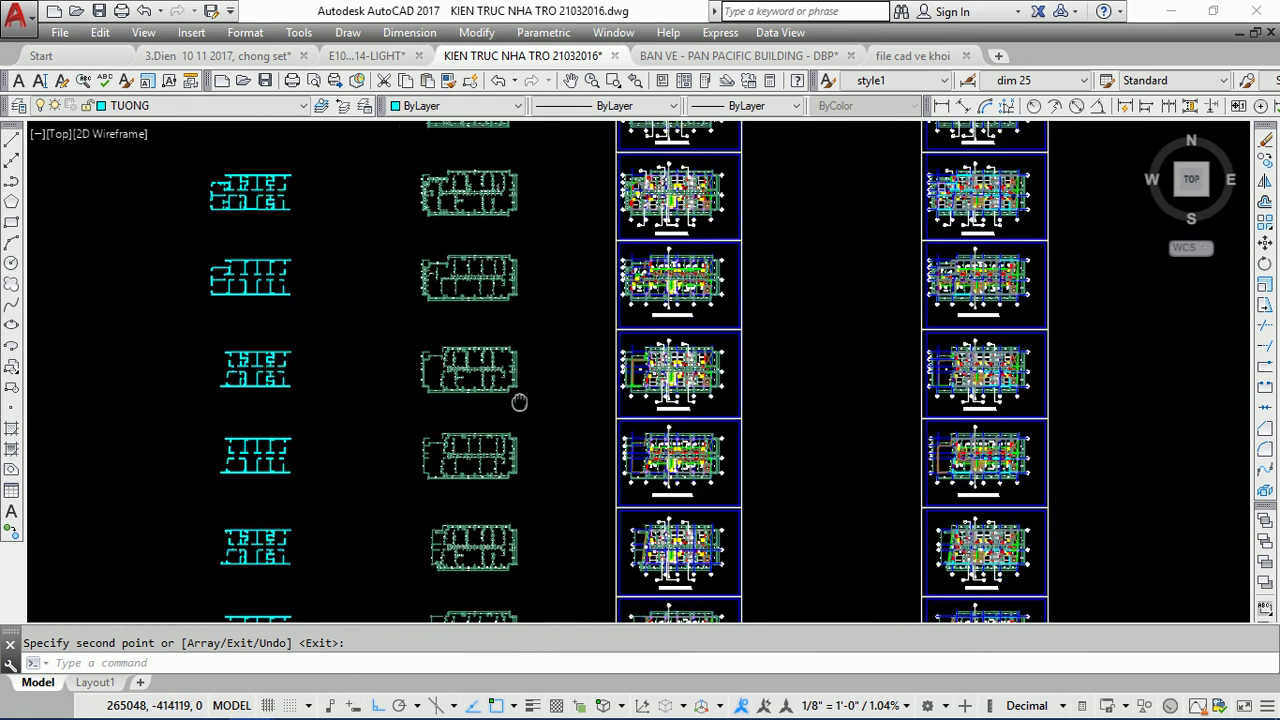
{"action": "scroll", "coordinate": [500, 394], "scroll_direction": "up", "scroll_amount": 5}
{"action": "scroll", "coordinate": [600, 300], "scroll_direction": "up", "scroll_amount": 3}
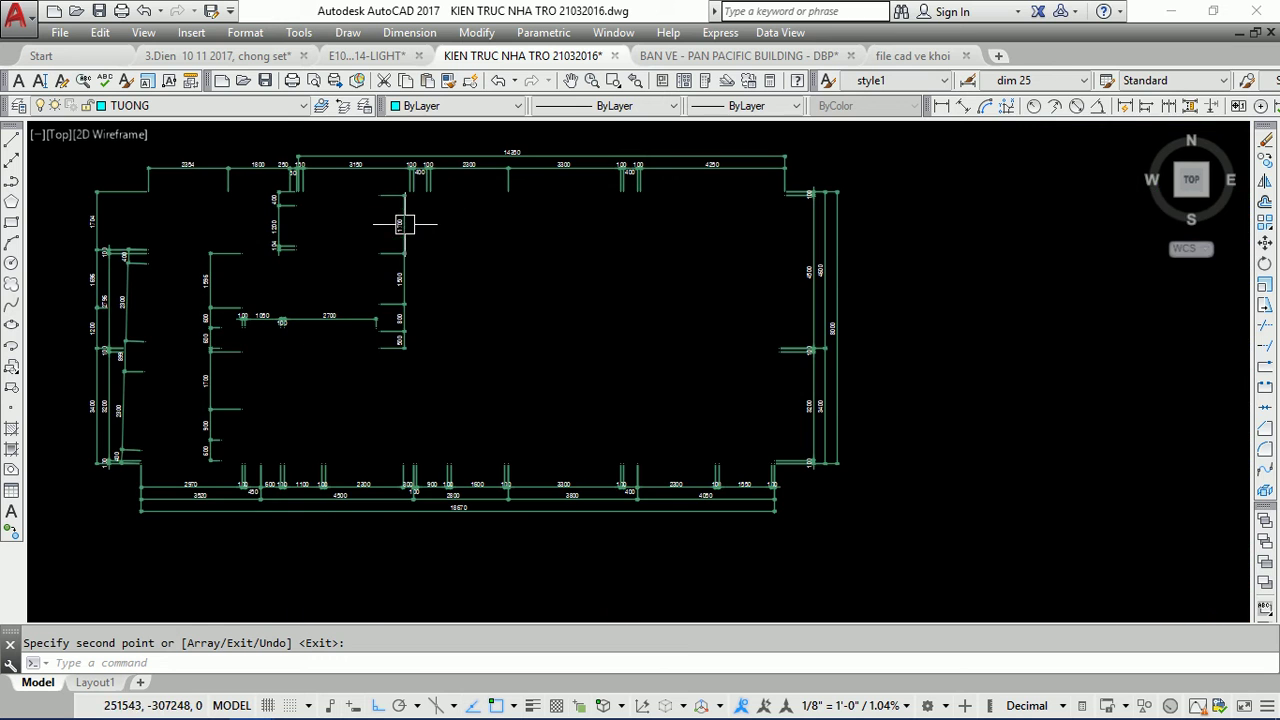
{"action": "scroll", "coordinate": [452, 157], "scroll_direction": "down", "scroll_amount": 8}
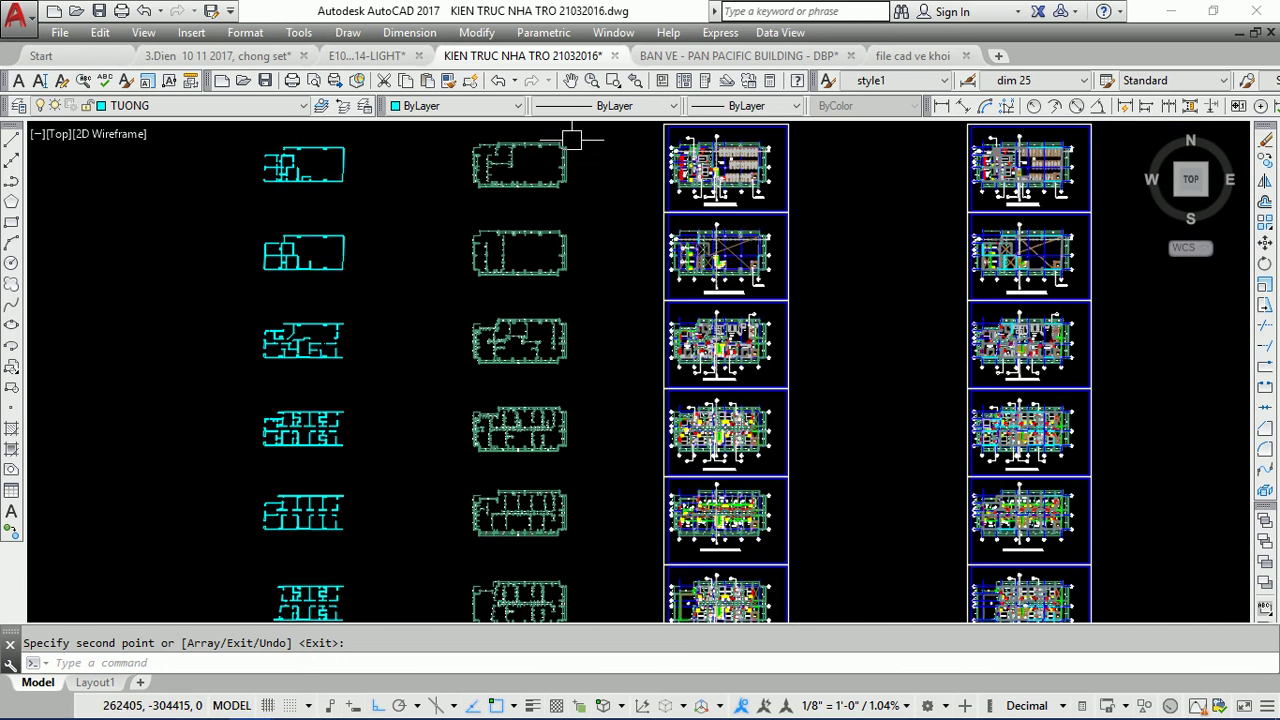
{"action": "scroll", "coordinate": [518, 404], "scroll_direction": "up", "scroll_amount": 5}
{"action": "scroll", "coordinate": [560, 300], "scroll_direction": "up", "scroll_amount": 2}
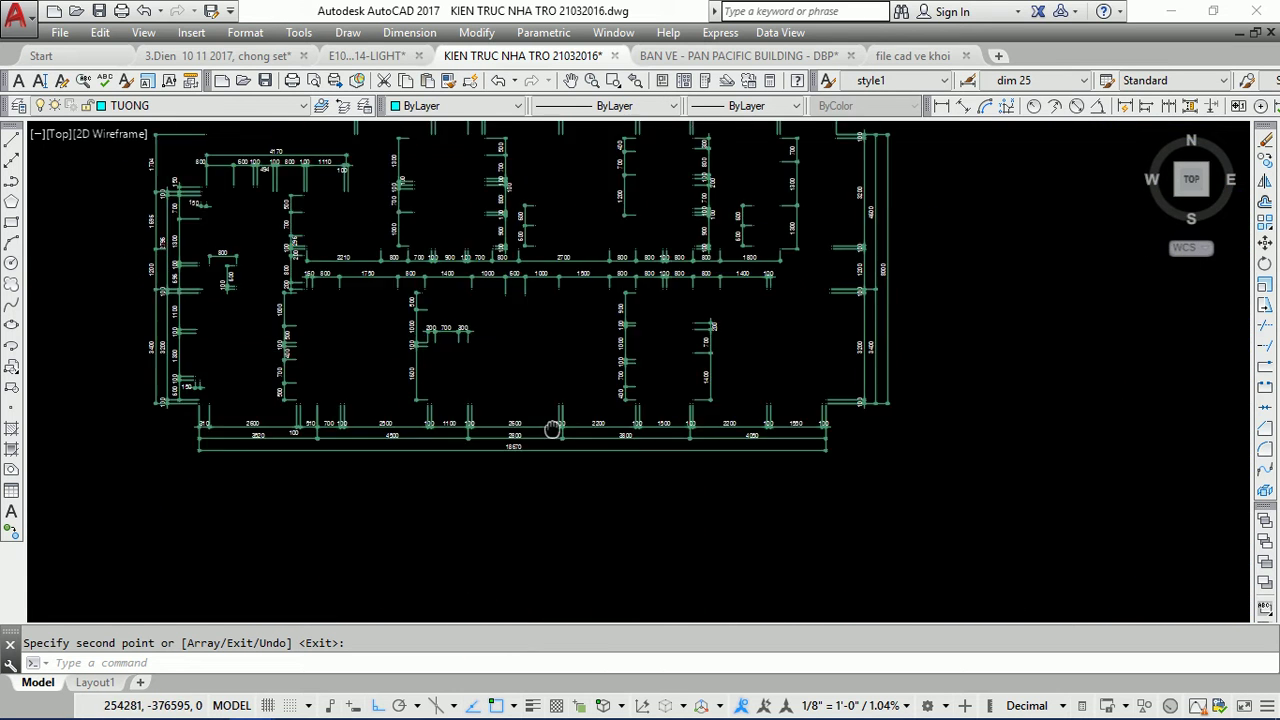
{"action": "scroll", "coordinate": [600, 213], "scroll_direction": "down", "scroll_amount": 7}
{"action": "scroll", "coordinate": [600, 213], "scroll_direction": "up", "scroll_amount": 5}
{"action": "middle_click_drag", "start_coordinate": [591, 323], "coordinate": [496, 392]}
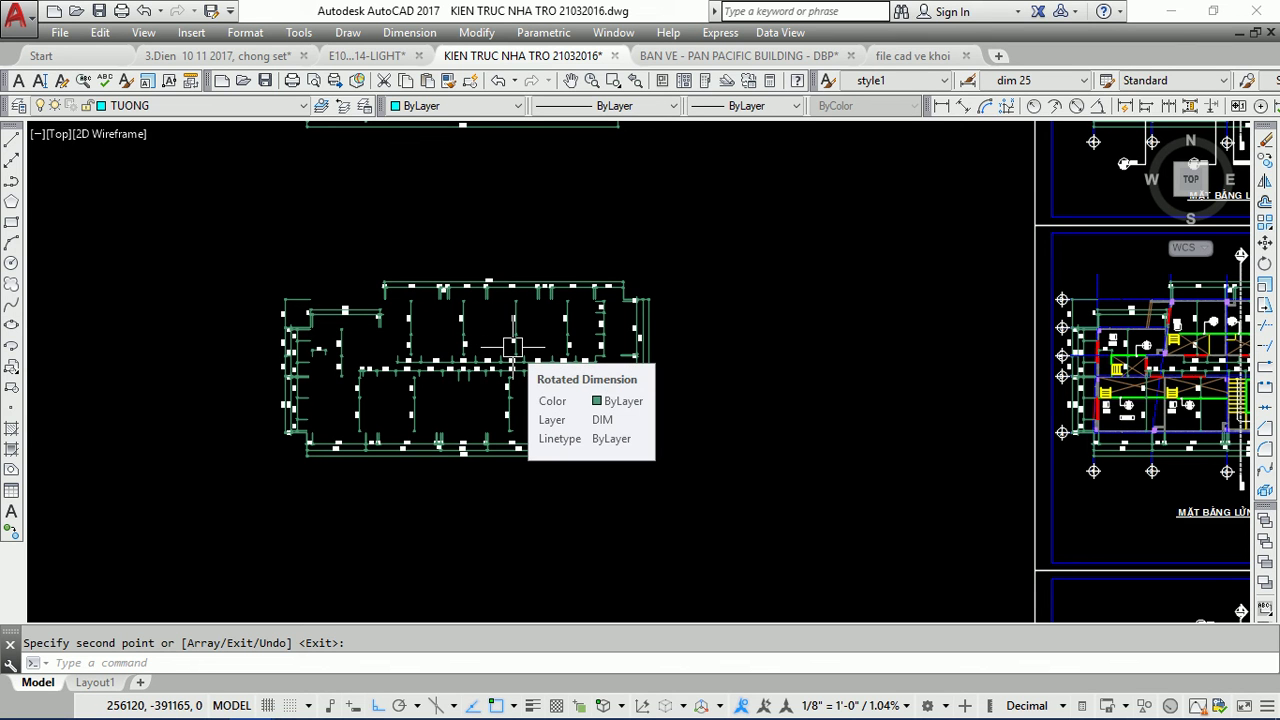
{"action": "middle_click_drag", "start_coordinate": [705, 380], "coordinate": [355, 405]}
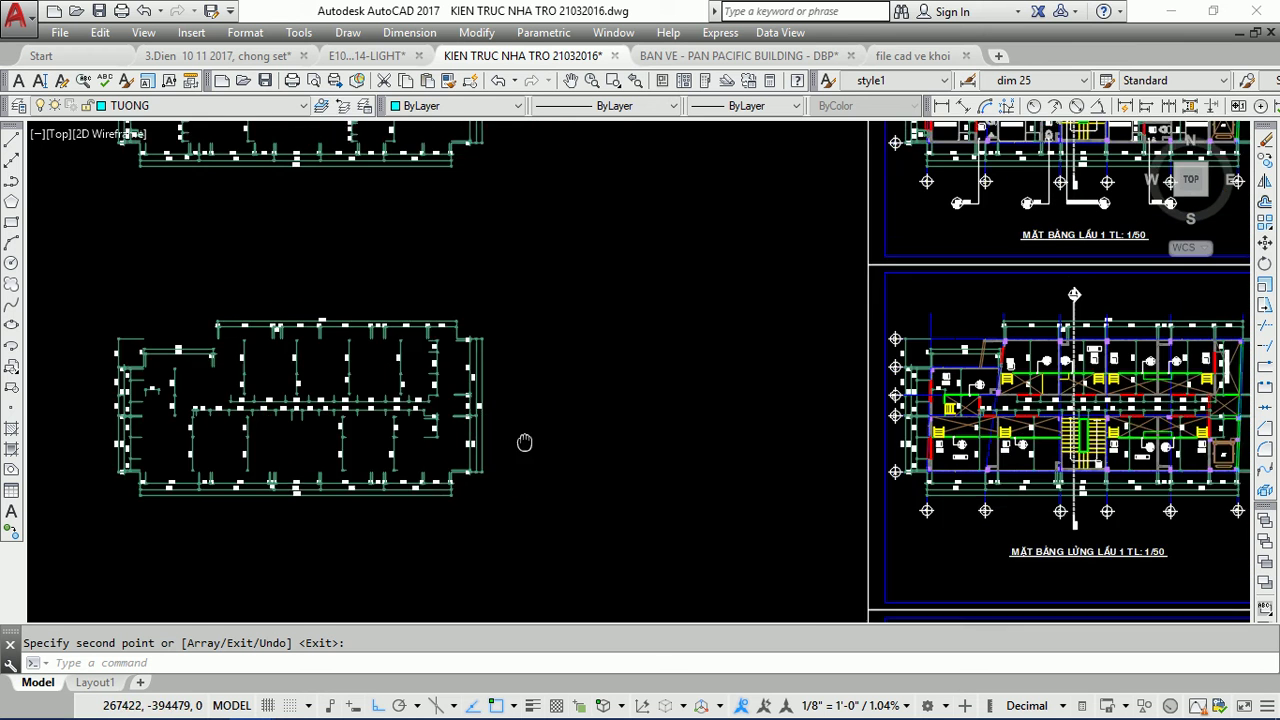
{"action": "scroll", "coordinate": [610, 367], "scroll_direction": "down", "scroll_amount": 2}
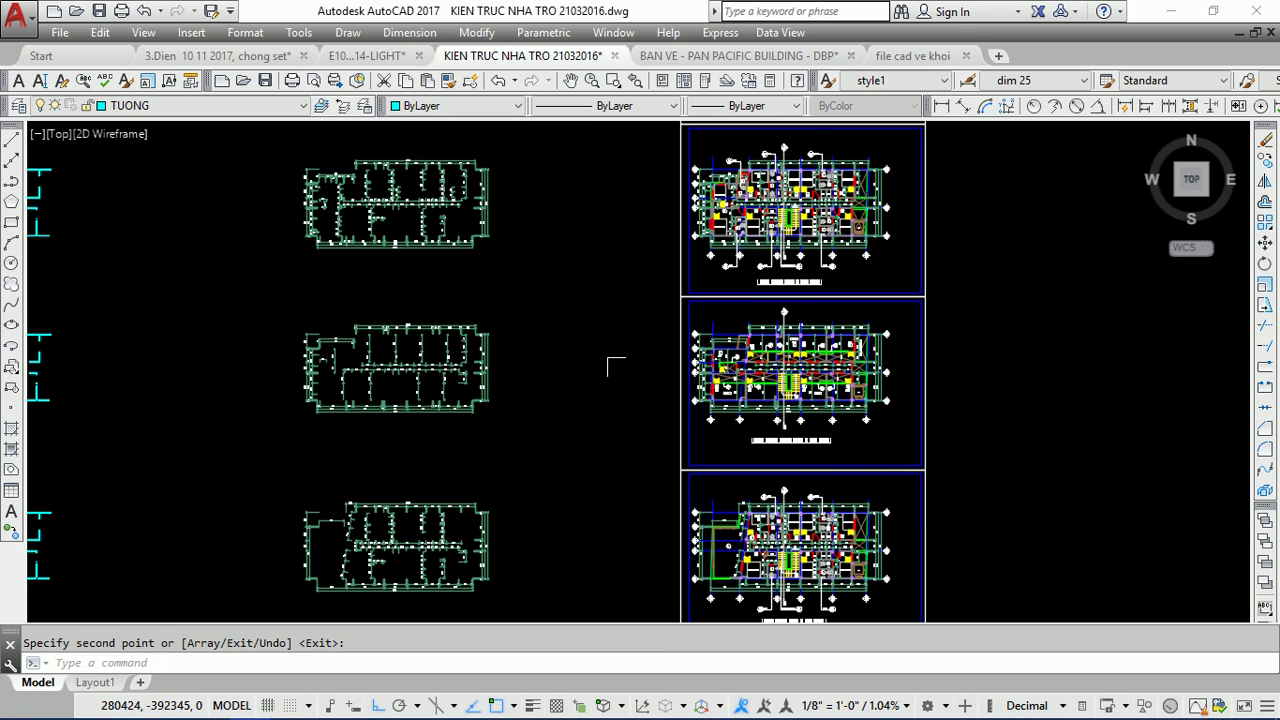
{"action": "middle_click_drag", "start_coordinate": [609, 363], "coordinate": [569, 471]}
{"action": "middle_click_drag", "start_coordinate": [566, 391], "coordinate": [607, 463]}
{"action": "mouse_move", "coordinate": [606, 349]}
{"action": "middle_mouse_down"}
{"action": "mouse_move", "coordinate": [466, 457]}
{"action": "mouse_move", "coordinate": [631, 471]}
{"action": "middle_mouse_up"}
{"action": "scroll", "coordinate": [638, 471], "scroll_direction": "up", "scroll_amount": 6}
{"action": "scroll", "coordinate": [638, 471], "scroll_direction": "down", "scroll_amount": 6}
{"action": "scroll", "coordinate": [640, 430], "scroll_direction": "up", "scroll_amount": 6}
{"action": "scroll", "coordinate": [641, 404], "scroll_direction": "up", "scroll_amount": 5}
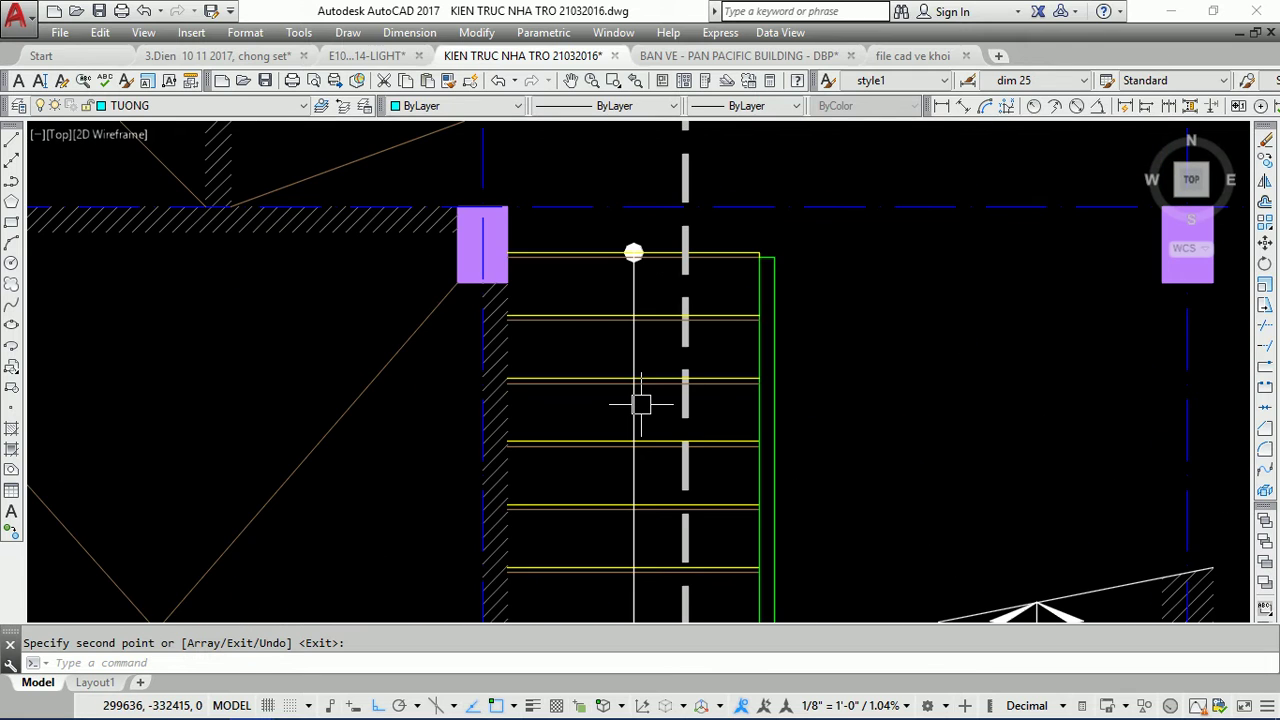
{"action": "scroll", "coordinate": [677, 344], "scroll_direction": "down", "scroll_amount": 6}
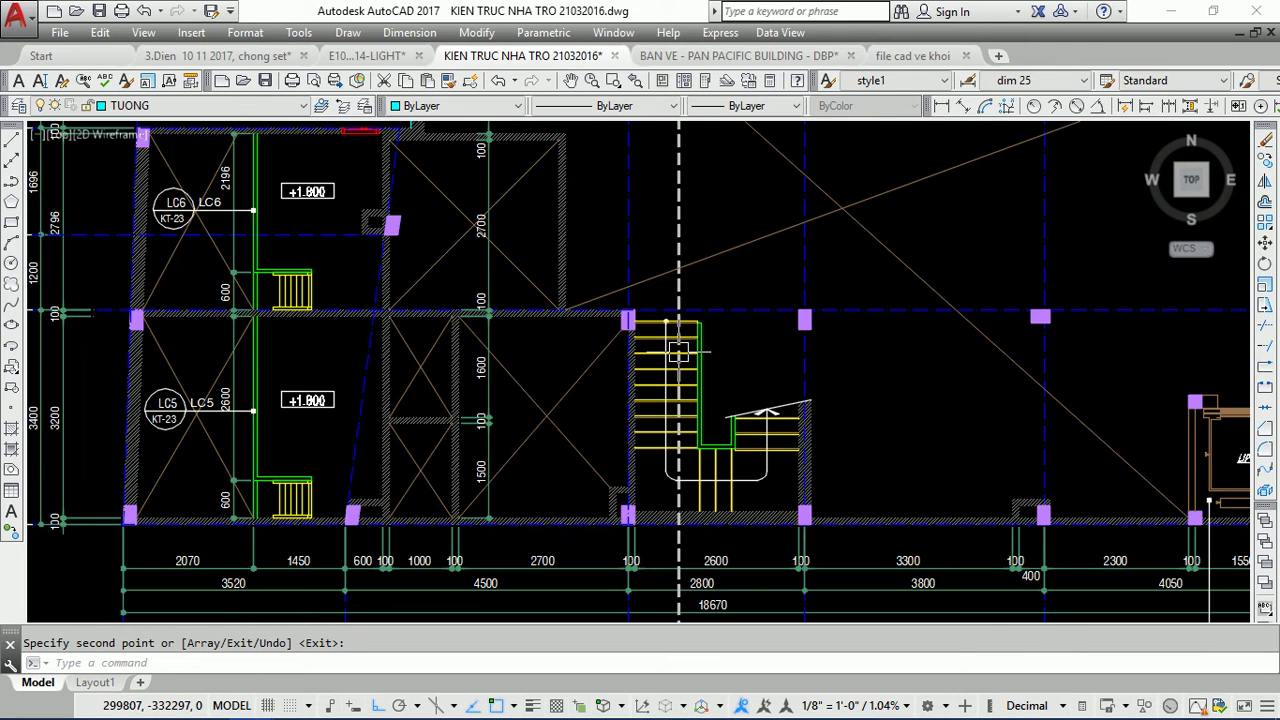
{"action": "scroll", "coordinate": [679, 351], "scroll_direction": "down", "scroll_amount": 5}
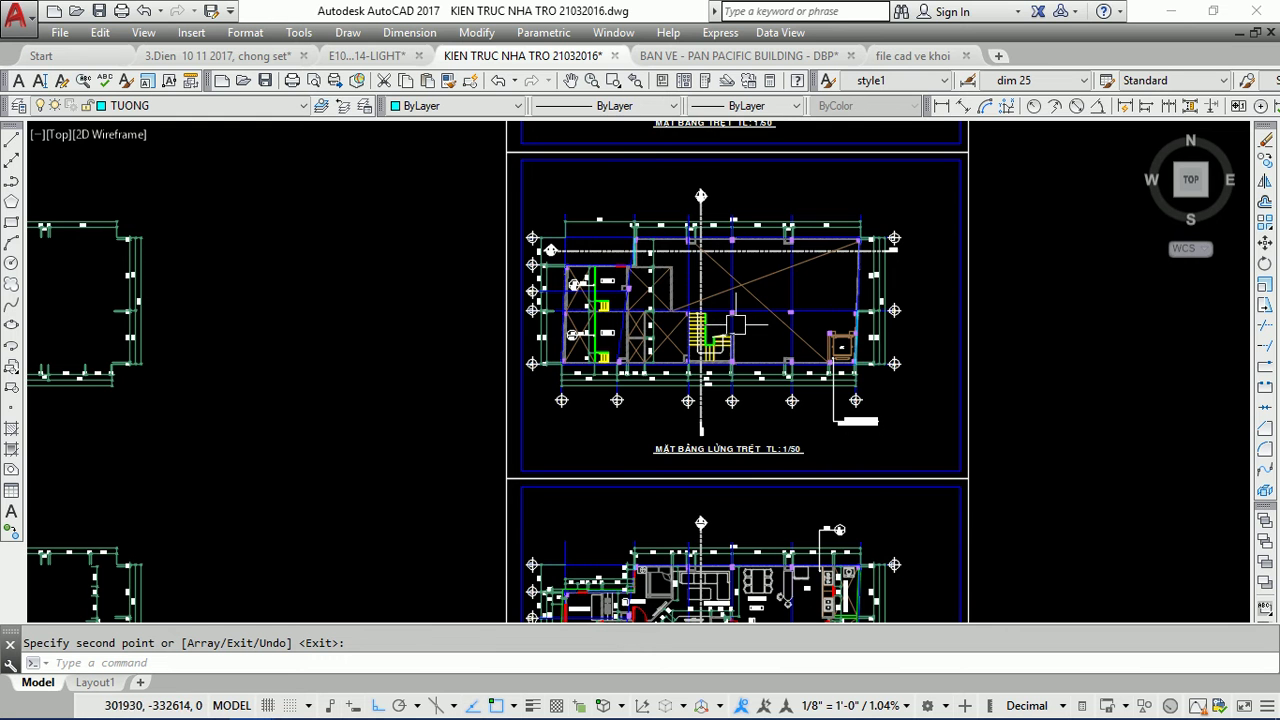
{"action": "scroll", "coordinate": [720, 350], "scroll_direction": "down", "scroll_amount": 2}
{"action": "scroll", "coordinate": [725, 366], "scroll_direction": "down", "scroll_amount": 4}
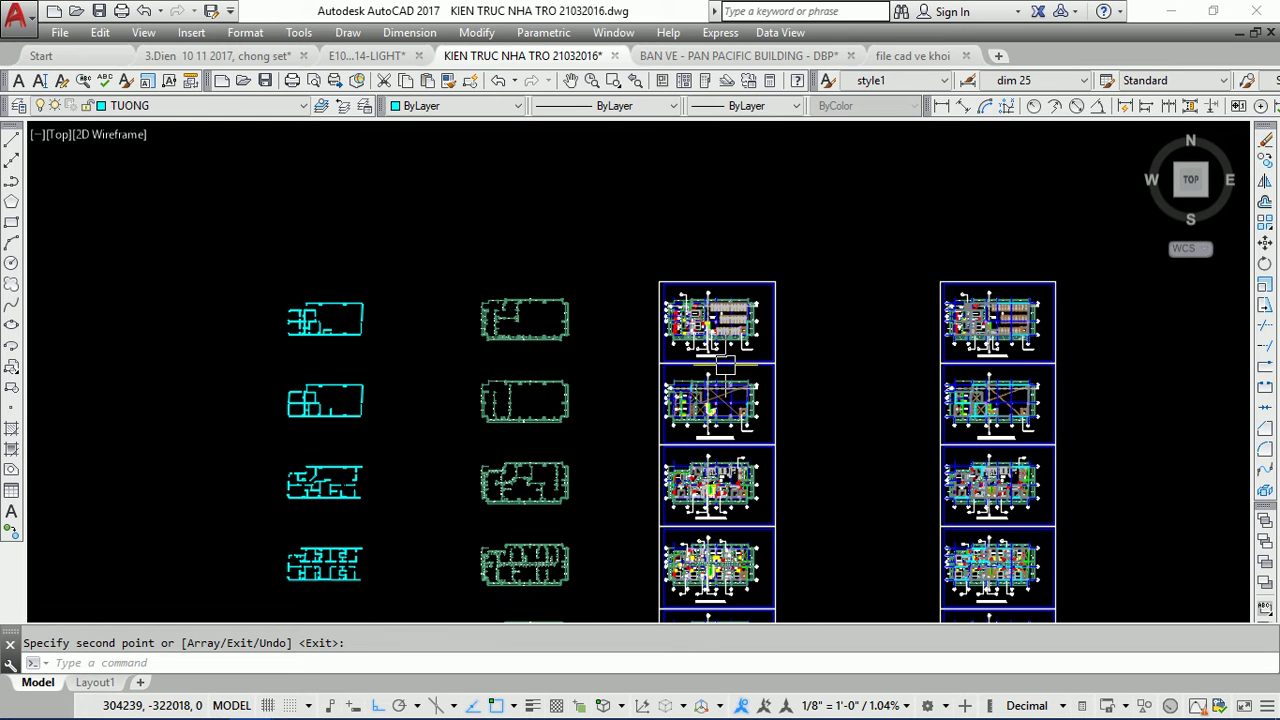
{"action": "scroll", "coordinate": [719, 307], "scroll_direction": "up", "scroll_amount": 4}
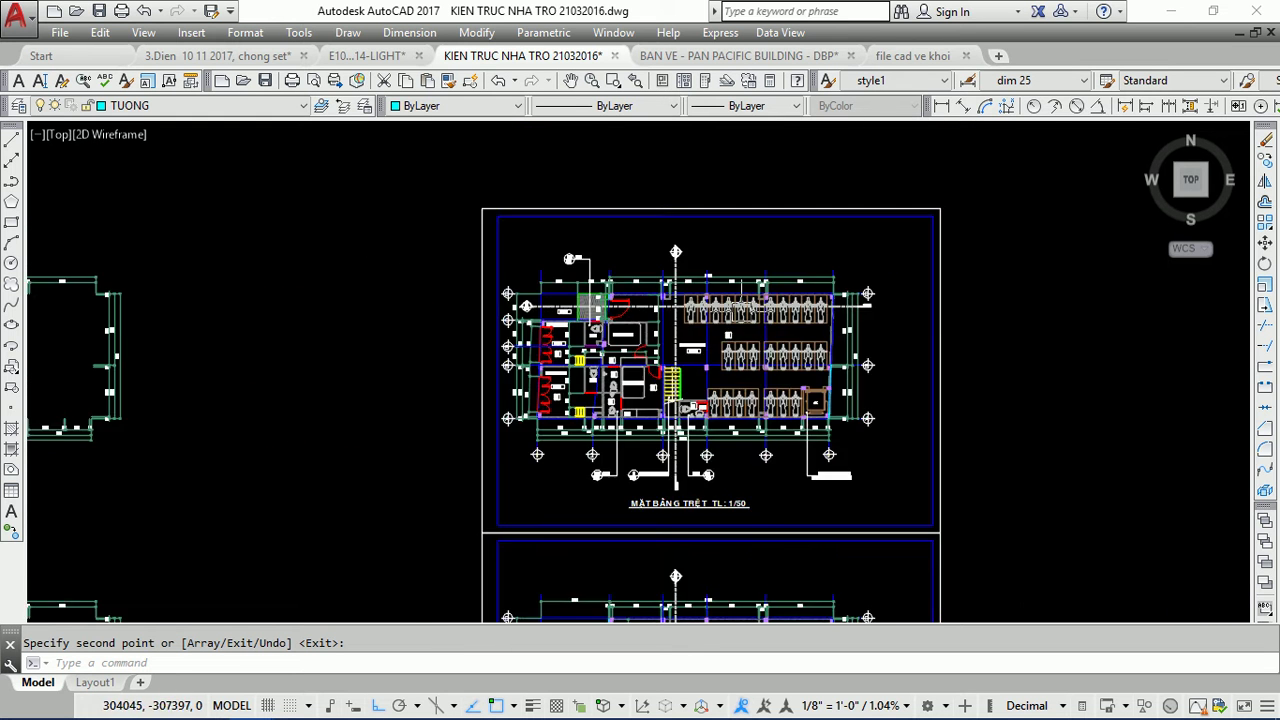
{"action": "scroll", "coordinate": [592, 303], "scroll_direction": "up", "scroll_amount": 2}
{"action": "scroll", "coordinate": [592, 305], "scroll_direction": "up", "scroll_amount": 4}
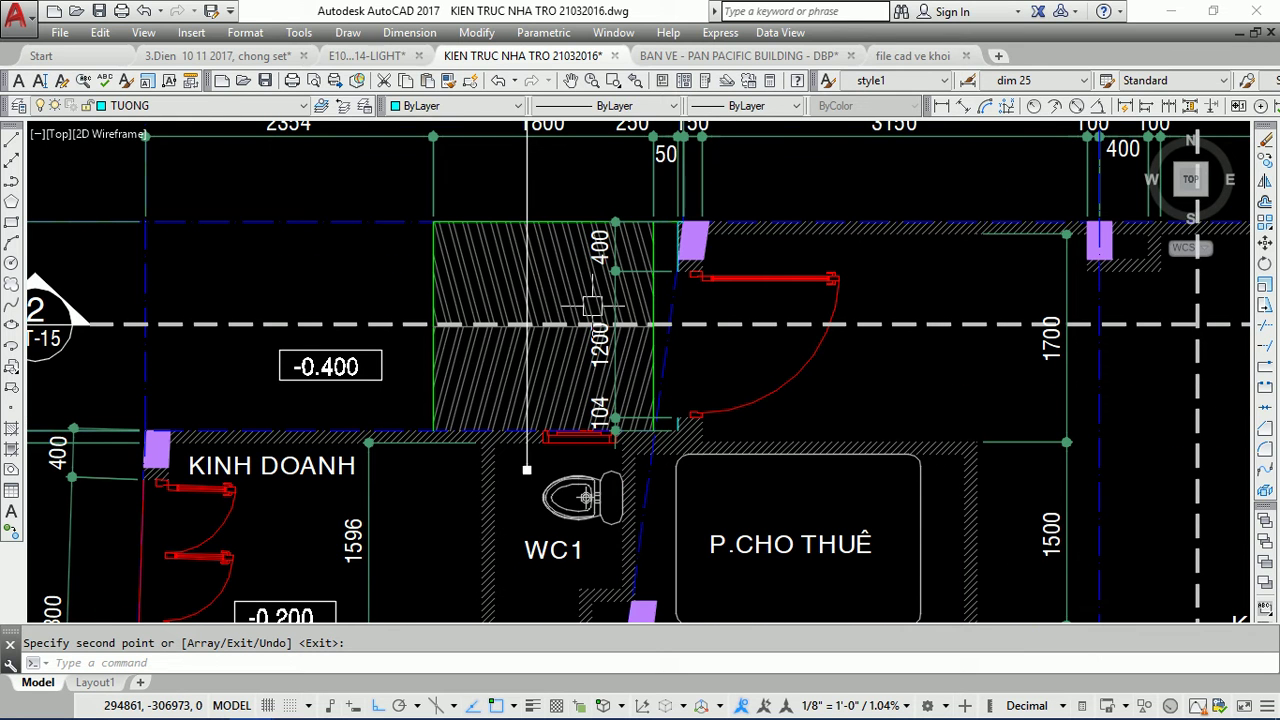
{"action": "scroll", "coordinate": [592, 303], "scroll_direction": "down", "scroll_amount": 5}
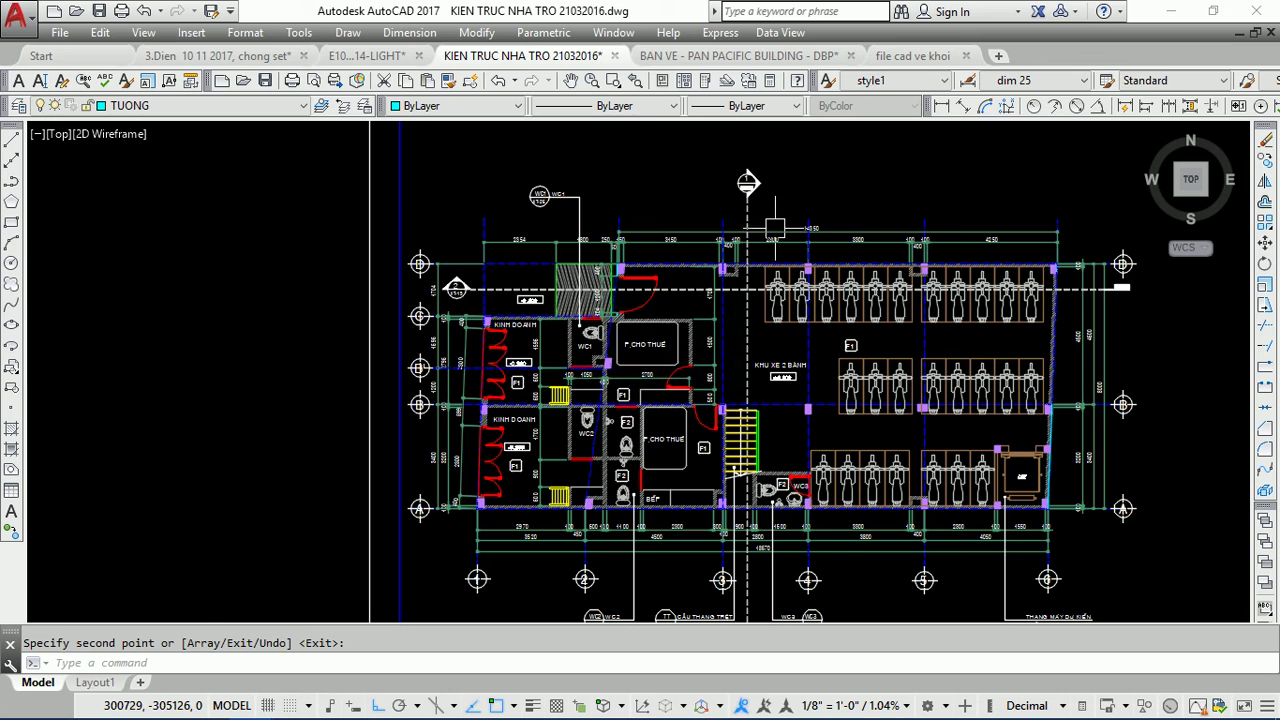
{"action": "scroll", "coordinate": [788, 235], "scroll_direction": "down", "scroll_amount": 6}
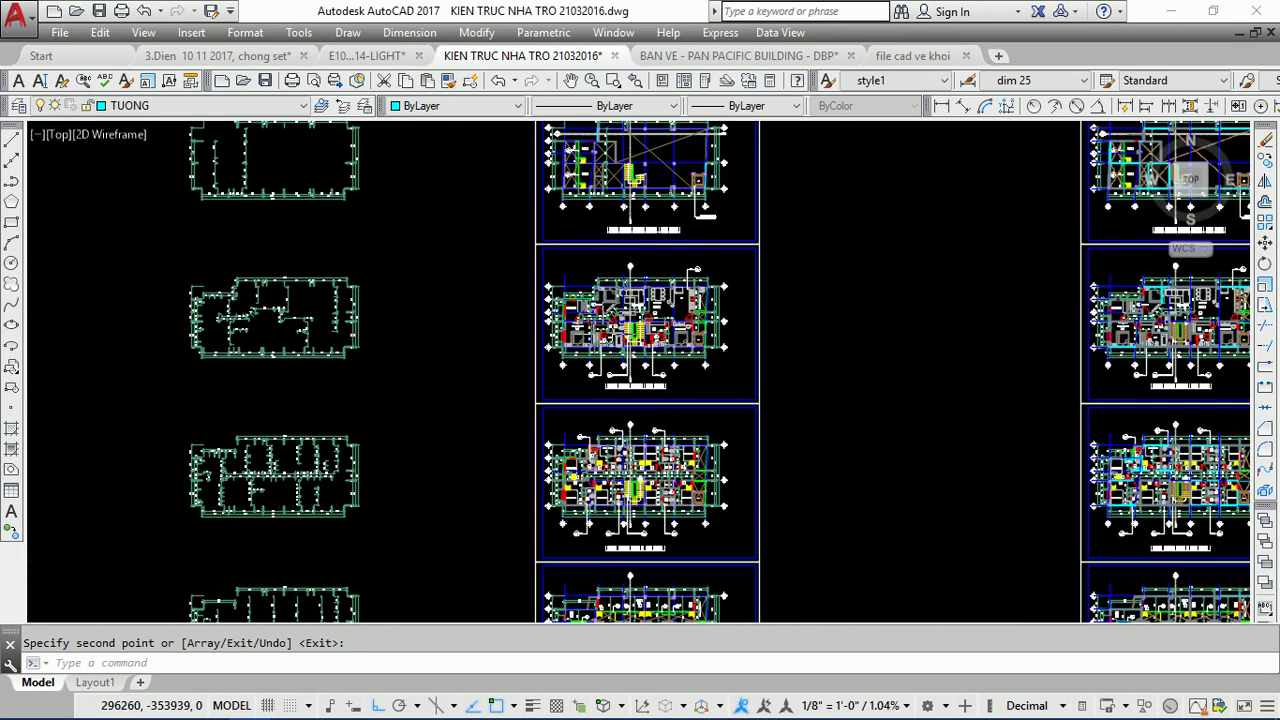
{"action": "scroll", "coordinate": [602, 336], "scroll_direction": "up", "scroll_amount": 6}
{"action": "scroll", "coordinate": [602, 336], "scroll_direction": "down", "scroll_amount": 5}
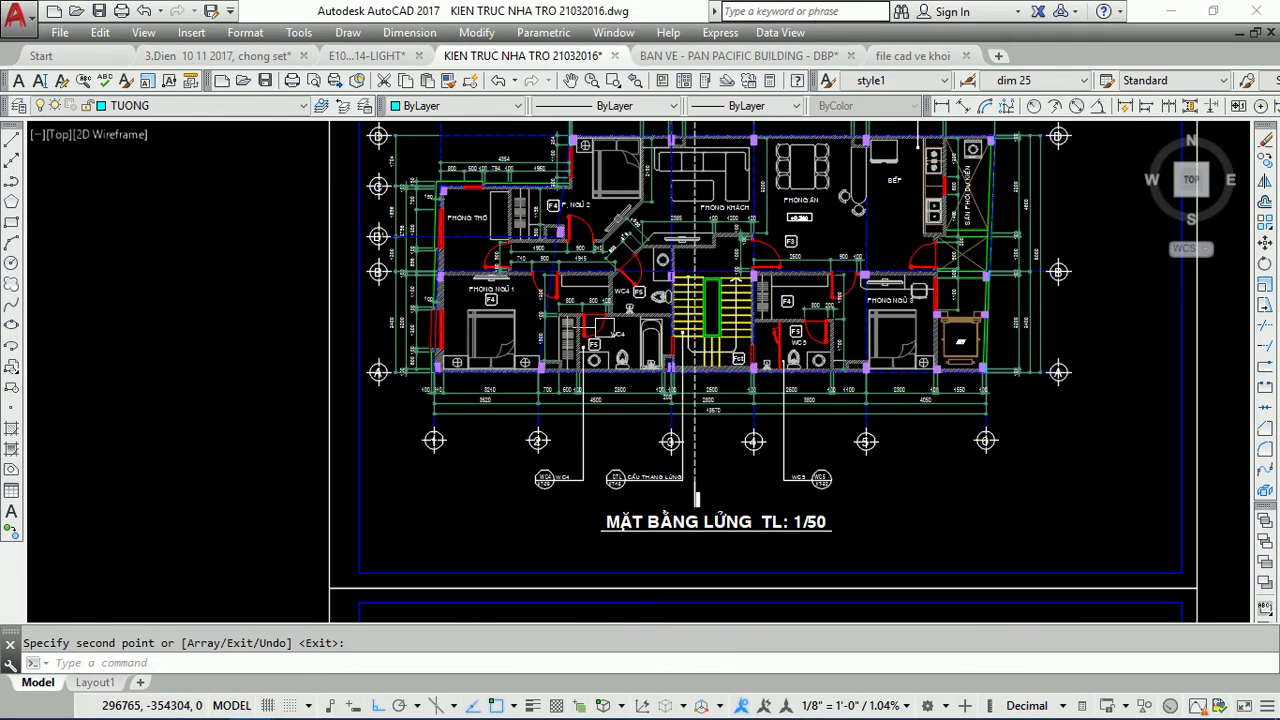
{"action": "scroll", "coordinate": [695, 498], "scroll_direction": "down", "scroll_amount": 1}
{"action": "scroll", "coordinate": [693, 498], "scroll_direction": "up", "scroll_amount": 4}
{"action": "scroll", "coordinate": [690, 505], "scroll_direction": "down", "scroll_amount": 6}
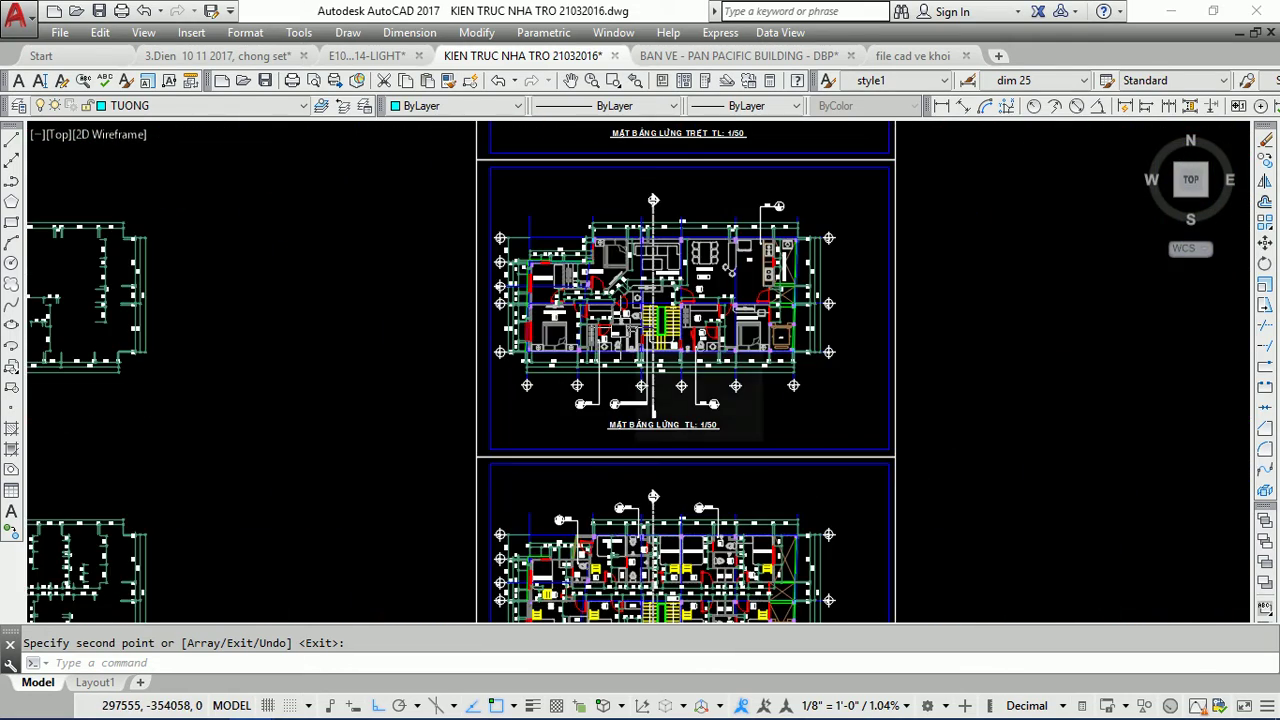
{"action": "scroll", "coordinate": [676, 542], "scroll_direction": "up", "scroll_amount": 3}
{"action": "scroll", "coordinate": [628, 282], "scroll_direction": "up", "scroll_amount": 3}
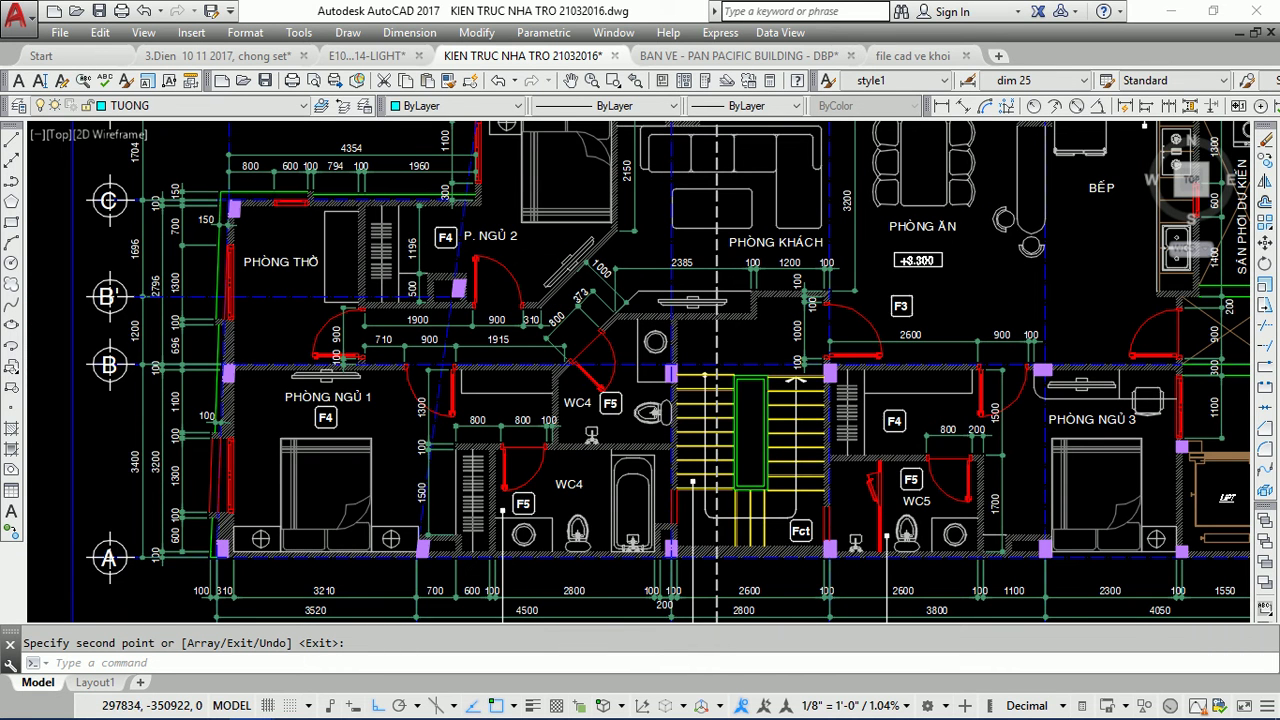
{"action": "middle_click_drag", "start_coordinate": [464, 305], "coordinate": [565, 277]}
{"action": "scroll", "coordinate": [716, 268], "scroll_direction": "down", "scroll_amount": 5}
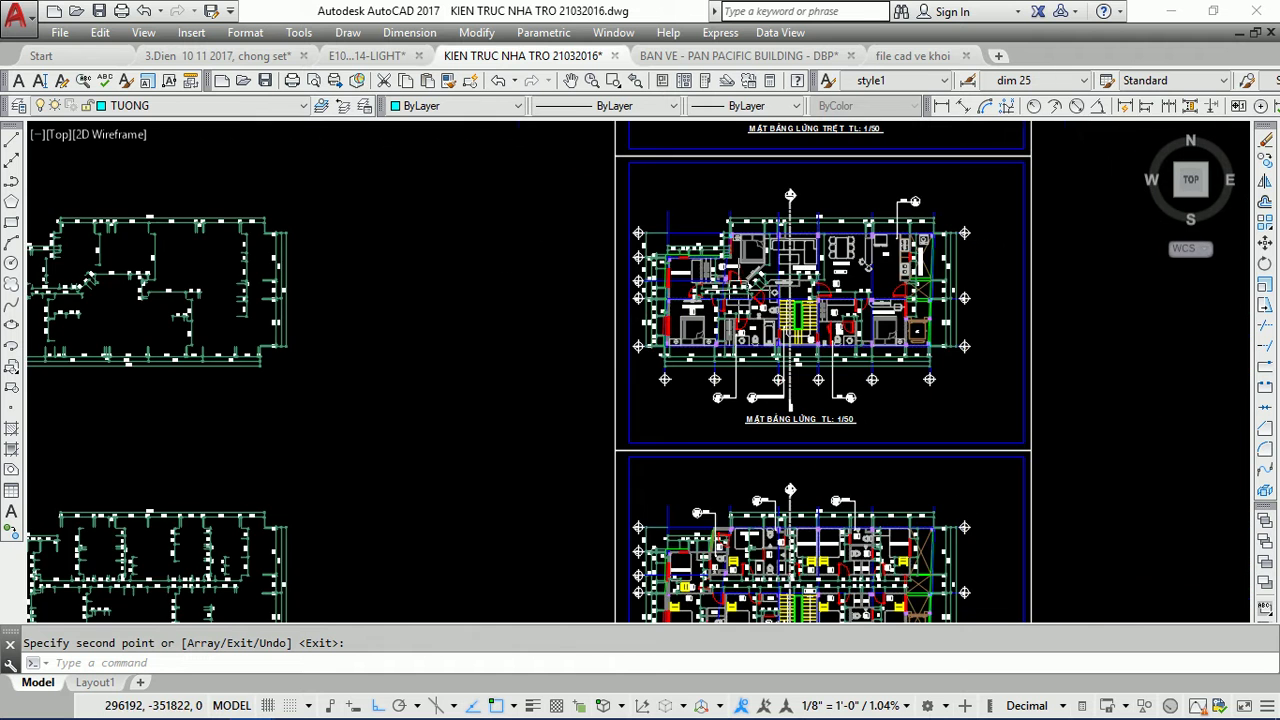
{"action": "middle_click_drag", "start_coordinate": [270, 270], "coordinate": [463, 371]}
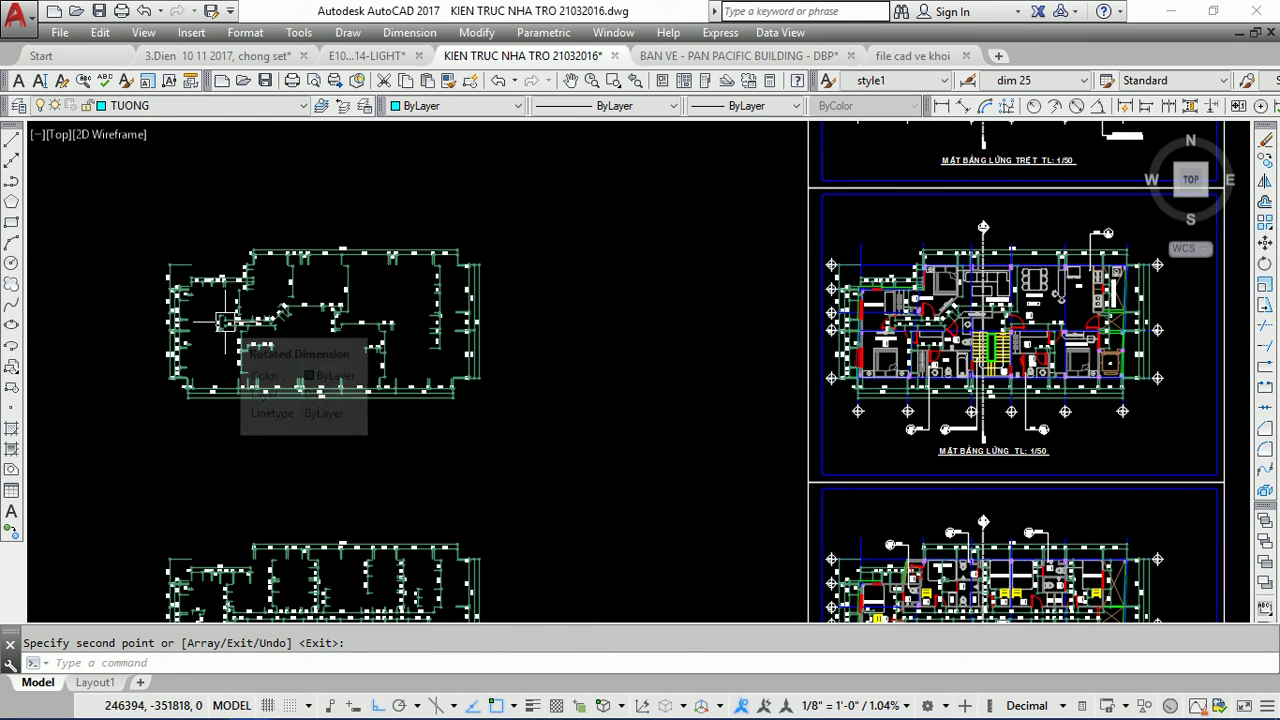
- Switch to the E10...14-LIGHT drawing and zoom in on its lighting layout
{"action": "left_click", "coordinate": [367, 55]}
{"action": "scroll", "coordinate": [658, 240], "scroll_direction": "up", "scroll_amount": 3}
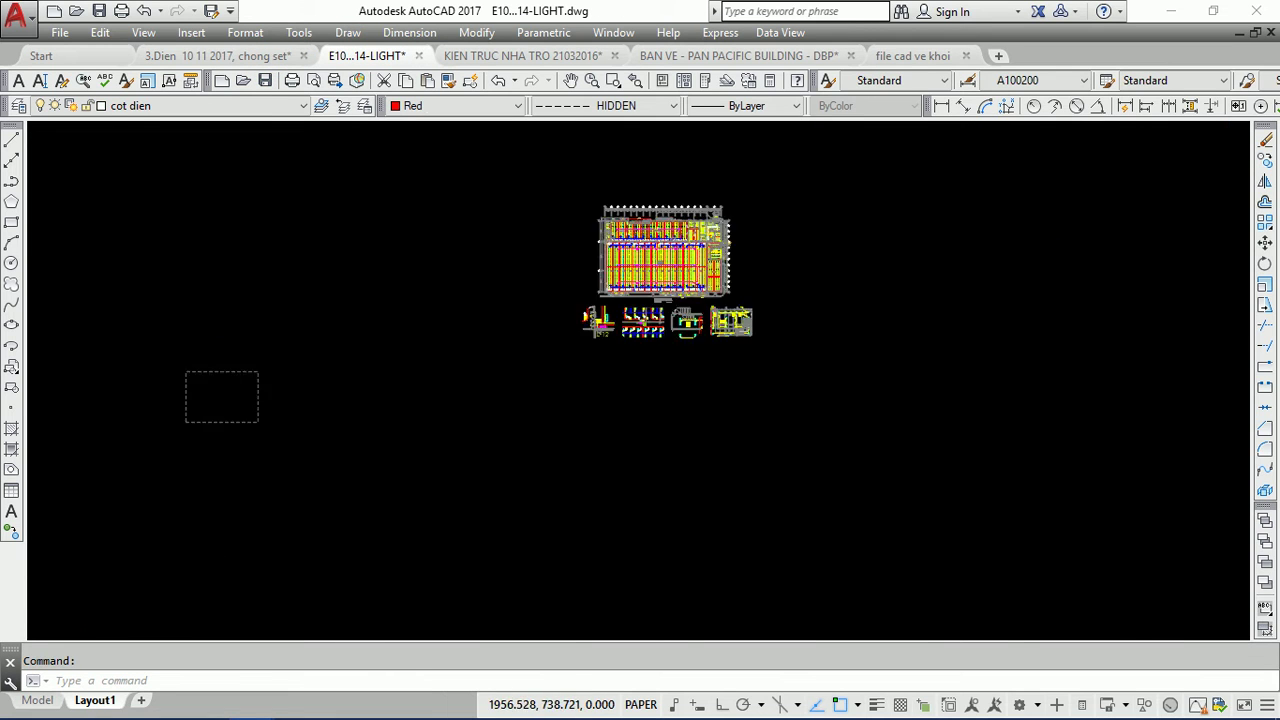
{"action": "scroll", "coordinate": [658, 240], "scroll_direction": "up", "scroll_amount": 10}
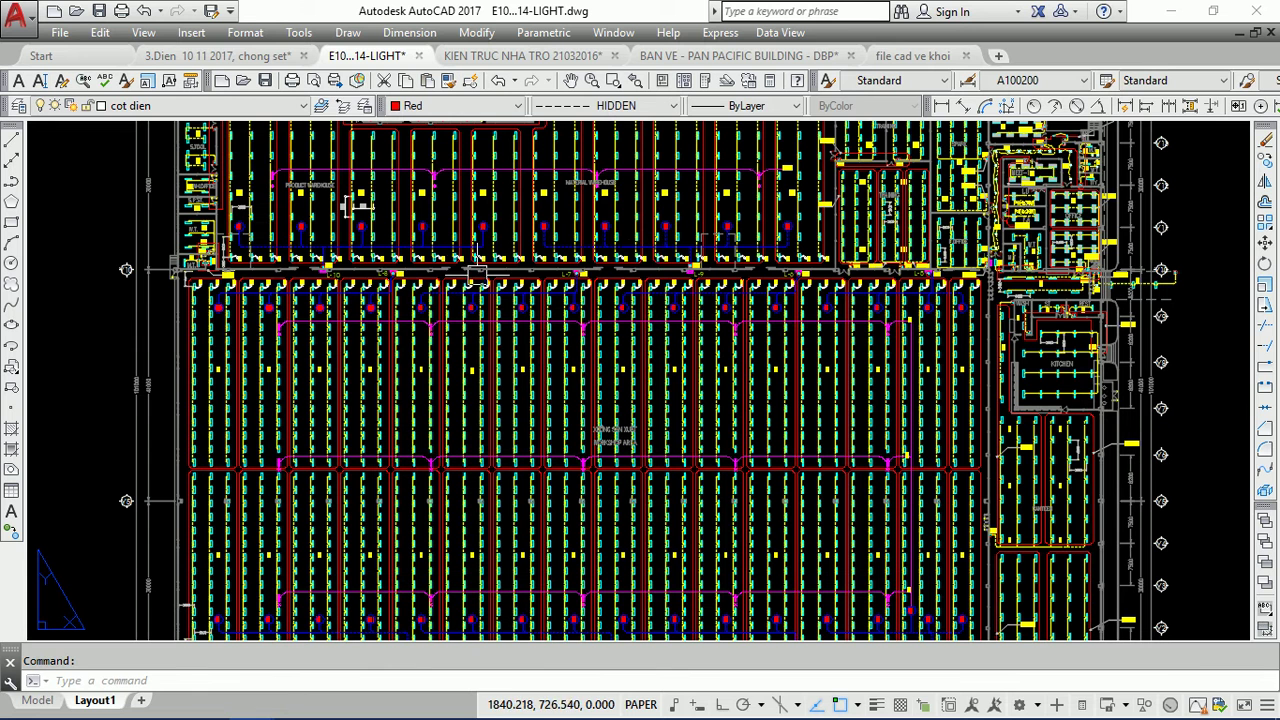
{"action": "middle_click_drag", "start_coordinate": [237, 305], "coordinate": [280, 305]}
{"action": "scroll", "coordinate": [270, 300], "scroll_direction": "up", "scroll_amount": 1}
{"action": "scroll", "coordinate": [268, 299], "scroll_direction": "up", "scroll_amount": 5}
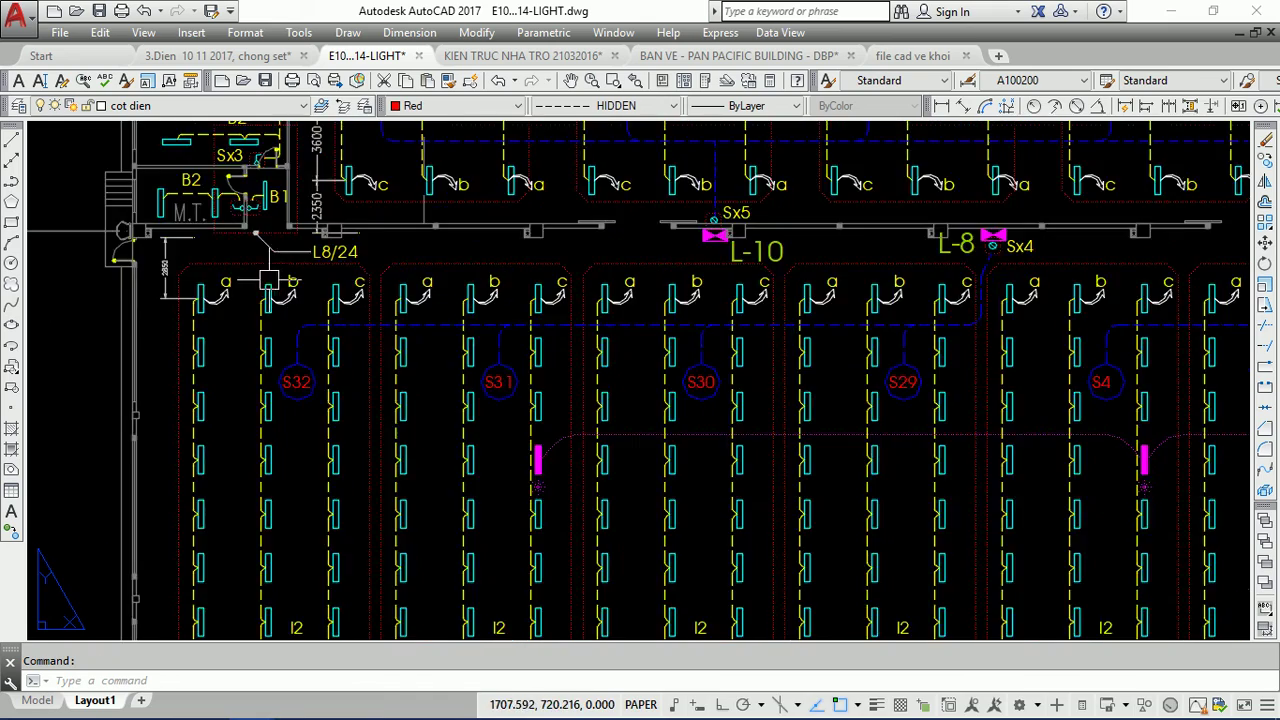
{"action": "scroll", "coordinate": [265, 298], "scroll_direction": "up", "scroll_amount": 5}
{"action": "left_click", "coordinate": [265, 298]}
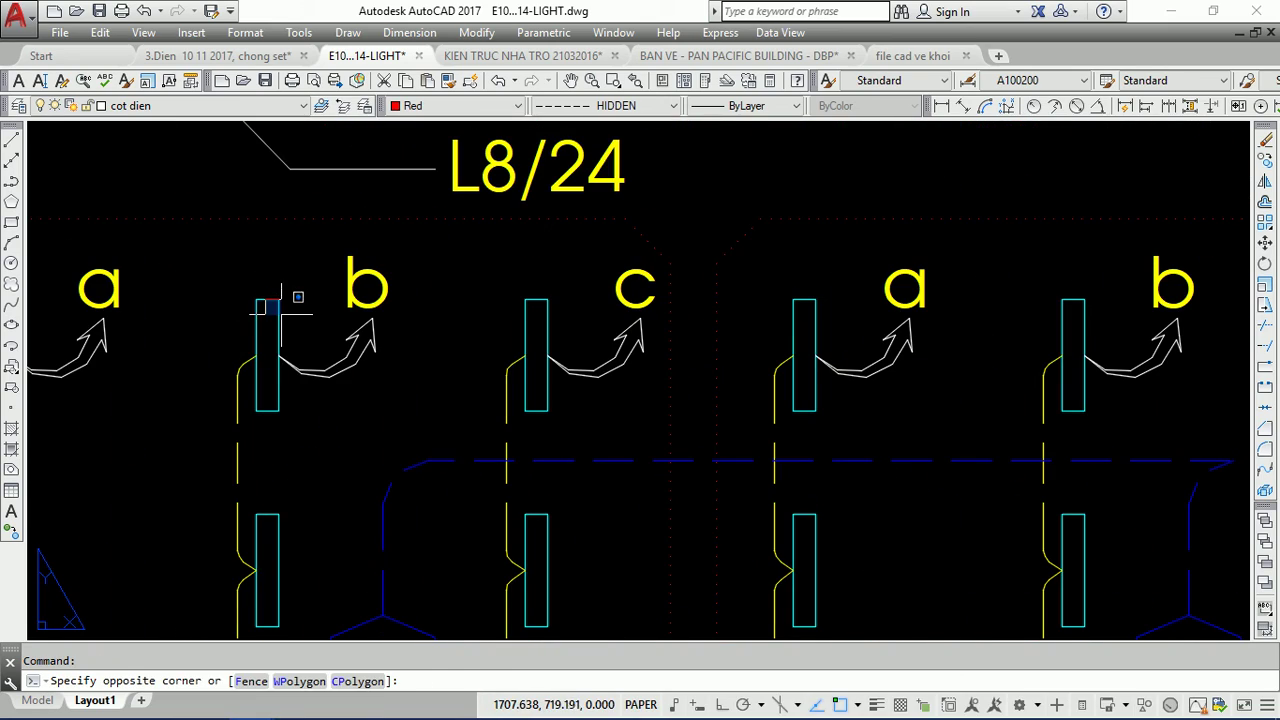
{"action": "key", "text": "Escape"}
{"action": "left_click", "coordinate": [271, 303]}
{"action": "left_click", "coordinate": [273, 292]}
{"action": "scroll", "coordinate": [300, 293], "scroll_direction": "down", "scroll_amount": 6}
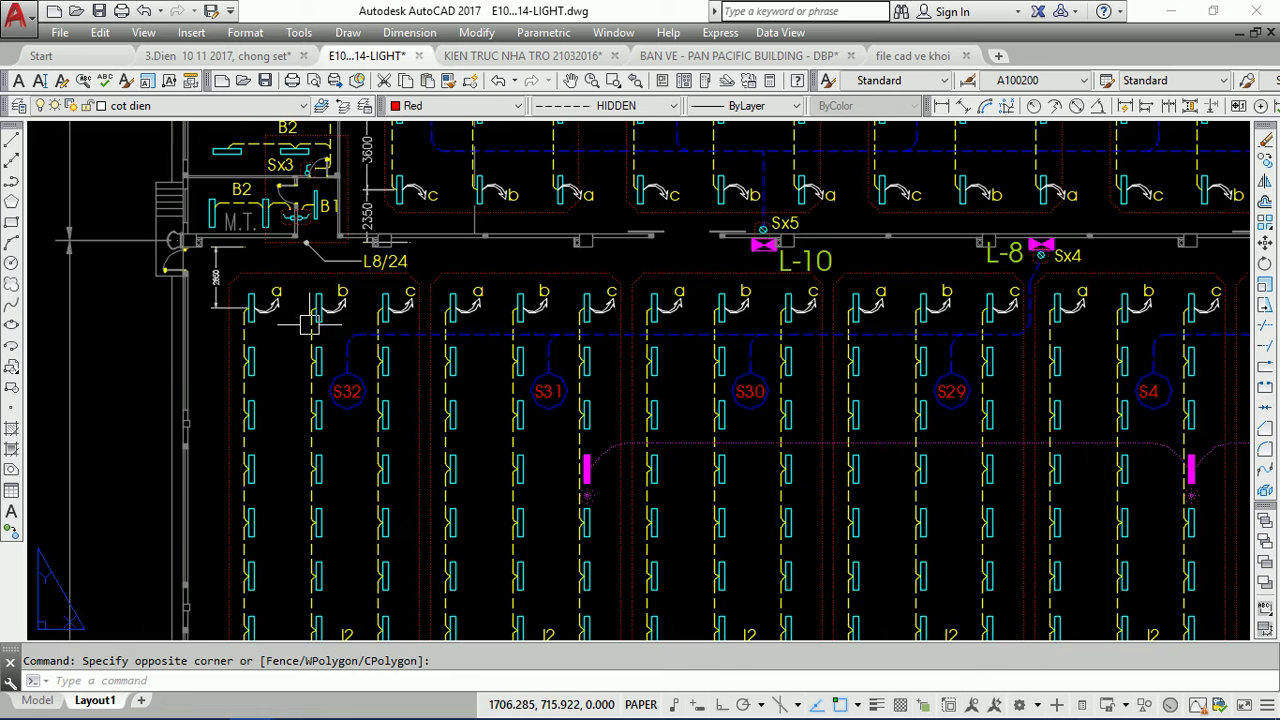
- In model space, select several cyan light fixtures to inspect them, then clear the selection
{"action": "left_click", "coordinate": [37, 703]}
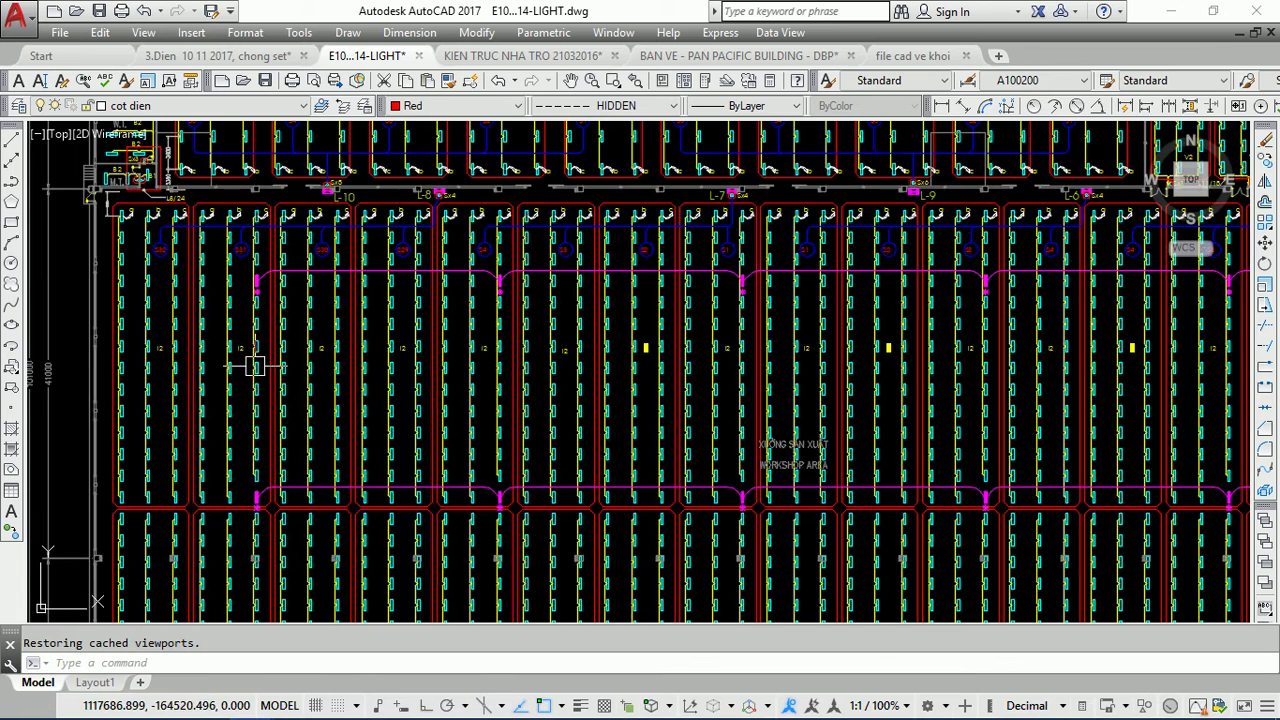
{"action": "scroll", "coordinate": [270, 280], "scroll_direction": "up", "scroll_amount": 3}
{"action": "scroll", "coordinate": [250, 285], "scroll_direction": "up", "scroll_amount": 2}
{"action": "left_click", "coordinate": [236, 291]}
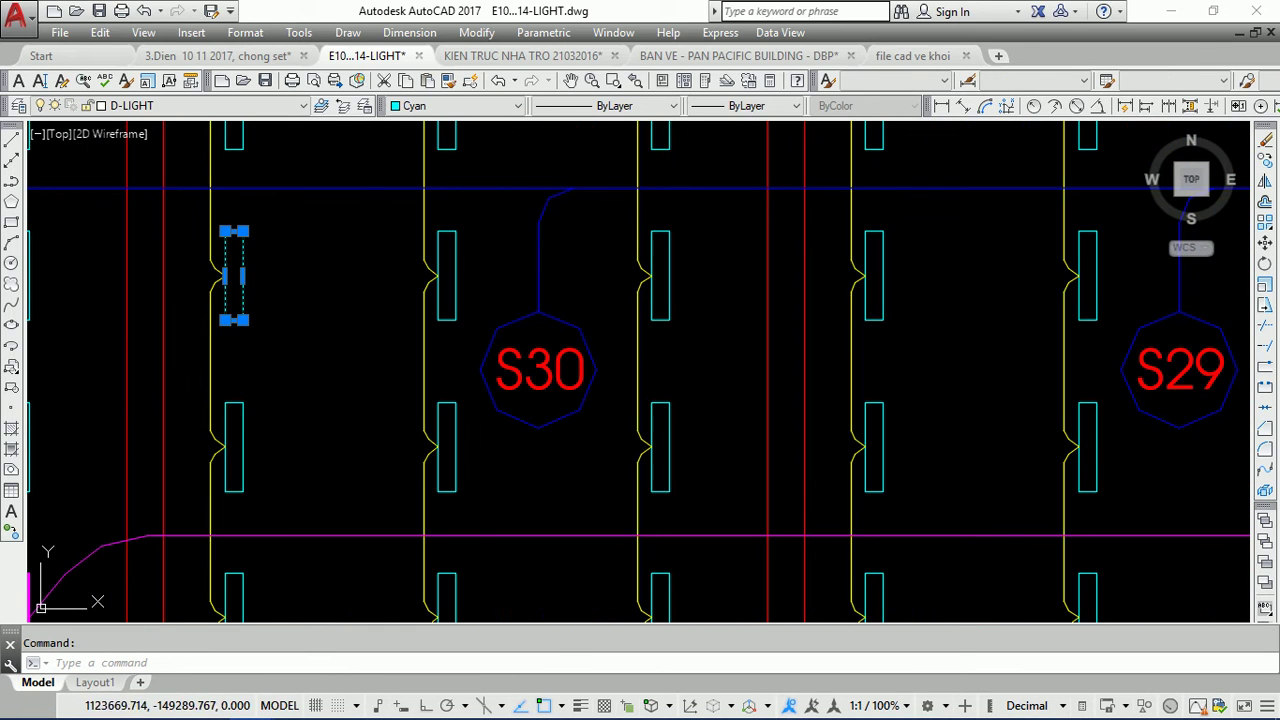
{"action": "left_click", "coordinate": [444, 238]}
{"action": "left_click", "coordinate": [451, 420]}
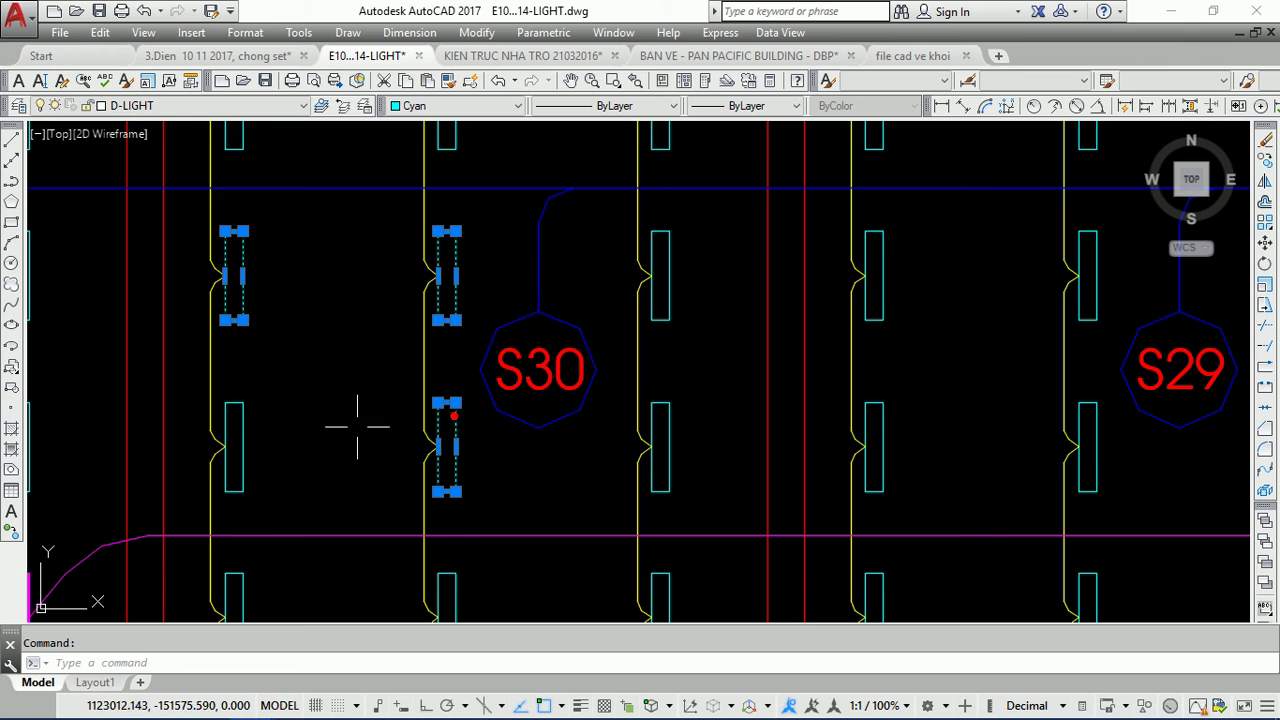
{"action": "left_click", "coordinate": [240, 400]}
{"action": "middle_click_drag", "start_coordinate": [300, 214], "coordinate": [297, 306]}
{"action": "left_click", "coordinate": [253, 277]}
{"action": "key", "text": "Escape"}
{"action": "left_click", "coordinate": [463, 262]}
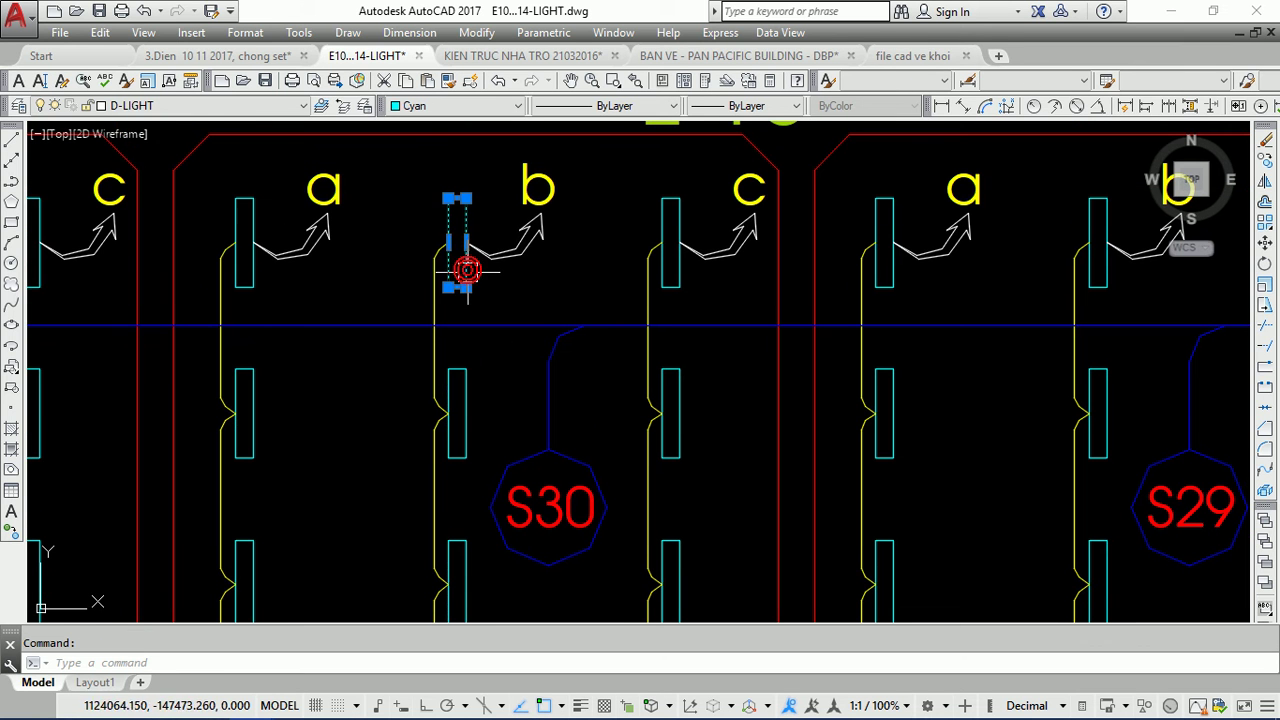
{"action": "scroll", "coordinate": [462, 235], "scroll_direction": "down", "scroll_amount": 4}
{"action": "scroll", "coordinate": [490, 222], "scroll_direction": "down", "scroll_amount": 7}
{"action": "key", "text": "Escape"}
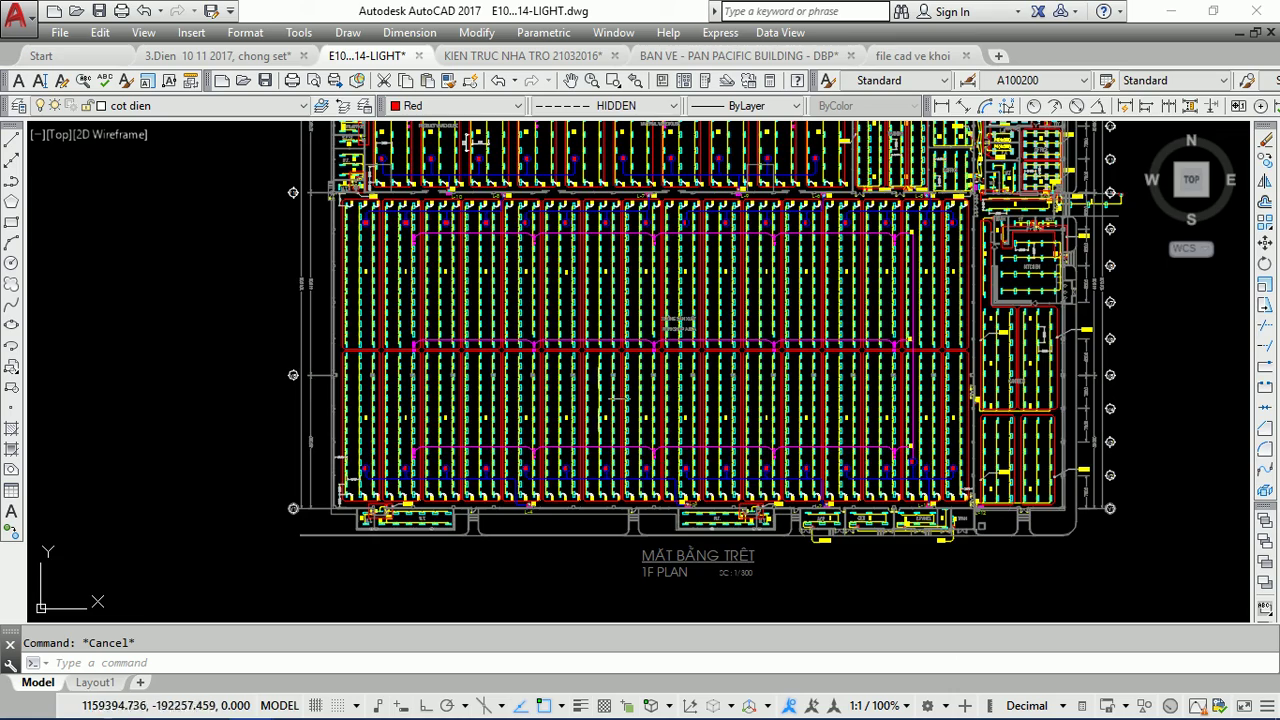
{"action": "scroll", "coordinate": [637, 230], "scroll_direction": "up", "scroll_amount": 2}
{"action": "scroll", "coordinate": [608, 305], "scroll_direction": "up", "scroll_amount": 2}
{"action": "scroll", "coordinate": [531, 277], "scroll_direction": "up", "scroll_amount": 1}
{"action": "scroll", "coordinate": [540, 250], "scroll_direction": "up", "scroll_amount": 1}
{"action": "scroll", "coordinate": [540, 250], "scroll_direction": "up", "scroll_amount": 1}
{"action": "scroll", "coordinate": [540, 250], "scroll_direction": "down", "scroll_amount": 2}
{"action": "scroll", "coordinate": [560, 220], "scroll_direction": "down", "scroll_amount": 6}
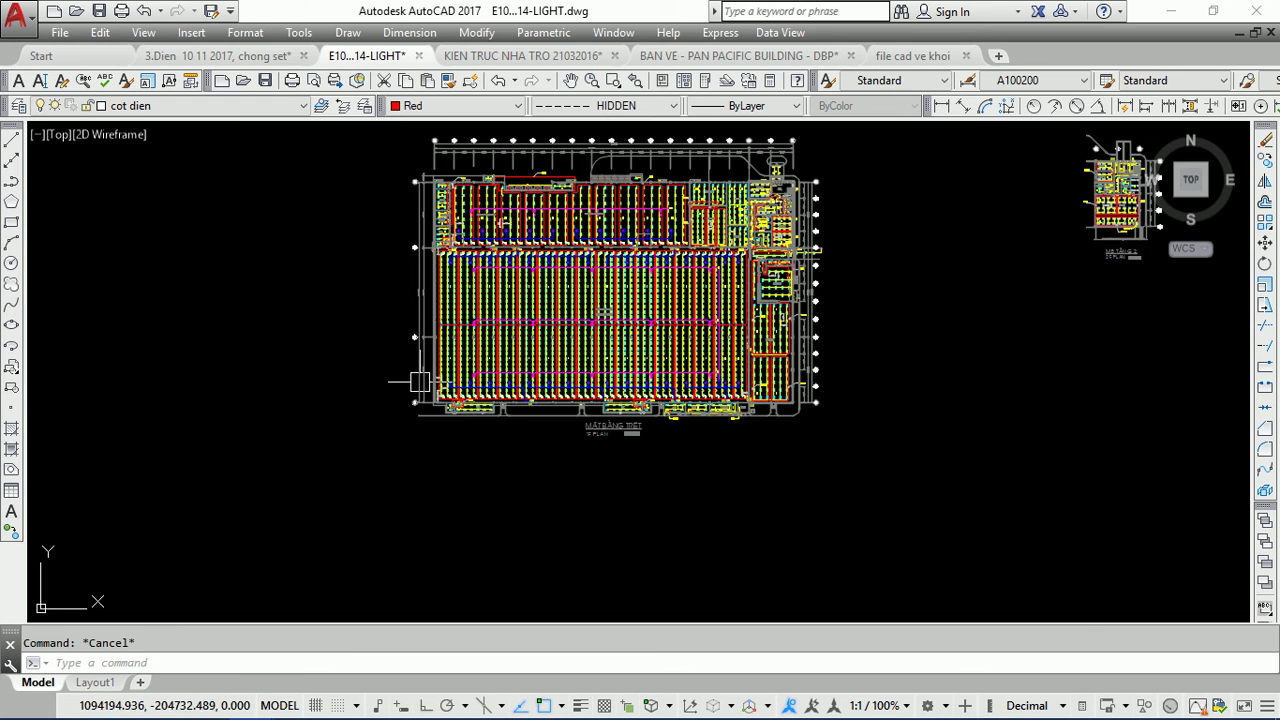
{"action": "scroll", "coordinate": [420, 380], "scroll_direction": "up", "scroll_amount": 5}
{"action": "scroll", "coordinate": [426, 370], "scroll_direction": "up", "scroll_amount": 3}
{"action": "scroll", "coordinate": [372, 428], "scroll_direction": "up", "scroll_amount": 3}
{"action": "scroll", "coordinate": [374, 436], "scroll_direction": "up", "scroll_amount": 3}
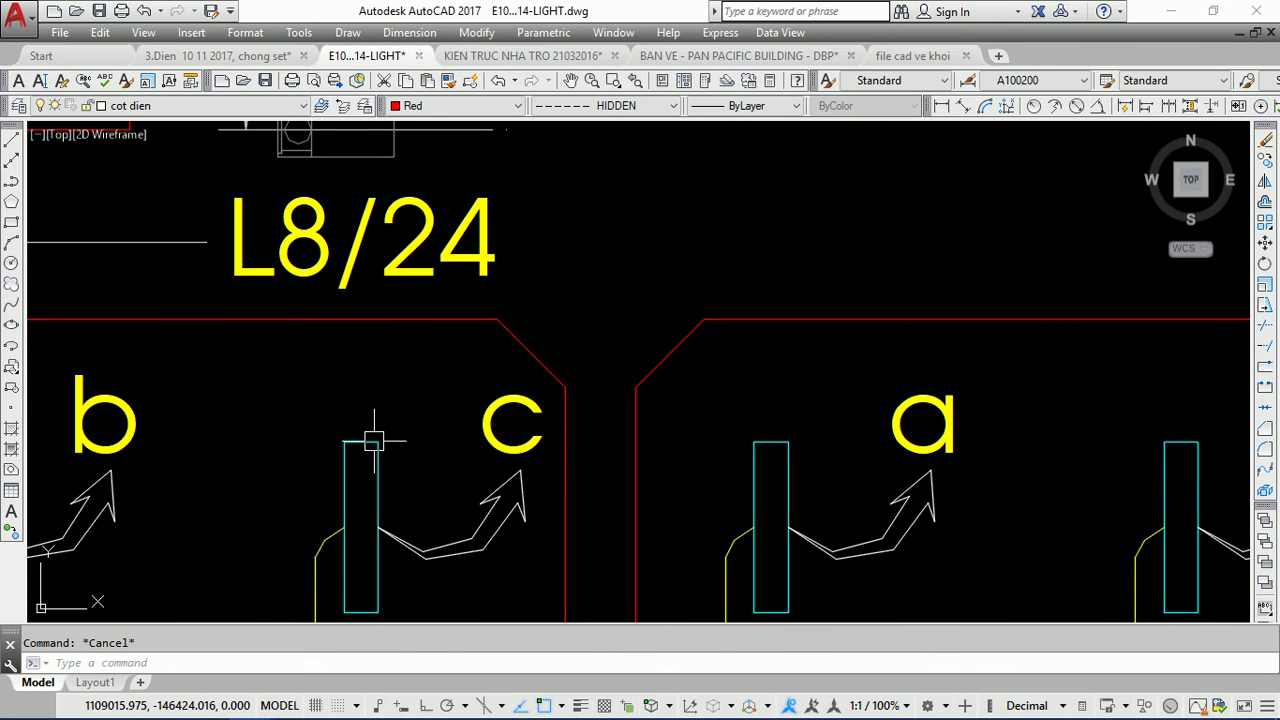
{"action": "mouse_move", "coordinate": [373, 441]}
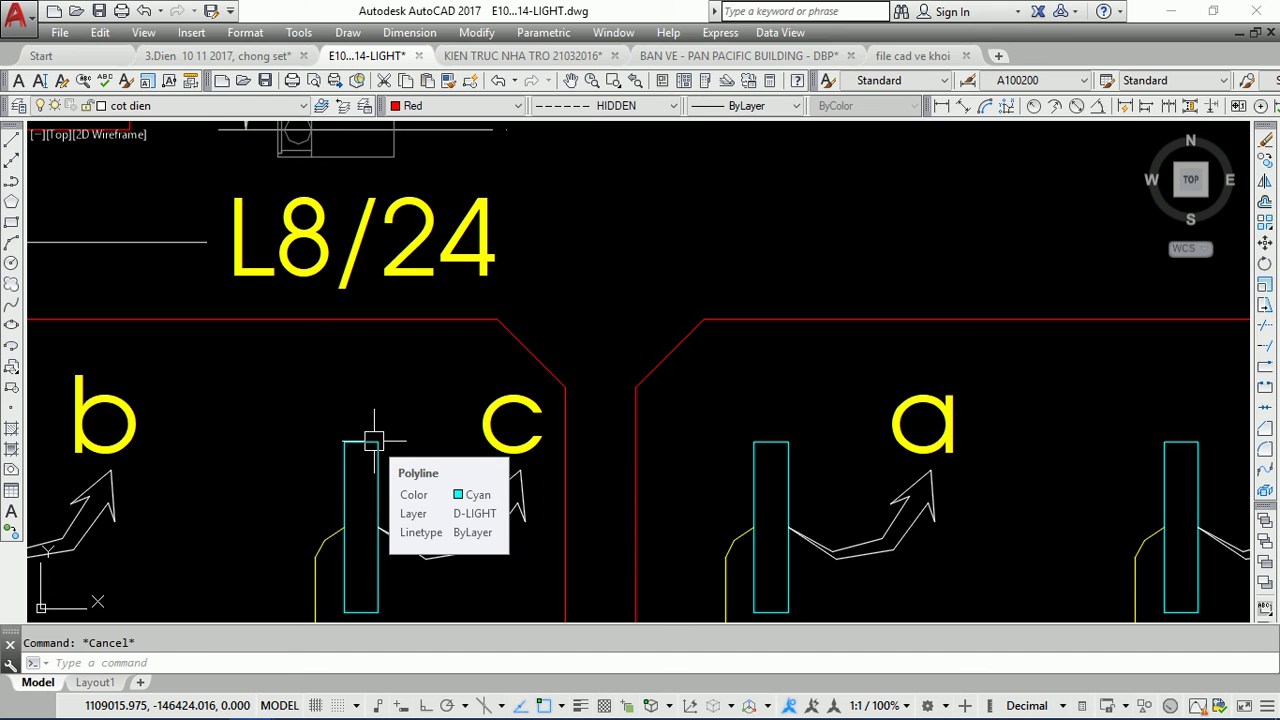
- Select the cyan fixture under label a and zoom around the 1F lighting plan
{"action": "scroll", "coordinate": [420, 315], "scroll_direction": "down", "scroll_amount": 5}
{"action": "scroll", "coordinate": [459, 330], "scroll_direction": "up", "scroll_amount": 7}
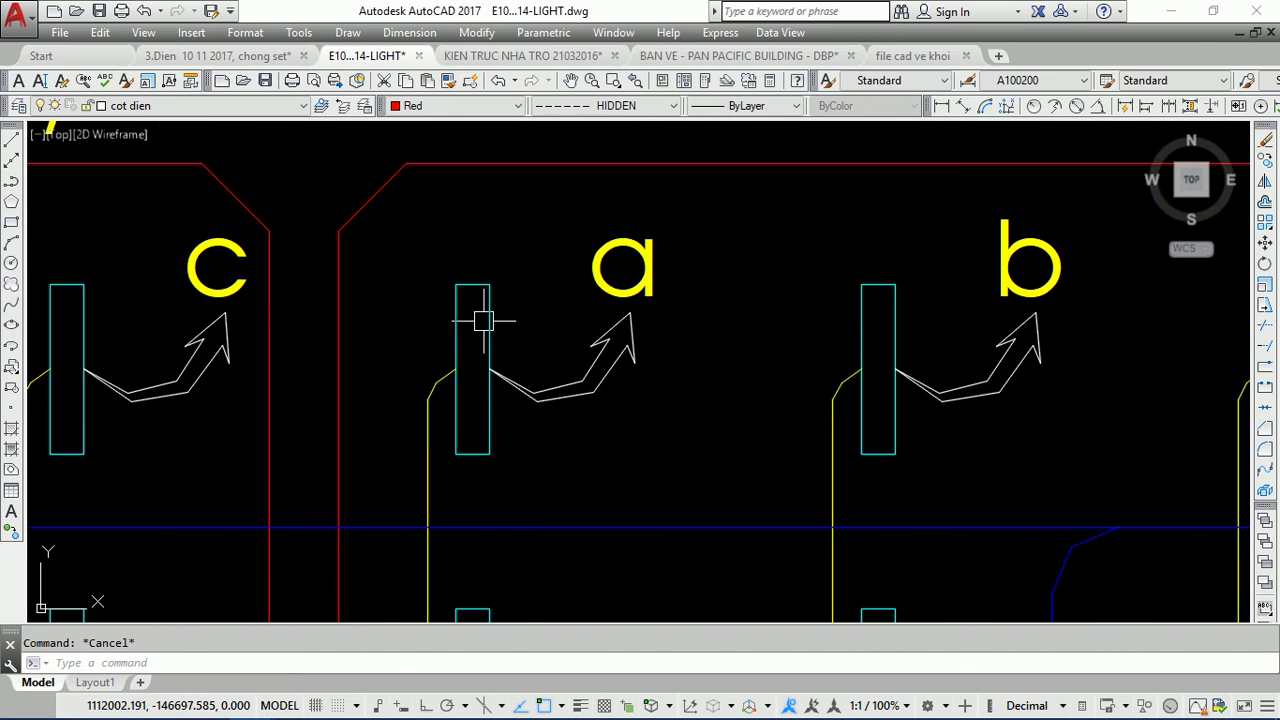
{"action": "left_click", "coordinate": [447, 397]}
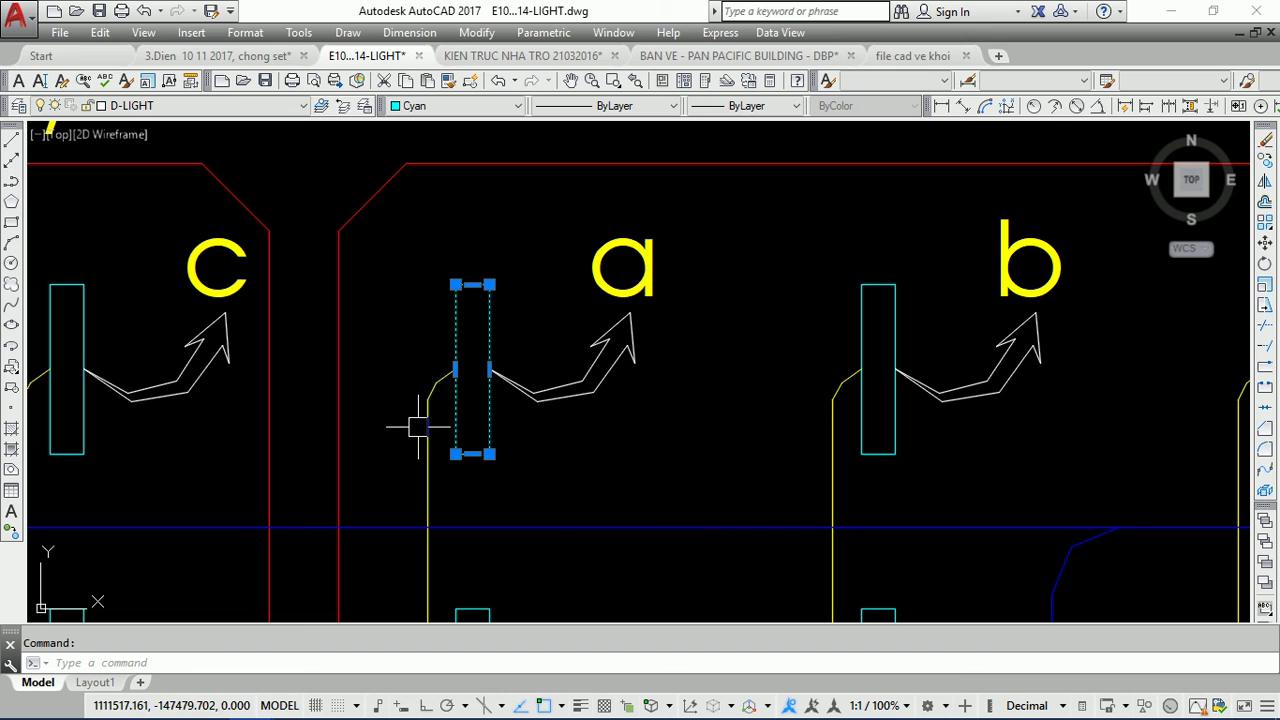
{"action": "scroll", "coordinate": [462, 348], "scroll_direction": "down", "scroll_amount": 5}
{"action": "scroll", "coordinate": [508, 290], "scroll_direction": "down", "scroll_amount": 2}
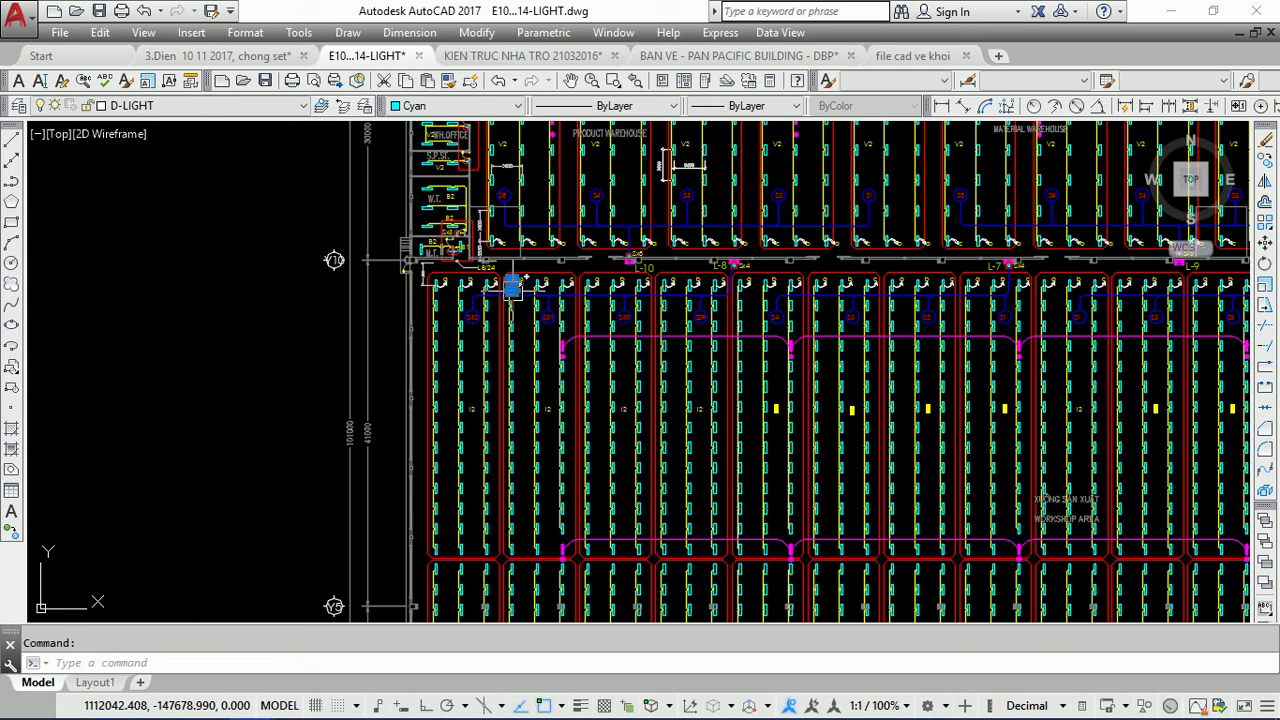
{"action": "scroll", "coordinate": [513, 300], "scroll_direction": "down", "scroll_amount": 4}
{"action": "scroll", "coordinate": [520, 270], "scroll_direction": "down", "scroll_amount": 3}
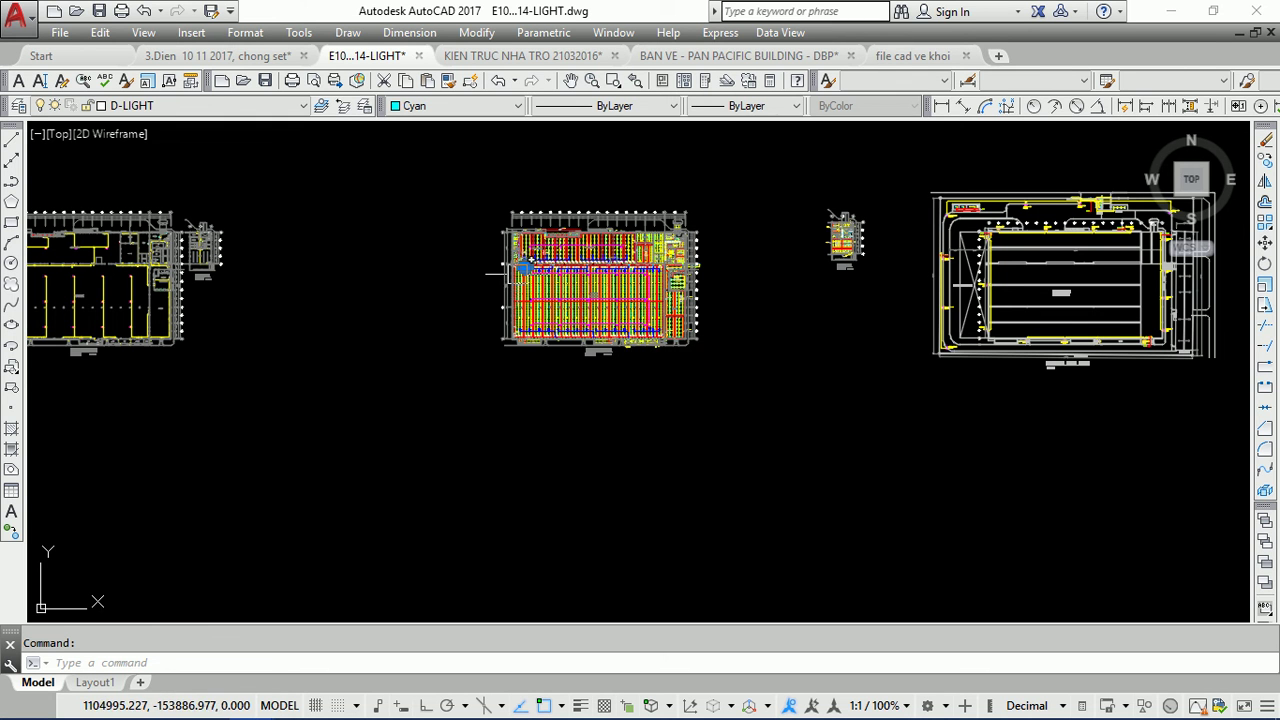
{"action": "scroll", "coordinate": [524, 266], "scroll_direction": "up", "scroll_amount": 3}
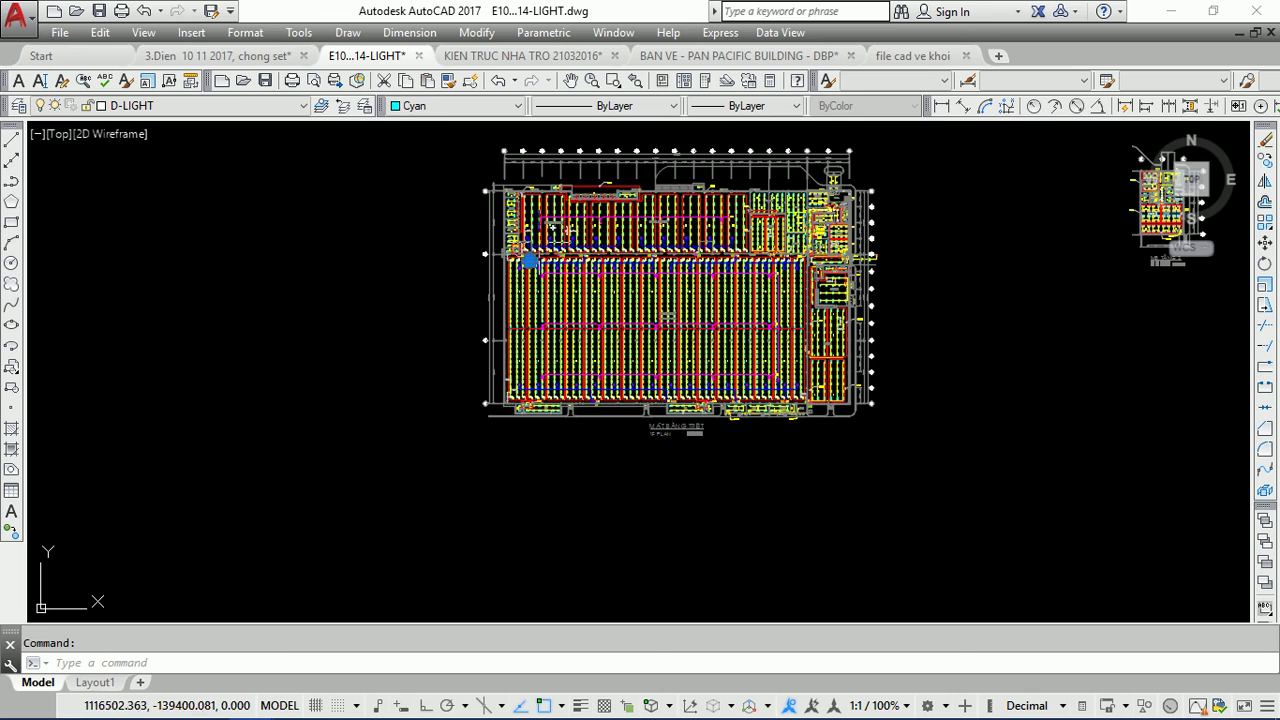
{"action": "scroll", "coordinate": [535, 263], "scroll_direction": "up", "scroll_amount": 3}
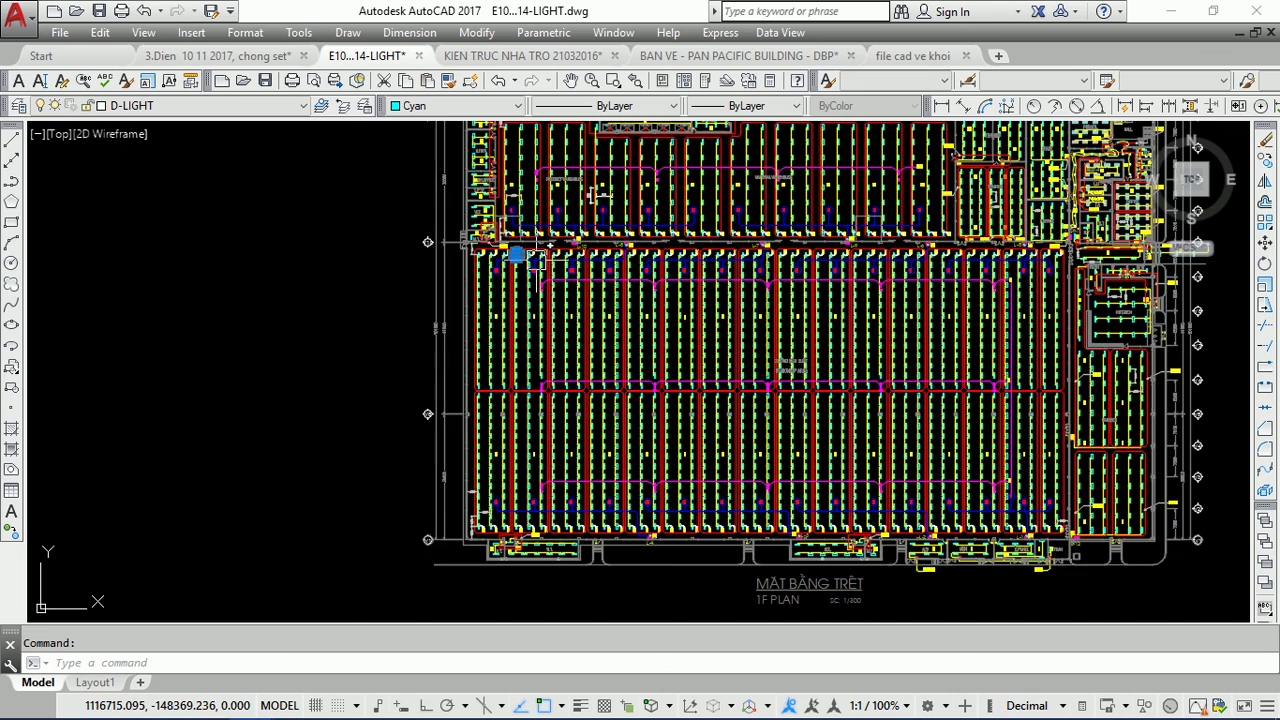
{"action": "scroll", "coordinate": [535, 262], "scroll_direction": "up", "scroll_amount": 3}
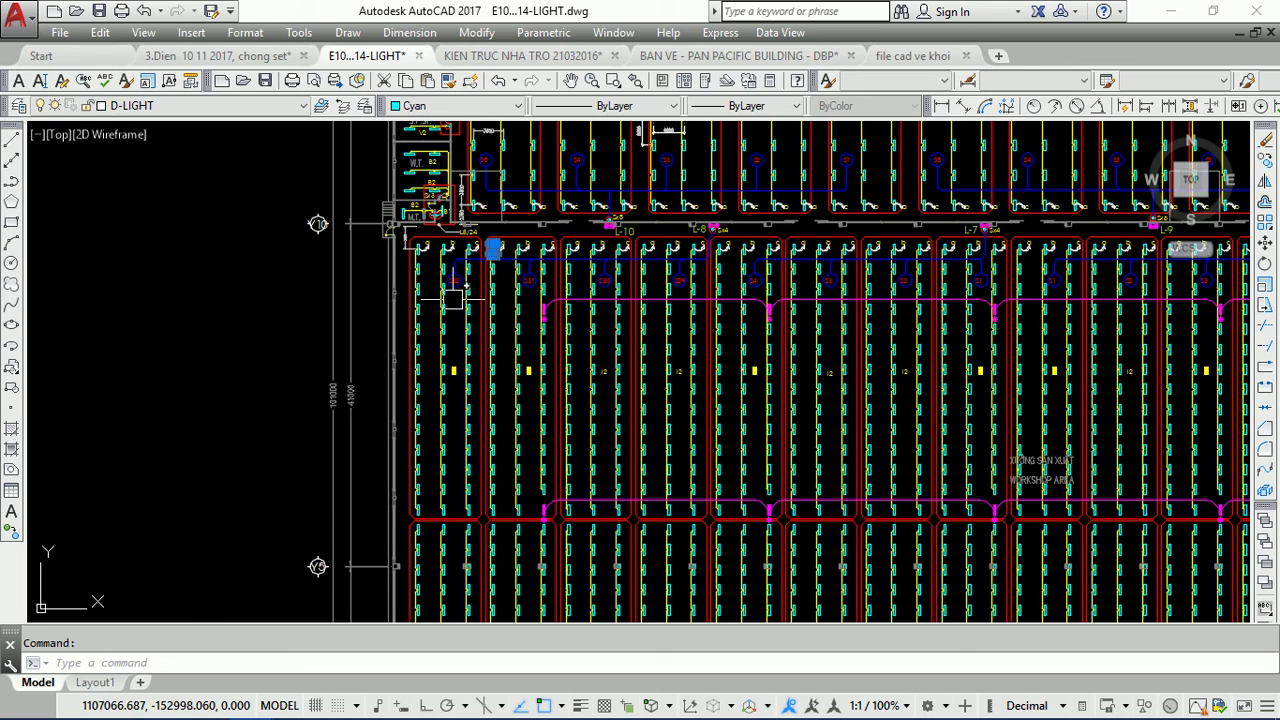
{"action": "scroll", "coordinate": [440, 232], "scroll_direction": "up", "scroll_amount": 2}
{"action": "scroll", "coordinate": [400, 205], "scroll_direction": "up", "scroll_amount": 1}
{"action": "scroll", "coordinate": [345, 170], "scroll_direction": "up", "scroll_amount": 2}
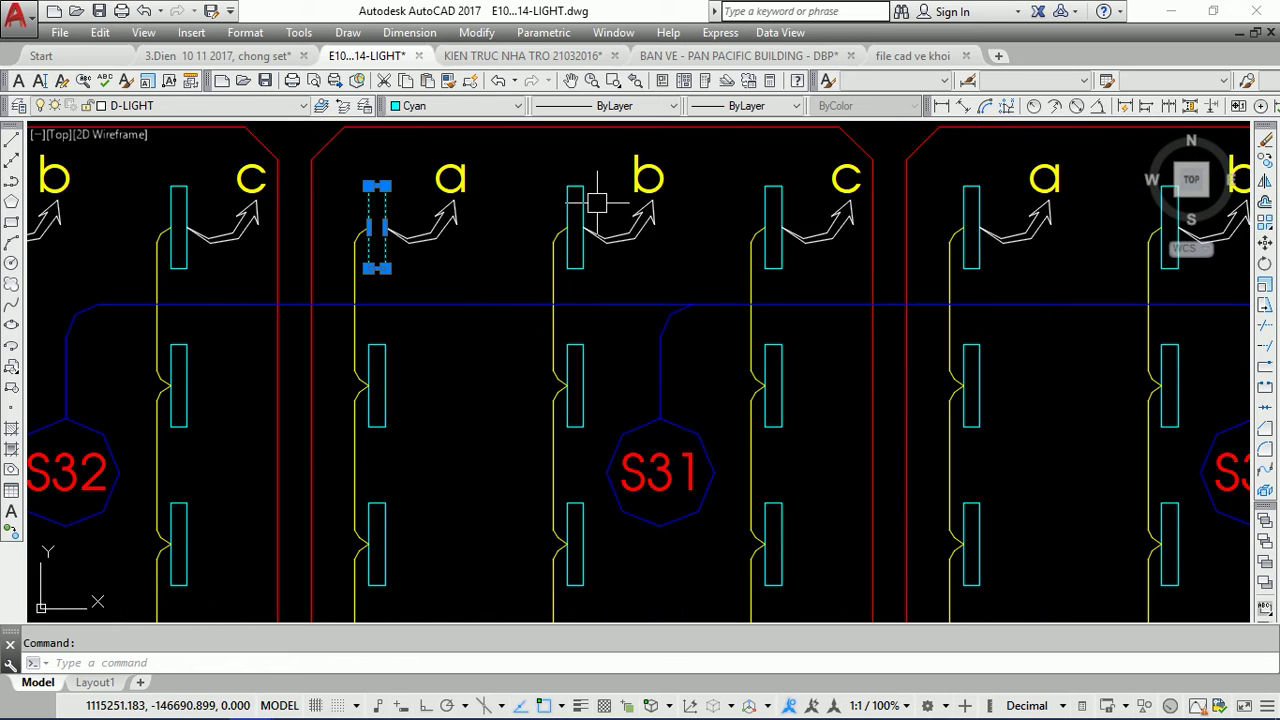
{"action": "scroll", "coordinate": [585, 170], "scroll_direction": "down", "scroll_amount": 4}
{"action": "scroll", "coordinate": [585, 168], "scroll_direction": "down", "scroll_amount": 3}
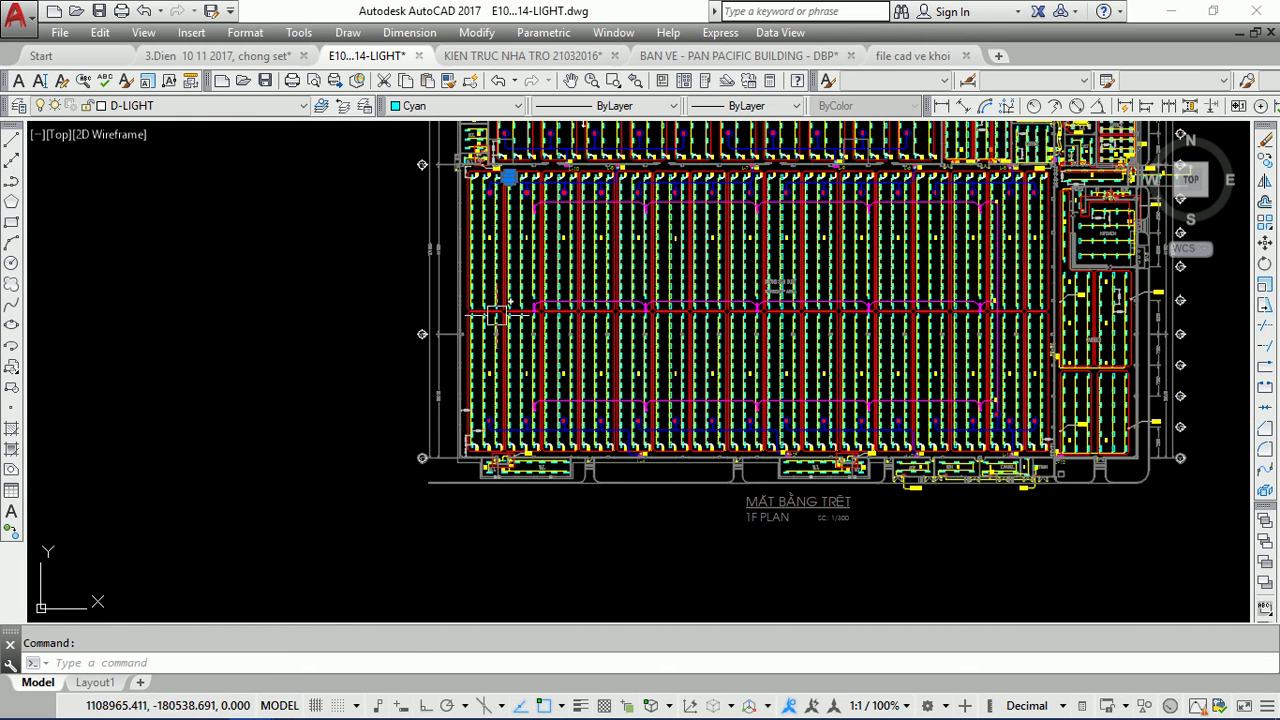
- Clear the selection and start the SELECT command with the alias st
{"action": "middle_click_drag", "start_coordinate": [563, 274], "coordinate": [478, 348]}
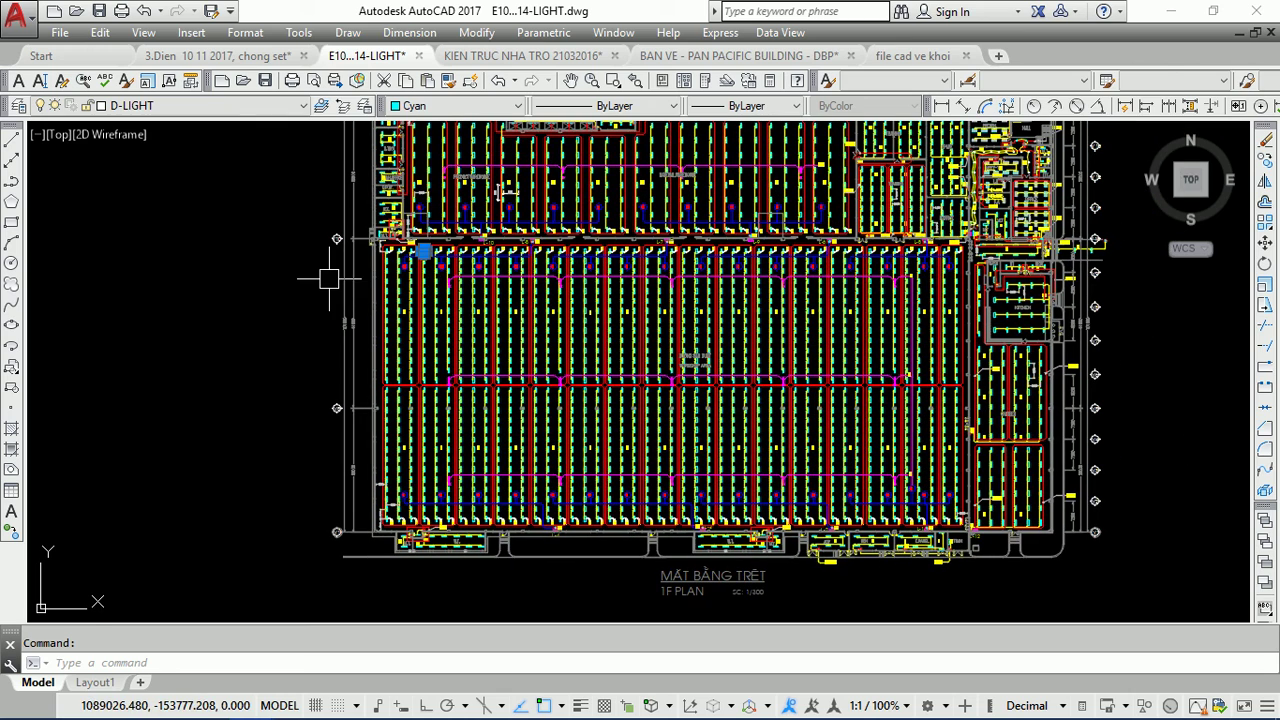
{"action": "key", "text": "Escape"}
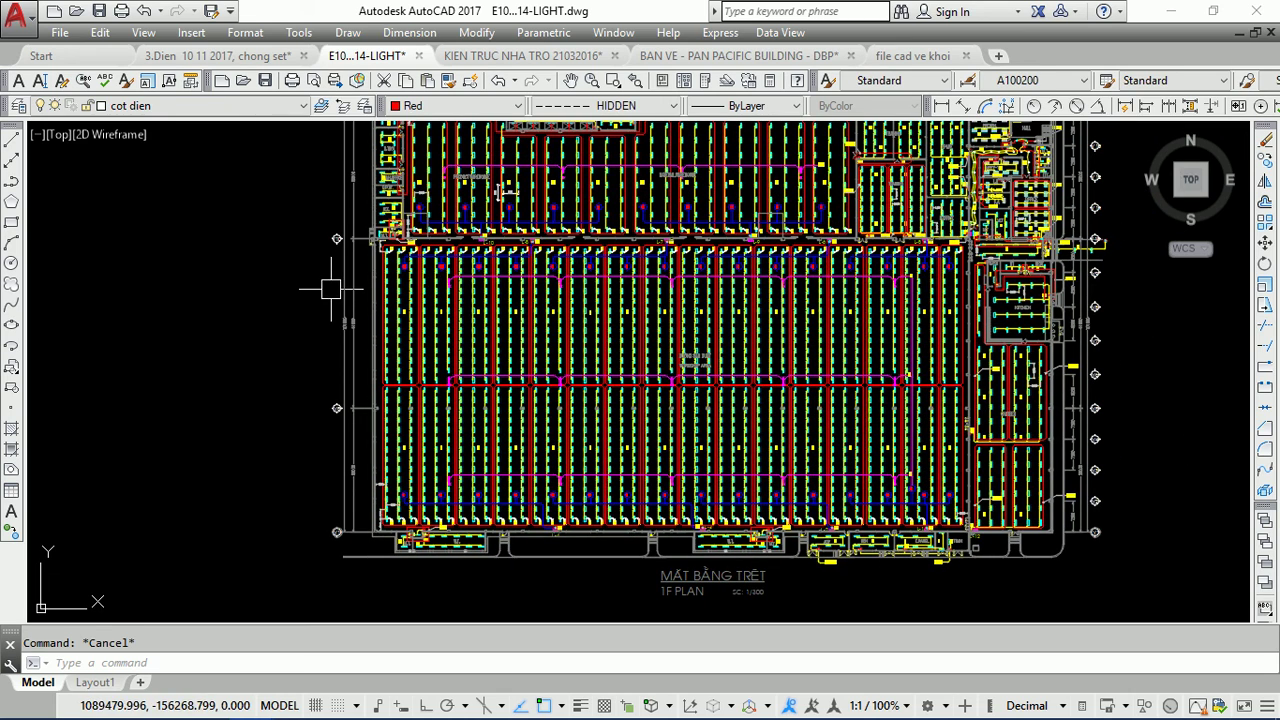
{"action": "scroll", "coordinate": [366, 306], "scroll_direction": "down", "scroll_amount": 2}
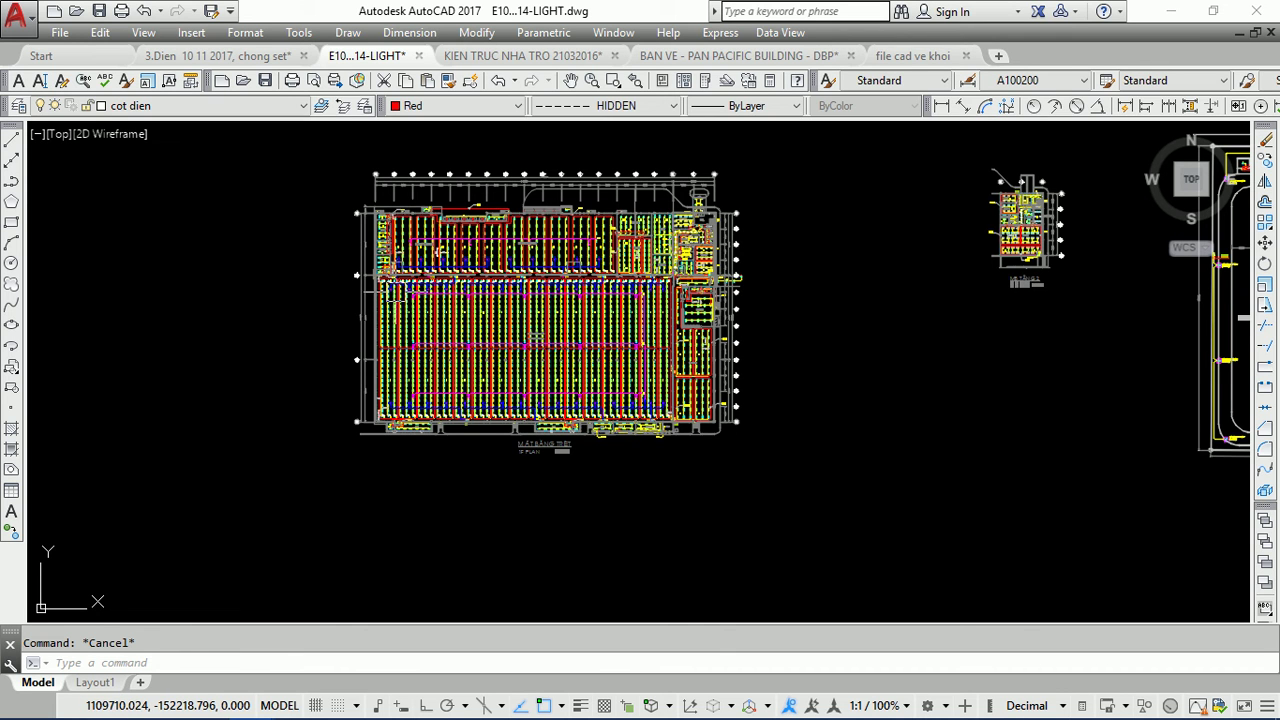
{"action": "mouse_move", "coordinate": [397, 298]}
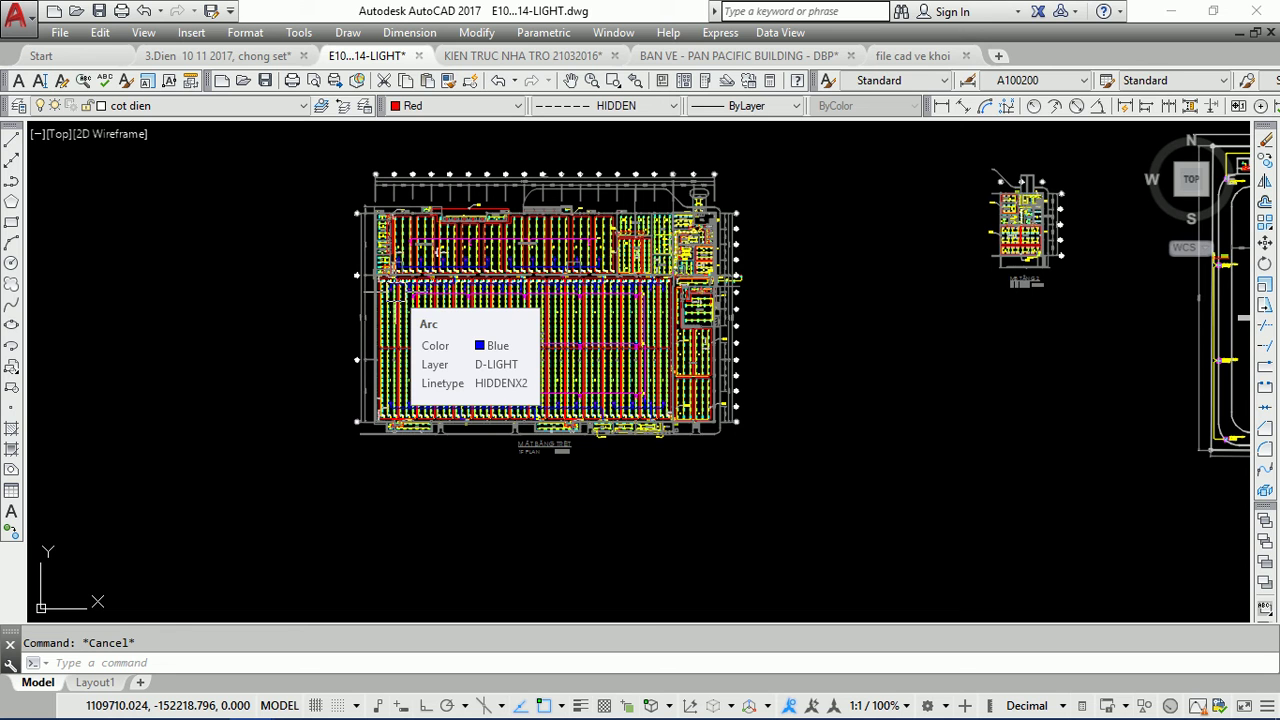
{"action": "type", "text": "selec"}
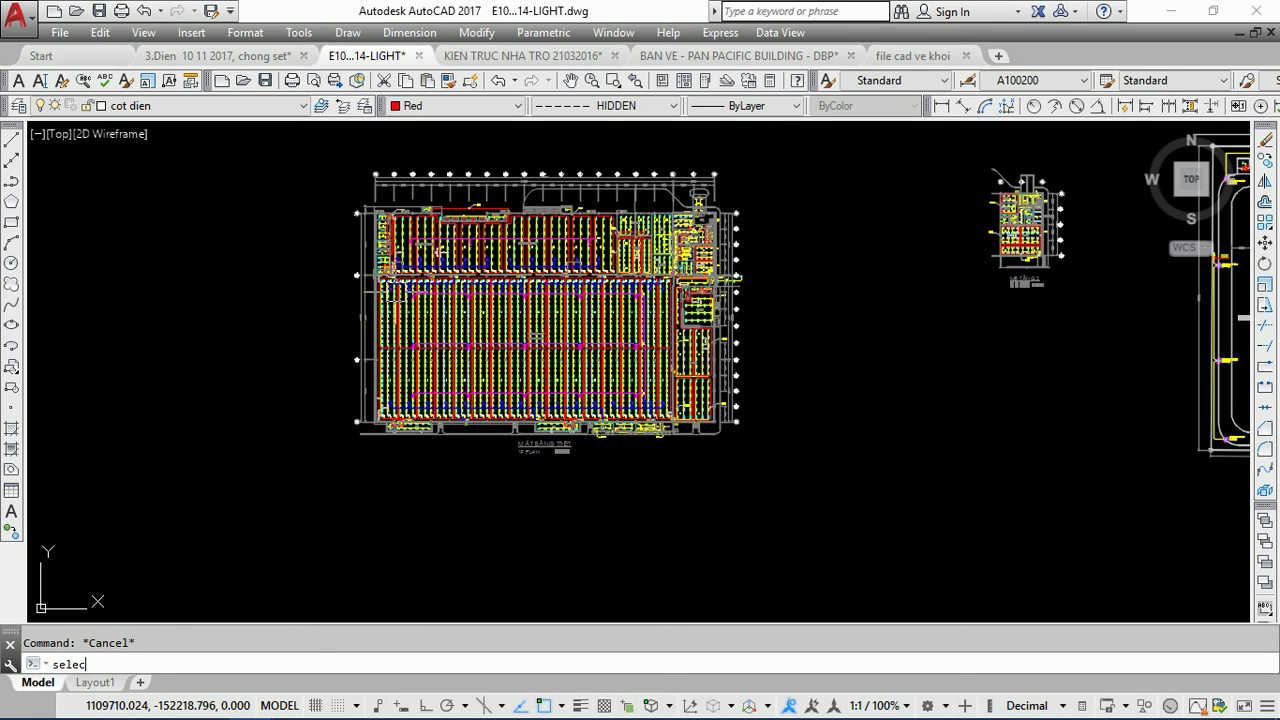
{"action": "type", "text": "t"}
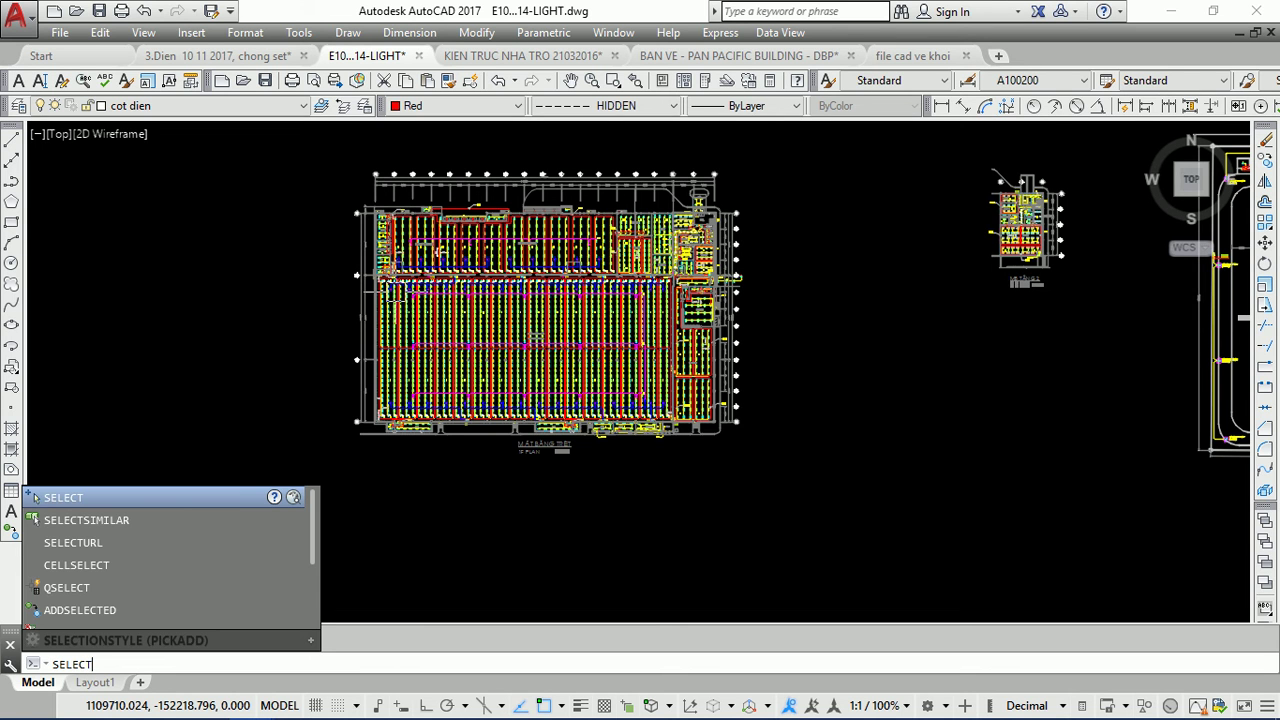
{"action": "key", "text": "Return"}
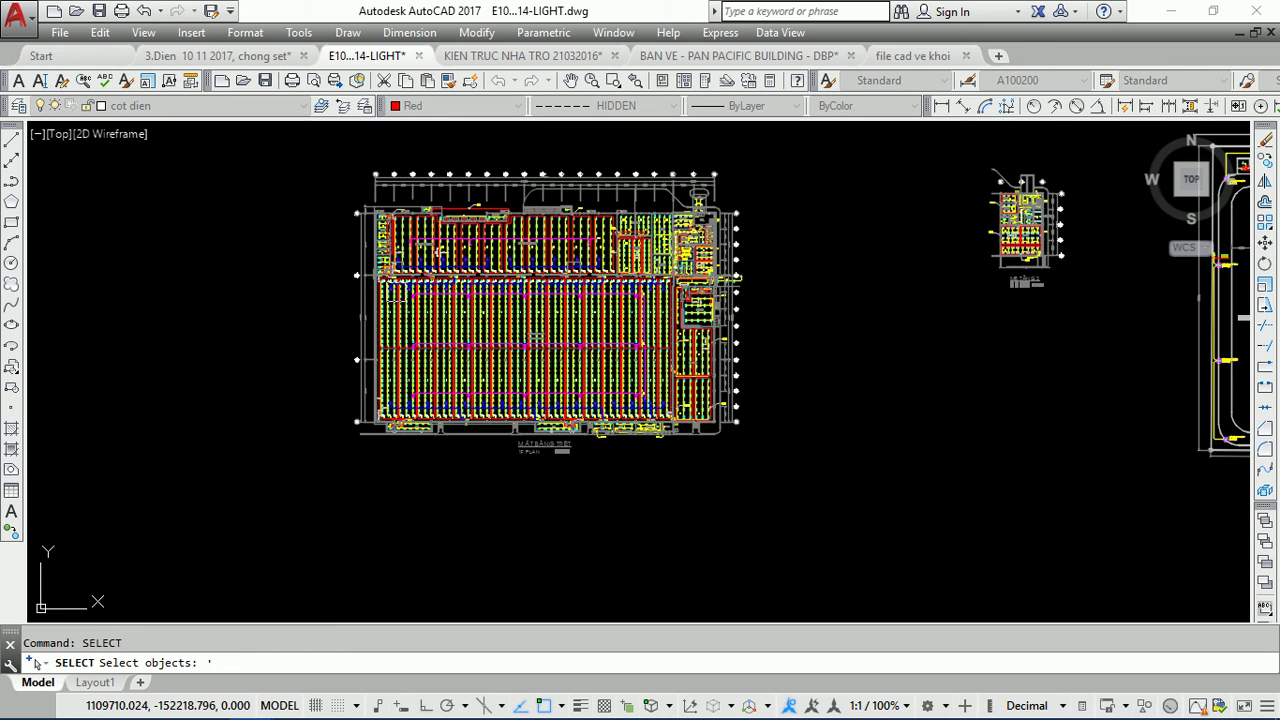
- Open Object Selection Filters, clear the old conditions, and add Object = Polyline
{"action": "key", "text": "Return"}
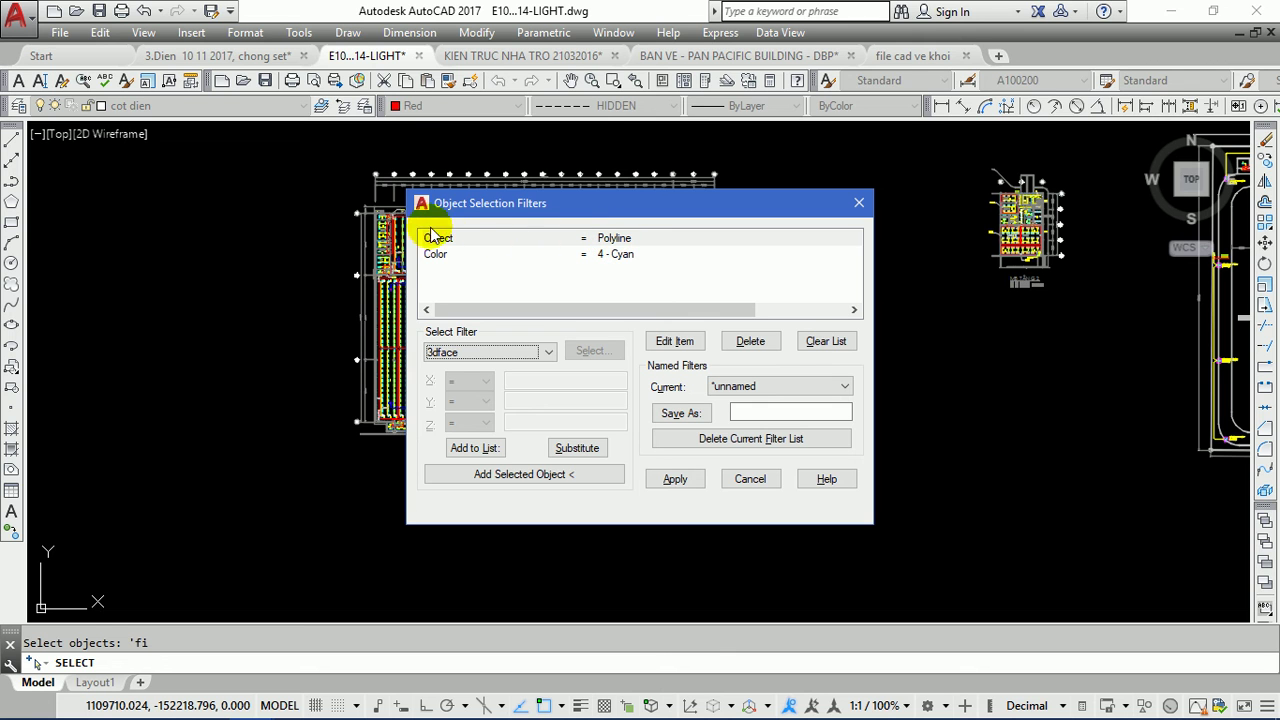
{"action": "left_click", "coordinate": [826, 341]}
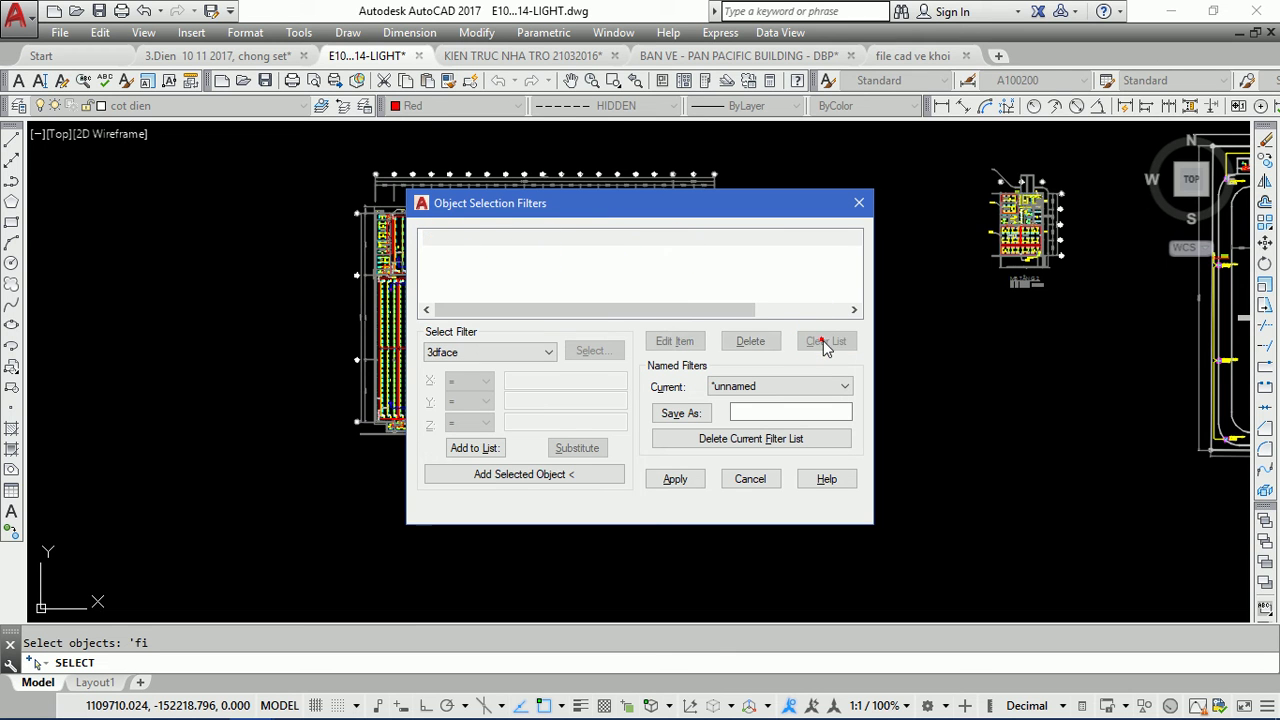
{"action": "left_click", "coordinate": [495, 352]}
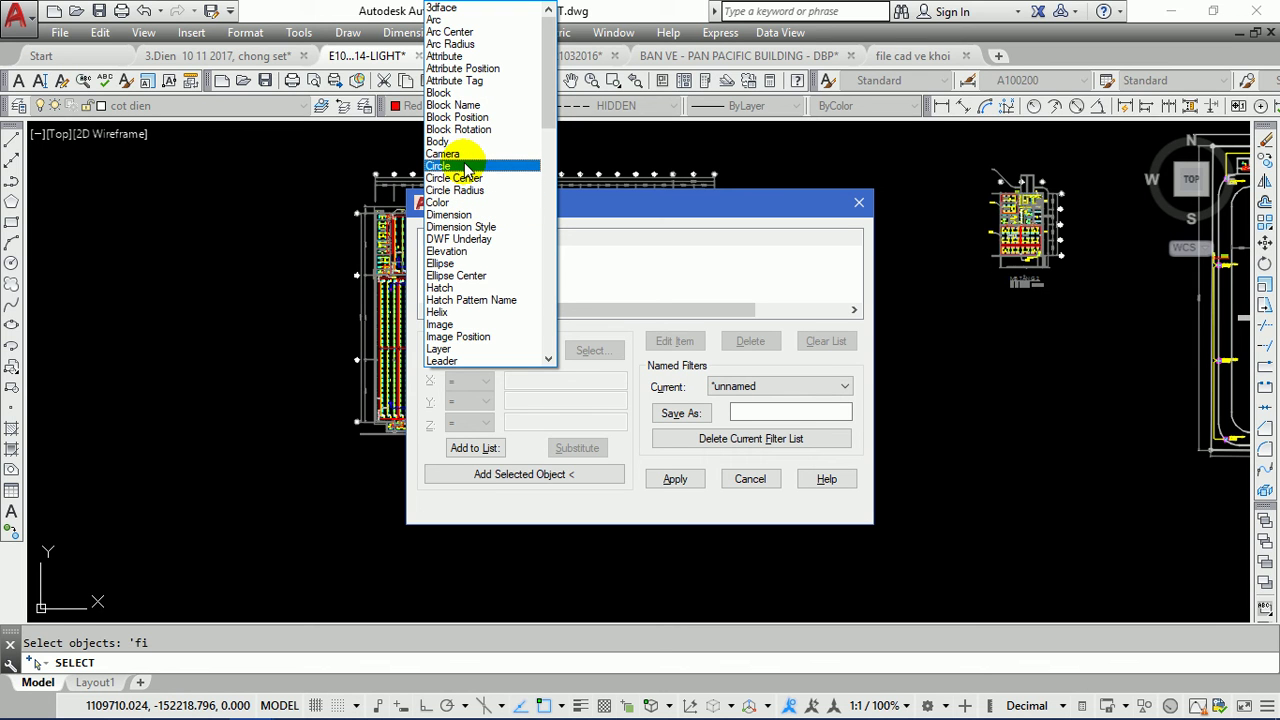
{"action": "scroll", "coordinate": [470, 290], "scroll_direction": "down", "scroll_amount": 1}
{"action": "scroll", "coordinate": [468, 294], "scroll_direction": "down", "scroll_amount": 2}
{"action": "scroll", "coordinate": [468, 294], "scroll_direction": "down", "scroll_amount": 1}
{"action": "scroll", "coordinate": [468, 294], "scroll_direction": "down", "scroll_amount": 1}
{"action": "scroll", "coordinate": [468, 293], "scroll_direction": "down", "scroll_amount": 1}
{"action": "scroll", "coordinate": [468, 293], "scroll_direction": "down", "scroll_amount": 1}
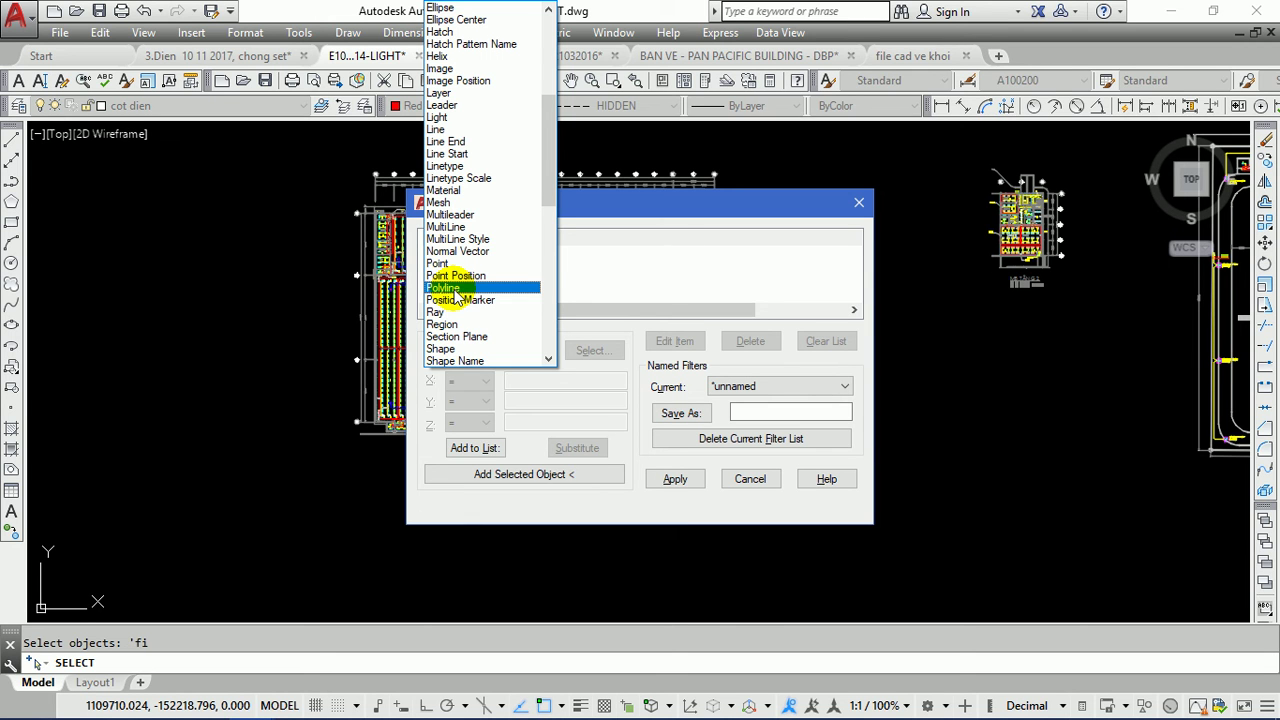
{"action": "left_click", "coordinate": [455, 290]}
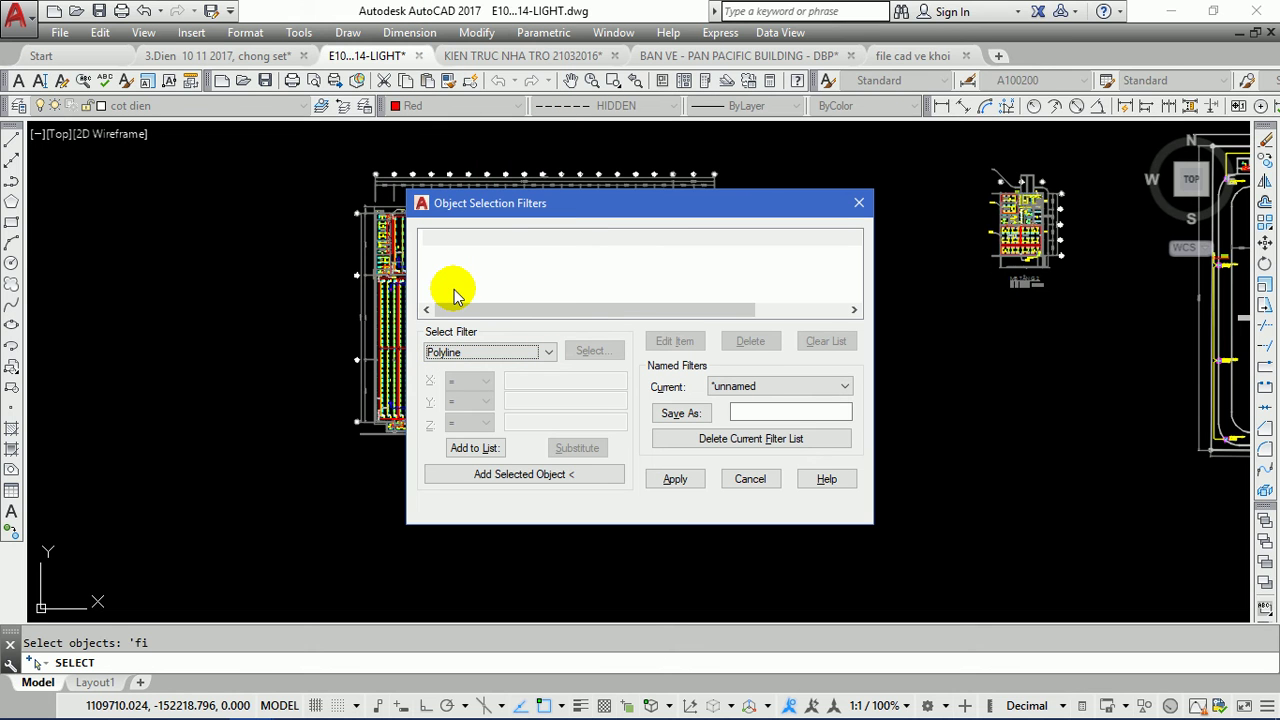
{"action": "left_click", "coordinate": [470, 450]}
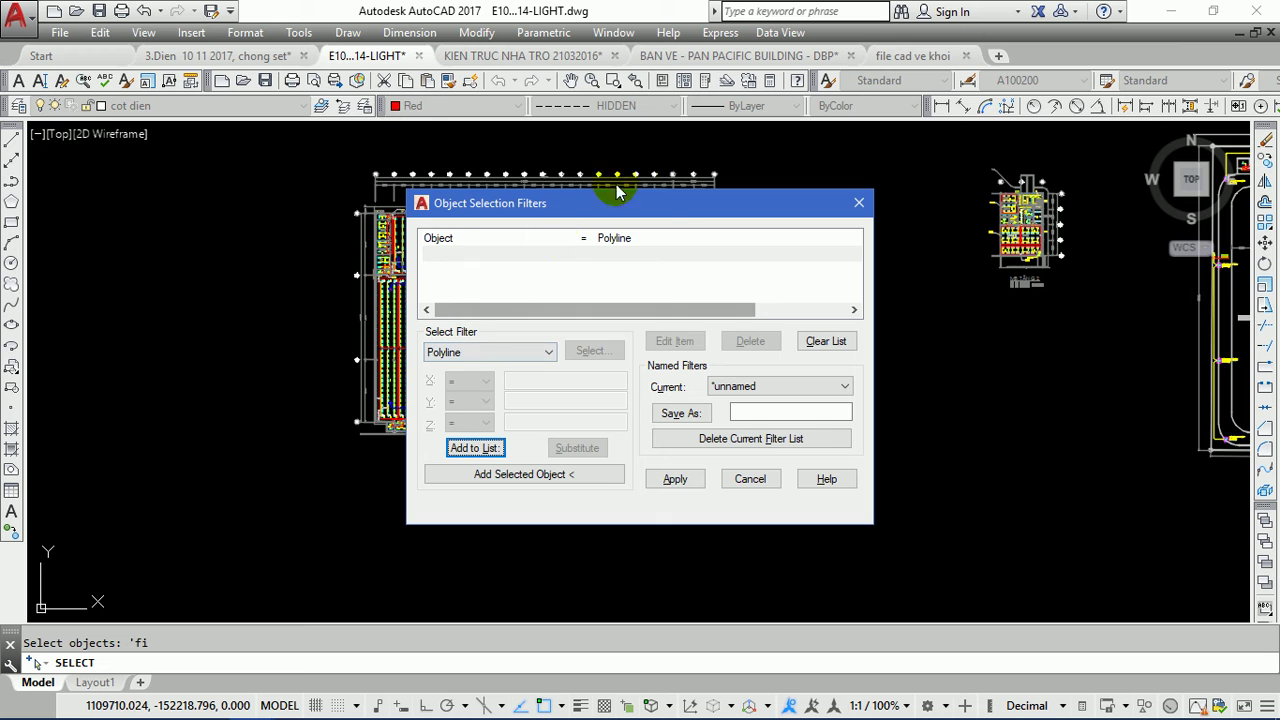
- Add a Color = 4 - Cyan condition alongside Object = Polyline in the filter list
{"action": "mouse_move", "coordinate": [667, 202]}
{"action": "left_mouse_down"}
{"action": "mouse_move", "coordinate": [341, 323]}
{"action": "mouse_move", "coordinate": [295, 357]}
{"action": "left_mouse_up"}
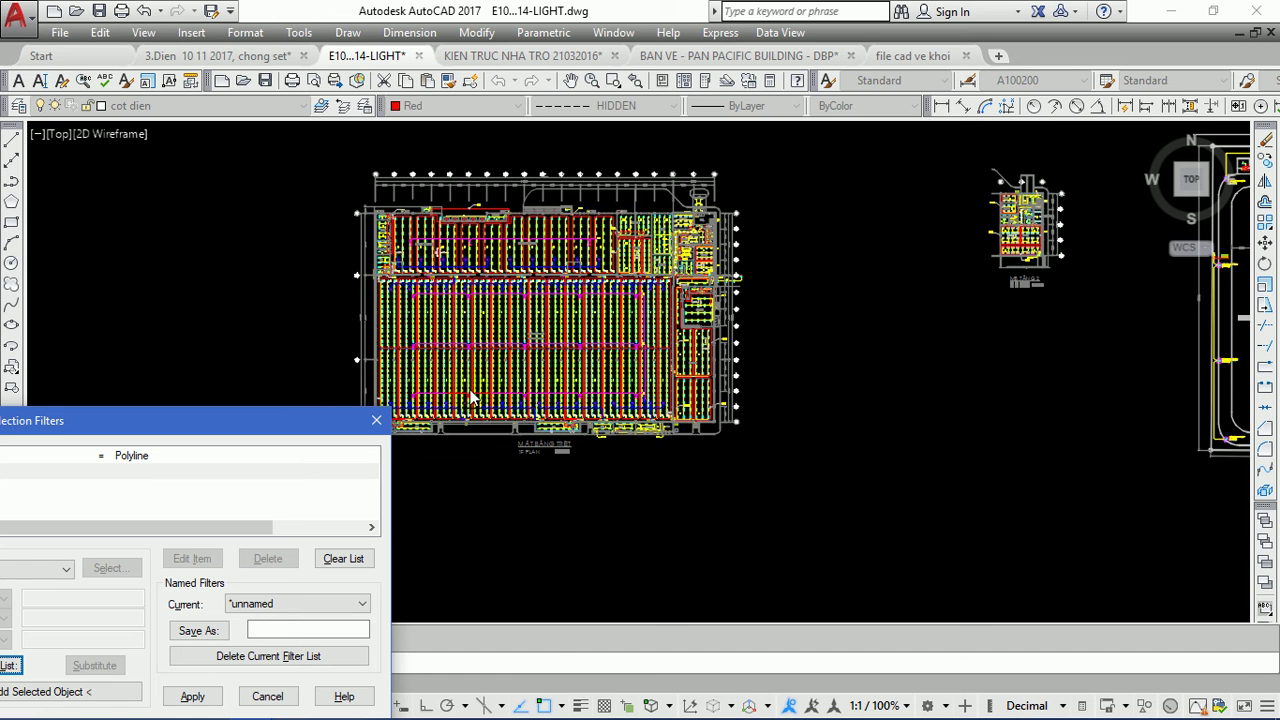
{"action": "mouse_move", "coordinate": [337, 420]}
{"action": "left_mouse_down"}
{"action": "mouse_move", "coordinate": [793, 208]}
{"action": "mouse_move", "coordinate": [788, 197]}
{"action": "left_mouse_up"}
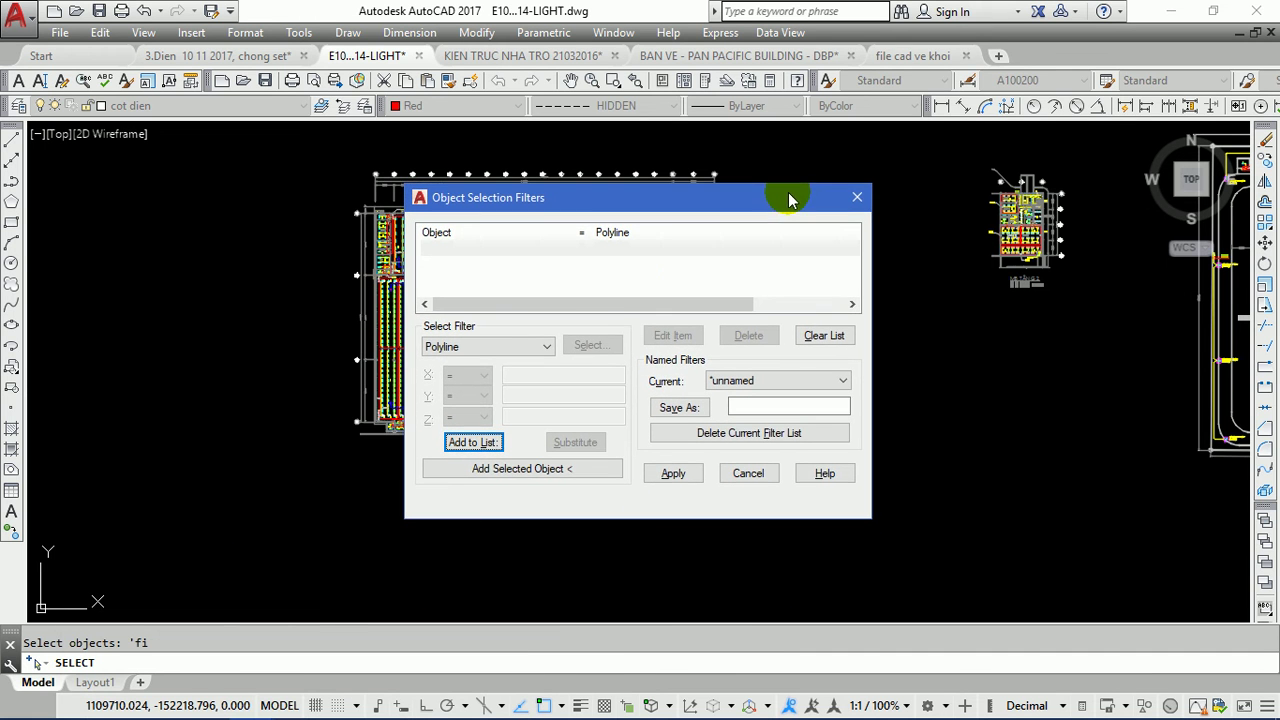
{"action": "left_click", "coordinate": [476, 354]}
{"action": "scroll", "coordinate": [478, 140], "scroll_direction": "up", "scroll_amount": 2}
{"action": "scroll", "coordinate": [478, 140], "scroll_direction": "up", "scroll_amount": 3}
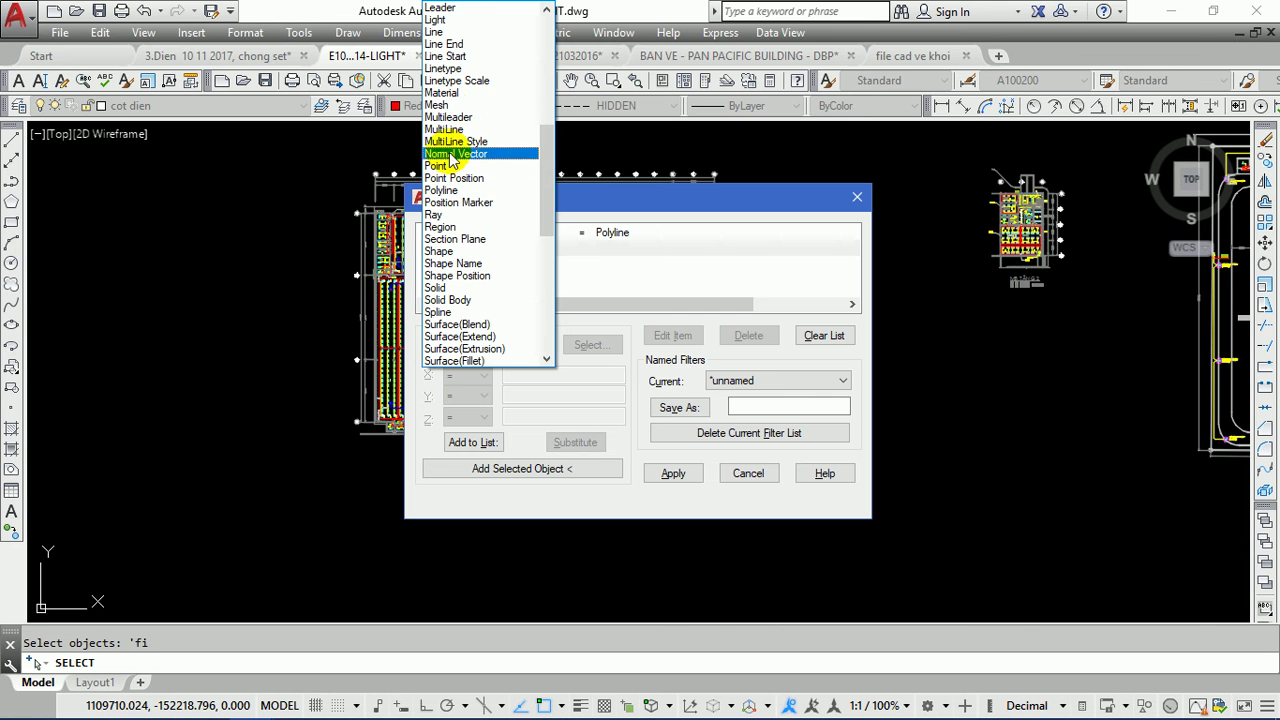
{"action": "scroll", "coordinate": [452, 160], "scroll_direction": "up", "scroll_amount": 1}
{"action": "scroll", "coordinate": [450, 158], "scroll_direction": "up", "scroll_amount": 3}
{"action": "scroll", "coordinate": [448, 155], "scroll_direction": "up", "scroll_amount": 6}
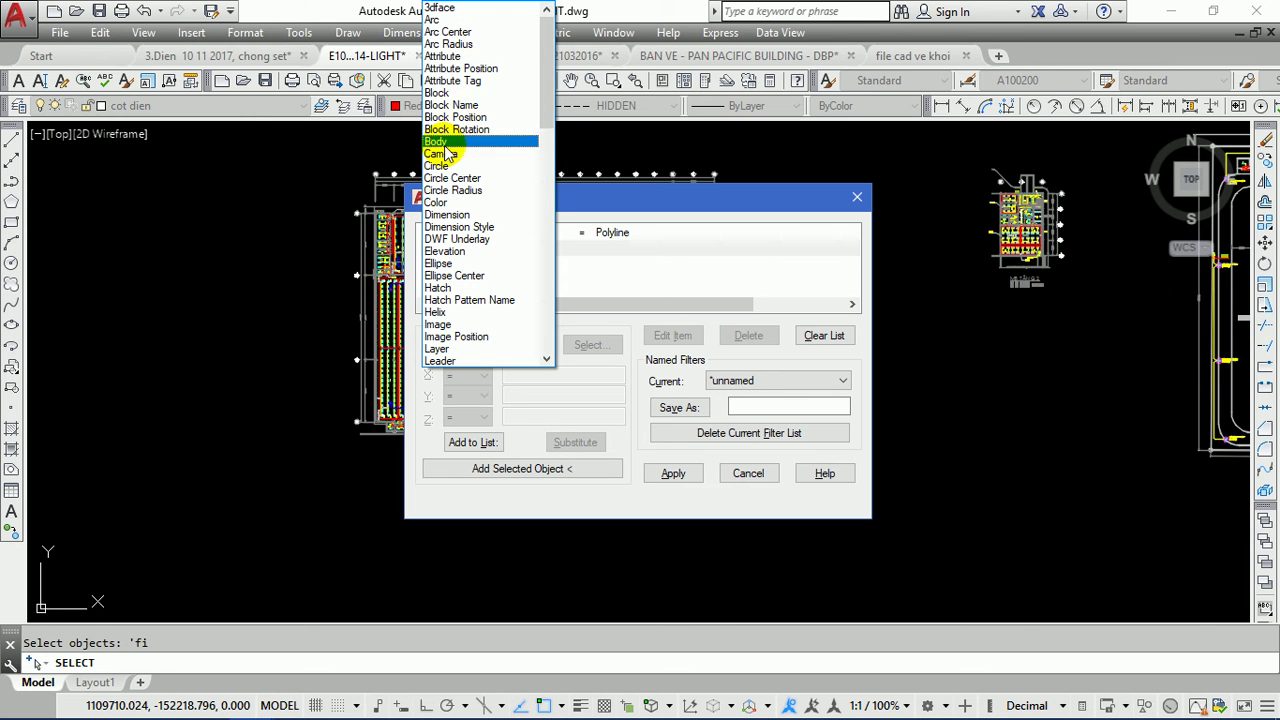
{"action": "left_click", "coordinate": [455, 202]}
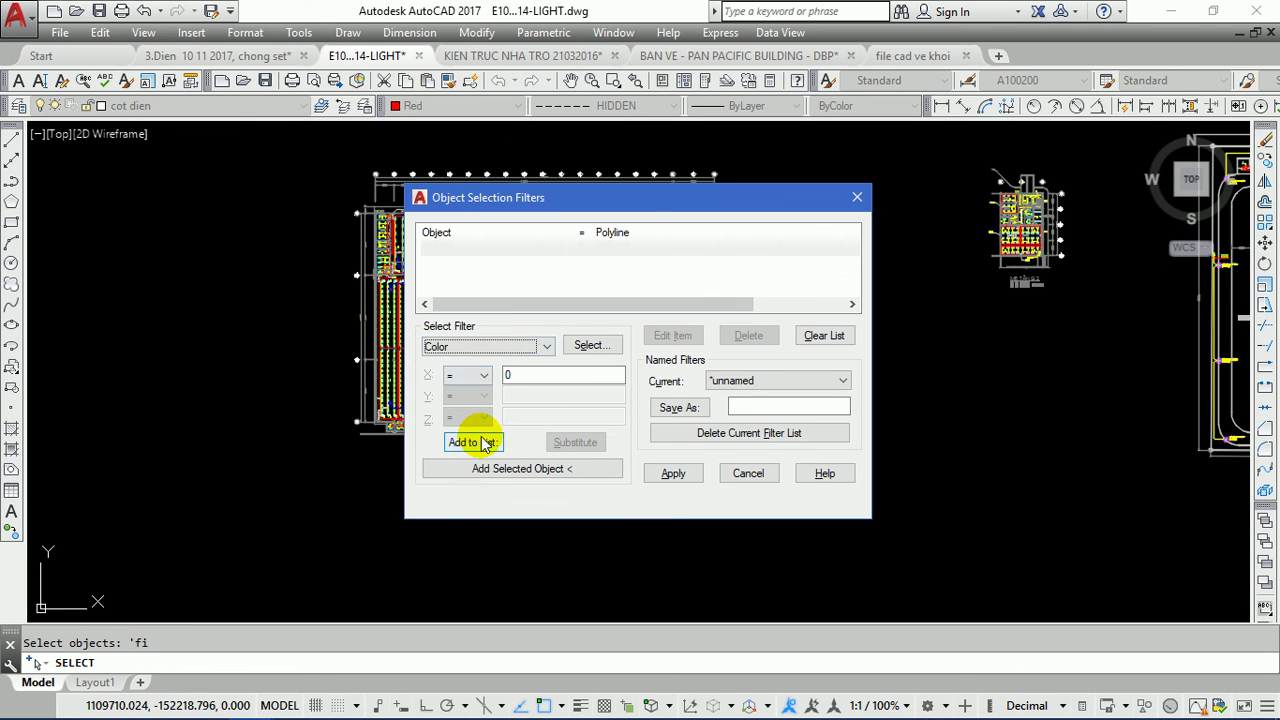
{"action": "left_click", "coordinate": [588, 345]}
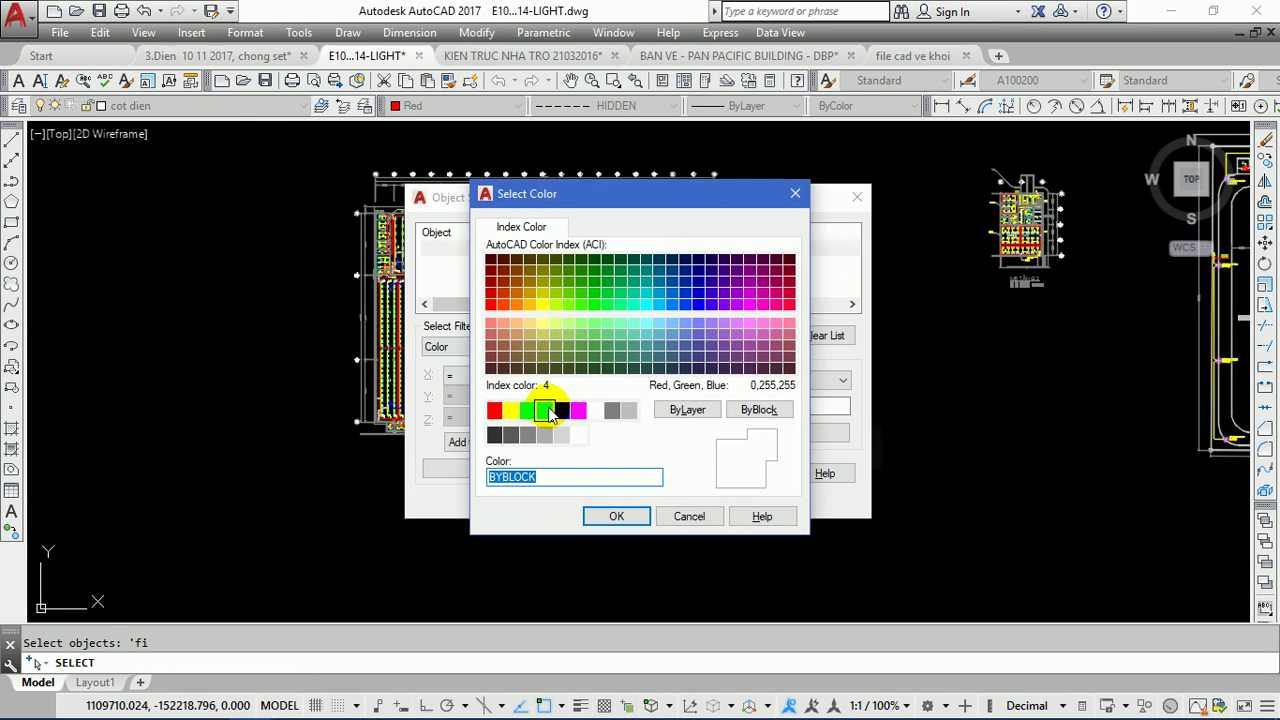
{"action": "left_click", "coordinate": [546, 411]}
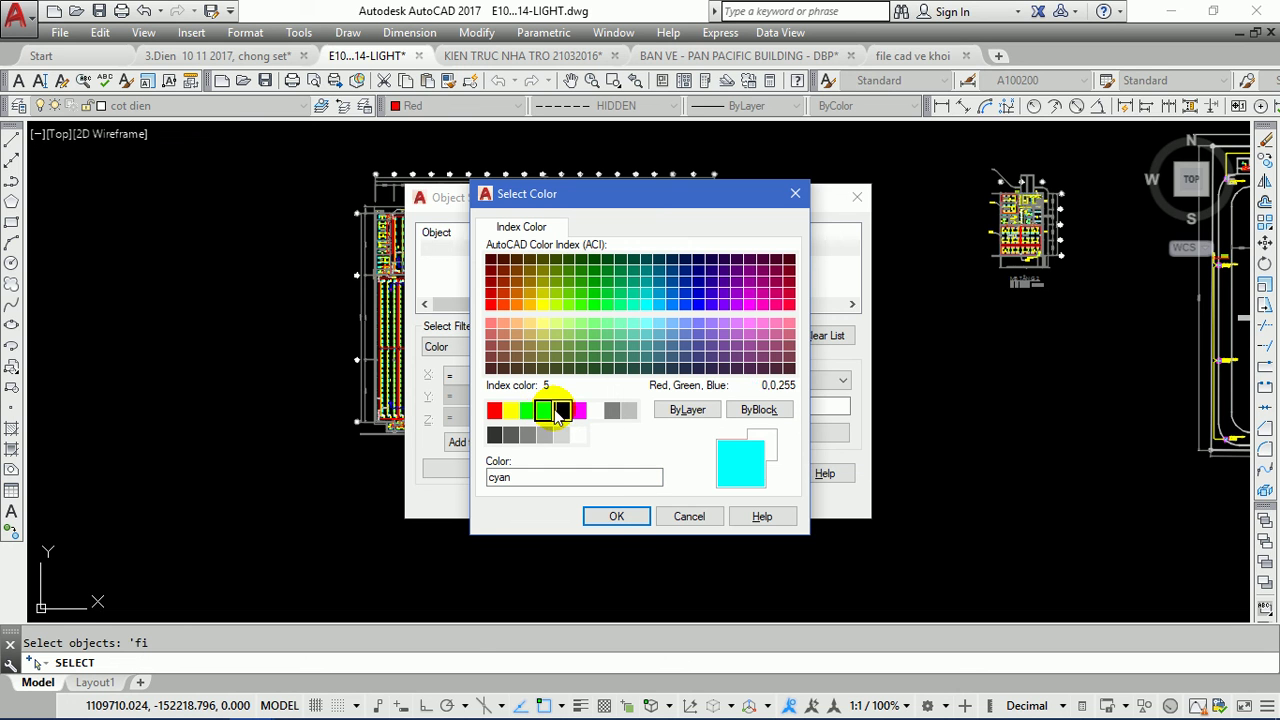
{"action": "left_click", "coordinate": [617, 517]}
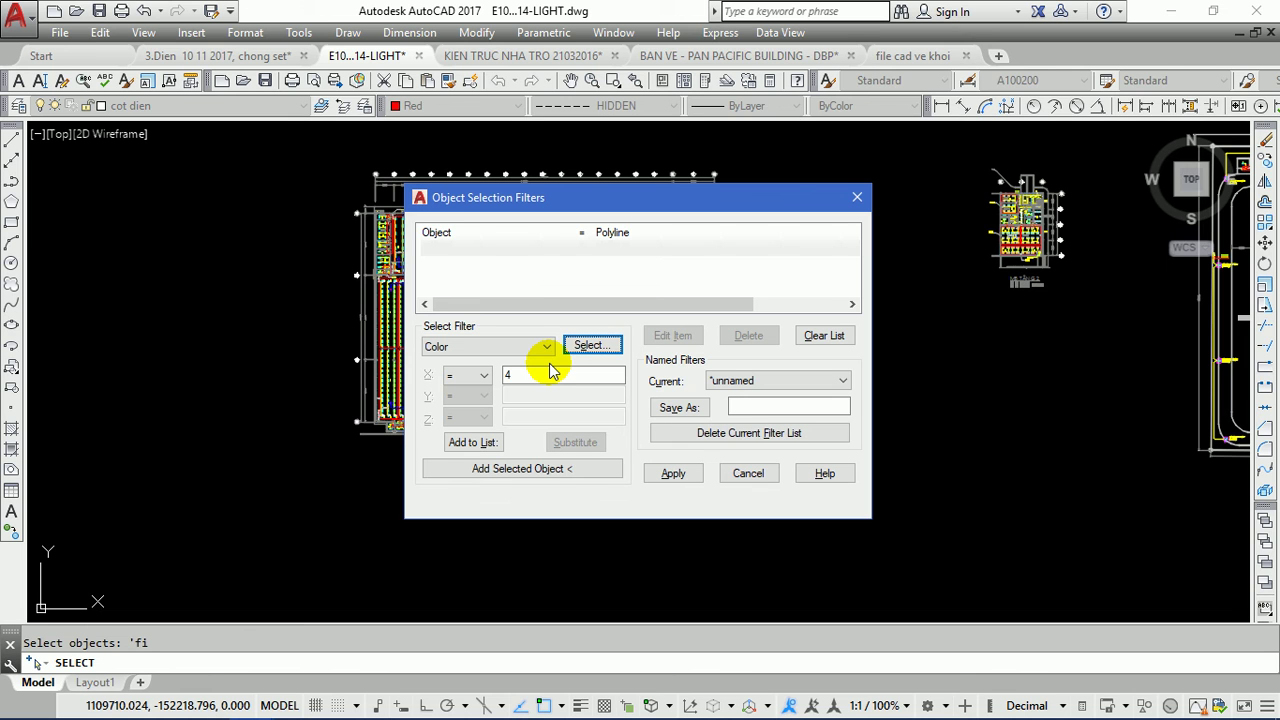
{"action": "left_click", "coordinate": [478, 447]}
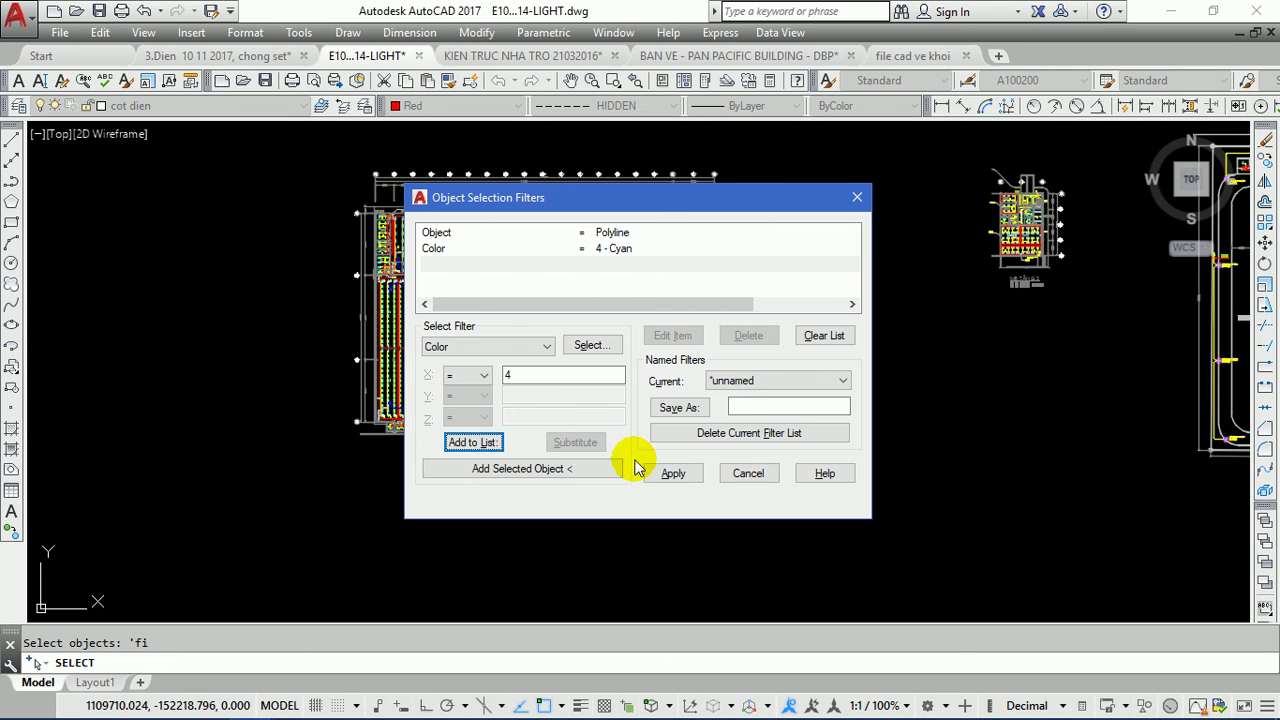
- Apply the Polyline and cyan filter and window-select the entire 1F lighting plan
{"action": "left_click", "coordinate": [673, 473]}
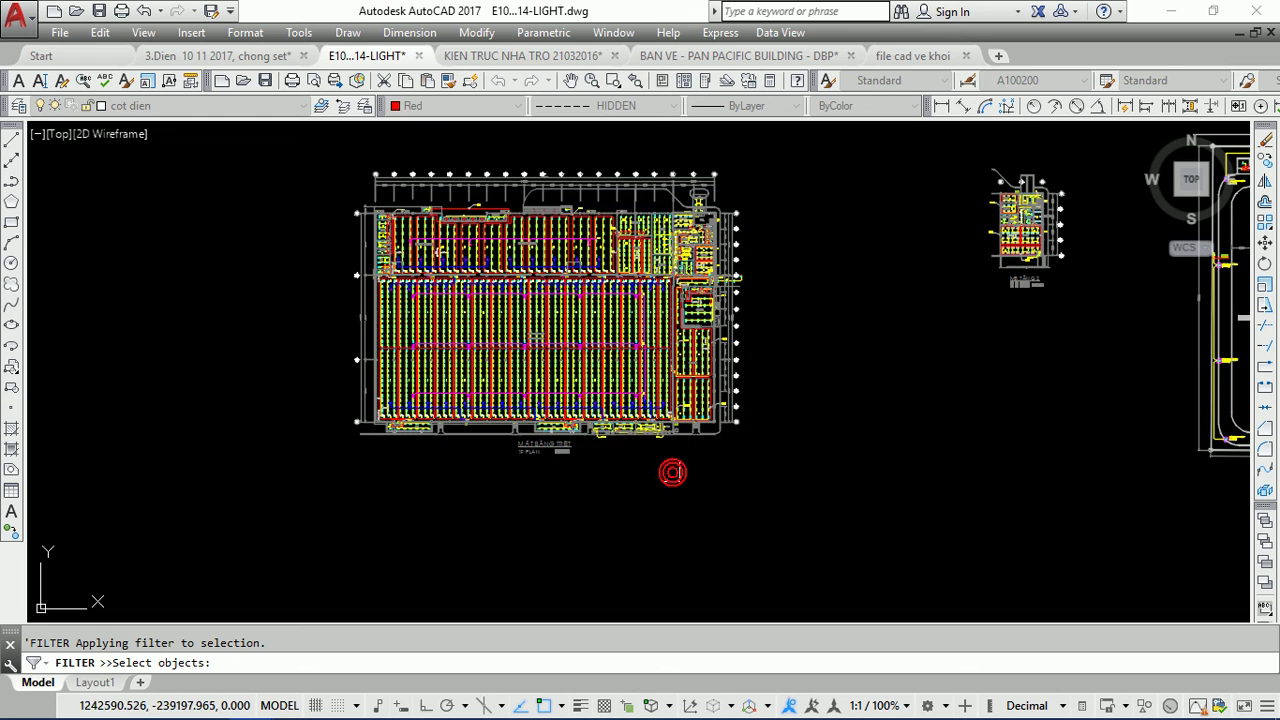
{"action": "scroll", "coordinate": [366, 278], "scroll_direction": "up", "scroll_amount": 3}
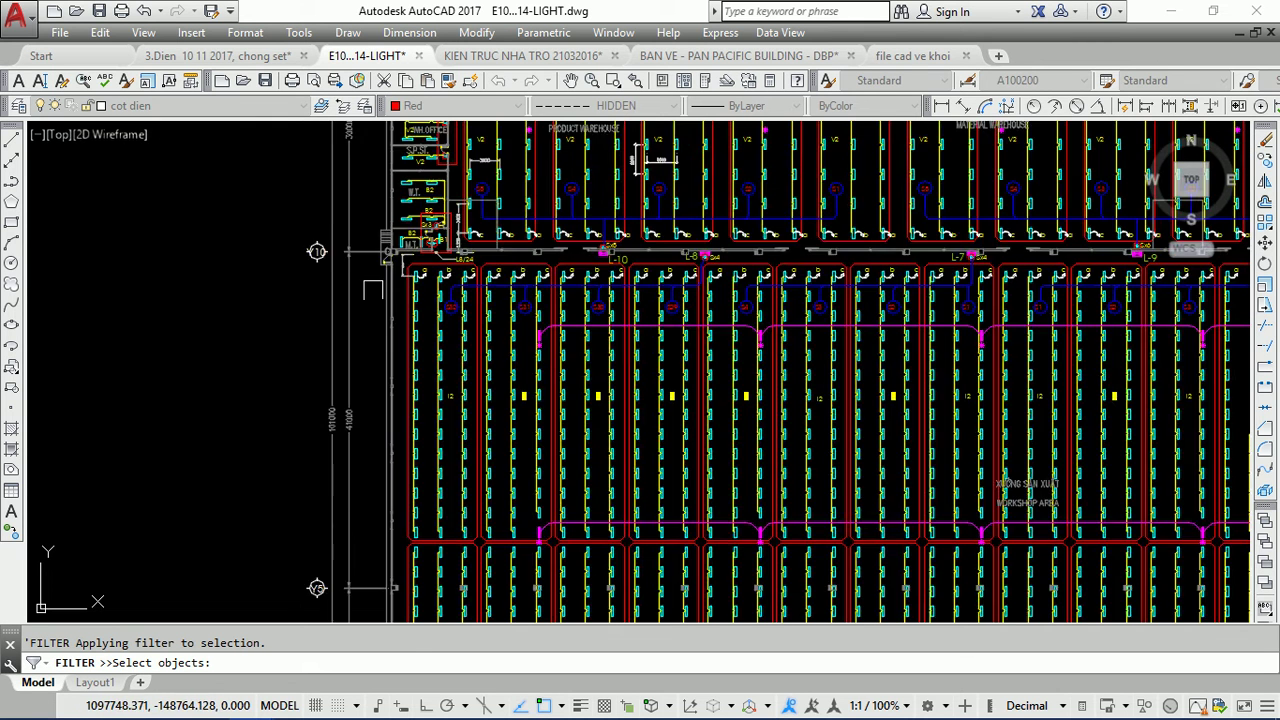
{"action": "scroll", "coordinate": [373, 289], "scroll_direction": "up", "scroll_amount": 3}
{"action": "left_click", "coordinate": [361, 231]}
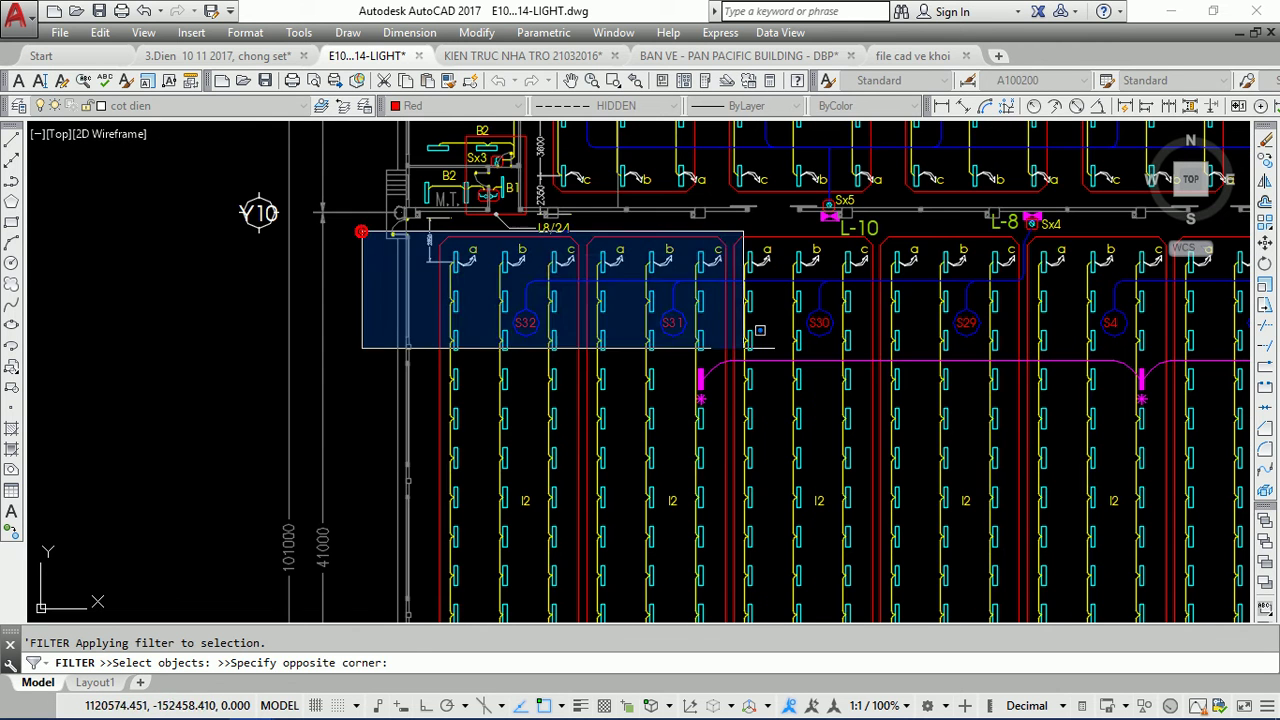
{"action": "scroll", "coordinate": [750, 350], "scroll_direction": "down", "scroll_amount": 5}
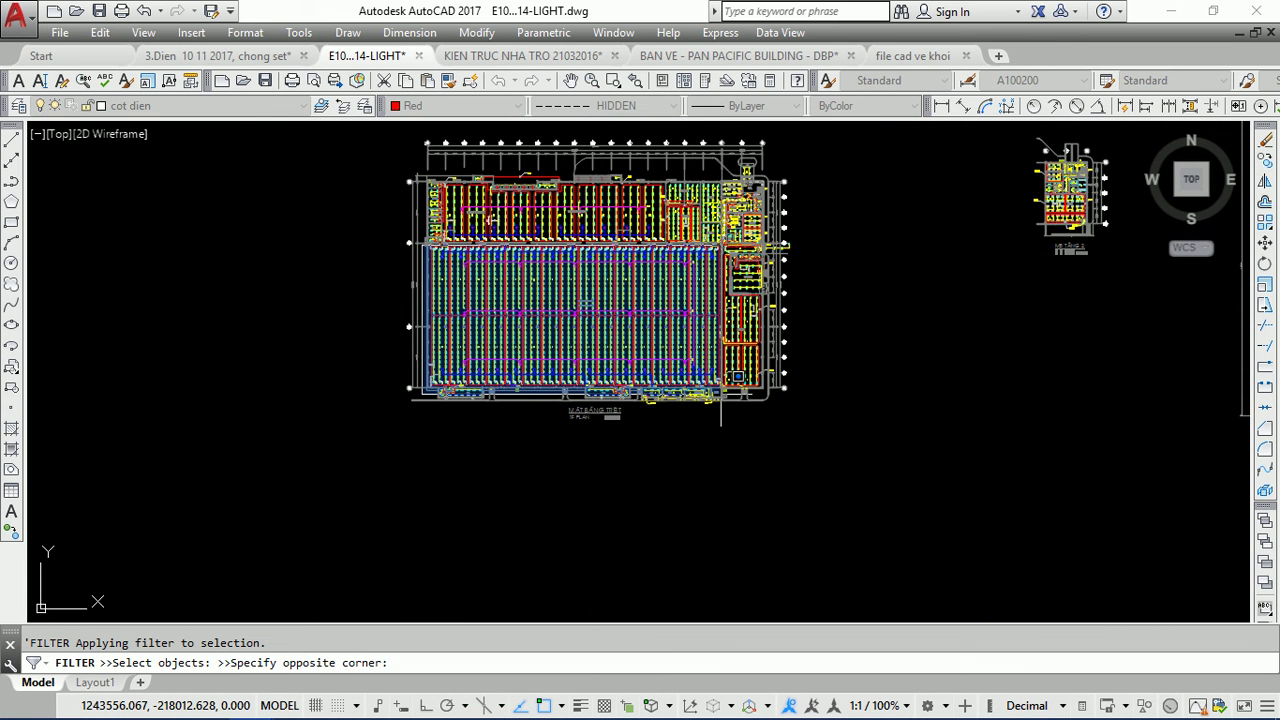
{"action": "left_click", "coordinate": [721, 394]}
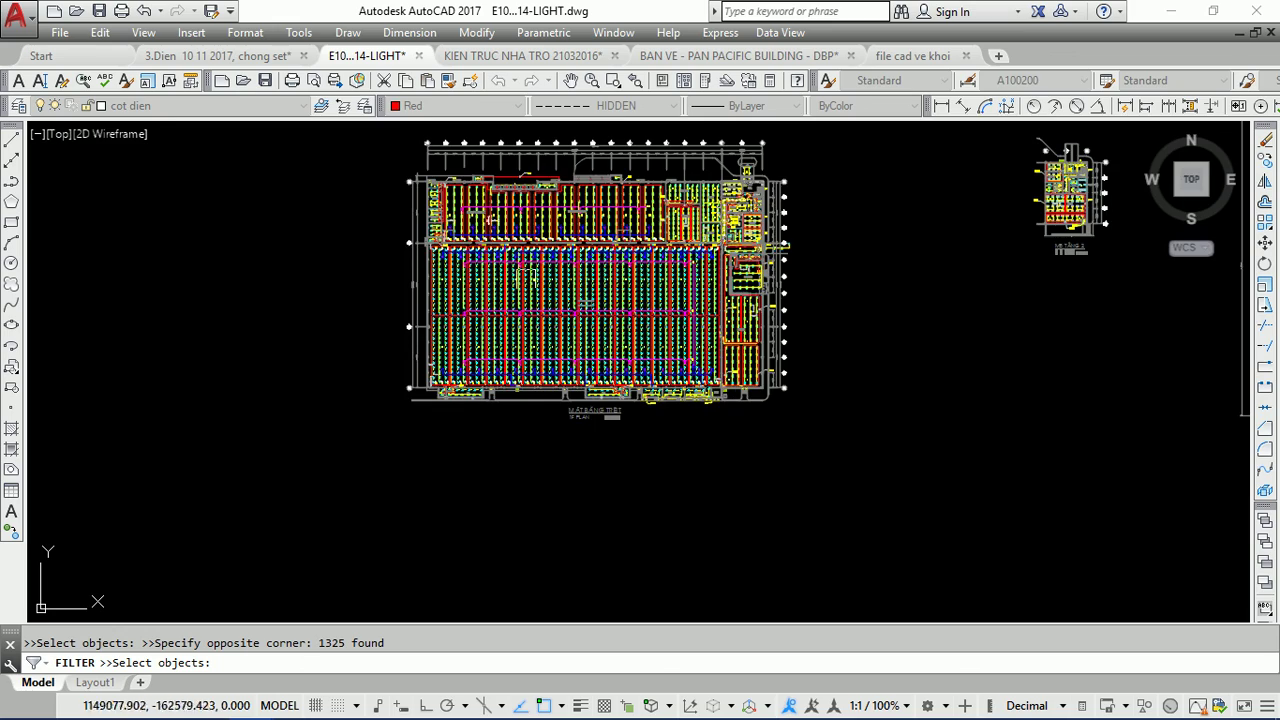
- Exit the filter, leaving 1325 cyan polyline fixtures found
{"action": "scroll", "coordinate": [520, 285], "scroll_direction": "up", "scroll_amount": 8}
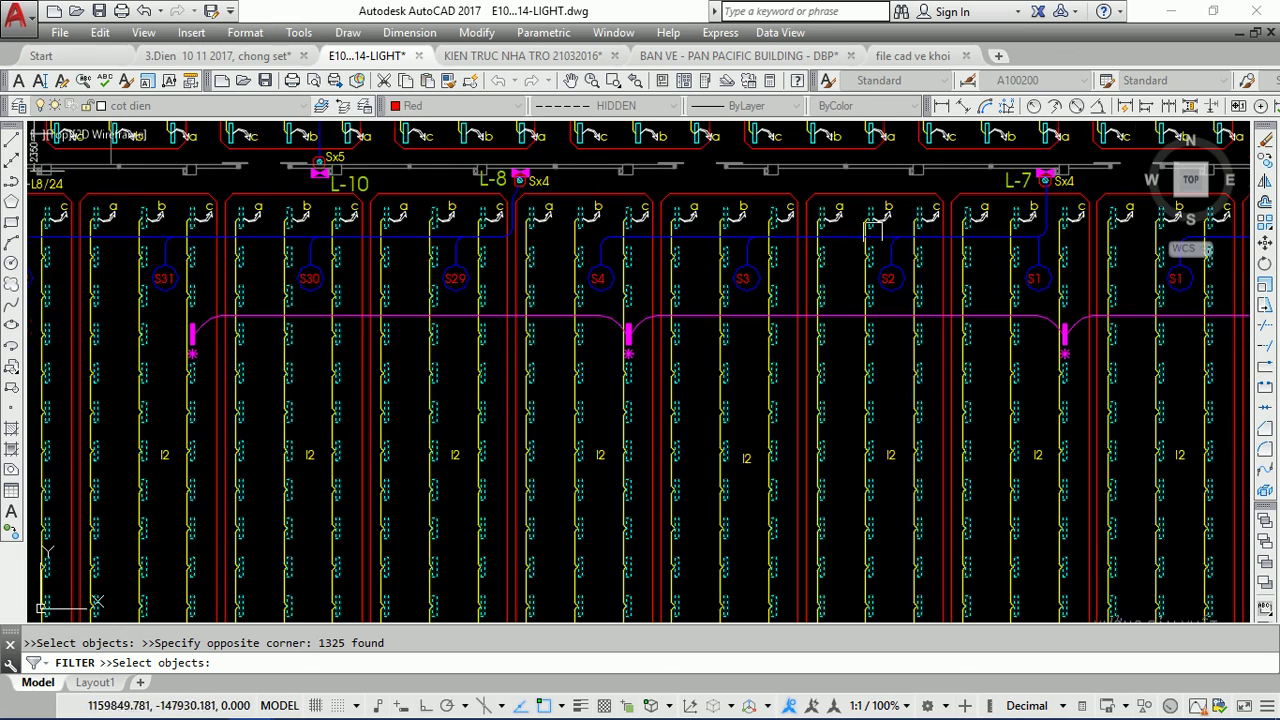
{"action": "scroll", "coordinate": [873, 230], "scroll_direction": "up", "scroll_amount": 6}
{"action": "scroll", "coordinate": [894, 215], "scroll_direction": "down", "scroll_amount": 3}
{"action": "scroll", "coordinate": [545, 162], "scroll_direction": "down", "scroll_amount": 6}
{"action": "scroll", "coordinate": [795, 523], "scroll_direction": "up", "scroll_amount": 6}
{"action": "scroll", "coordinate": [795, 523], "scroll_direction": "up", "scroll_amount": 5}
{"action": "scroll", "coordinate": [734, 489], "scroll_direction": "up", "scroll_amount": 2}
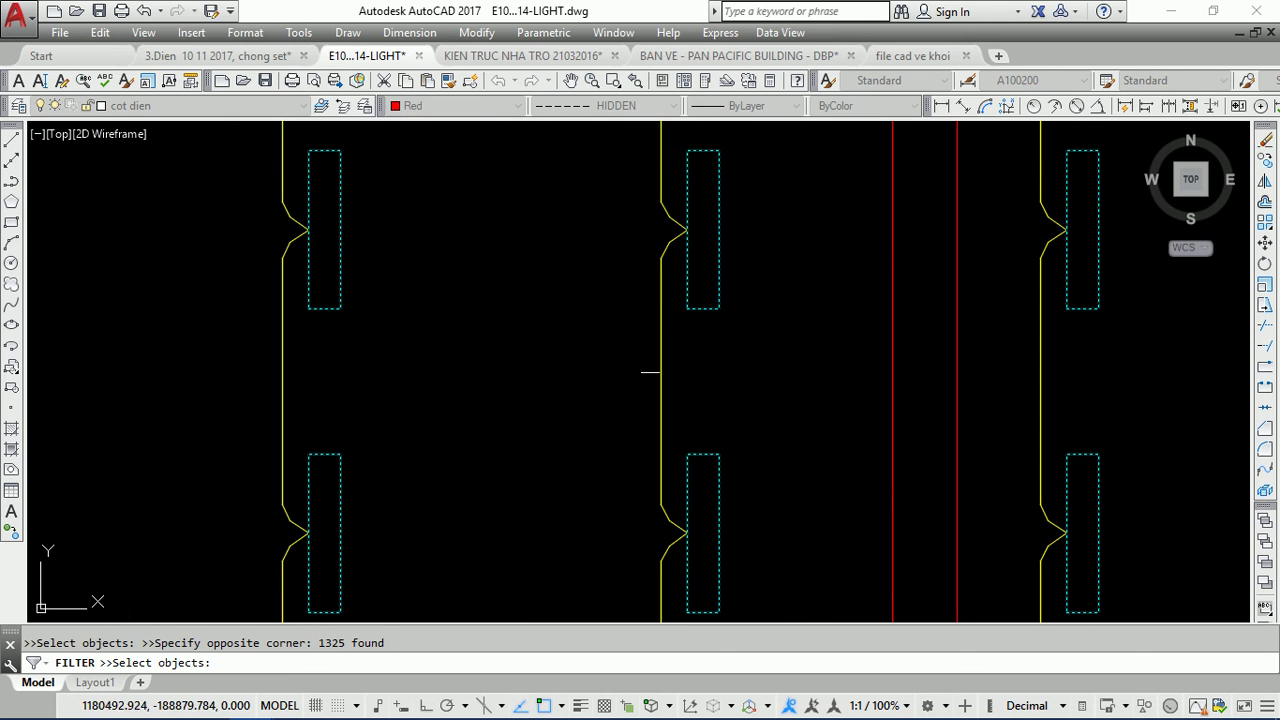
{"action": "scroll", "coordinate": [660, 290], "scroll_direction": "down", "scroll_amount": 3}
{"action": "scroll", "coordinate": [659, 285], "scroll_direction": "down", "scroll_amount": 10}
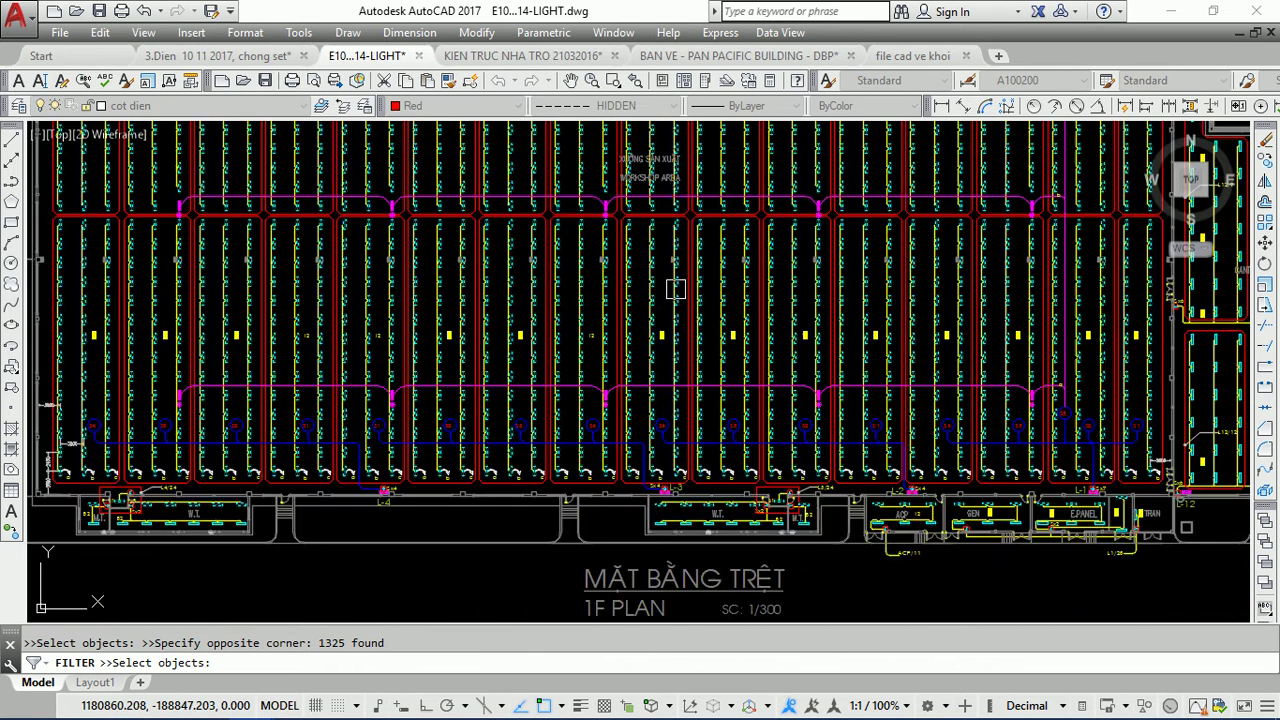
{"action": "key", "text": "Return"}
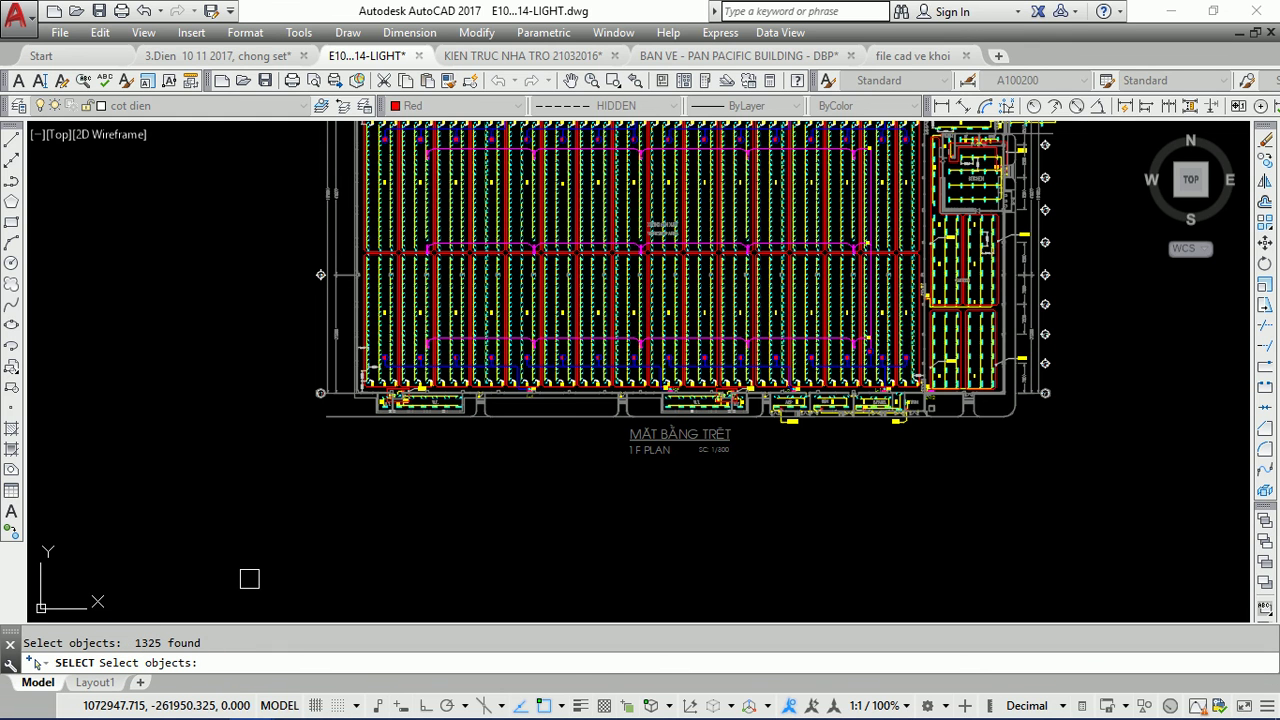
- Verify in the command history that 1325 Cyan D-LIGHT fixtures were found, then end SELECT
{"action": "key", "text": "F2"}
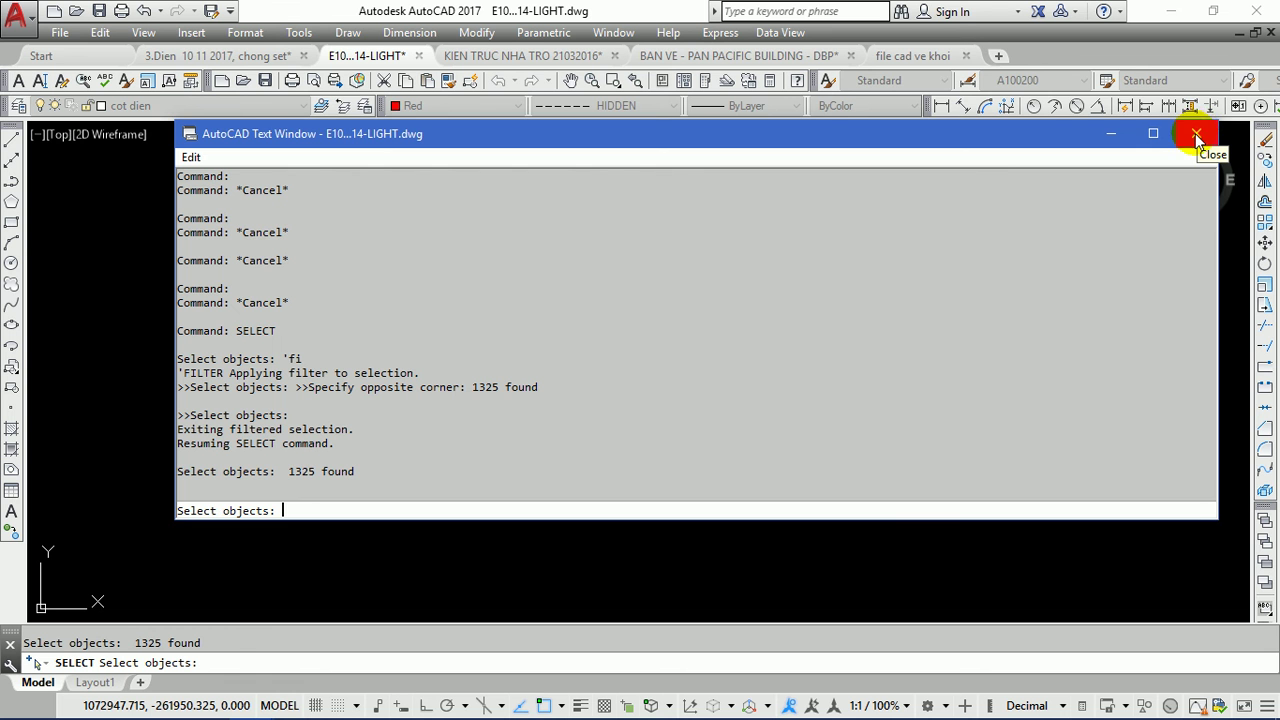
{"action": "left_click", "coordinate": [1199, 136]}
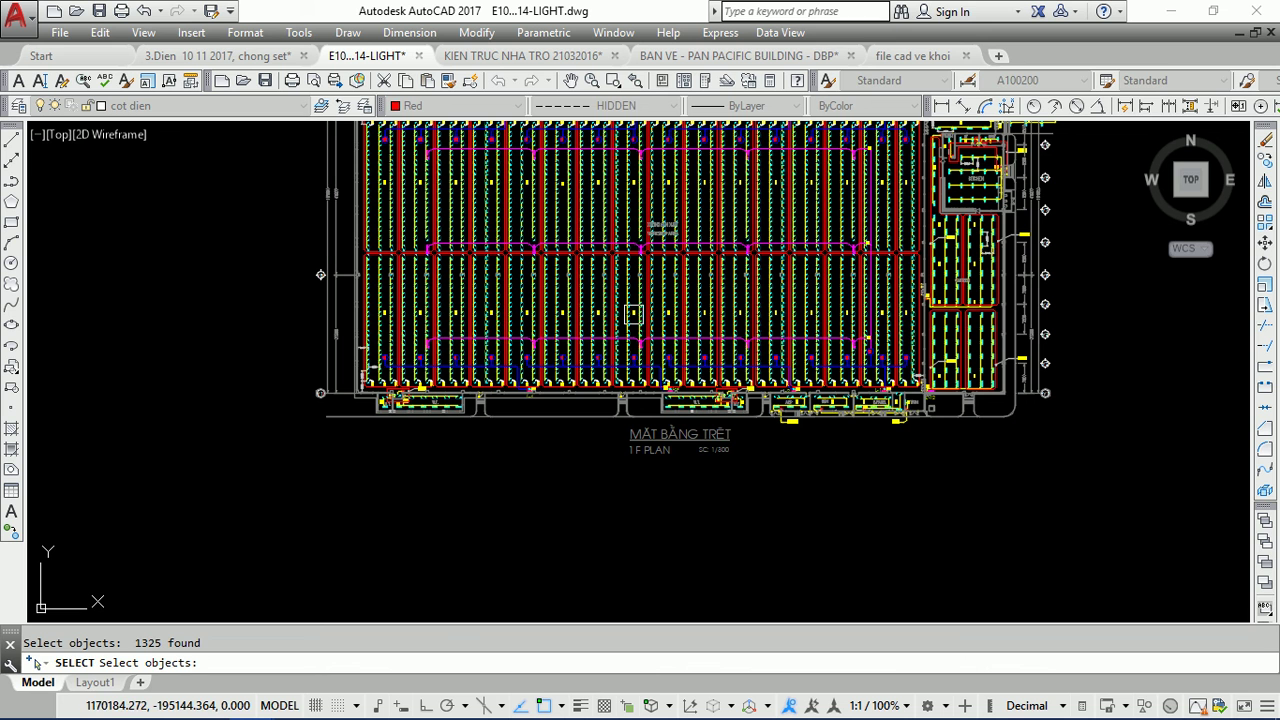
{"action": "key", "text": "Return"}
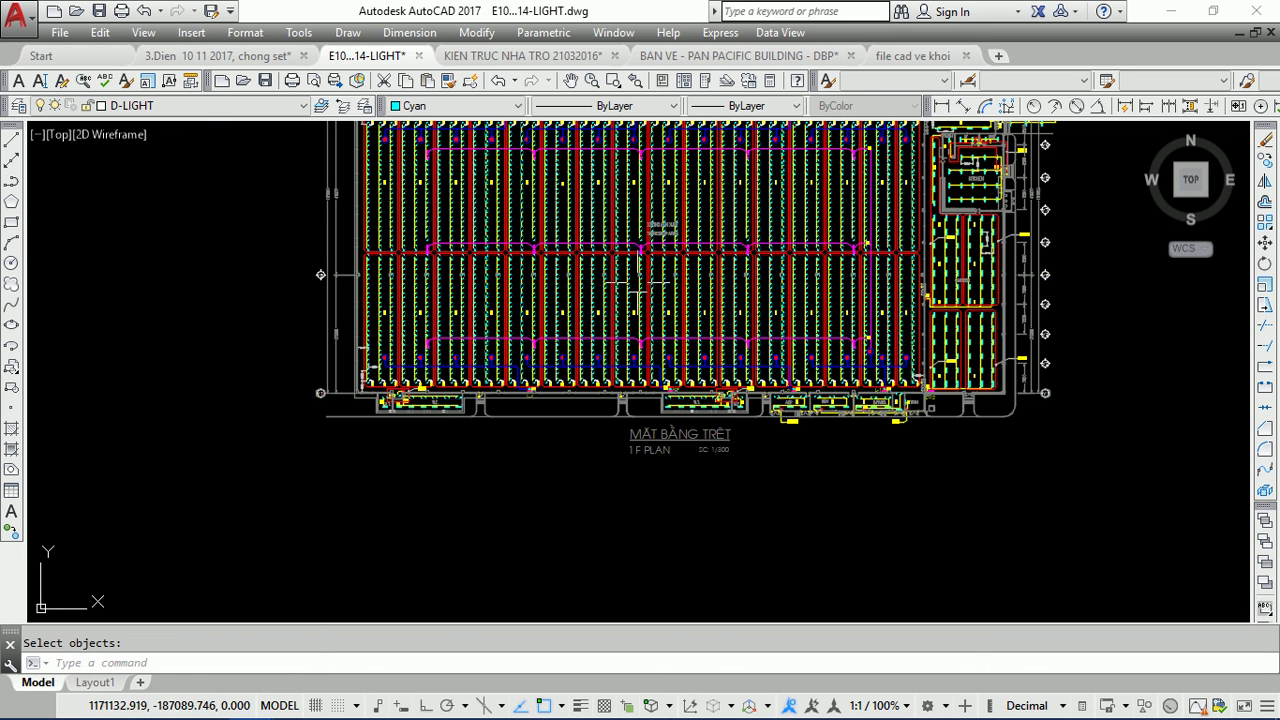
{"action": "scroll", "coordinate": [490, 312], "scroll_direction": "up", "scroll_amount": 3}
{"action": "scroll", "coordinate": [486, 314], "scroll_direction": "up", "scroll_amount": 3}
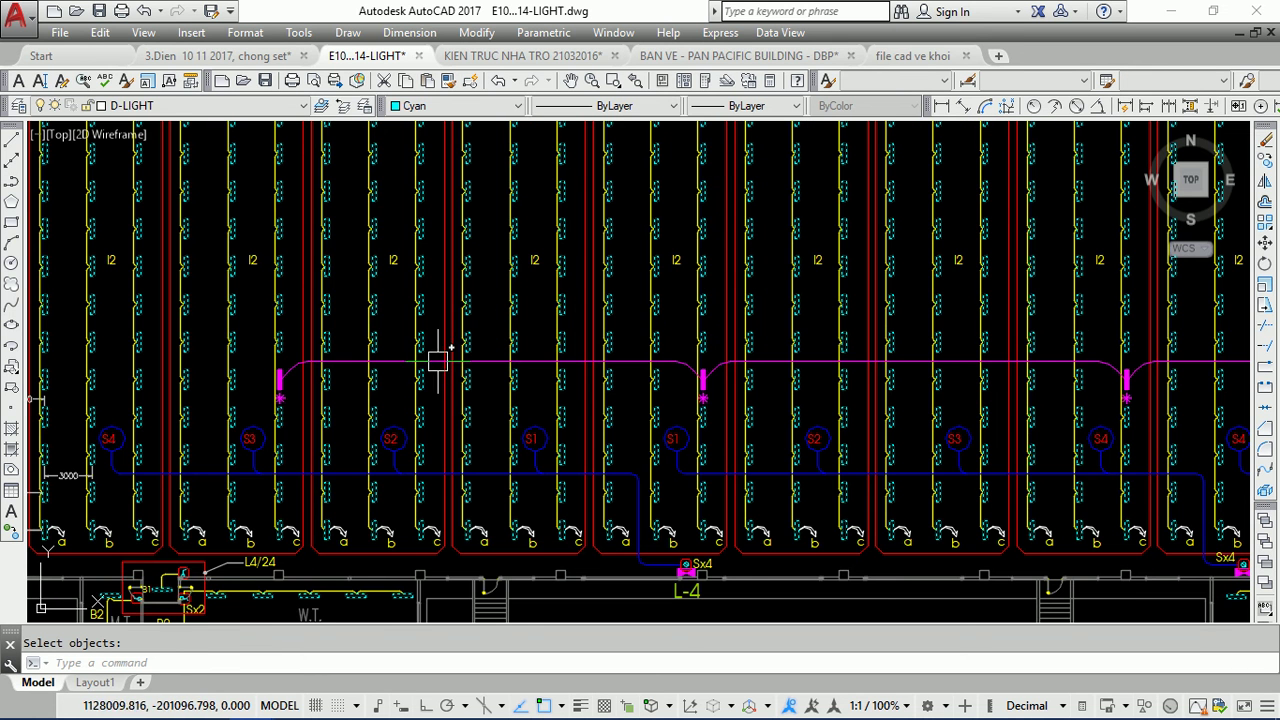
- Copy the selected cyan fixtures into the empty space above the 1F lighting plan
{"action": "left_click", "coordinate": [1266, 161]}
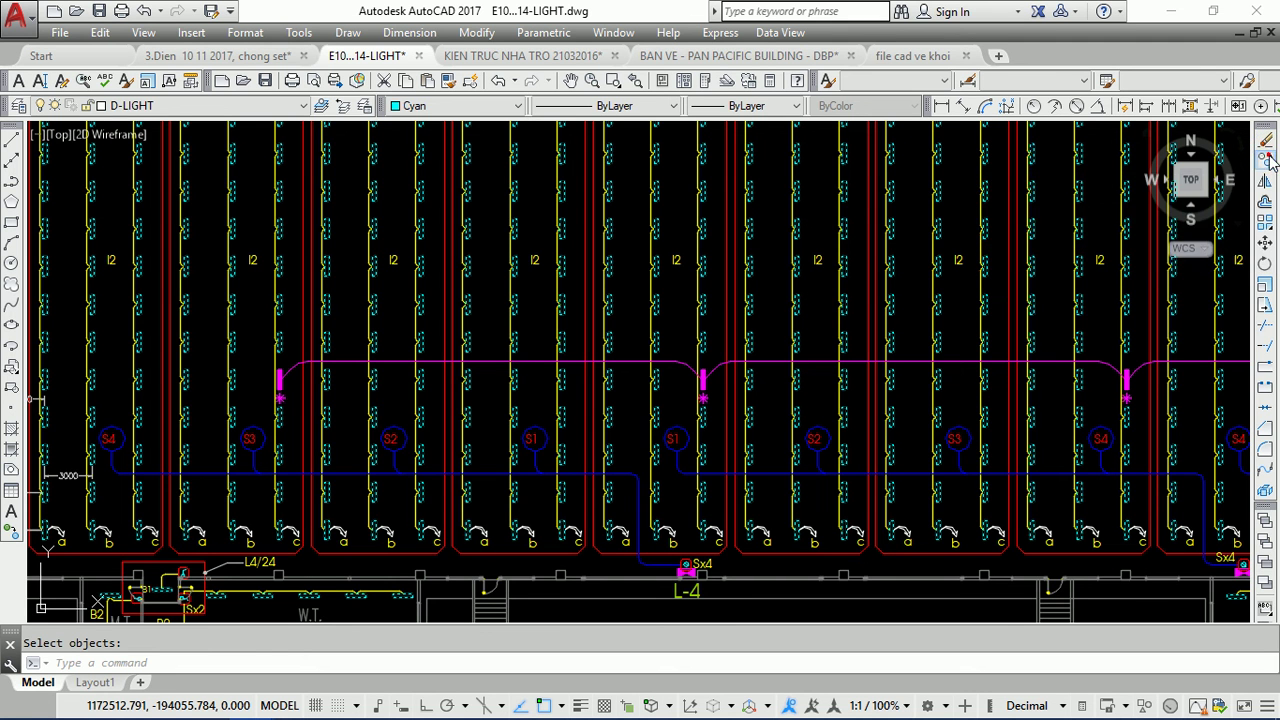
{"action": "scroll", "coordinate": [950, 318], "scroll_direction": "down", "scroll_amount": 5}
{"action": "left_click", "coordinate": [899, 262]}
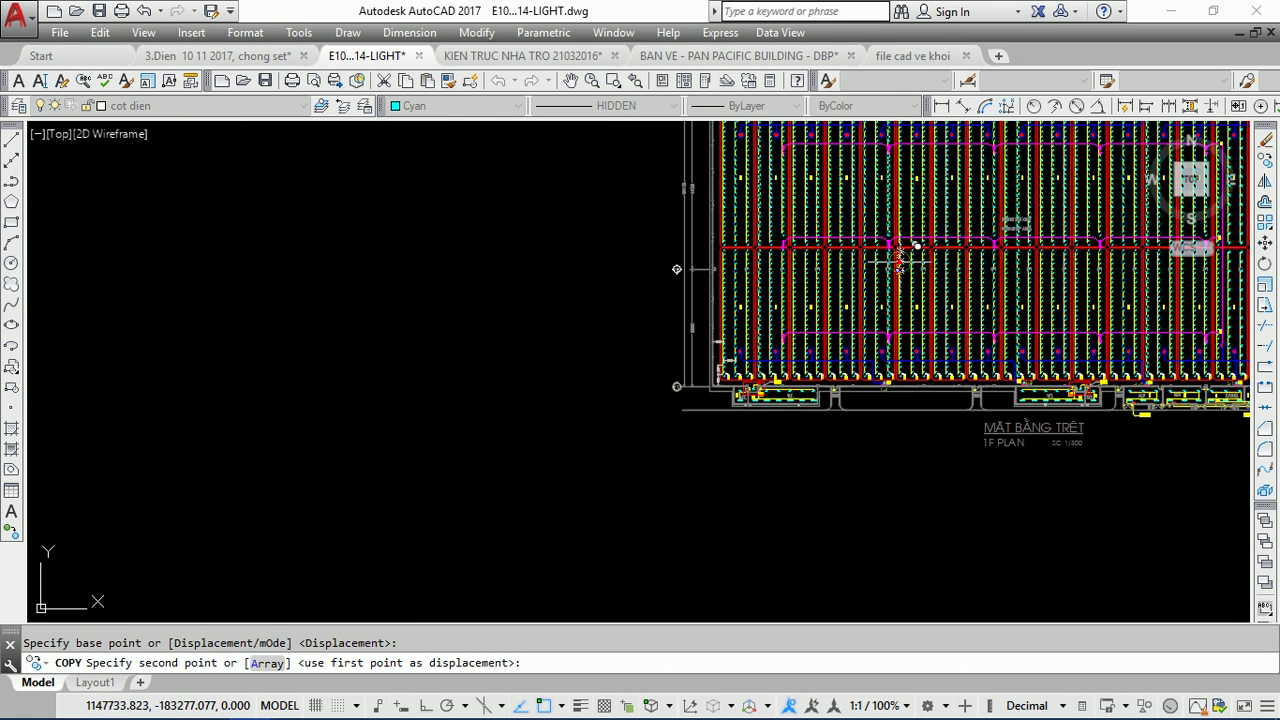
{"action": "scroll", "coordinate": [910, 300], "scroll_direction": "down", "scroll_amount": 2}
{"action": "middle_click_drag", "start_coordinate": [831, 294], "coordinate": [749, 406]}
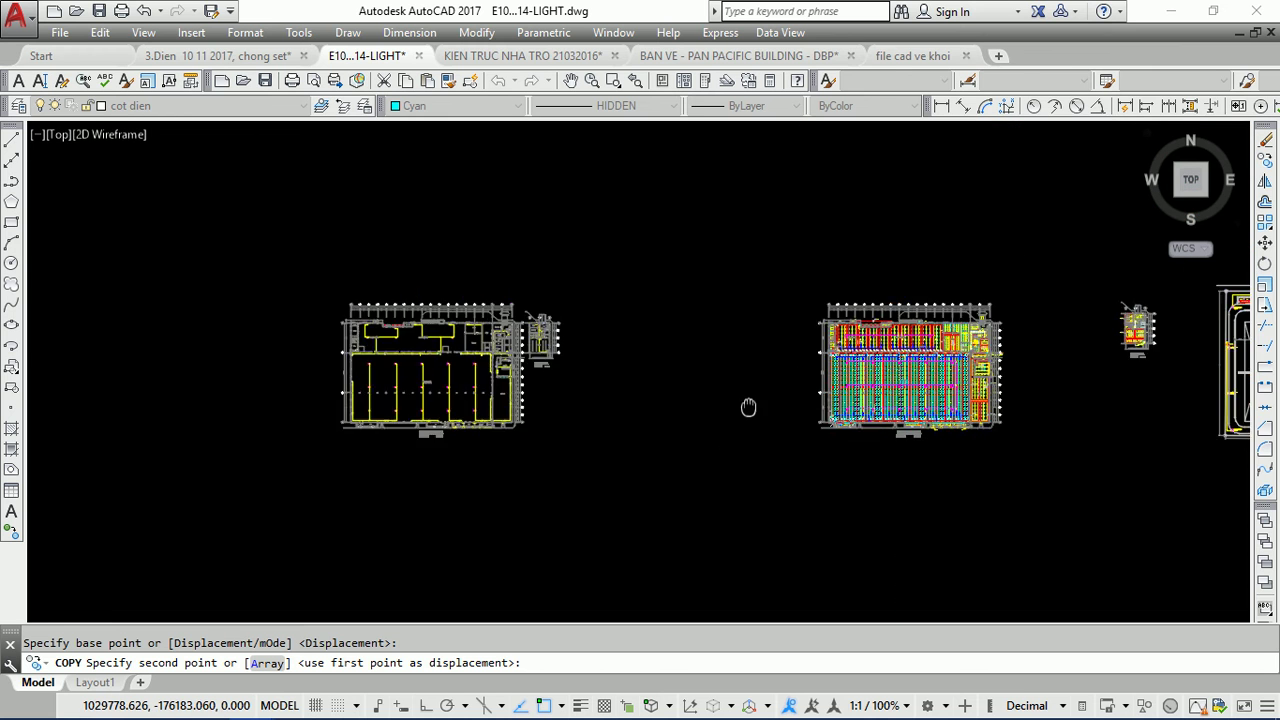
{"action": "left_click", "coordinate": [822, 312]}
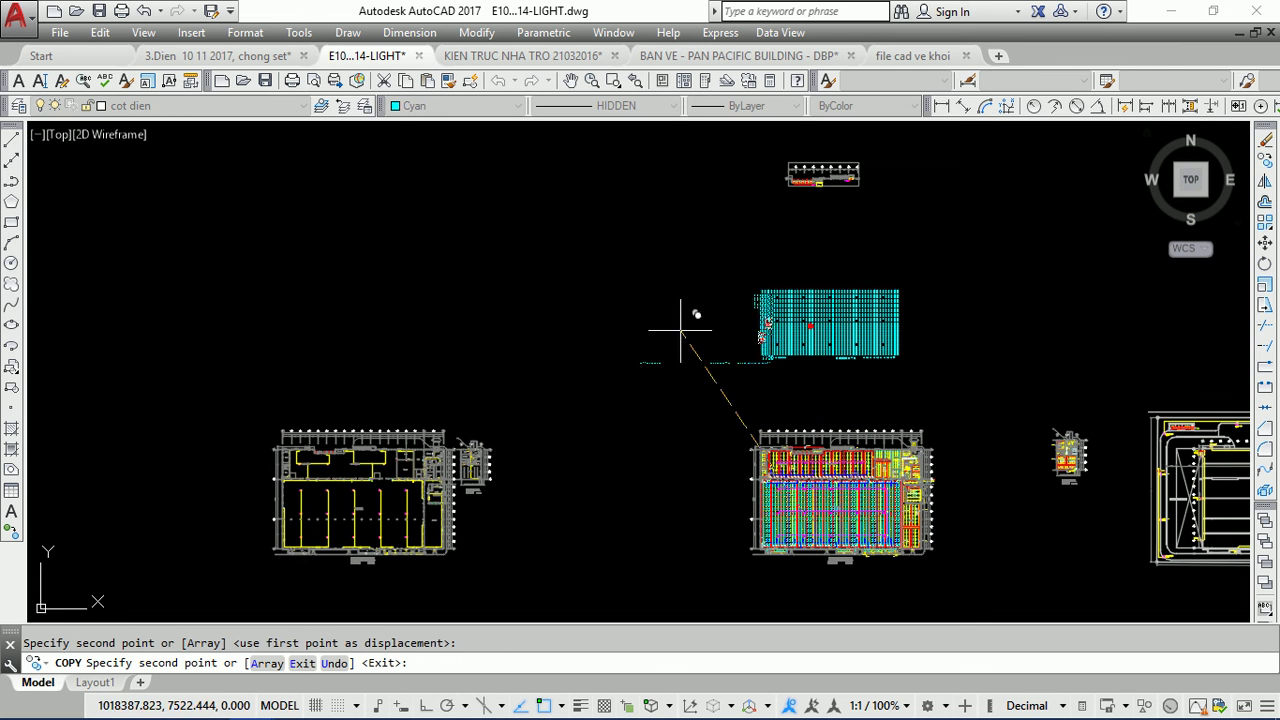
{"action": "key", "text": "Return"}
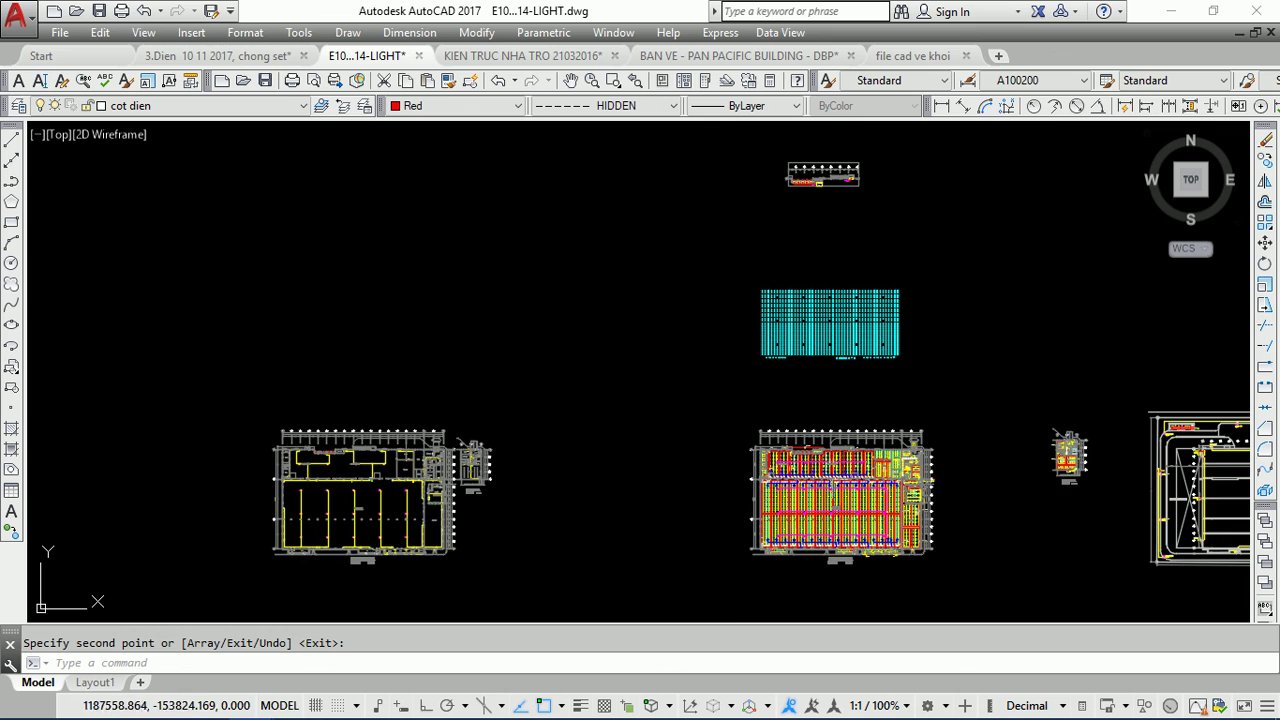
- Zoom around to inspect the copied fixtures above the lighting plan
{"action": "scroll", "coordinate": [890, 520], "scroll_direction": "up", "scroll_amount": 3}
{"action": "scroll", "coordinate": [825, 514], "scroll_direction": "up", "scroll_amount": 3}
{"action": "scroll", "coordinate": [920, 580], "scroll_direction": "down", "scroll_amount": 5}
{"action": "scroll", "coordinate": [890, 346], "scroll_direction": "up", "scroll_amount": 5}
{"action": "scroll", "coordinate": [700, 390], "scroll_direction": "up", "scroll_amount": 5}
{"action": "scroll", "coordinate": [623, 354], "scroll_direction": "down", "scroll_amount": 2}
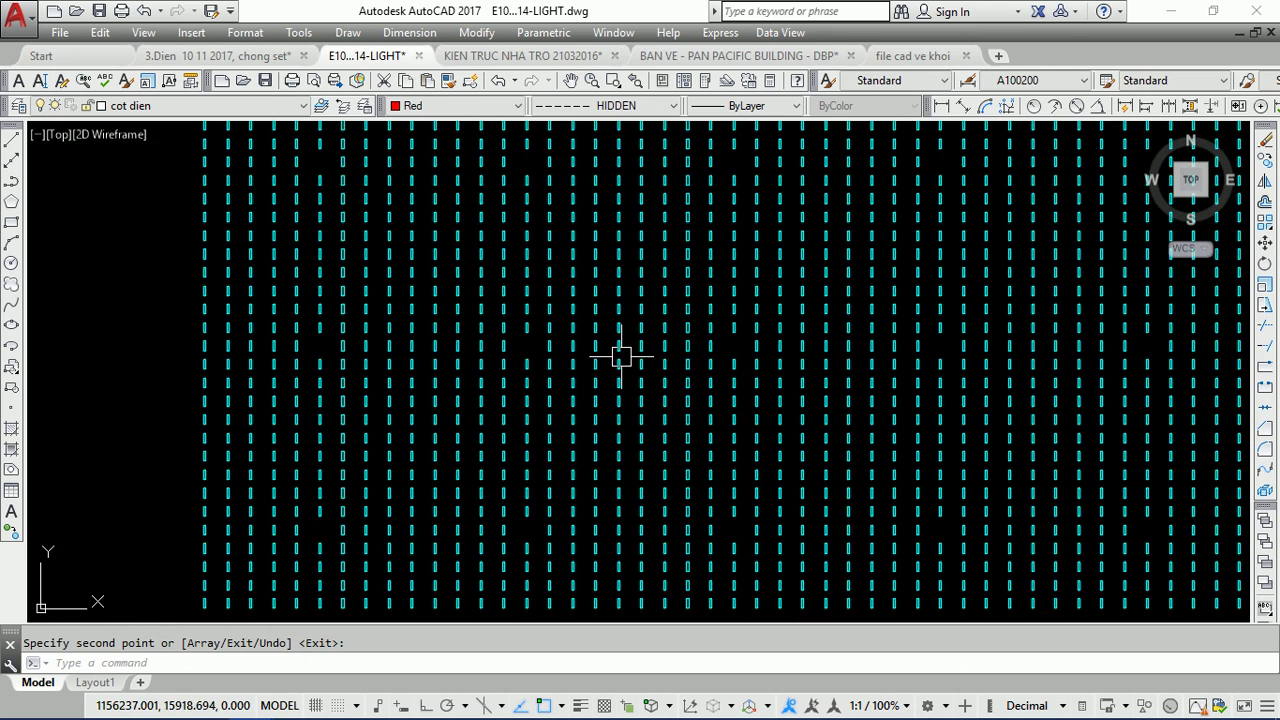
{"action": "scroll", "coordinate": [396, 286], "scroll_direction": "down", "scroll_amount": 4}
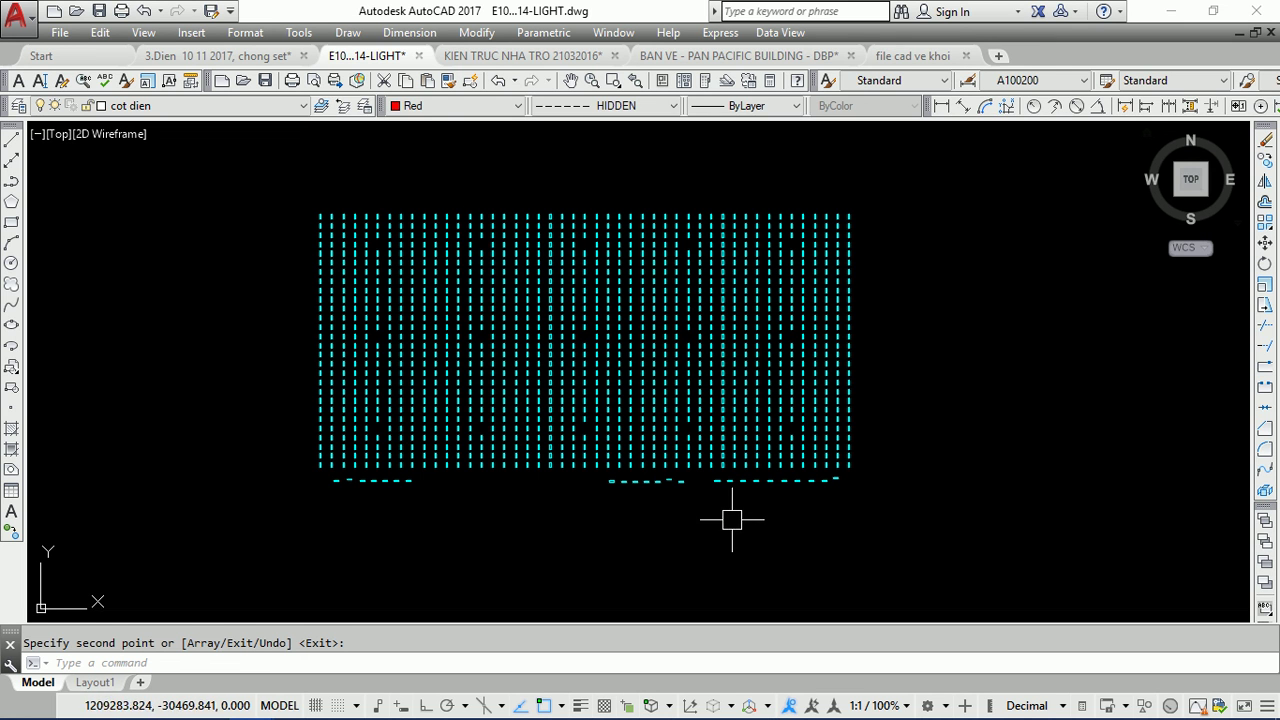
{"action": "scroll", "coordinate": [617, 200], "scroll_direction": "down", "scroll_amount": 5}
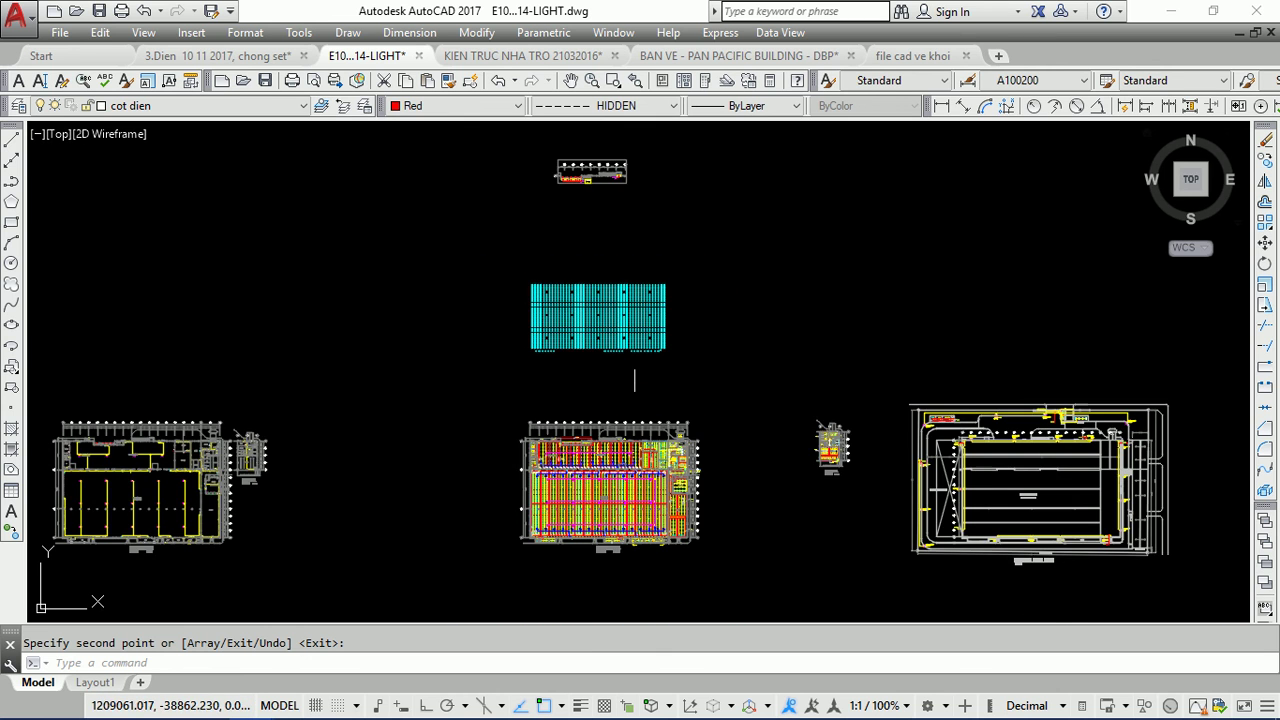
{"action": "scroll", "coordinate": [627, 298], "scroll_direction": "up", "scroll_amount": 2}
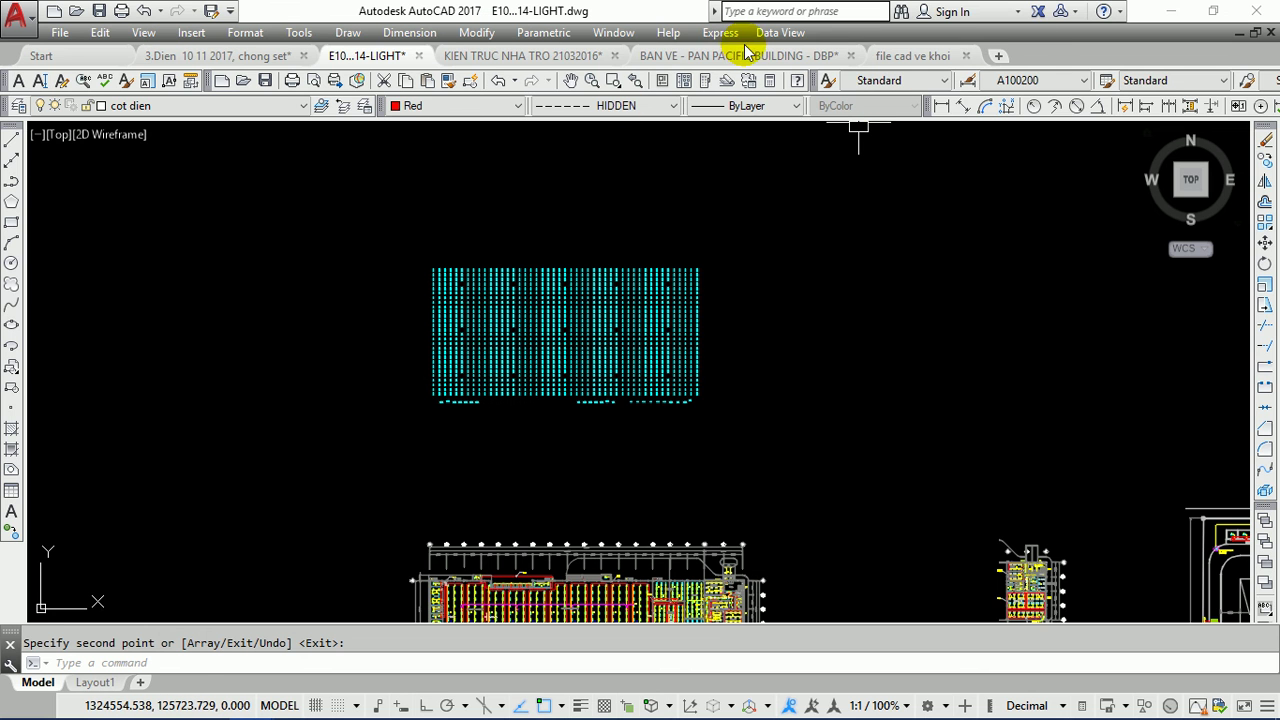
- Return to the 'file cad ve khoi' drawing with the FILTER title text
{"action": "left_click", "coordinate": [910, 55]}
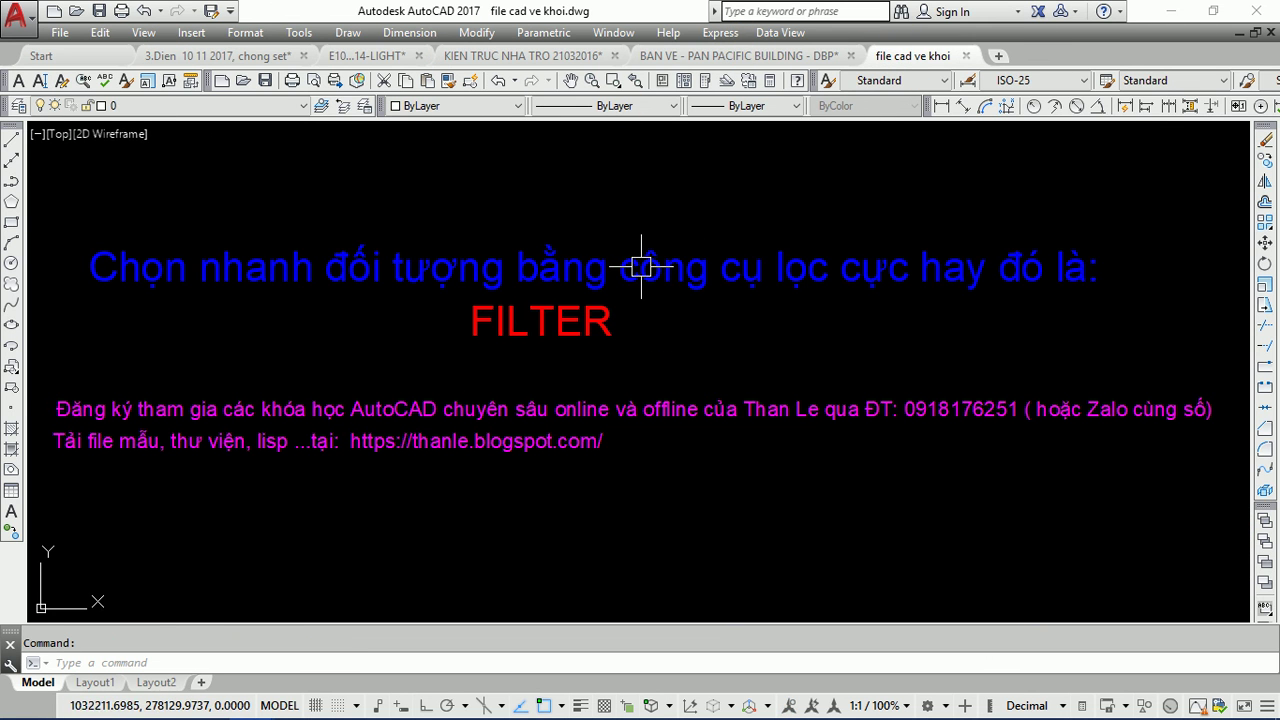